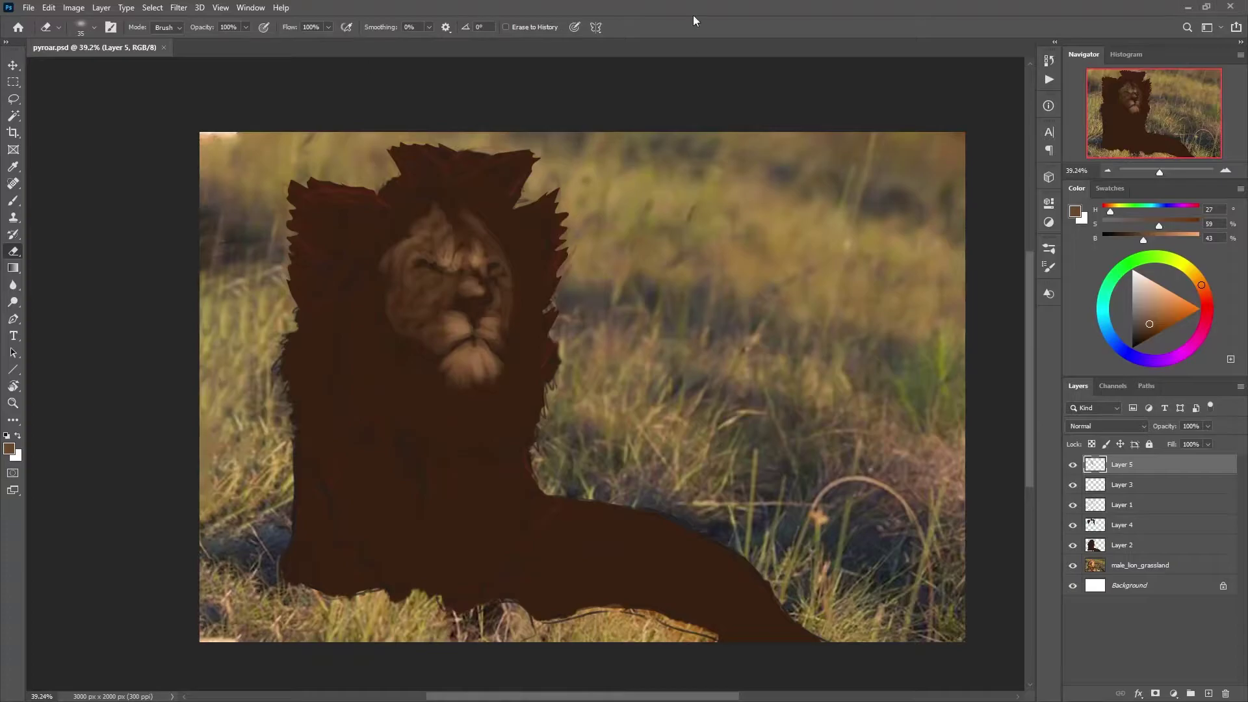
Step: Paint lighter brown highlights across the lion's forehead and muzzle
{"action": "key", "text": "b"}
{"action": "scroll", "coordinate": [390, 242], "scroll_direction": "up", "scroll_amount": 1}
{"action": "scroll", "coordinate": [538, 424], "scroll_direction": "up", "scroll_amount": 1}
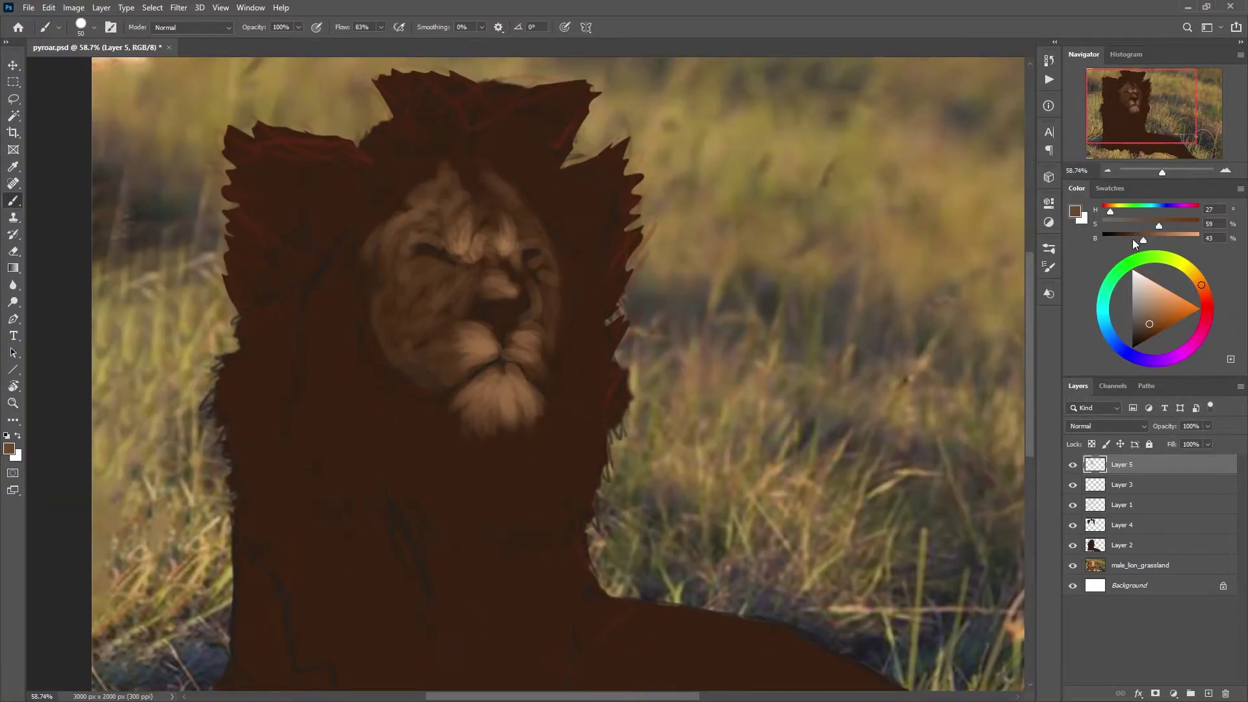
{"action": "left_click", "coordinate": [492, 265], "text": "alt"}
{"action": "mouse_move", "coordinate": [494, 279]}
{"action": "left_mouse_down"}
{"action": "mouse_move", "coordinate": [482, 292]}
{"action": "mouse_move", "coordinate": [519, 293]}
{"action": "left_mouse_up"}
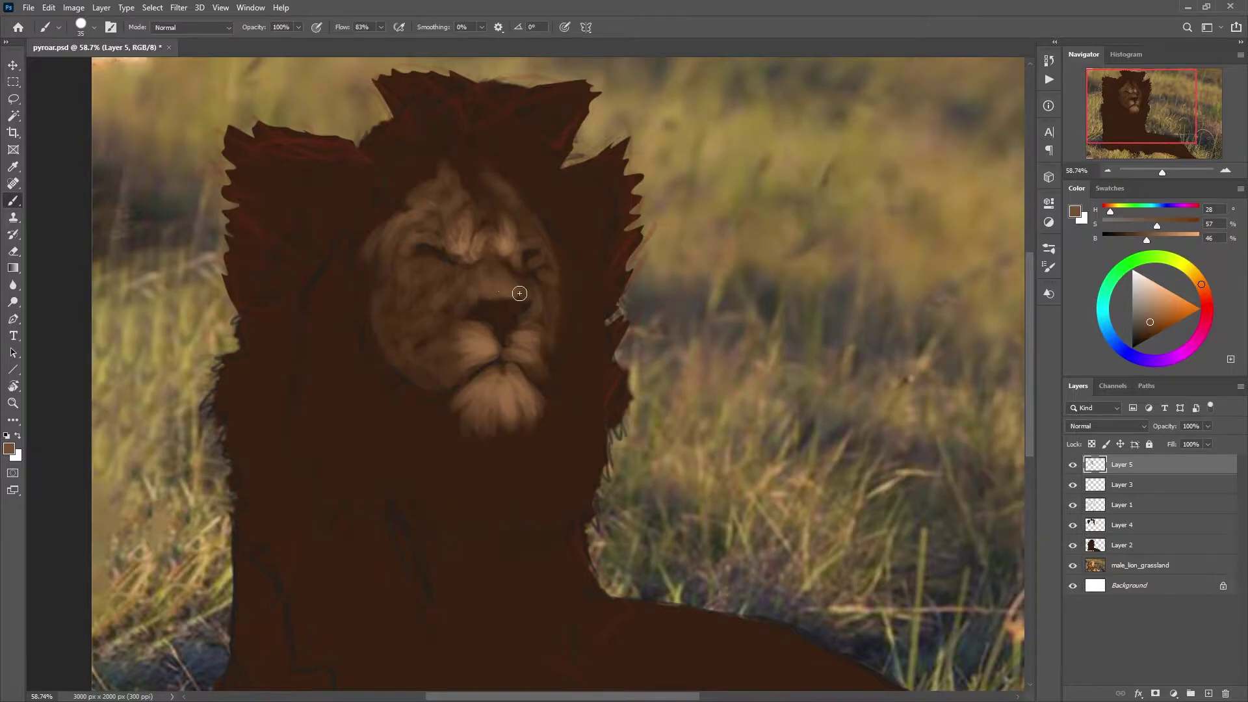
Step: Sample dark nose tones with a finer brush for eye, nose and mouth lines, then add a layer
{"action": "left_click", "coordinate": [484, 293], "text": "alt"}
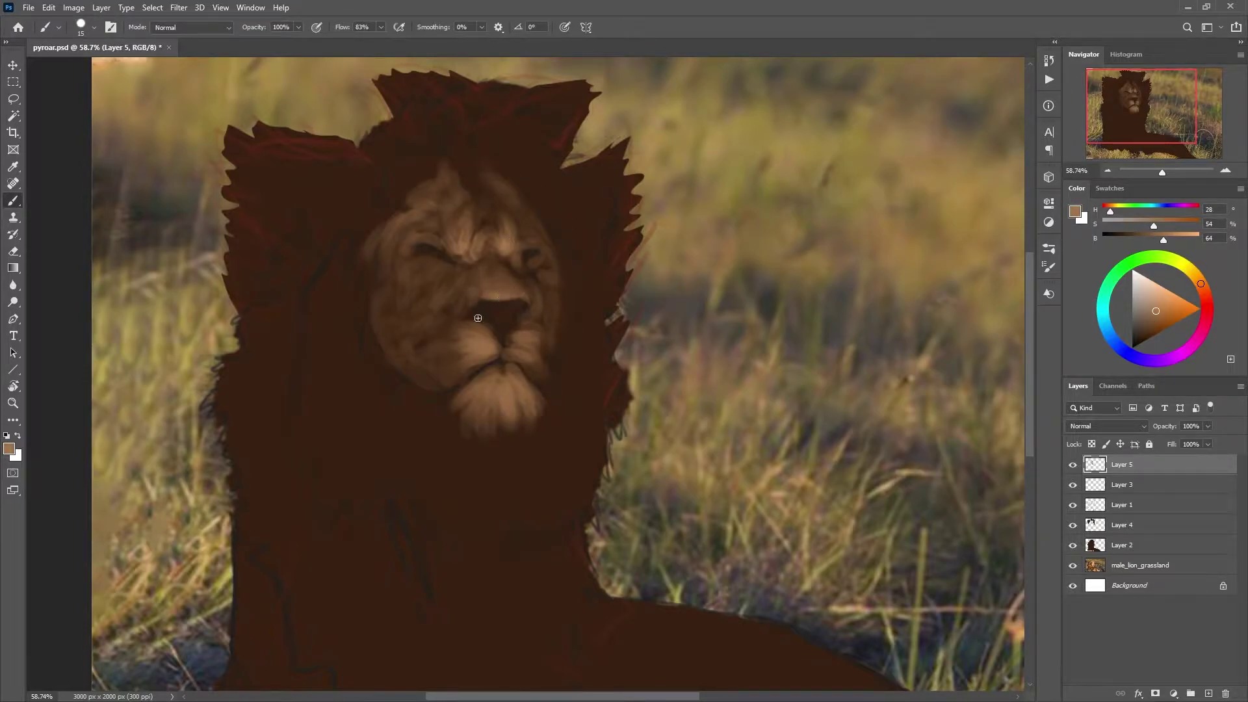
{"action": "key", "text": "bracketleft"}
{"action": "left_click", "coordinate": [487, 311], "text": "alt"}
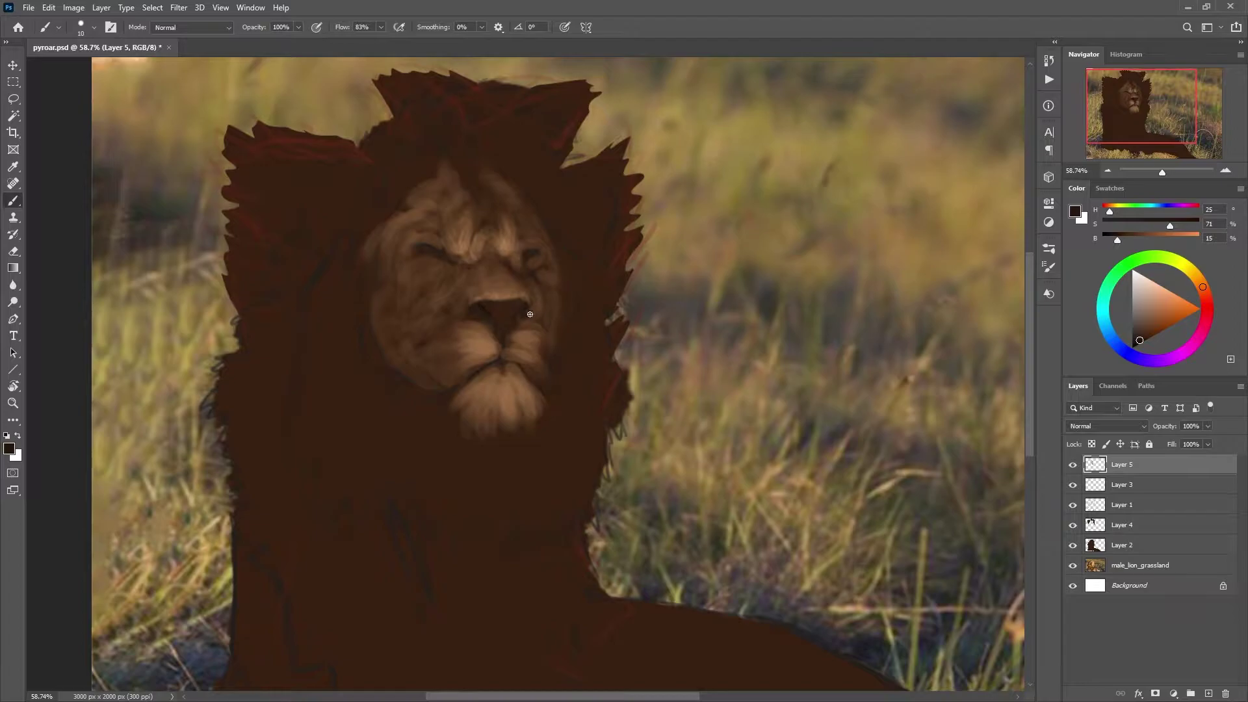
{"action": "left_click", "coordinate": [521, 309], "text": "alt"}
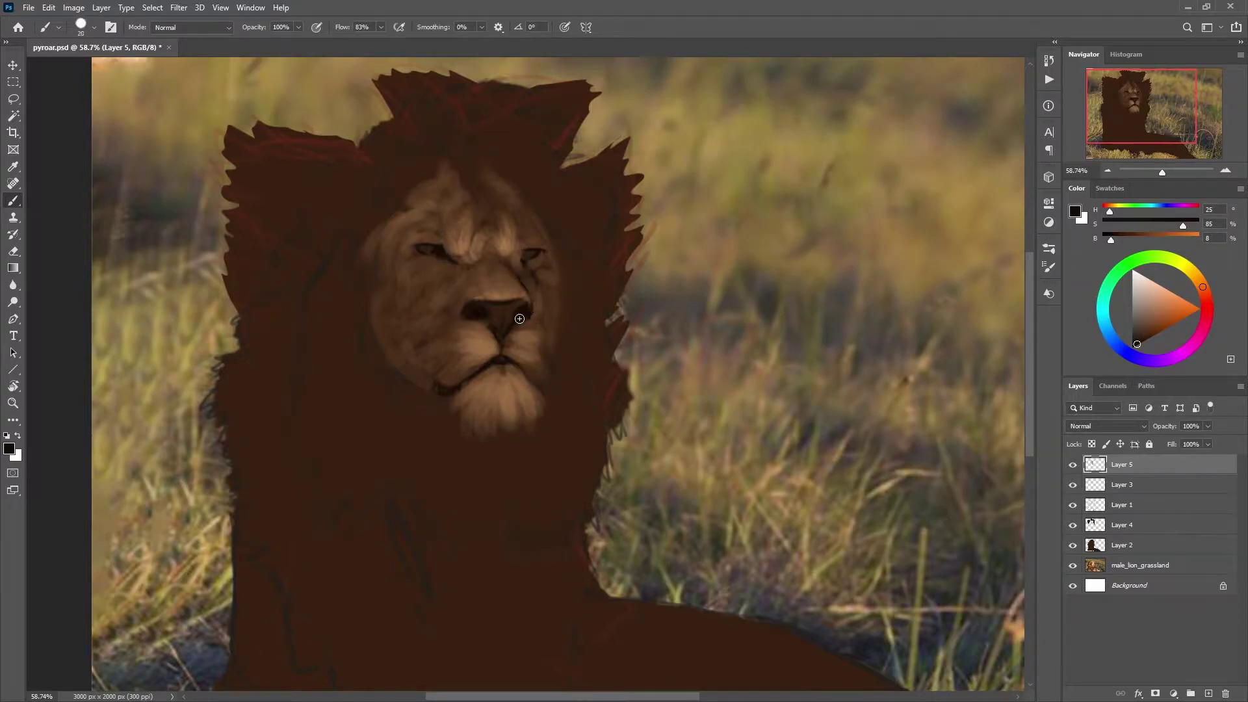
{"action": "left_click", "coordinate": [449, 239], "text": "alt"}
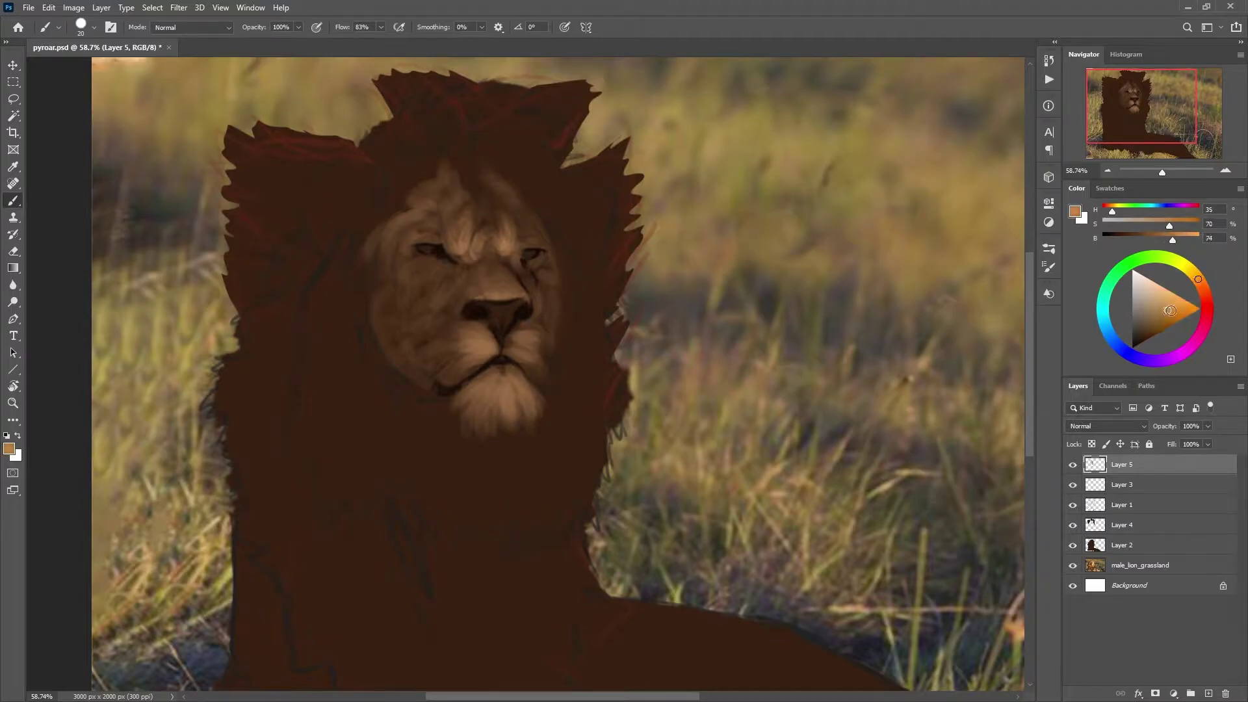
{"action": "key", "text": "bracketleft"}
{"action": "key", "text": "ctrl+shift+alt+n"}
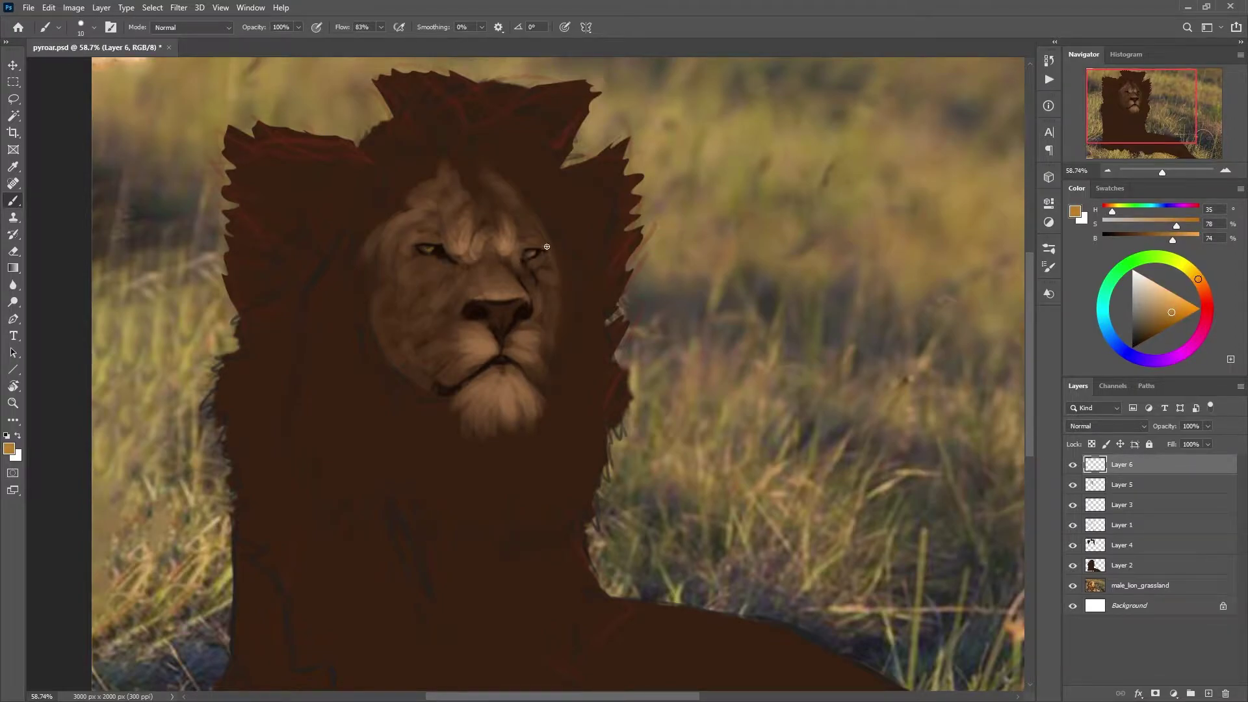
Step: Pick a light tan with a small brush for the lion's amber eye highlights
{"action": "left_click", "coordinate": [529, 250], "text": "alt"}
{"action": "key", "text": "bracketleft"}
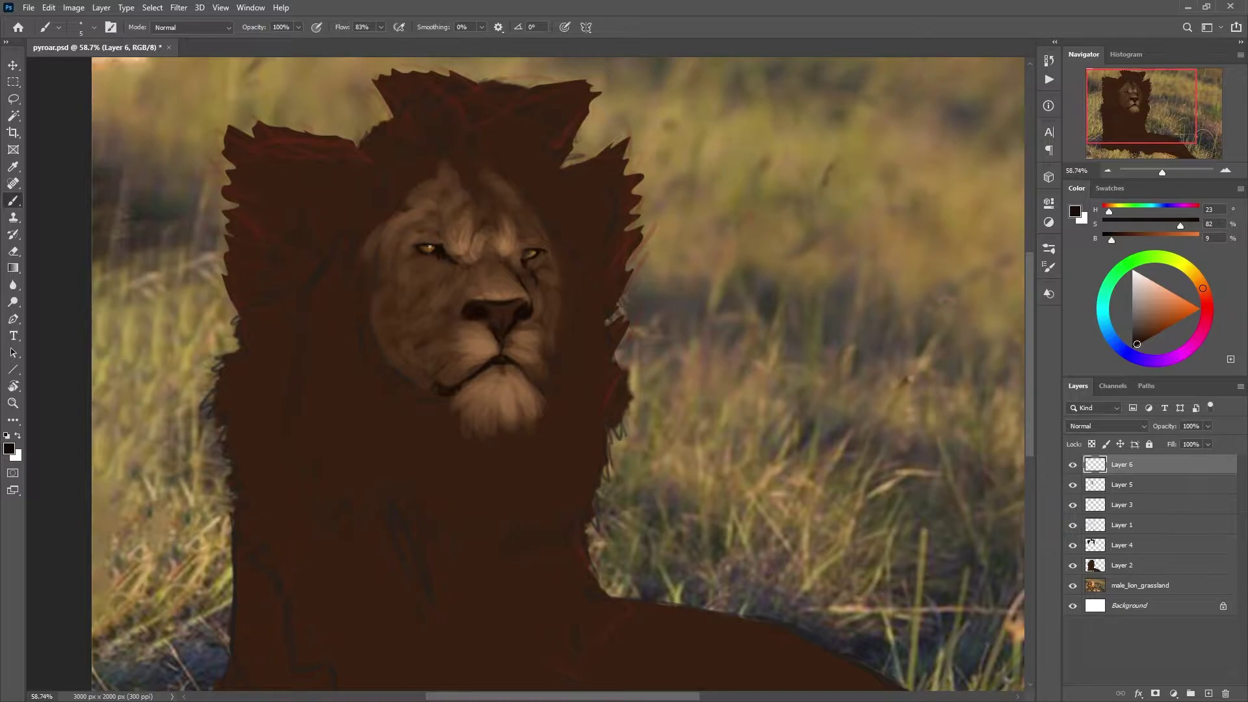
{"action": "left_click", "coordinate": [532, 251], "text": "alt"}
{"action": "scroll", "coordinate": [552, 259], "scroll_direction": "up", "scroll_amount": 3}
{"action": "scroll", "coordinate": [576, 266], "scroll_direction": "up", "scroll_amount": 3}
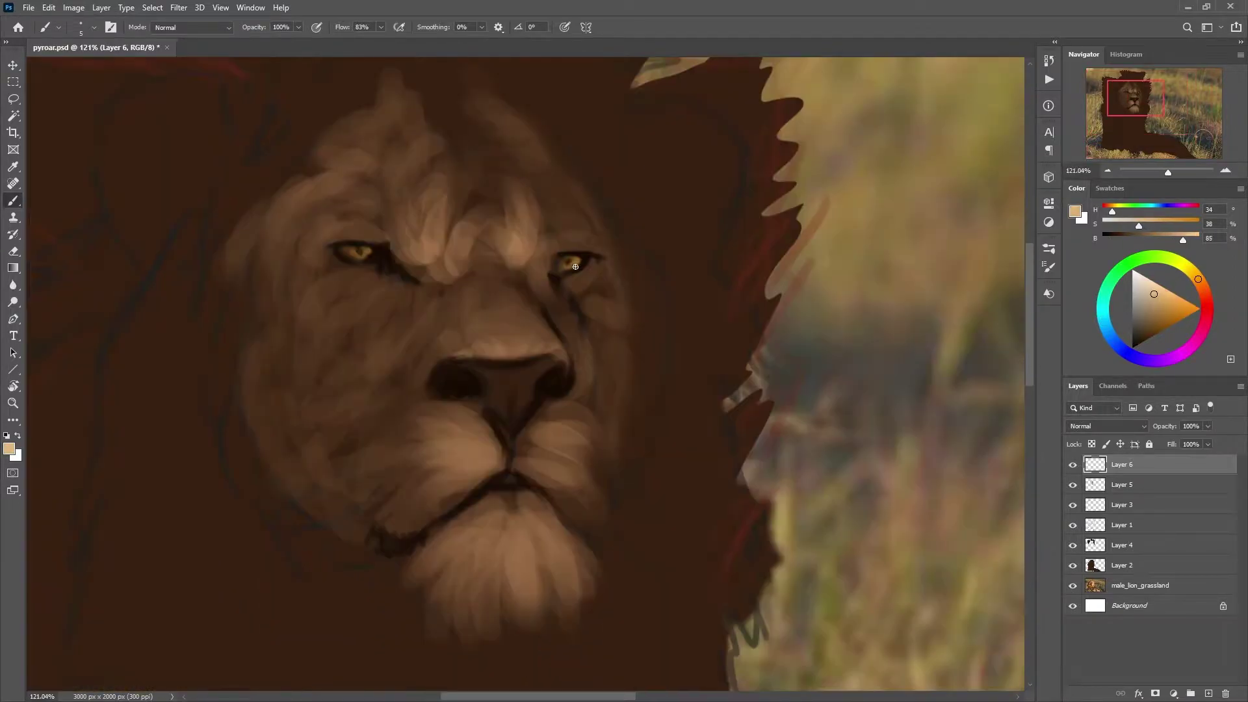
{"action": "scroll", "coordinate": [367, 250], "scroll_direction": "down", "scroll_amount": 5}
Step: On new Layer 7, brighten the chin, beard and both sides of the muzzle with tan
{"action": "key", "text": "ctrl+shift+alt+n"}
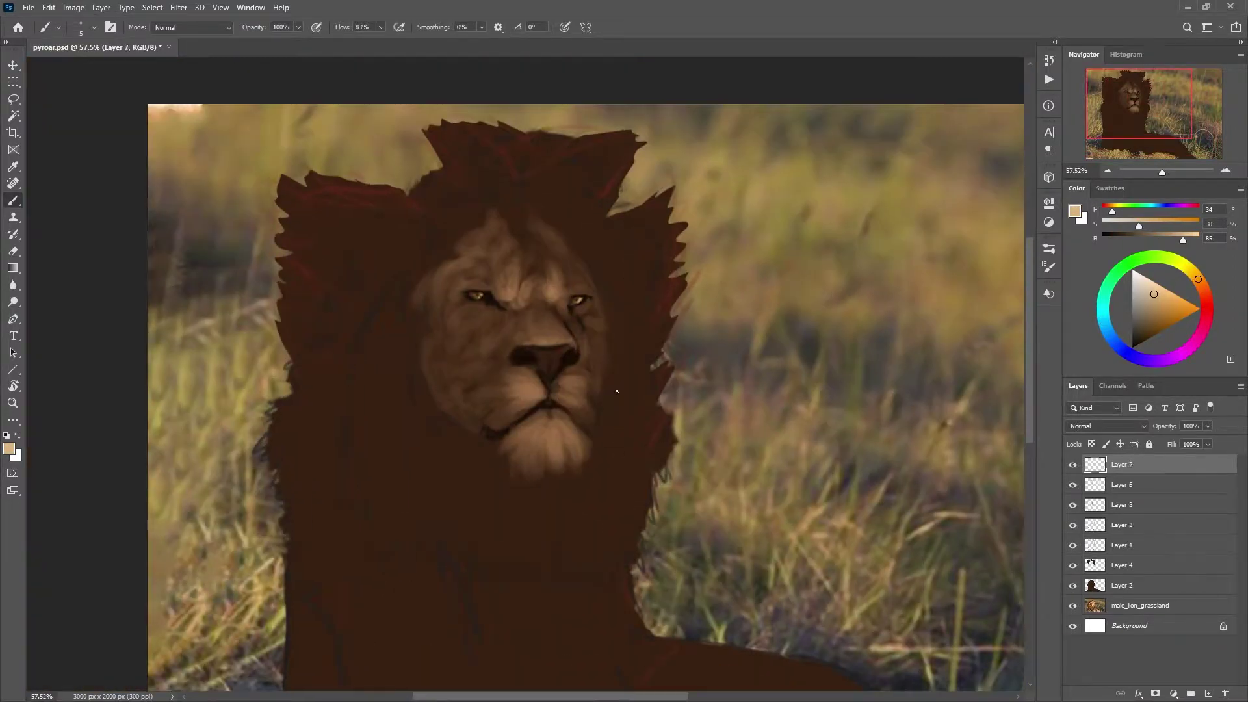
{"action": "left_click", "coordinate": [483, 417], "text": "alt"}
{"action": "key", "text": "bracketright"}
{"action": "key", "text": "bracketright"}
{"action": "key", "text": "bracketright"}
{"action": "key", "text": "bracketright"}
{"action": "key", "text": "bracketright"}
{"action": "mouse_move", "coordinate": [524, 422]}
{"action": "left_mouse_down"}
{"action": "mouse_move", "coordinate": [552, 455]}
{"action": "mouse_move", "coordinate": [576, 459]}
{"action": "left_mouse_up"}
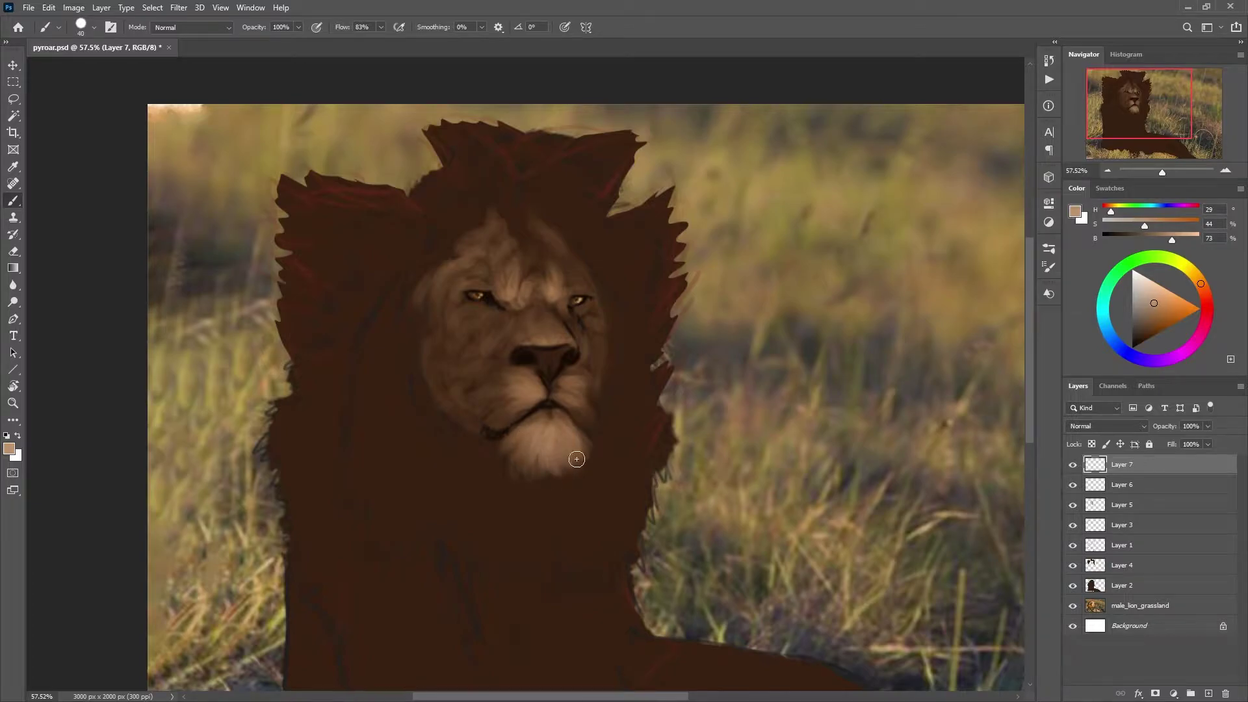
{"action": "mouse_move", "coordinate": [529, 391]}
{"action": "left_mouse_down"}
{"action": "mouse_move", "coordinate": [520, 374]}
{"action": "mouse_move", "coordinate": [575, 403]}
{"action": "left_mouse_up"}
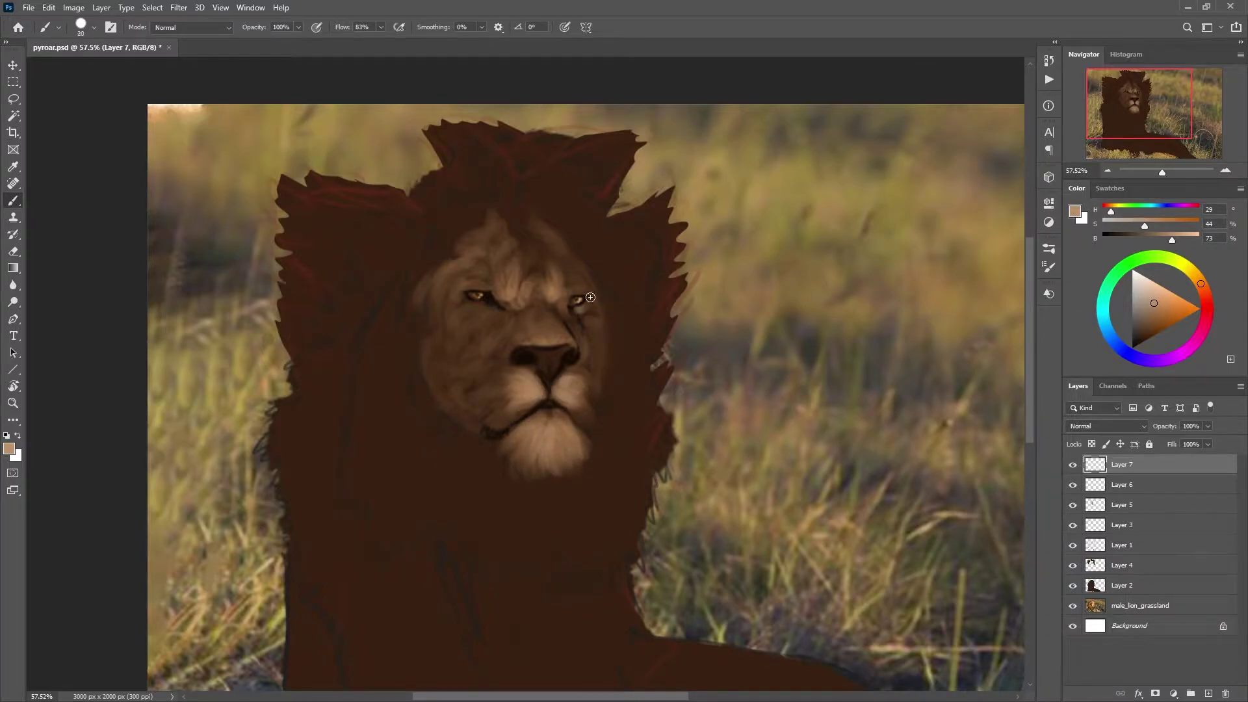
Step: Darken above the right eye, lighten the forehead and under the left eye, then add Layer 8
{"action": "key", "text": "bracketright"}
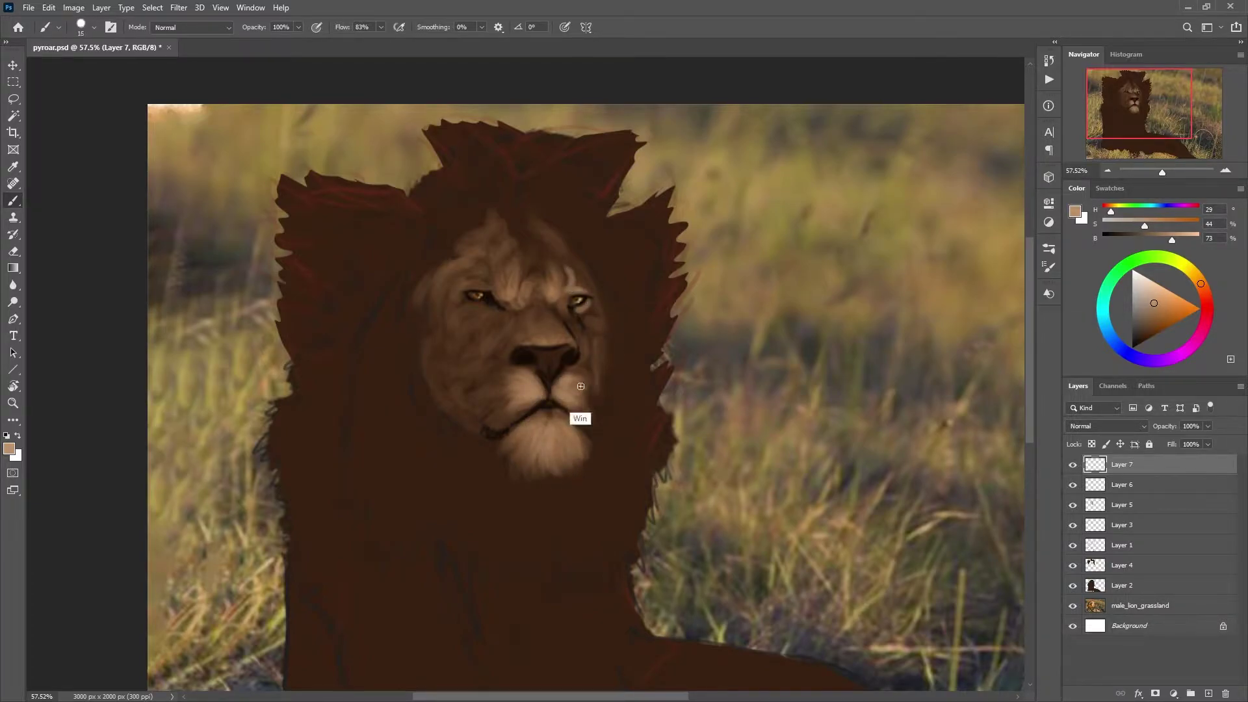
{"action": "left_click", "coordinate": [595, 380], "text": "alt"}
{"action": "key", "text": "F5"}
{"action": "key", "text": "F5"}
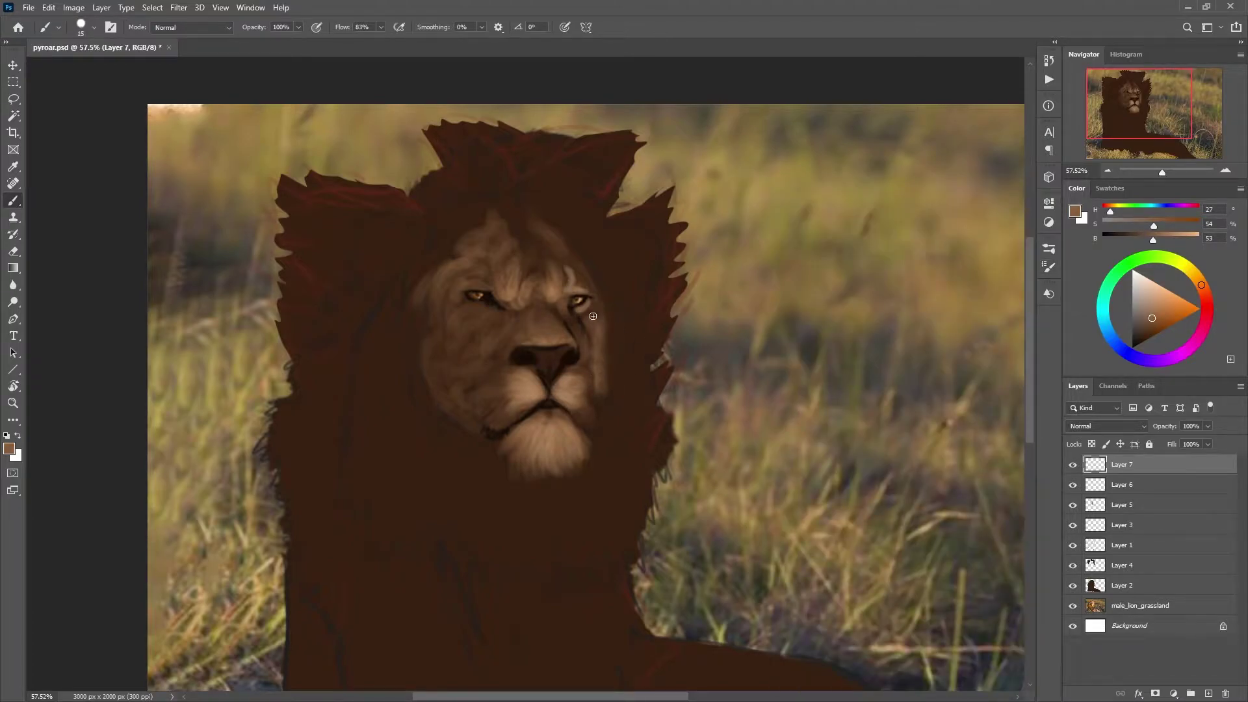
{"action": "left_click", "coordinate": [564, 263], "text": "alt"}
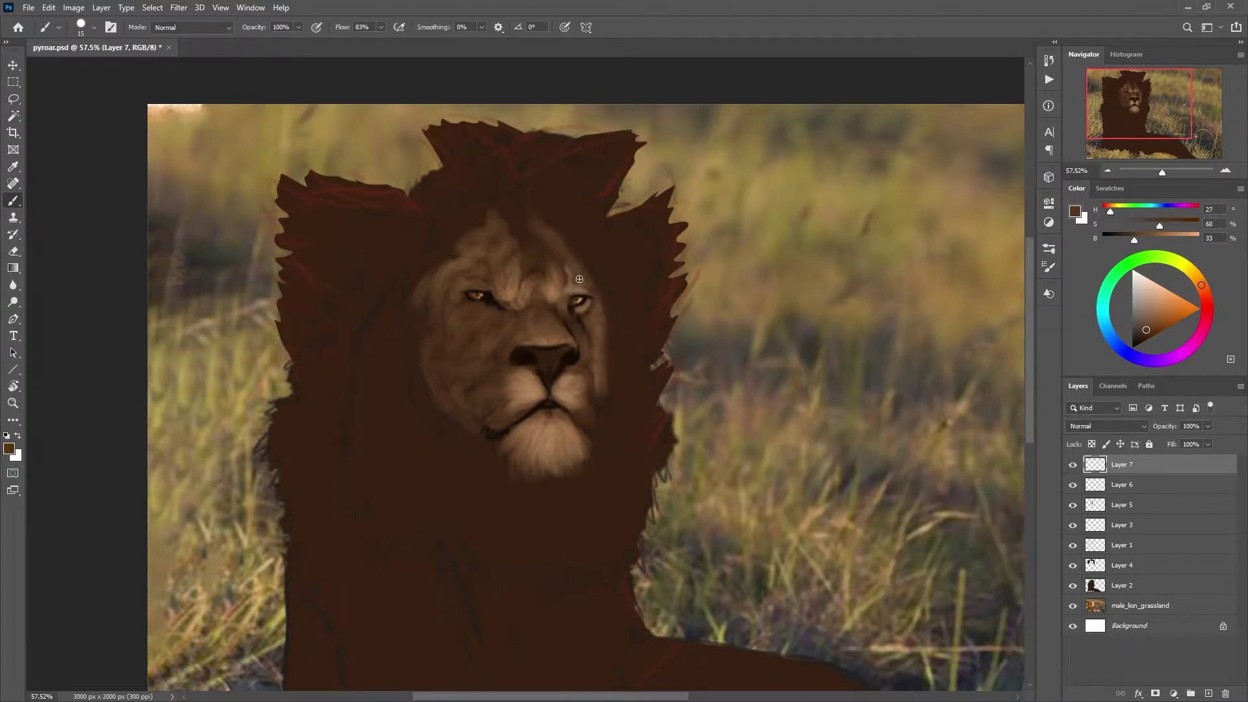
{"action": "left_click_drag", "start_coordinate": [575, 276], "coordinate": [582, 283]}
{"action": "left_click", "coordinate": [471, 318], "text": "alt"}
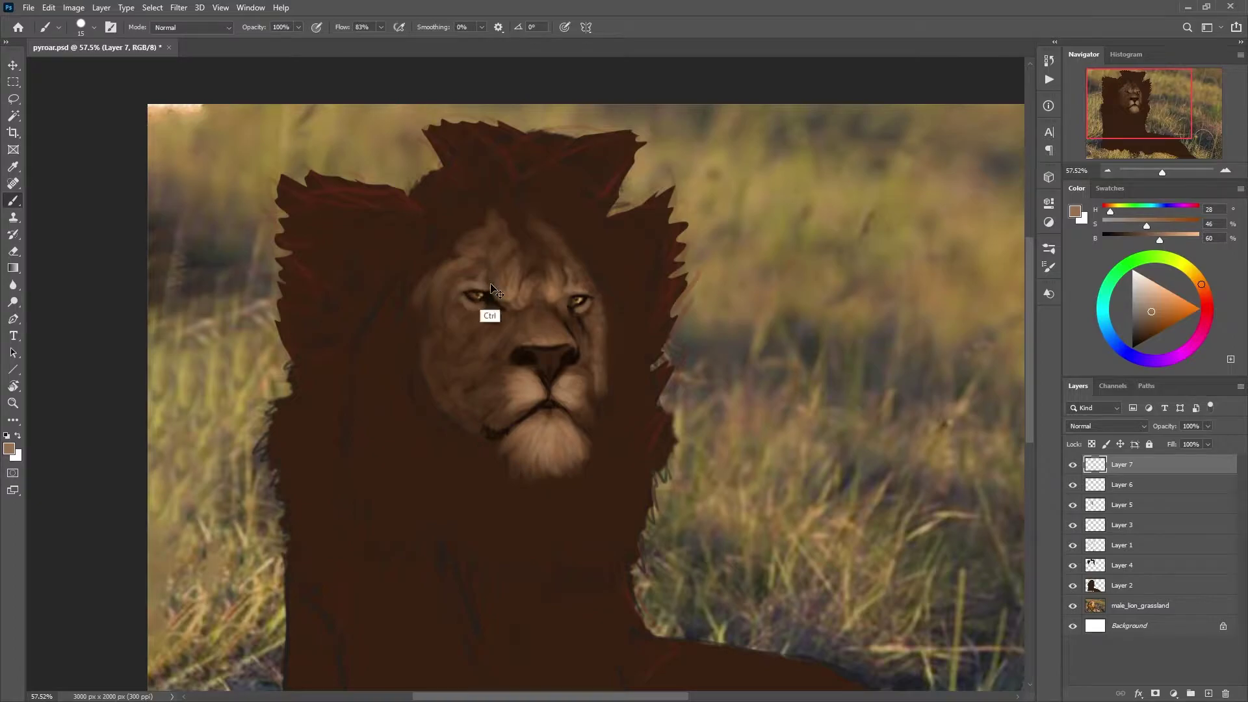
{"action": "mouse_move", "coordinate": [487, 286]}
{"action": "left_mouse_down"}
{"action": "mouse_move", "coordinate": [503, 242]}
{"action": "mouse_move", "coordinate": [554, 261]}
{"action": "mouse_move", "coordinate": [530, 277]}
{"action": "left_mouse_up"}
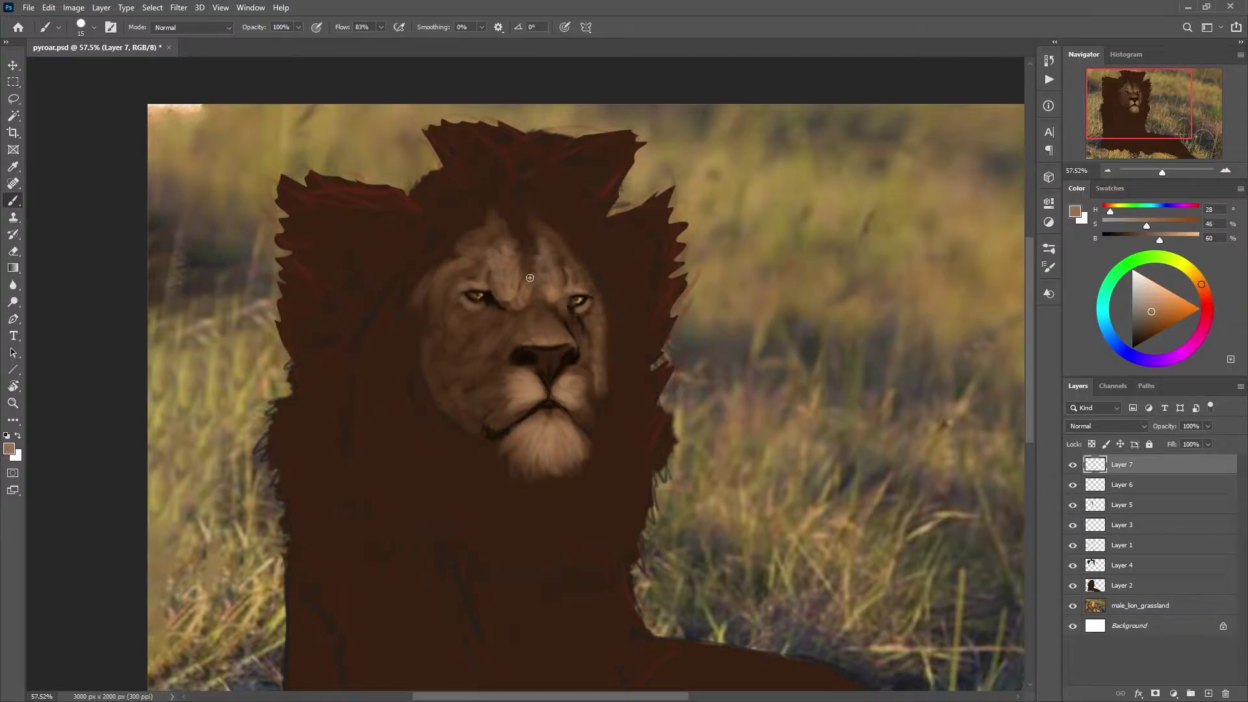
{"action": "left_click_drag", "start_coordinate": [455, 300], "coordinate": [484, 326]}
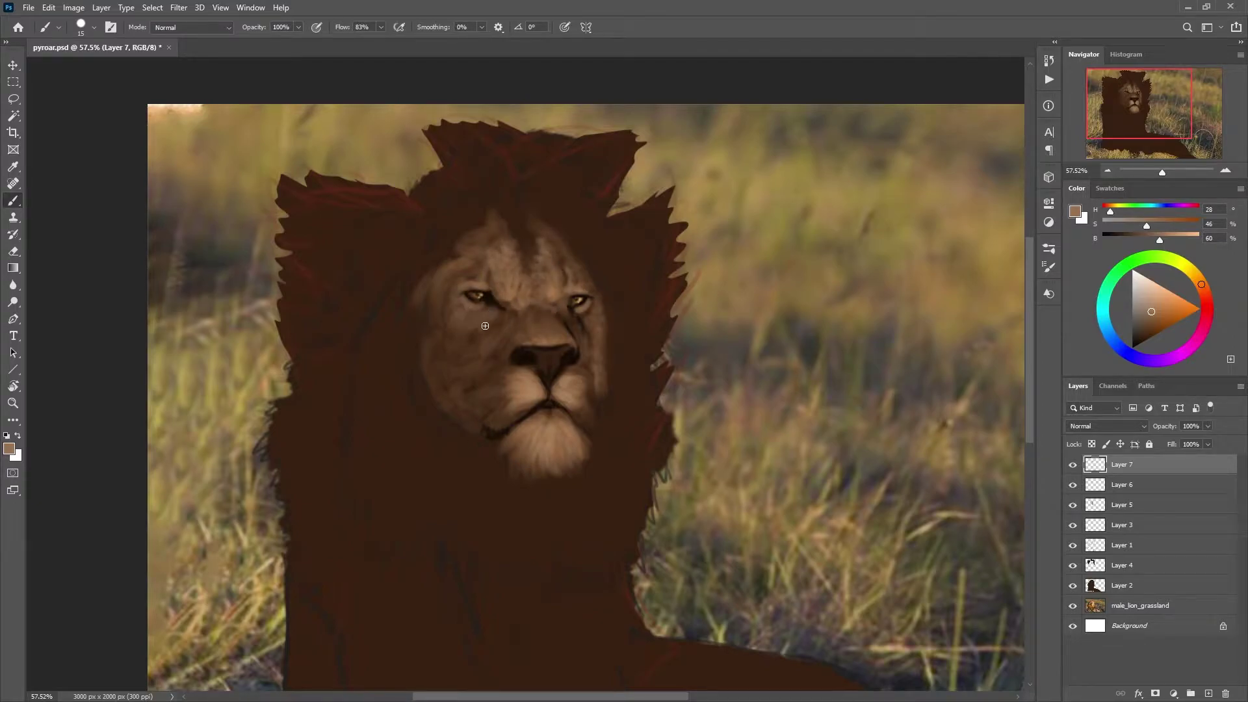
{"action": "key", "text": "ctrl+shift+alt+n"}
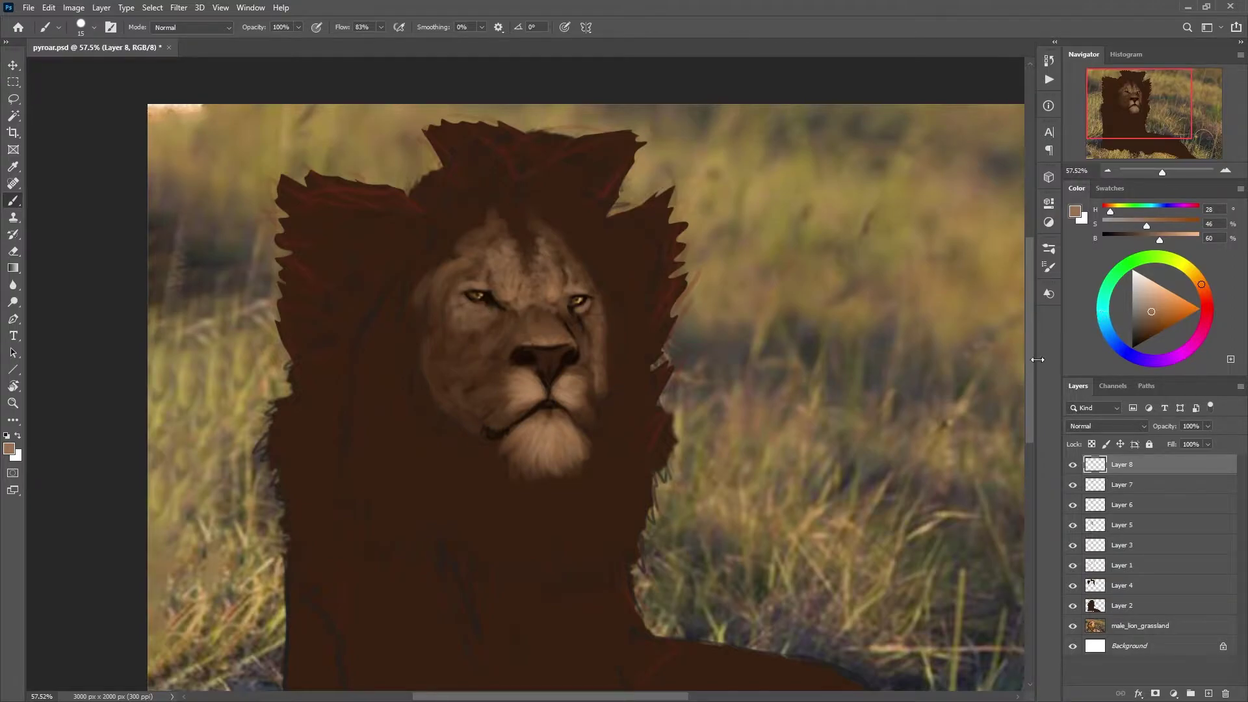
Step: Paint dark grey shading on the left cheek and try Multiply blending, then revert to Normal
{"action": "left_click", "coordinate": [1159, 360]}
{"action": "left_click_drag", "start_coordinate": [1140, 333], "coordinate": [1133, 325]}
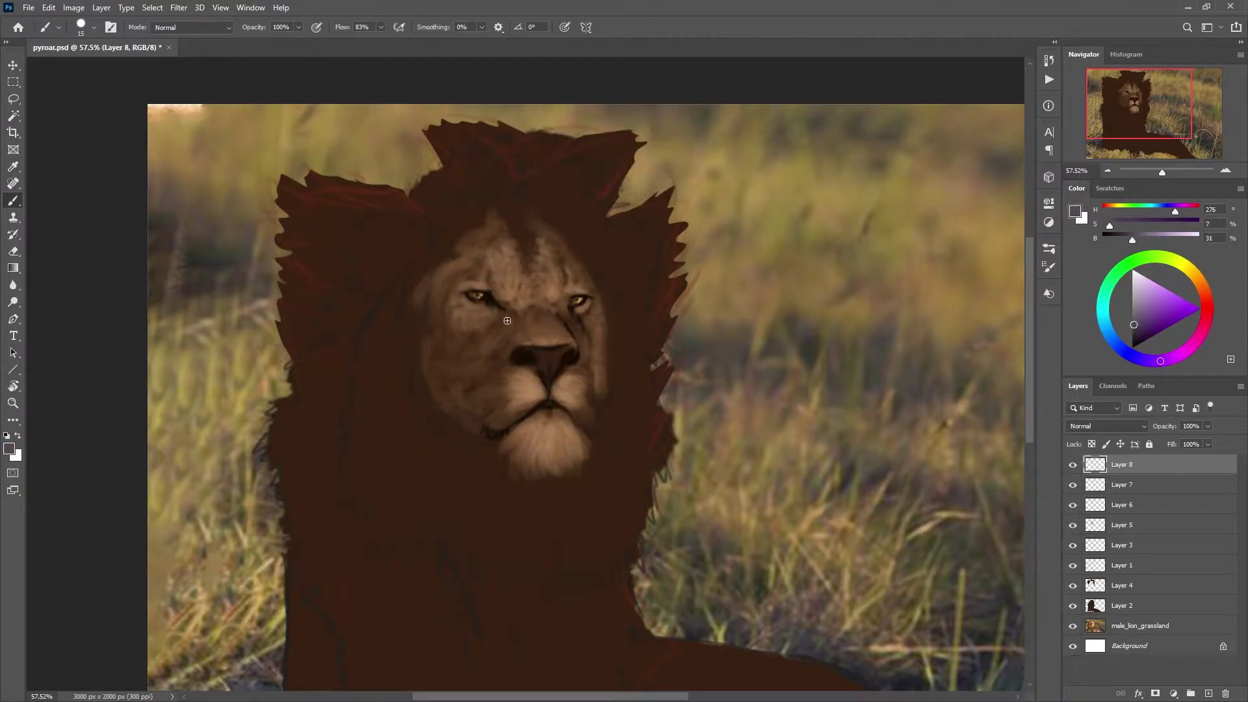
{"action": "left_click_drag", "start_coordinate": [455, 341], "coordinate": [442, 390]}
{"action": "left_click", "coordinate": [1105, 426]}
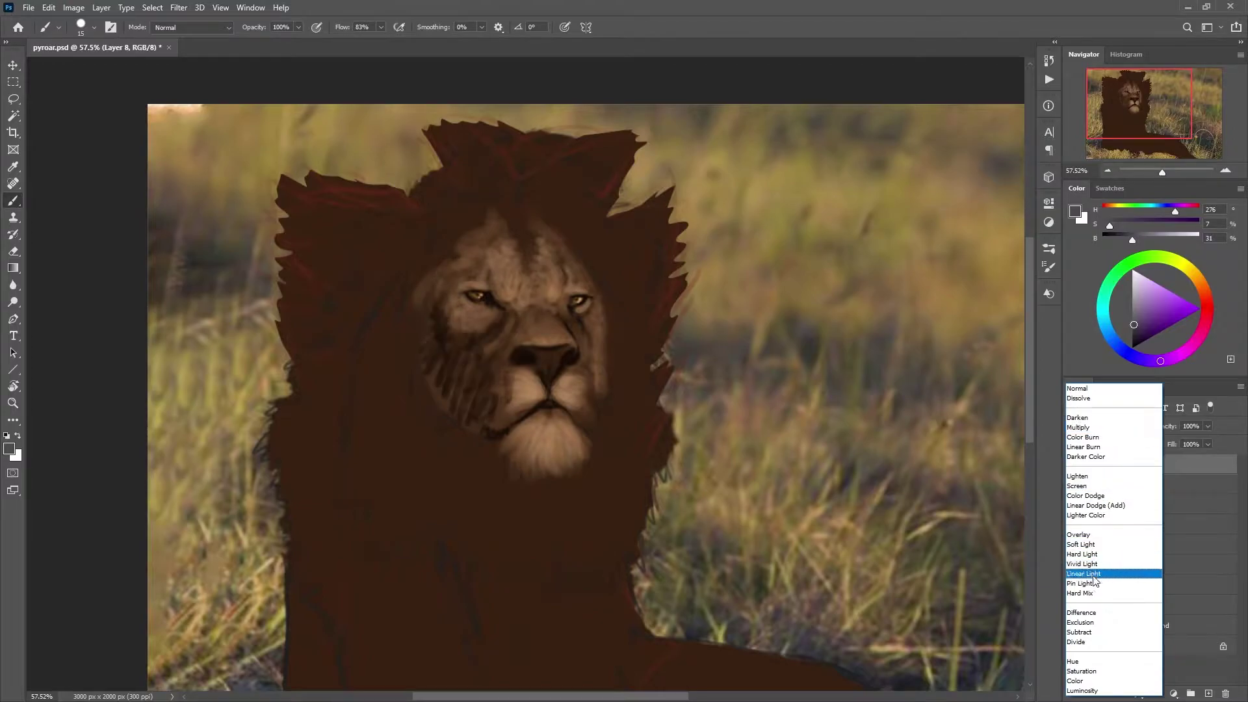
{"action": "left_click", "coordinate": [1104, 435]}
{"action": "key", "text": "ctrl+z"}
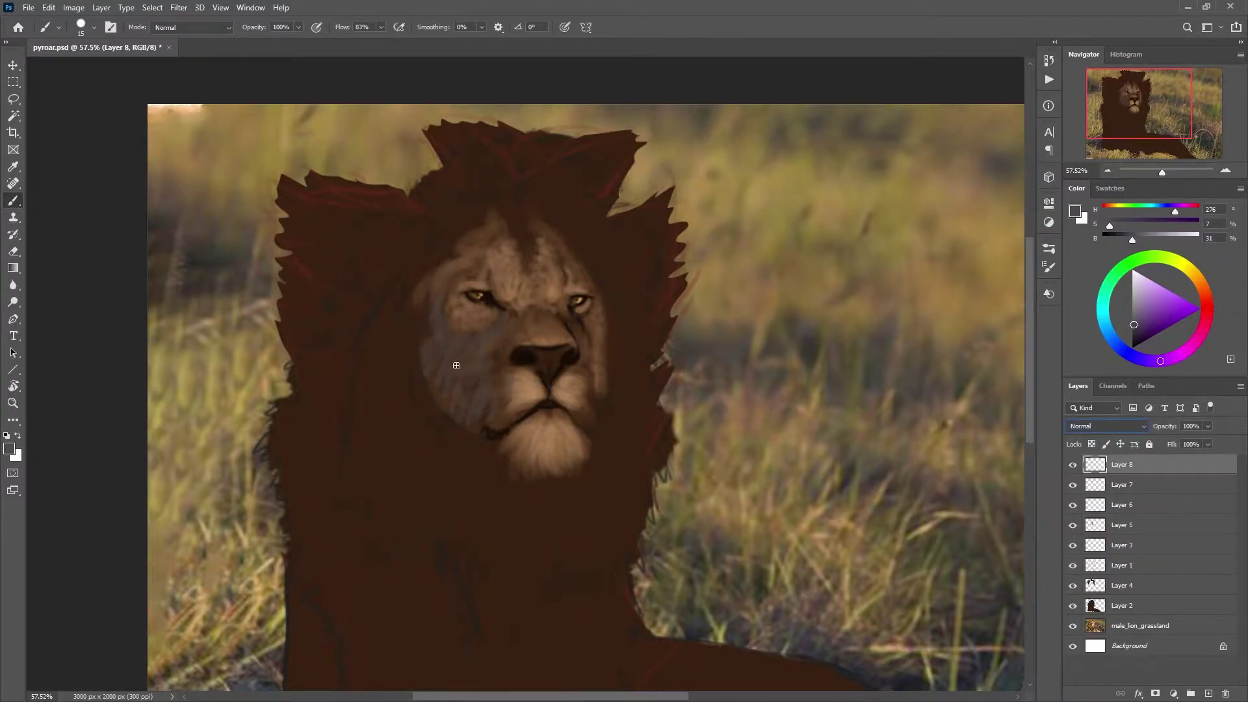
Step: Browse Edit > Keyboard Shortcuts, then delete Layer 8 with its trial cheek strokes
{"action": "left_click", "coordinate": [49, 7]}
{"action": "left_click", "coordinate": [98, 500]}
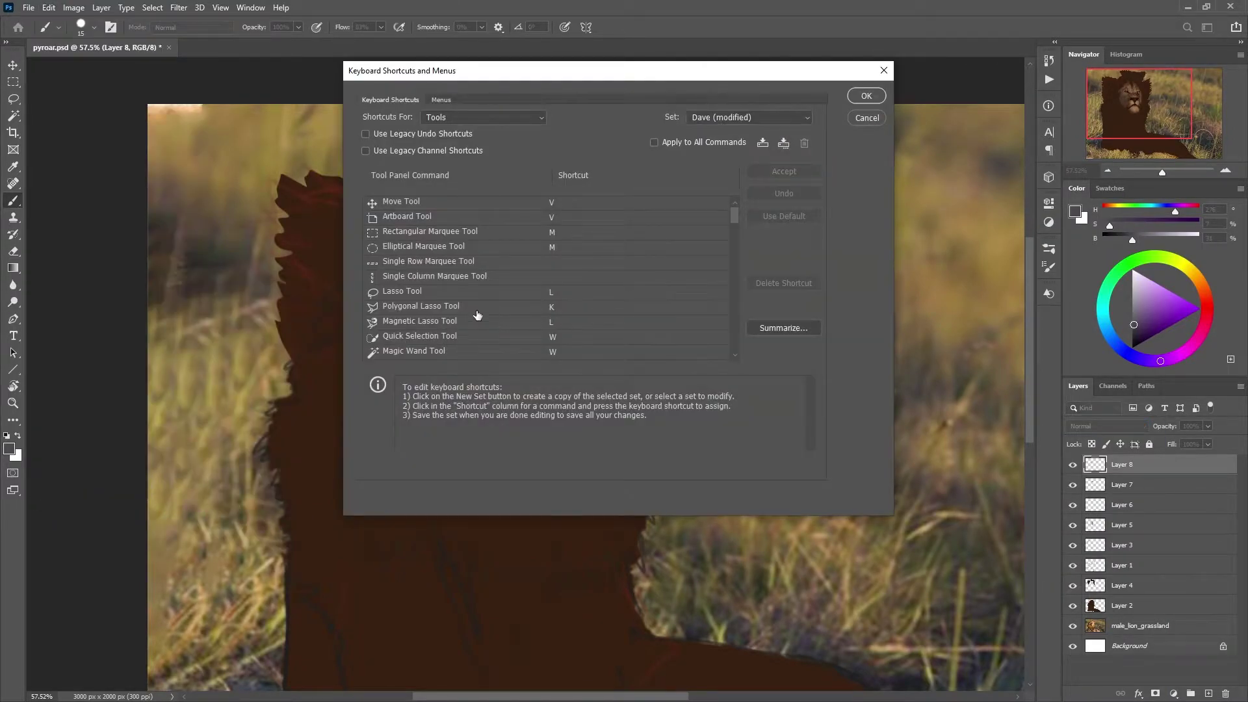
{"action": "scroll", "coordinate": [732, 251], "scroll_direction": "down", "scroll_amount": 3}
{"action": "scroll", "coordinate": [733, 256], "scroll_direction": "down", "scroll_amount": 5}
{"action": "scroll", "coordinate": [650, 286], "scroll_direction": "down", "scroll_amount": 5}
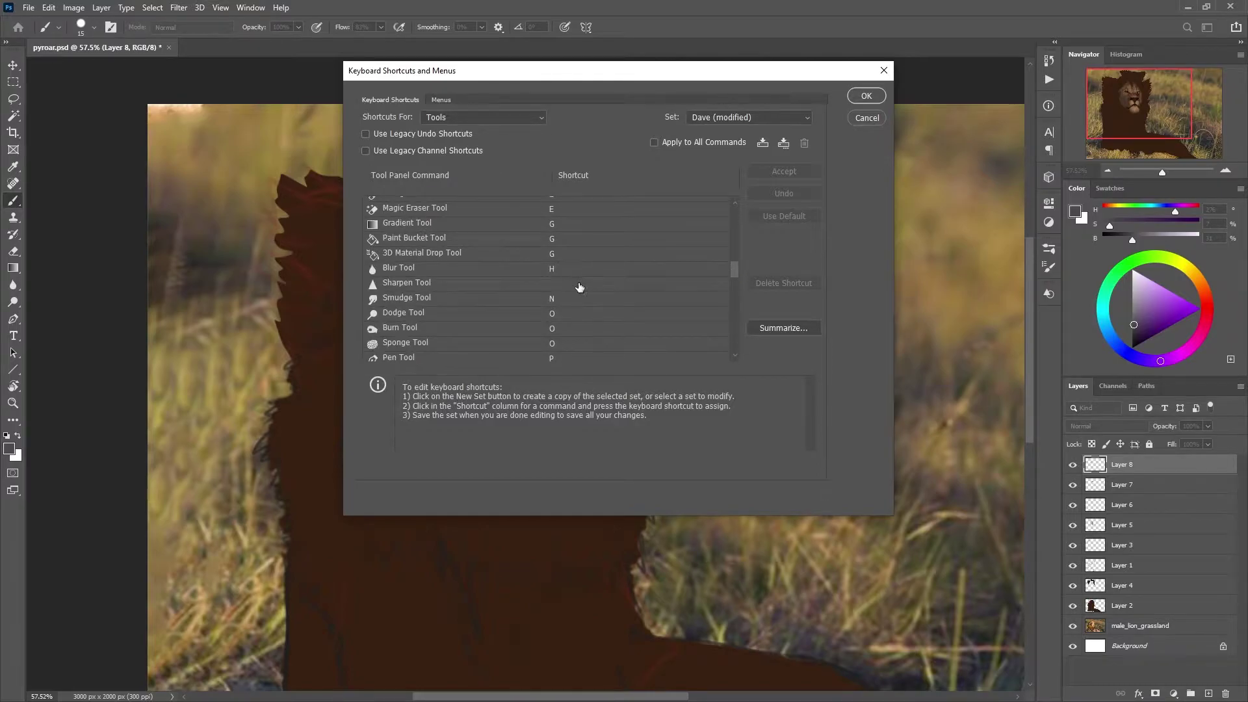
{"action": "key", "text": "Escape"}
{"action": "key", "text": "n"}
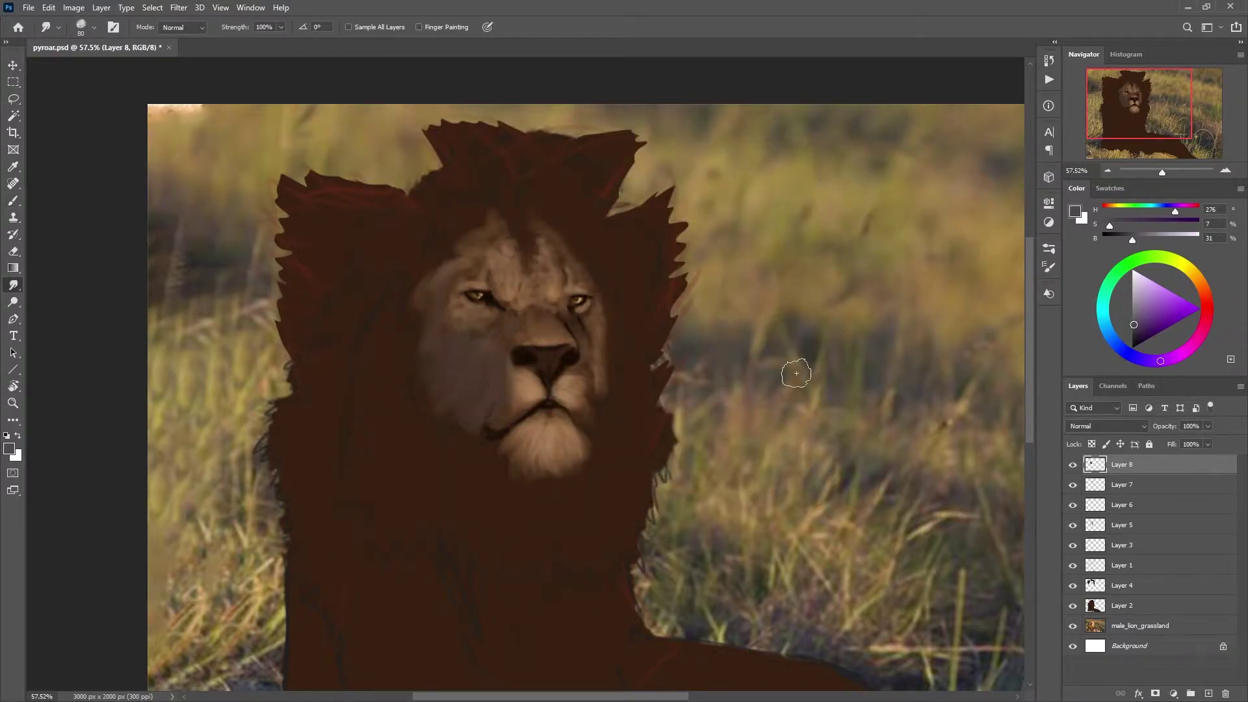
{"action": "key", "text": "Delete"}
Step: Sample face browns and darken the left side of the lion's face
{"action": "key", "text": "b"}
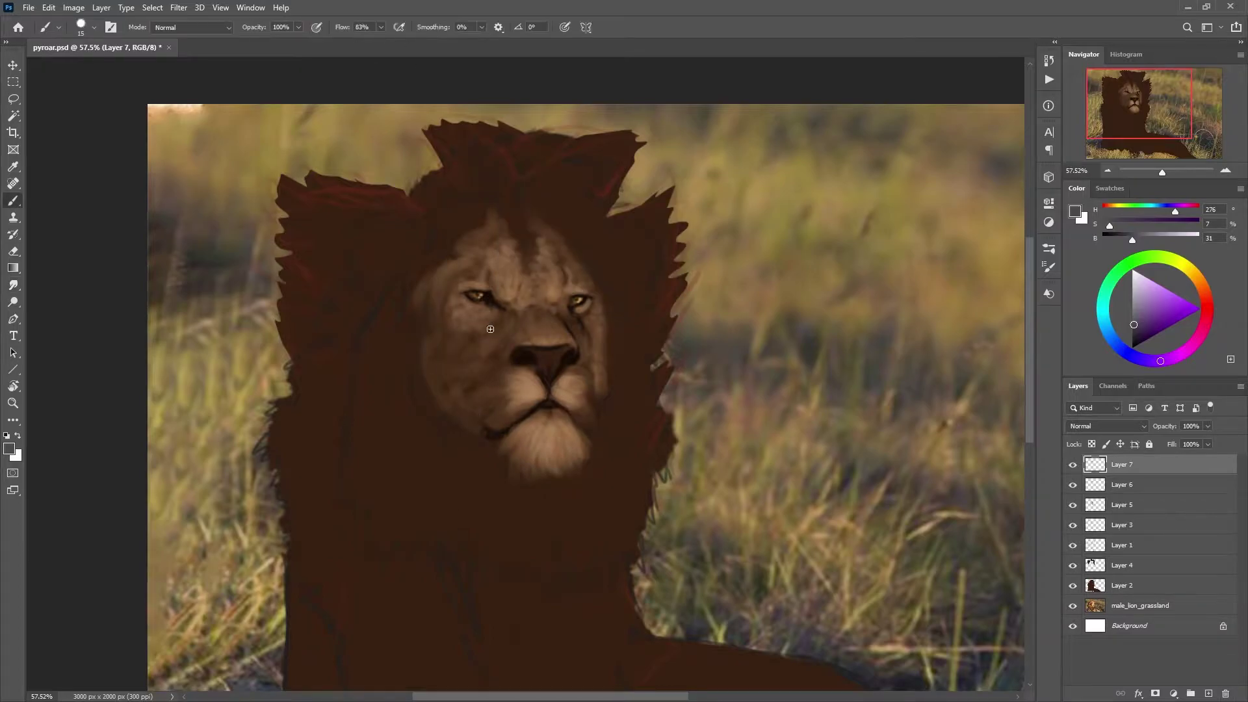
{"action": "left_click", "coordinate": [485, 336], "text": "alt"}
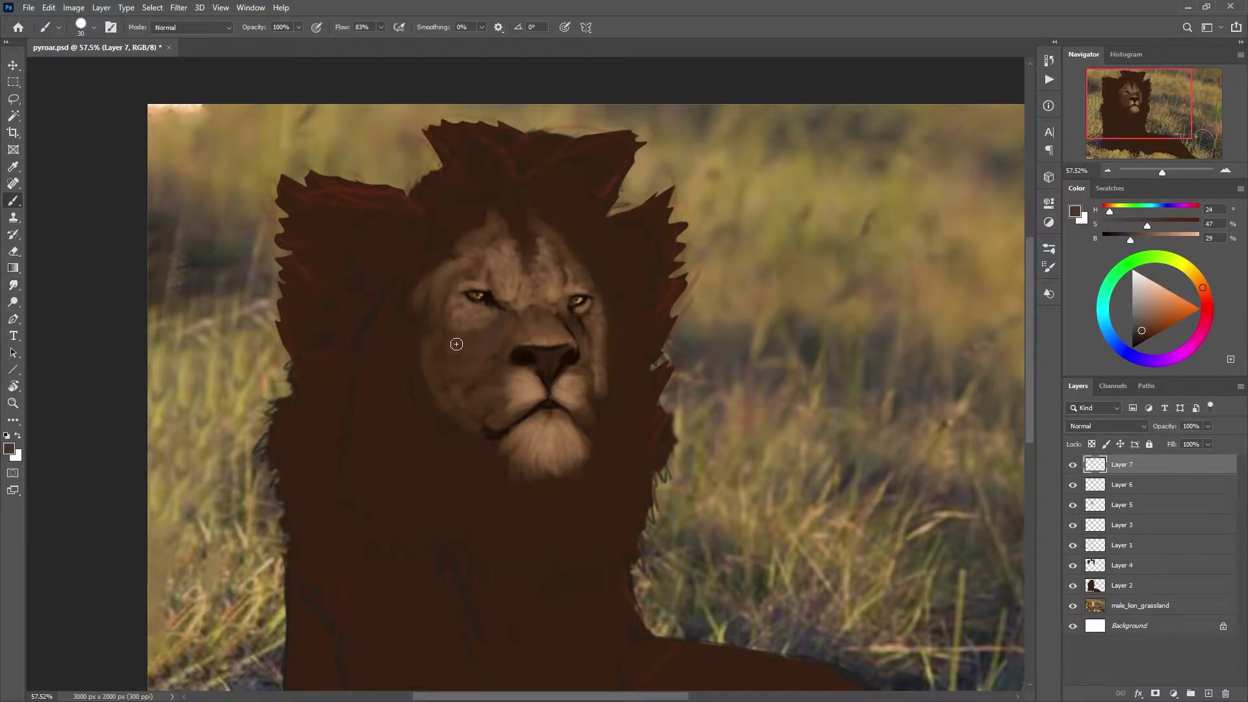
{"action": "left_click", "coordinate": [503, 314], "text": "alt"}
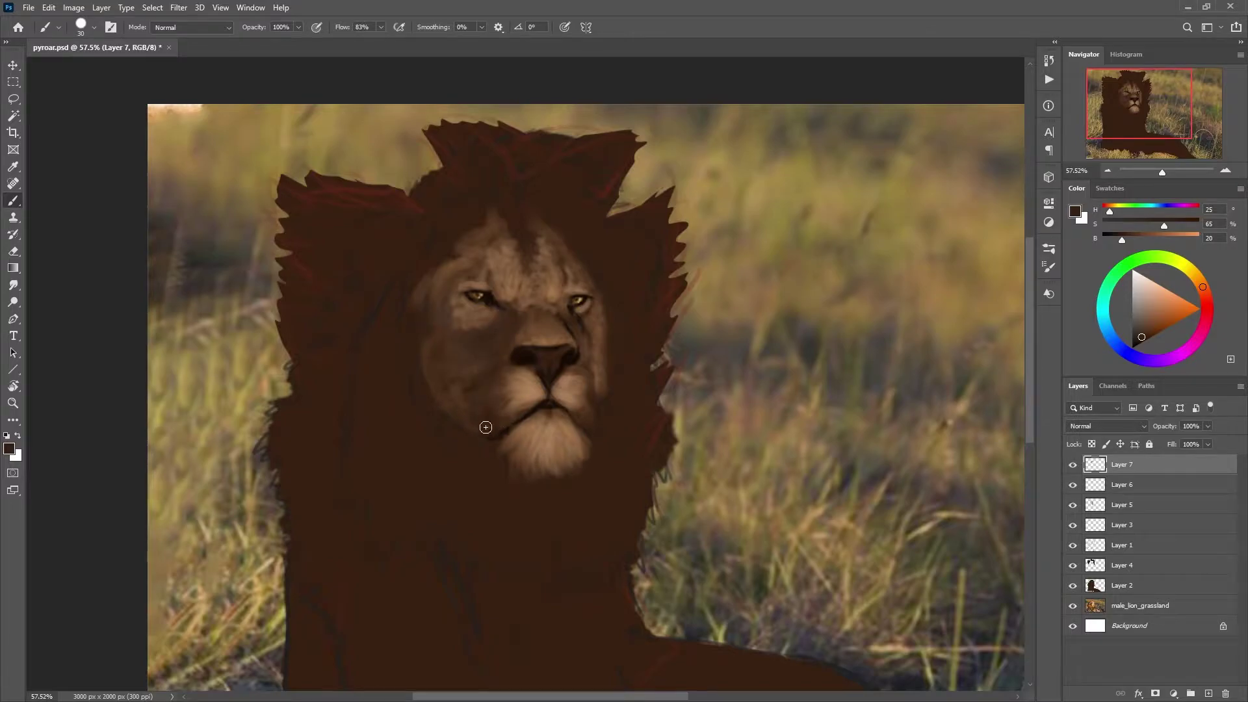
{"action": "left_click", "coordinate": [465, 385], "text": "alt"}
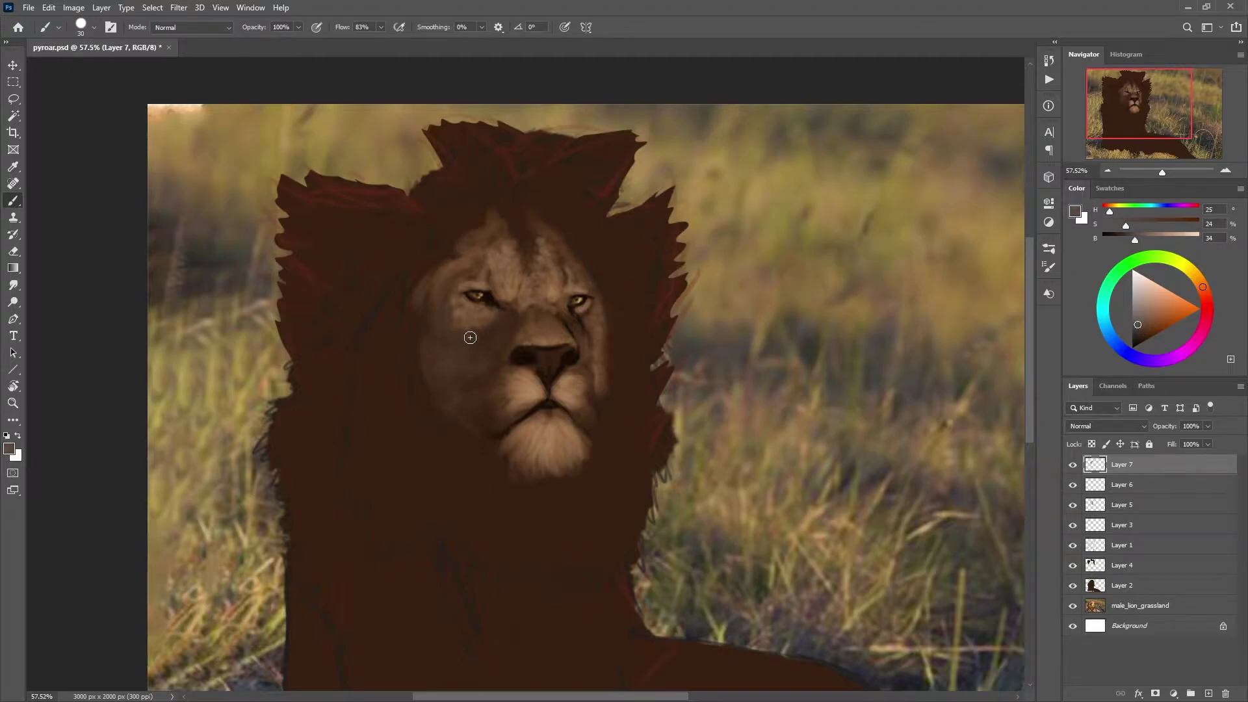
{"action": "key", "text": "bracketleft"}
{"action": "scroll", "coordinate": [484, 431], "scroll_direction": "up", "scroll_amount": 1}
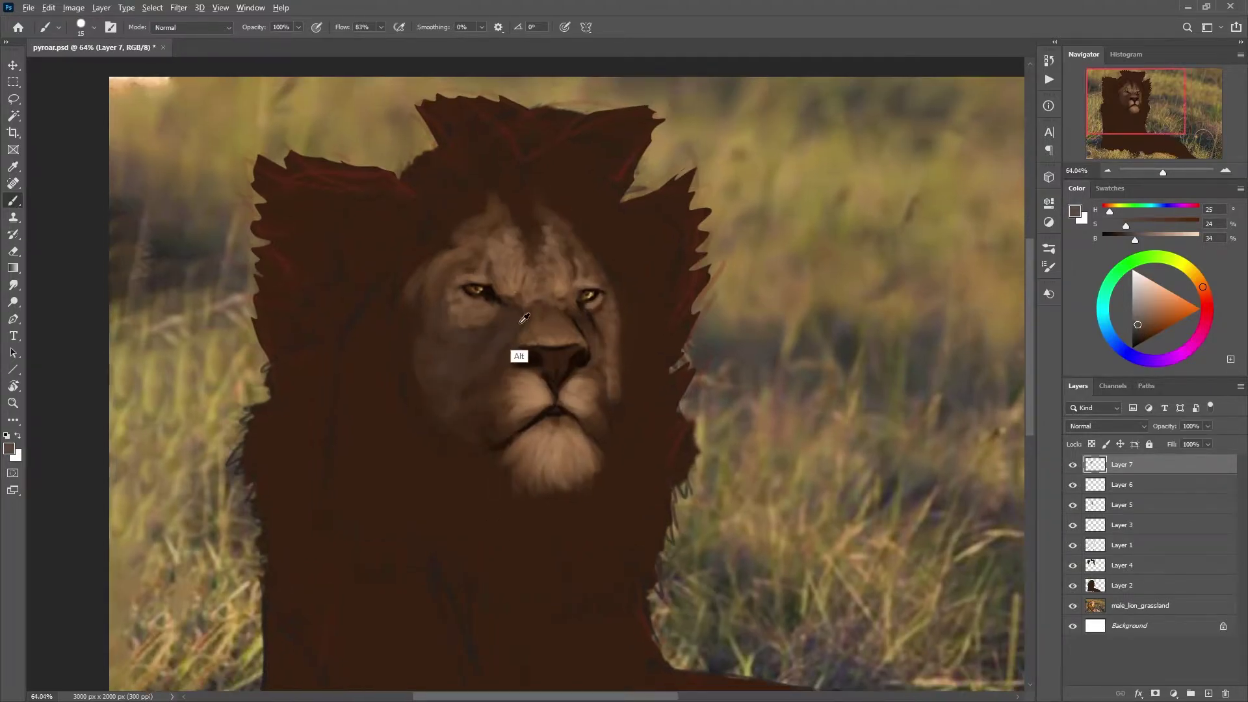
{"action": "left_click", "coordinate": [521, 354], "text": "alt"}
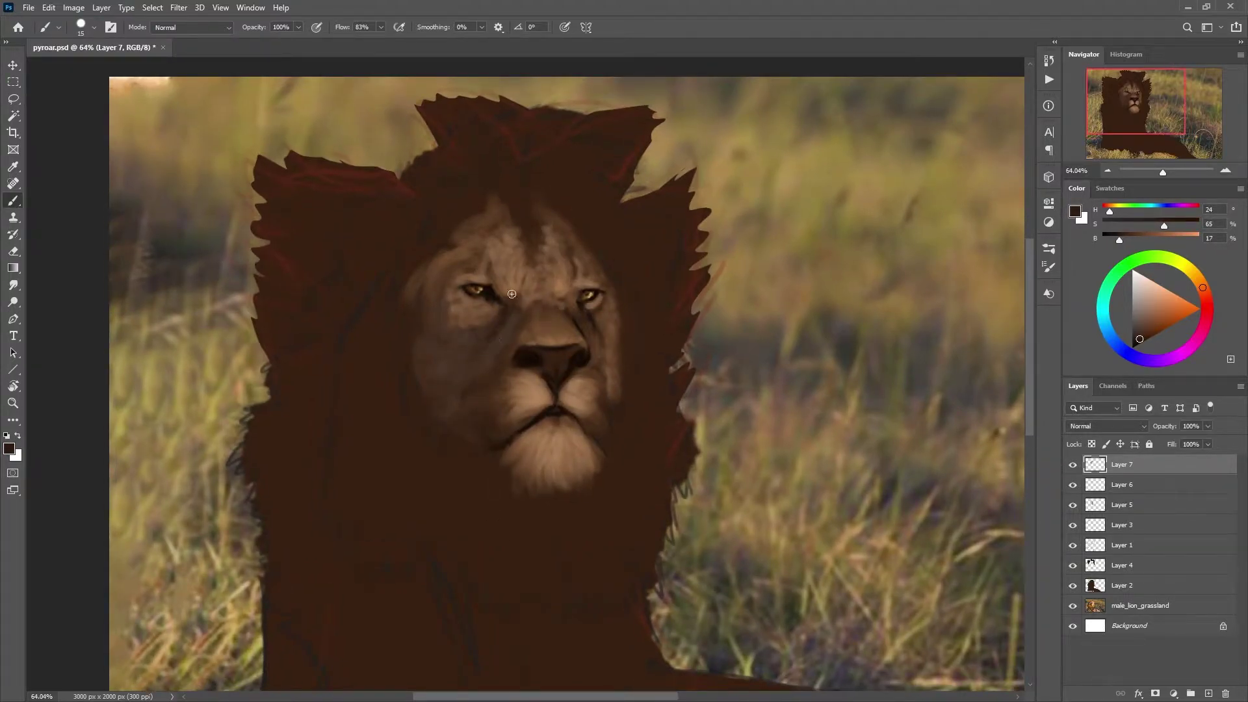
{"action": "left_click", "coordinate": [490, 319], "text": "alt"}
{"action": "left_click_drag", "start_coordinate": [456, 265], "coordinate": [435, 340]}
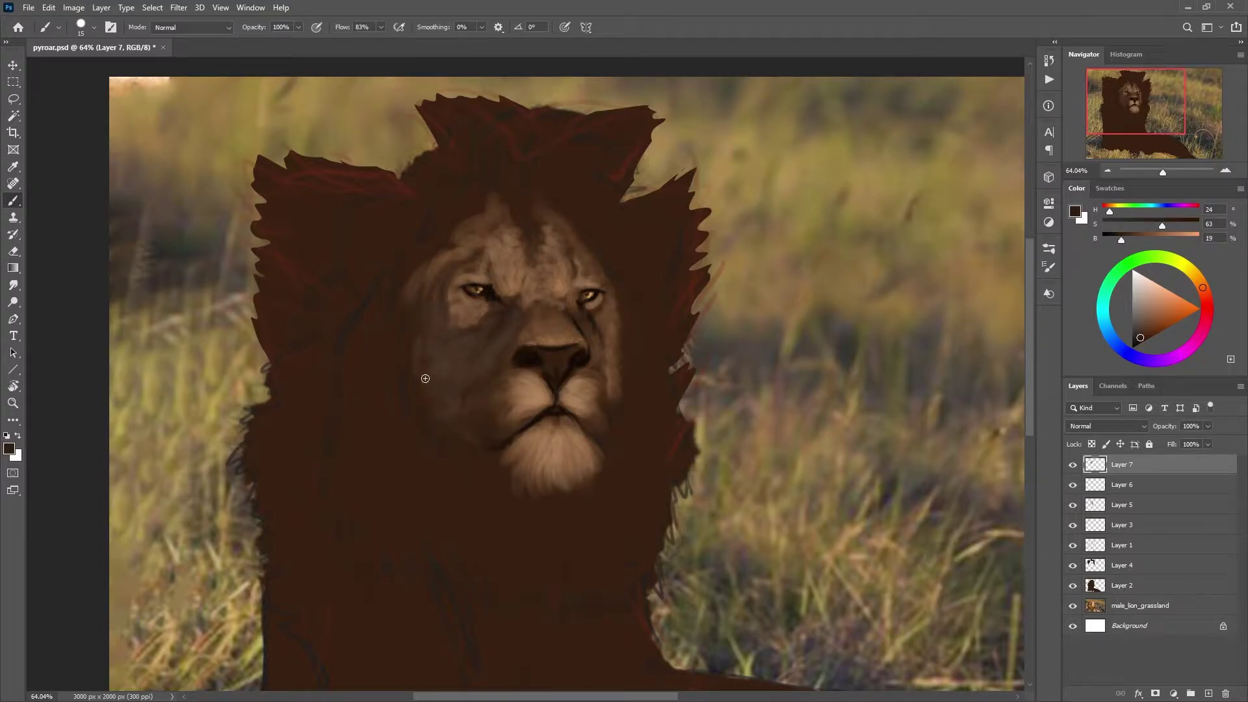
{"action": "left_click", "coordinate": [526, 362], "text": "alt"}
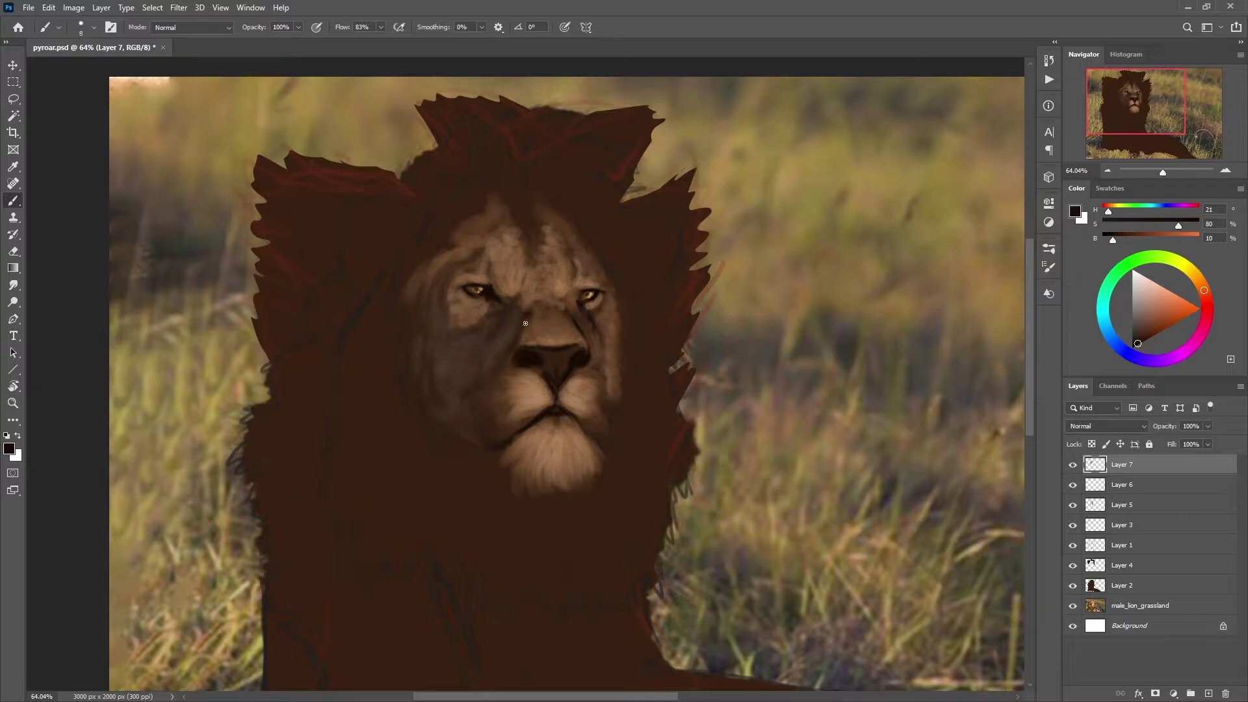
Step: Briefly erase, blend lighter and darker browns around the nose, then add a new Layer 8
{"action": "key", "text": "e"}
{"action": "scroll", "coordinate": [530, 353], "scroll_direction": "up", "scroll_amount": 3}
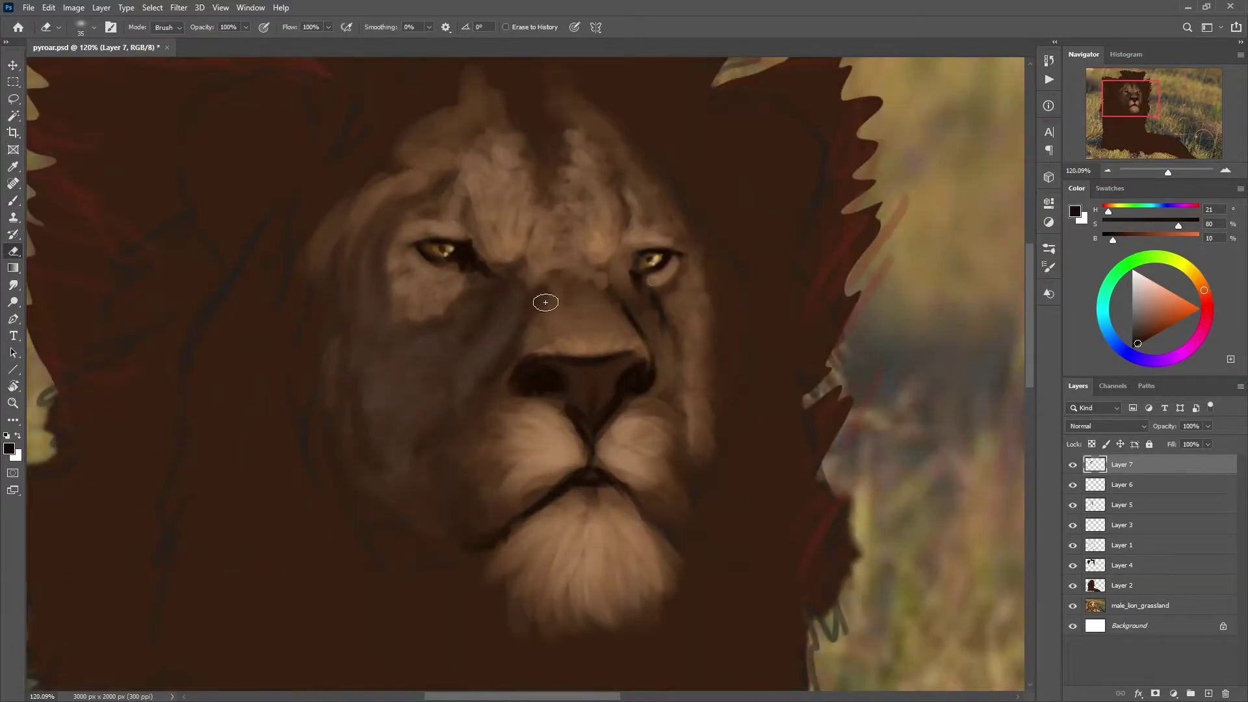
{"action": "scroll", "coordinate": [545, 302], "scroll_direction": "down", "scroll_amount": 4}
{"action": "key", "text": "b"}
{"action": "left_click", "coordinate": [507, 371], "text": "alt"}
{"action": "left_click", "coordinate": [507, 370], "text": "alt"}
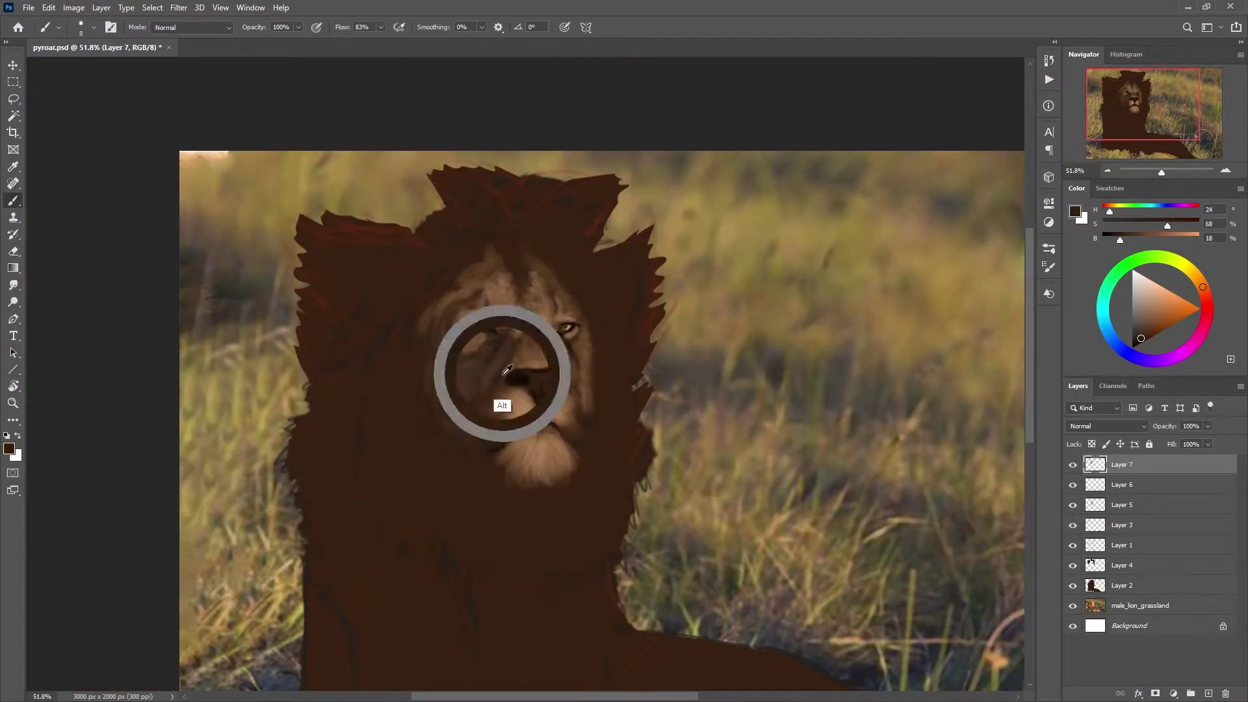
{"action": "left_click", "coordinate": [502, 373], "text": "alt"}
{"action": "left_click", "coordinate": [503, 398], "text": "alt"}
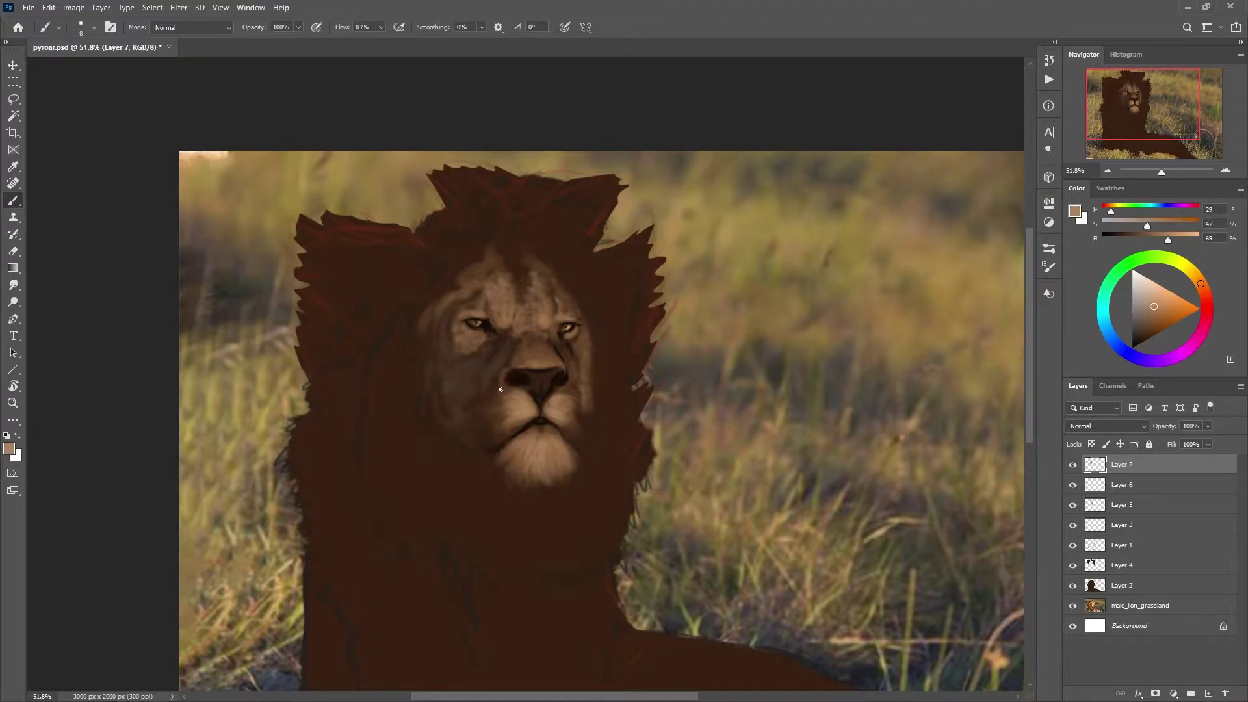
{"action": "left_click", "coordinate": [530, 366], "text": "alt"}
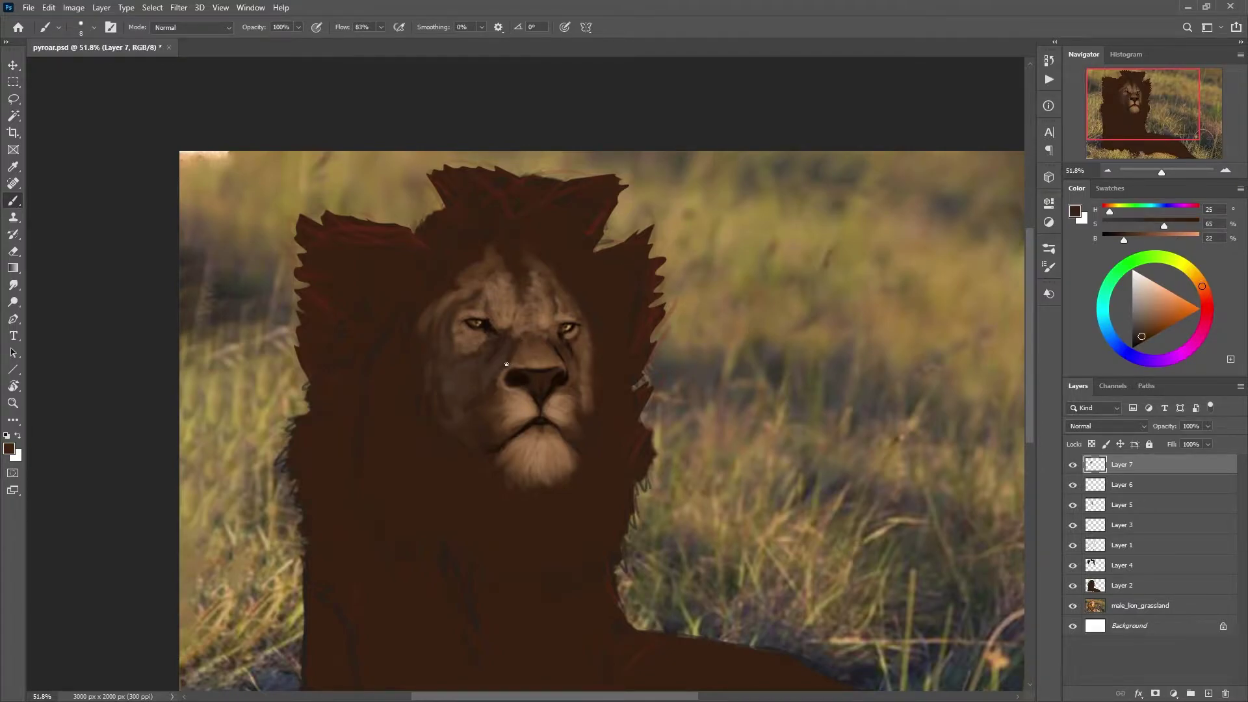
{"action": "left_click", "coordinate": [496, 380], "text": "alt"}
{"action": "key", "text": "bracketright"}
{"action": "key", "text": "bracketright"}
{"action": "key", "text": "bracketright"}
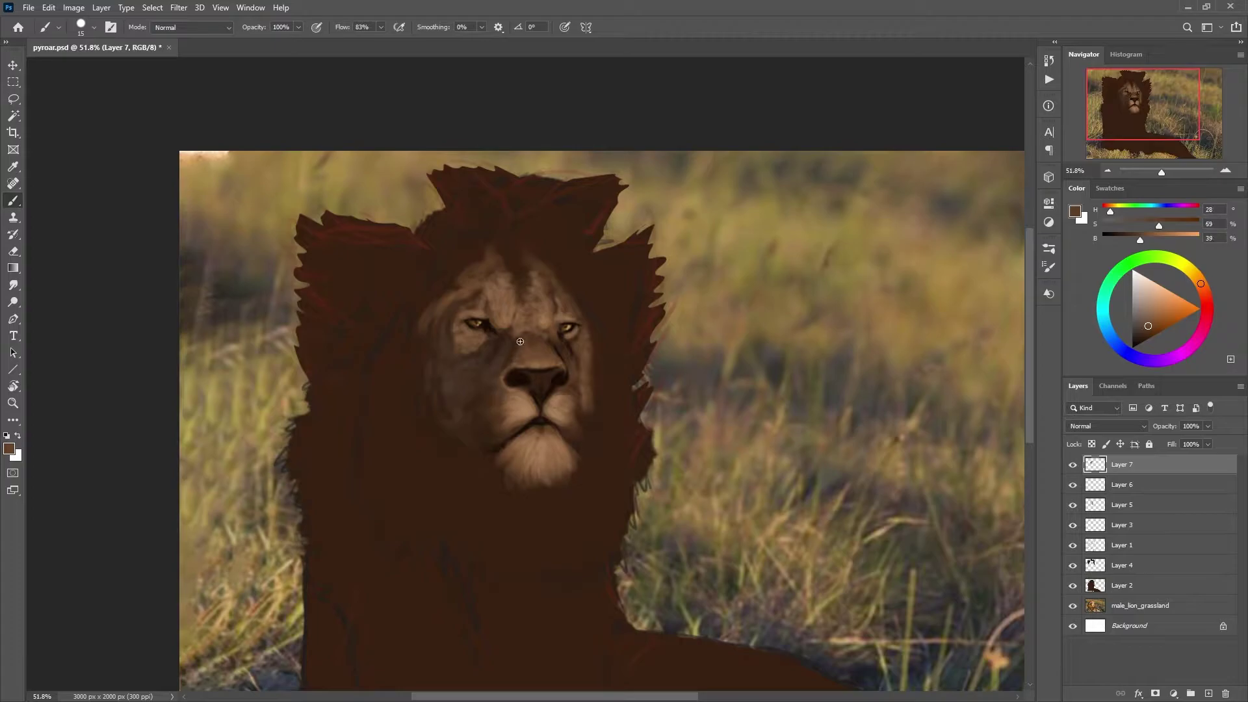
{"action": "scroll", "coordinate": [520, 341], "scroll_direction": "down", "scroll_amount": 2}
{"action": "key", "text": "ctrl+shift+alt+n"}
Step: Paint red strokes over the chest, left mane and upper mane with a larger brush
{"action": "left_click", "coordinate": [1163, 322]}
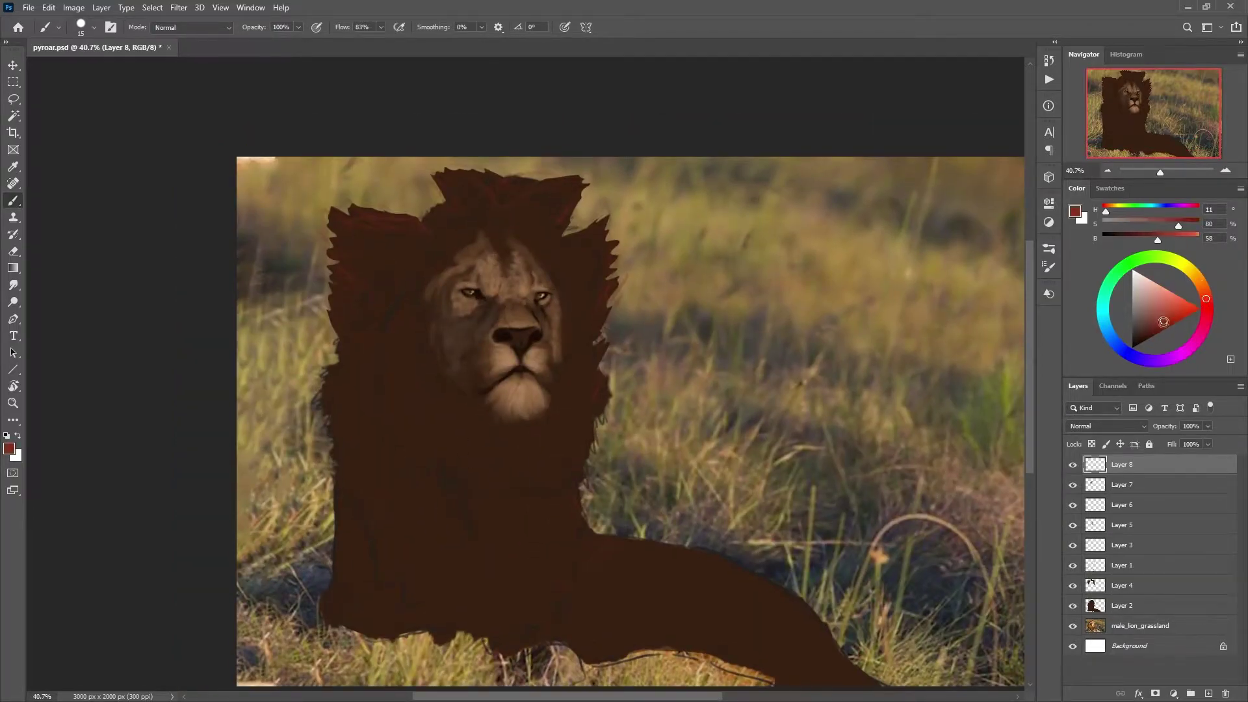
{"action": "key", "text": "bracketright"}
{"action": "key", "text": "bracketright"}
{"action": "key", "text": "bracketright"}
{"action": "mouse_move", "coordinate": [410, 427]}
{"action": "left_mouse_down"}
{"action": "mouse_move", "coordinate": [423, 446]}
{"action": "mouse_move", "coordinate": [410, 348]}
{"action": "mouse_move", "coordinate": [373, 450]}
{"action": "mouse_move", "coordinate": [362, 371]}
{"action": "mouse_move", "coordinate": [341, 422]}
{"action": "left_mouse_up"}
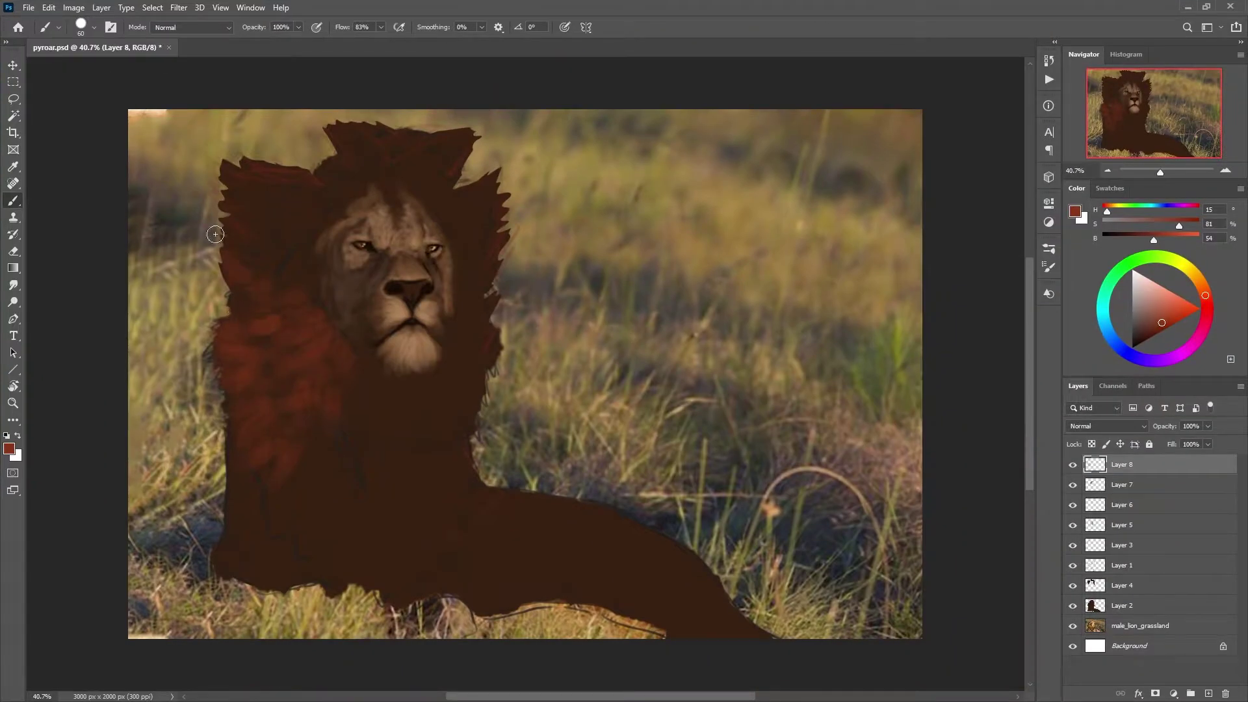
{"action": "mouse_move", "coordinate": [292, 208]}
{"action": "left_mouse_down"}
{"action": "mouse_move", "coordinate": [334, 173]}
{"action": "mouse_move", "coordinate": [423, 142]}
{"action": "mouse_move", "coordinate": [446, 148]}
{"action": "mouse_move", "coordinate": [440, 215]}
{"action": "left_mouse_up"}
Step: Soften the mane's top edge by erasing on Layer 4
{"action": "left_click", "coordinate": [1121, 585]}
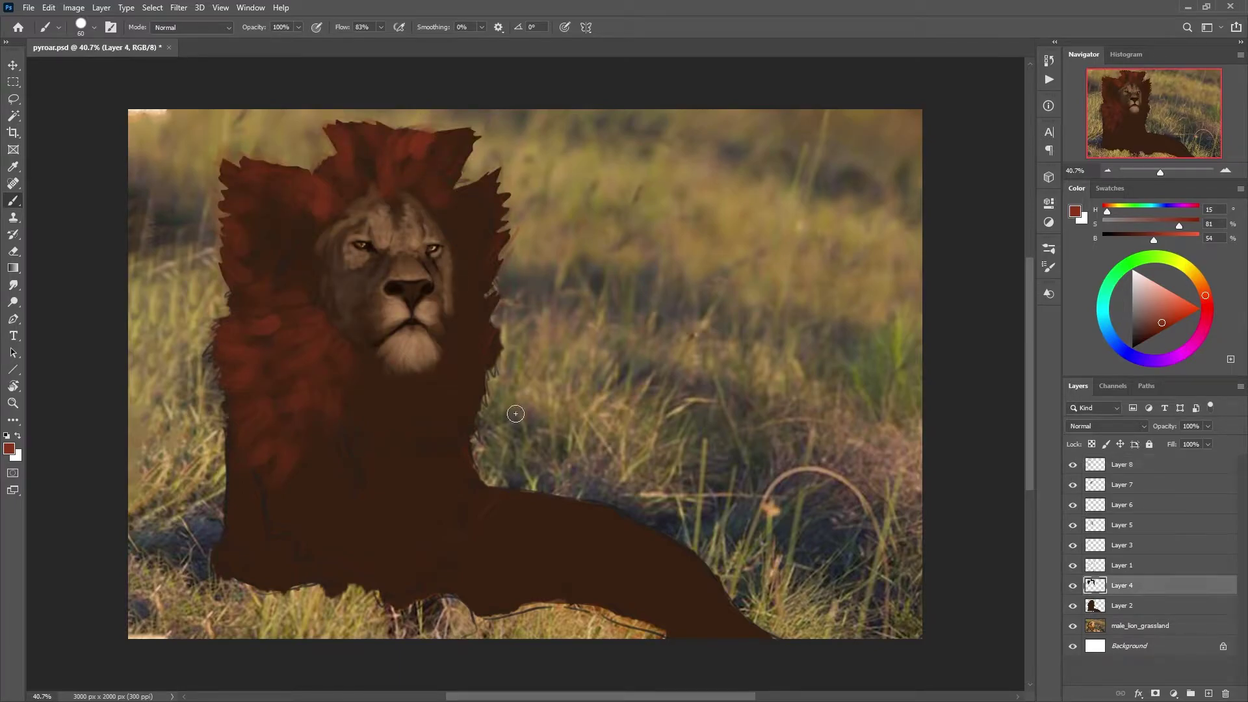
{"action": "key", "text": "e"}
{"action": "mouse_move", "coordinate": [465, 165]}
{"action": "left_mouse_down"}
{"action": "mouse_move", "coordinate": [470, 143]}
{"action": "mouse_move", "coordinate": [398, 120]}
{"action": "mouse_move", "coordinate": [305, 123]}
{"action": "left_mouse_up"}
{"action": "key", "text": "bracketright"}
{"action": "key", "text": "bracketright"}
{"action": "key", "text": "bracketright"}
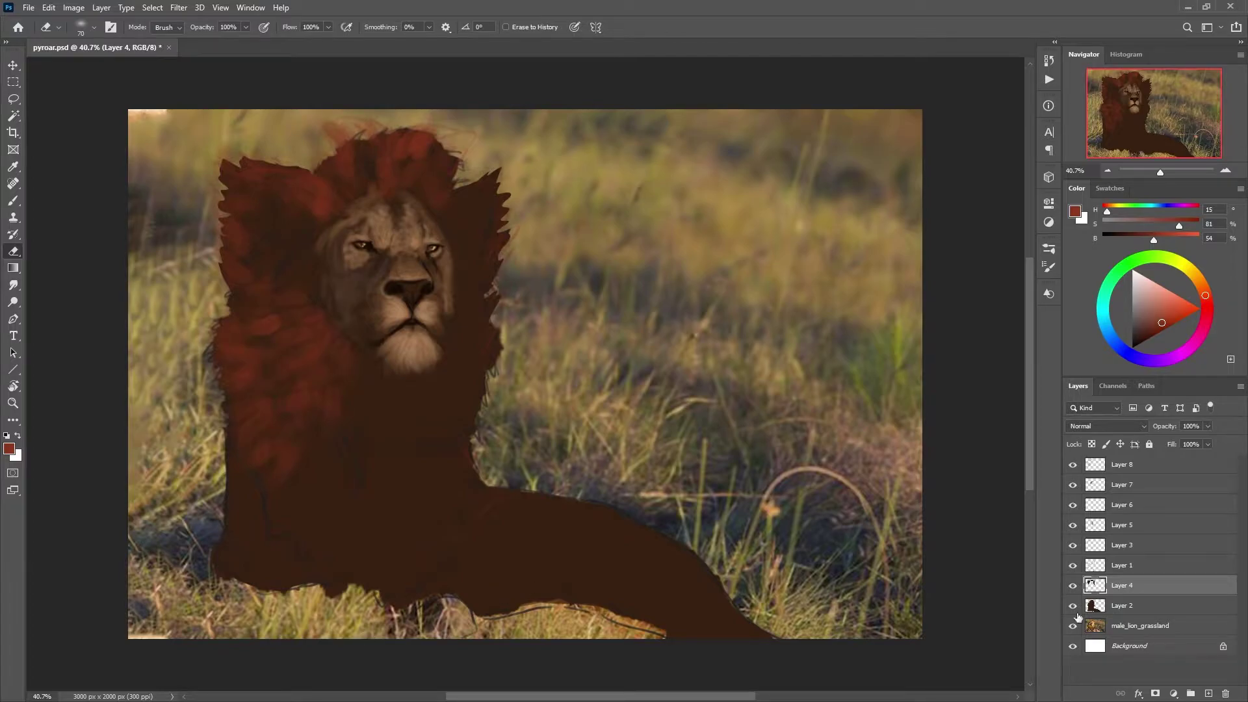
Step: Add red strokes along the right and upper-left mane edges on Layer 8
{"action": "left_click", "coordinate": [1121, 464]}
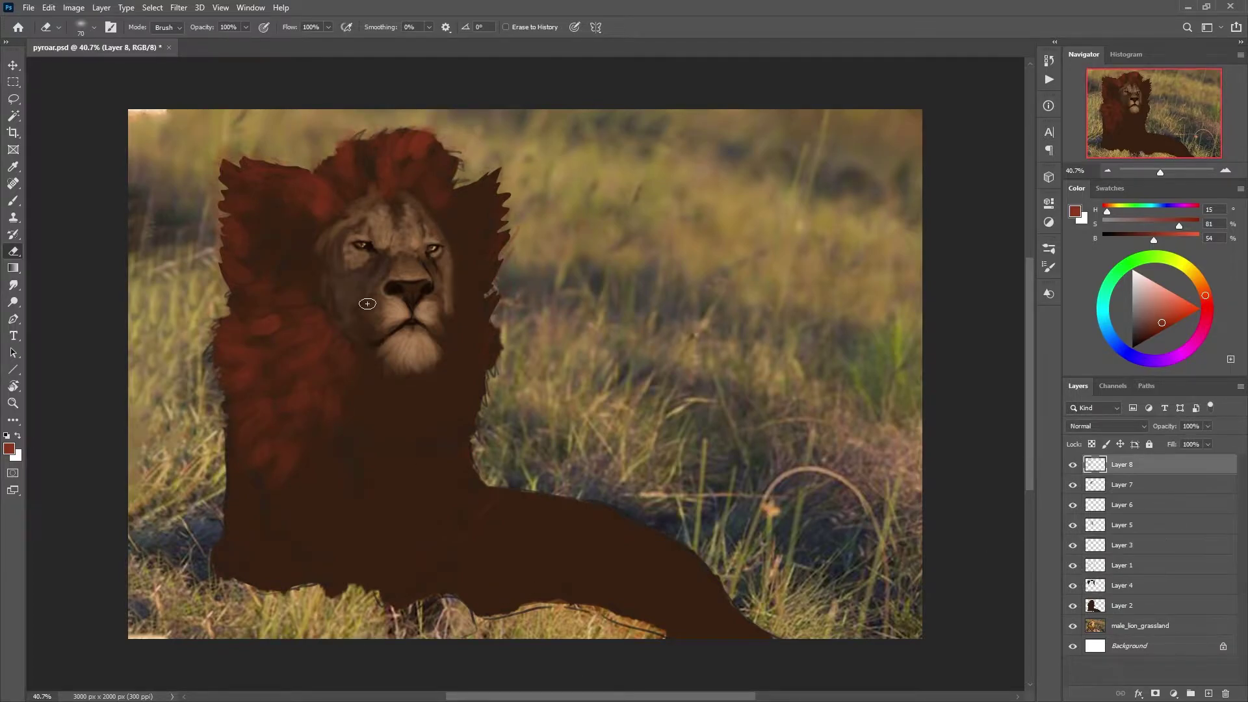
{"action": "key", "text": "b"}
{"action": "mouse_move", "coordinate": [440, 175]}
{"action": "left_mouse_down"}
{"action": "mouse_move", "coordinate": [477, 234]}
{"action": "mouse_move", "coordinate": [482, 281]}
{"action": "mouse_move", "coordinate": [434, 387]}
{"action": "mouse_move", "coordinate": [384, 395]}
{"action": "mouse_move", "coordinate": [353, 474]}
{"action": "mouse_move", "coordinate": [319, 467]}
{"action": "mouse_move", "coordinate": [301, 529]}
{"action": "mouse_move", "coordinate": [373, 565]}
{"action": "mouse_move", "coordinate": [490, 401]}
{"action": "left_mouse_up"}
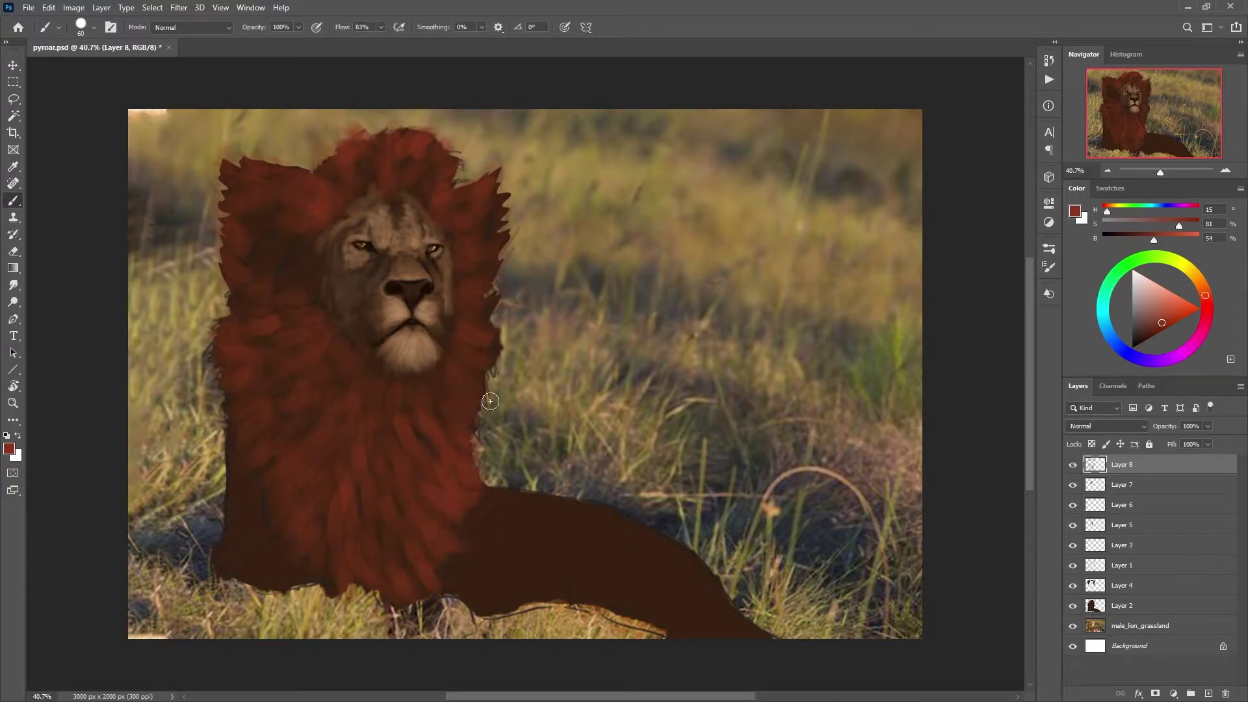
{"action": "left_click_drag", "start_coordinate": [276, 214], "coordinate": [252, 262]}
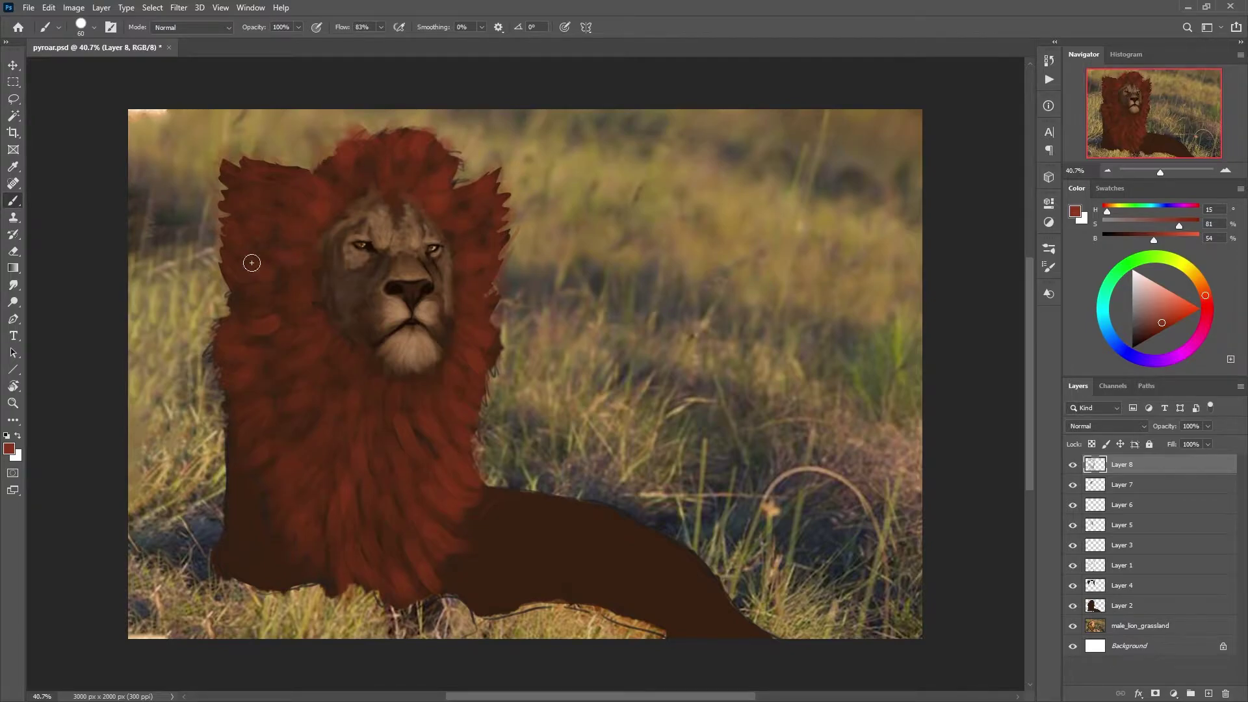
{"action": "left_click", "coordinate": [1199, 281]}
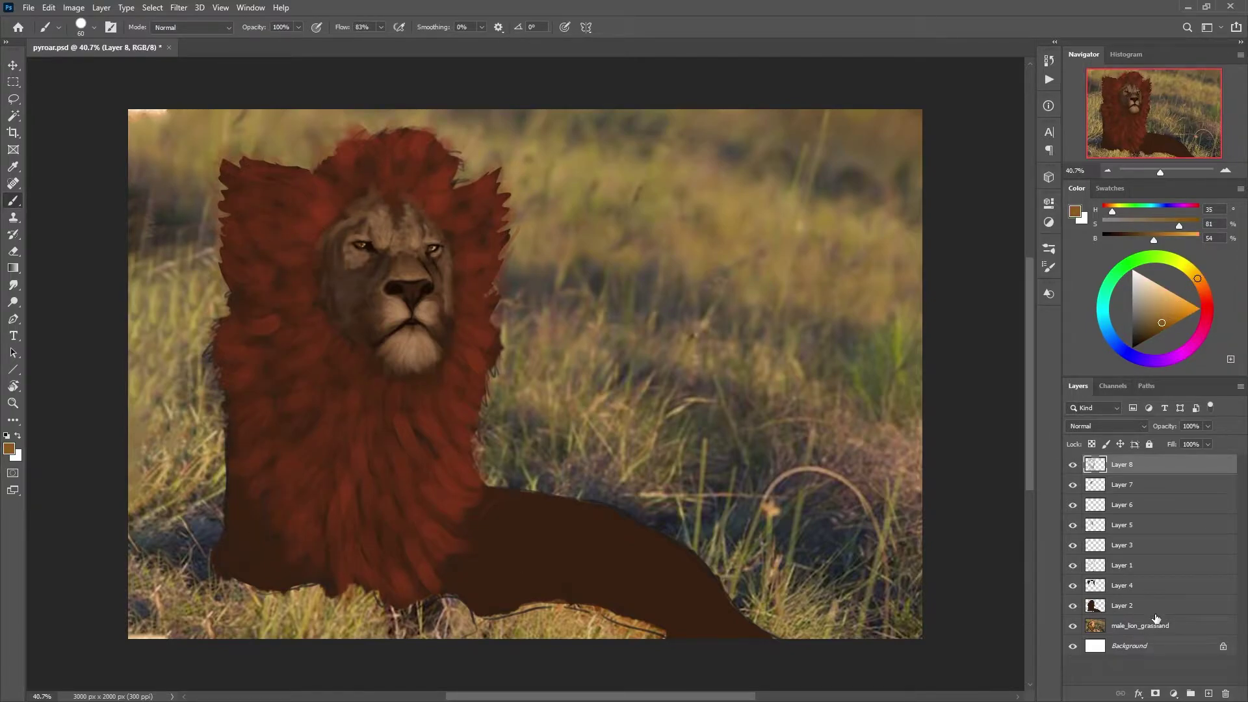
Step: Sample light orange from the original photo and paint mane and chest highlights on Layer 9
{"action": "left_click", "coordinate": [1072, 625], "text": "alt"}
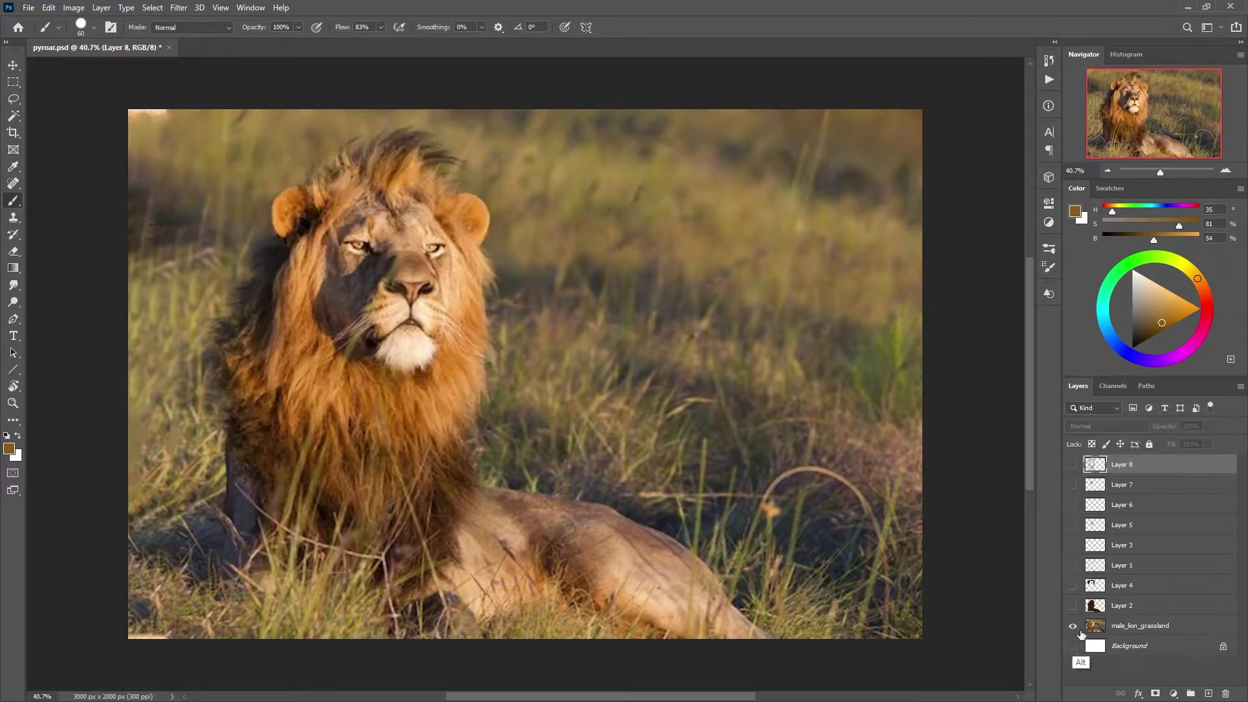
{"action": "left_click", "coordinate": [342, 237], "text": "alt"}
{"action": "left_click", "coordinate": [1072, 625], "text": "alt"}
{"action": "key", "text": "ctrl+shift+alt+n"}
{"action": "mouse_move", "coordinate": [299, 245]}
{"action": "left_mouse_down"}
{"action": "mouse_move", "coordinate": [259, 217]}
{"action": "mouse_move", "coordinate": [321, 259]}
{"action": "mouse_move", "coordinate": [265, 184]}
{"action": "mouse_move", "coordinate": [309, 240]}
{"action": "left_mouse_up"}
{"action": "mouse_move", "coordinate": [454, 195]}
{"action": "left_mouse_down"}
{"action": "mouse_move", "coordinate": [484, 286]}
{"action": "mouse_move", "coordinate": [379, 387]}
{"action": "mouse_move", "coordinate": [306, 515]}
{"action": "mouse_move", "coordinate": [418, 423]}
{"action": "mouse_move", "coordinate": [418, 446]}
{"action": "left_mouse_up"}
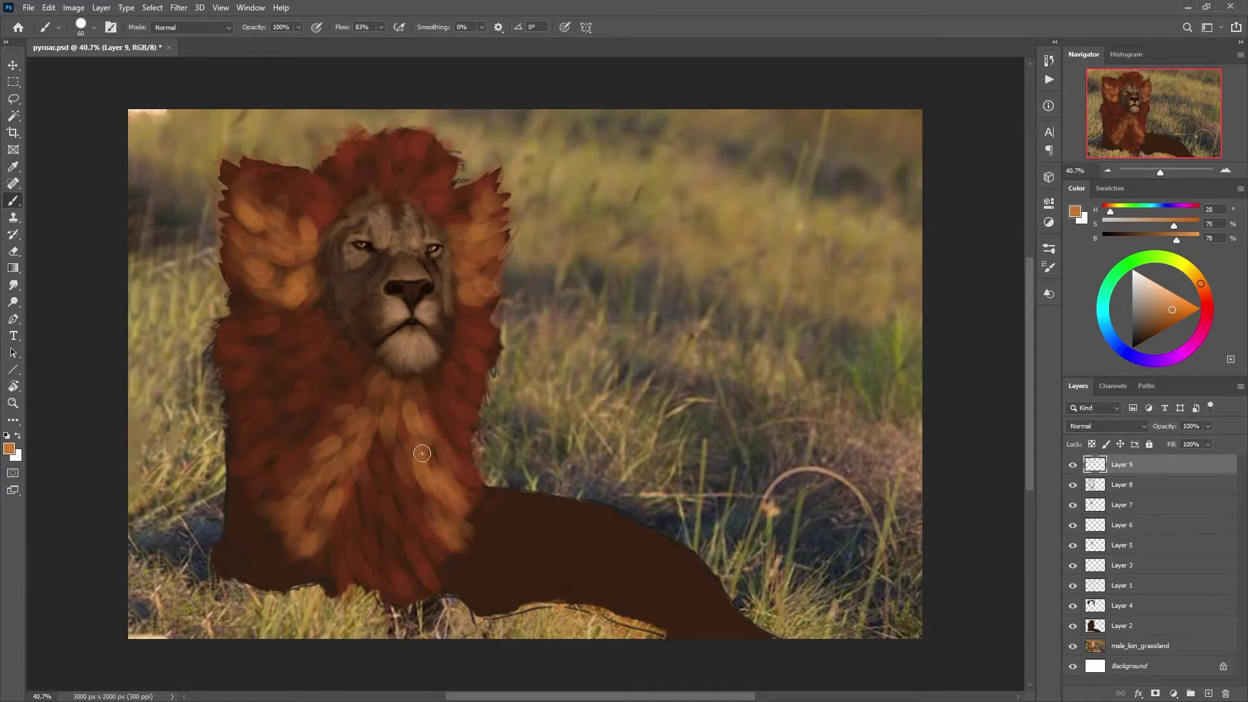
{"action": "mouse_move", "coordinate": [374, 149]}
{"action": "left_mouse_down"}
{"action": "mouse_move", "coordinate": [395, 188]}
{"action": "mouse_move", "coordinate": [440, 125]}
{"action": "mouse_move", "coordinate": [432, 139]}
{"action": "left_mouse_up"}
Step: Lightly erase parts of the orange highlights and sample a darker mane brown
{"action": "scroll", "coordinate": [432, 139], "scroll_direction": "up", "scroll_amount": 2}
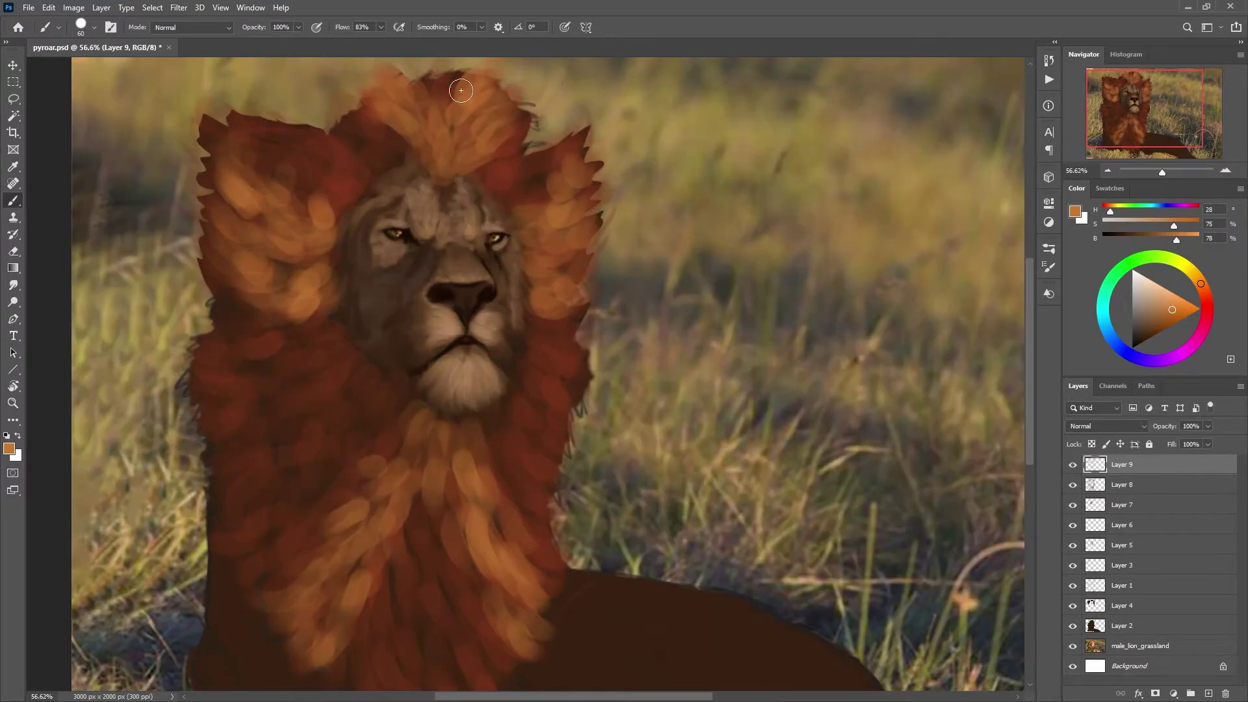
{"action": "key", "text": "e"}
{"action": "scroll", "coordinate": [494, 358], "scroll_direction": "down", "scroll_amount": 4}
{"action": "scroll", "coordinate": [504, 203], "scroll_direction": "up", "scroll_amount": 4}
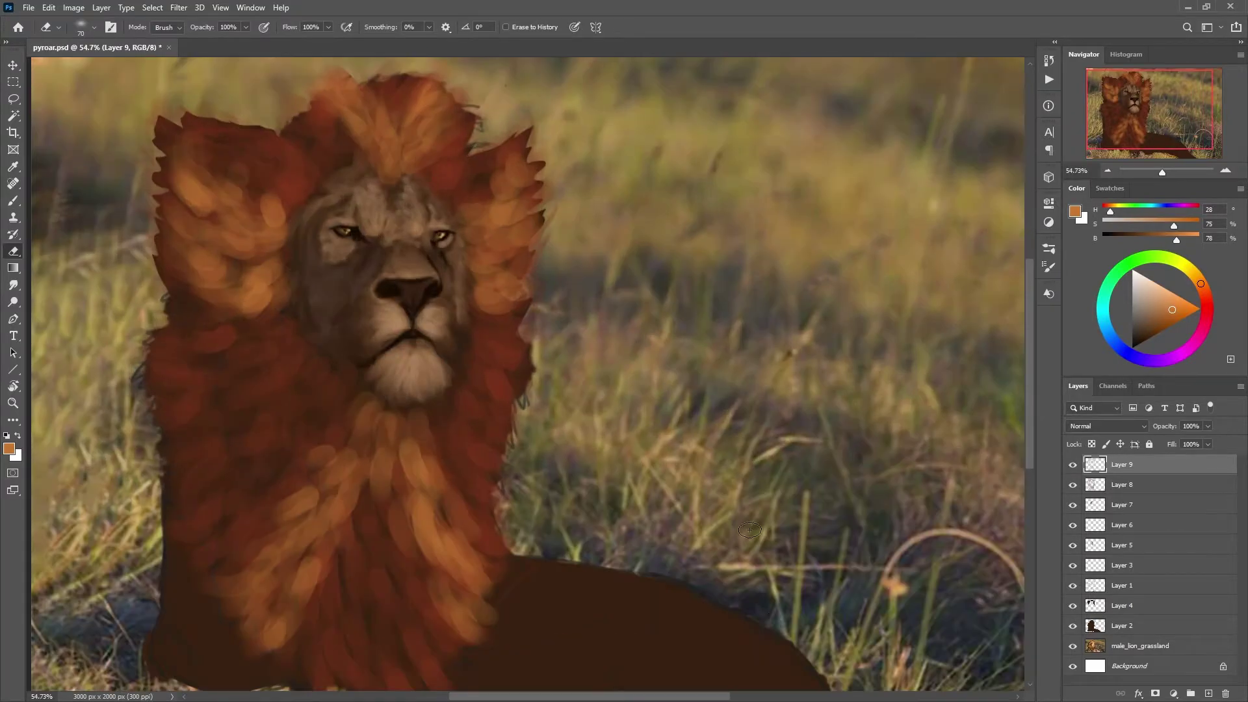
{"action": "scroll", "coordinate": [558, 583], "scroll_direction": "down", "scroll_amount": 1}
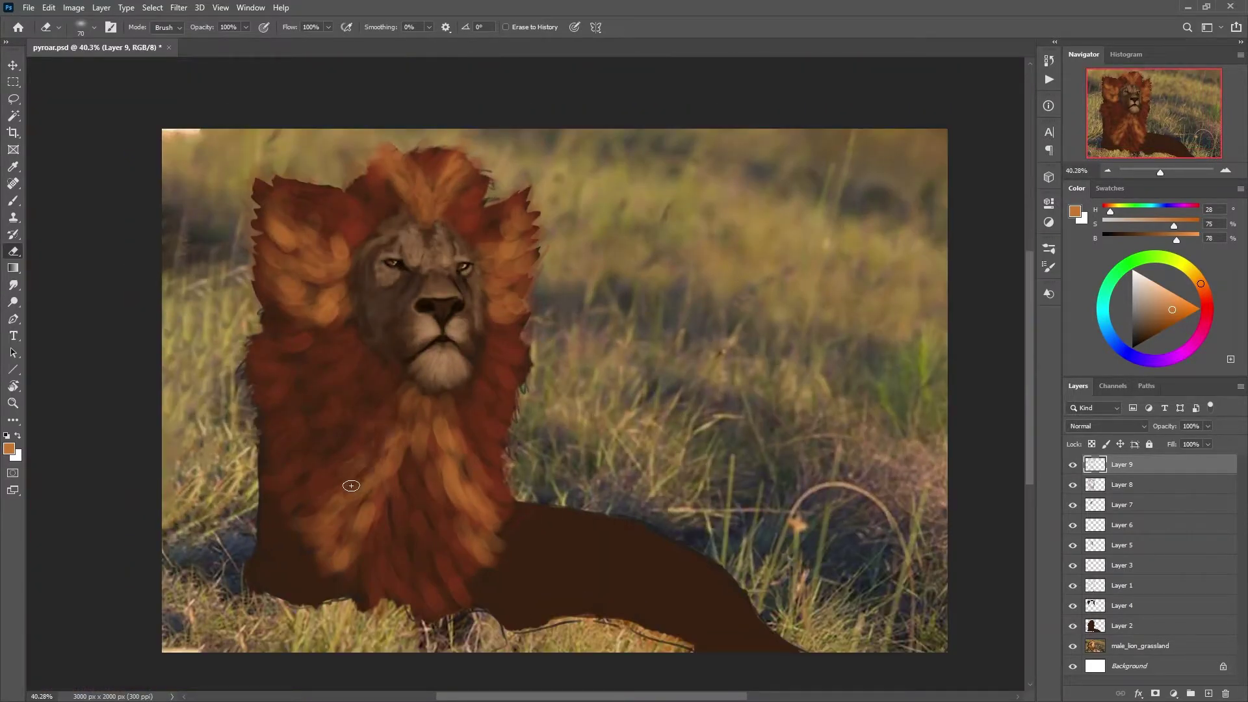
{"action": "key", "text": "b"}
{"action": "left_click", "coordinate": [401, 450], "text": "alt"}
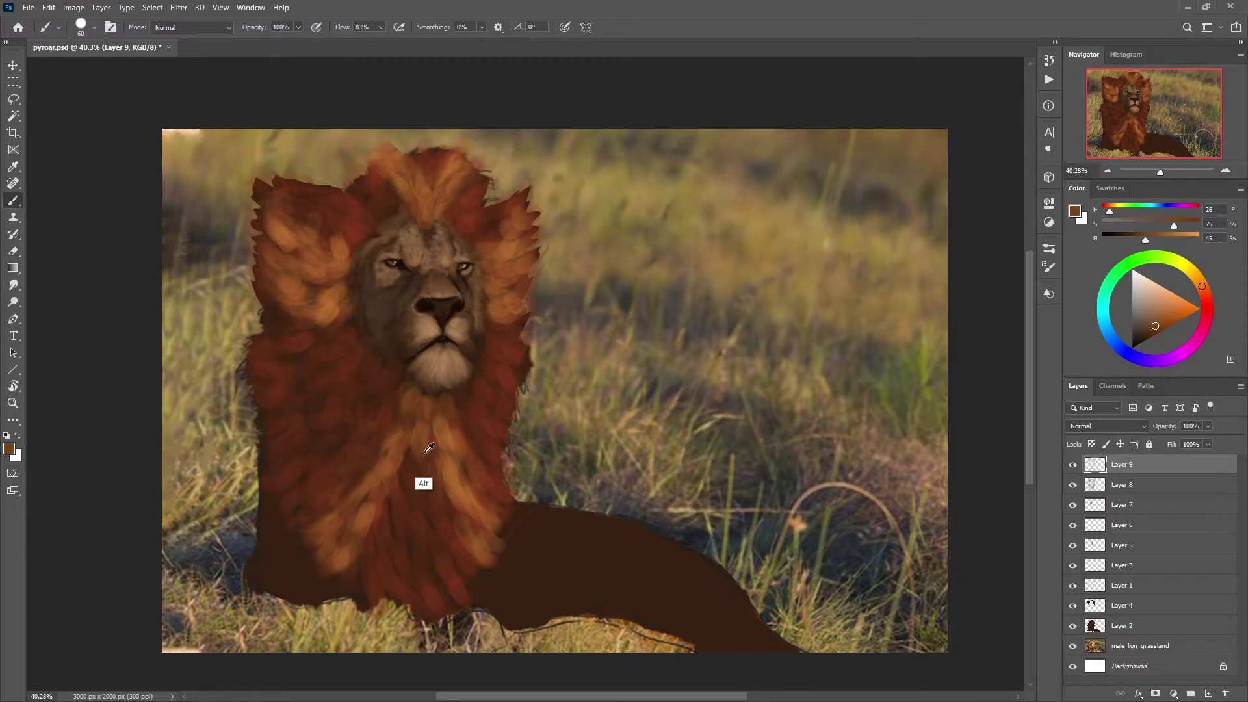
Step: On new Layer 10, paint redder strokes over the right, upper and left mane
{"action": "key", "text": "ctrl+shift+alt+n"}
{"action": "left_click", "coordinate": [512, 368], "text": "alt"}
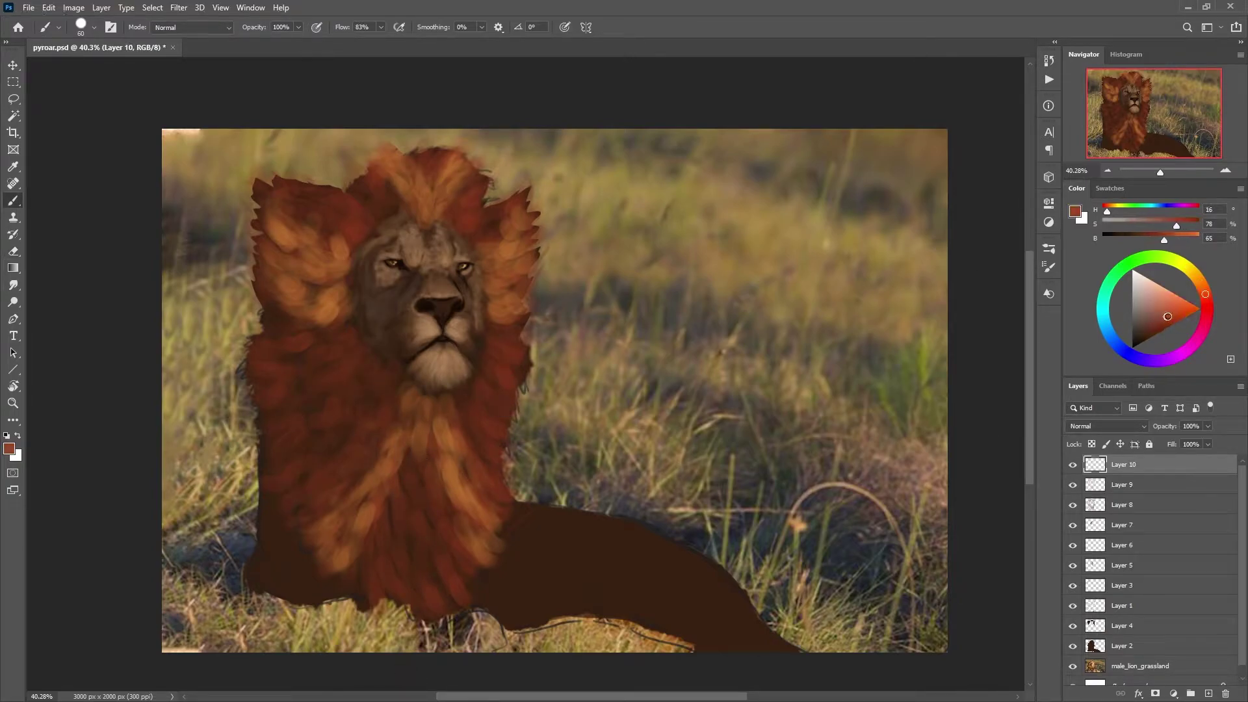
{"action": "mouse_move", "coordinate": [508, 364]}
{"action": "left_mouse_down"}
{"action": "mouse_move", "coordinate": [497, 422]}
{"action": "mouse_move", "coordinate": [460, 409]}
{"action": "mouse_move", "coordinate": [524, 297]}
{"action": "left_mouse_up"}
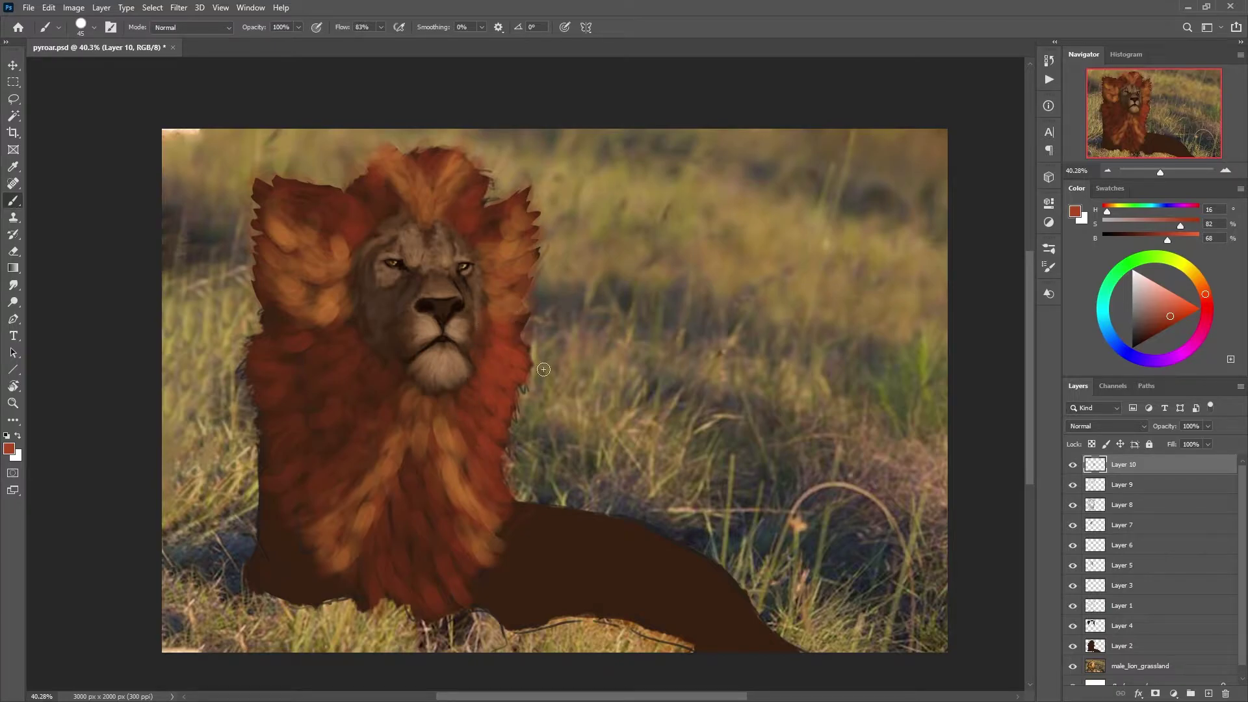
{"action": "mouse_move", "coordinate": [480, 247]}
{"action": "left_mouse_down"}
{"action": "mouse_move", "coordinate": [458, 176]}
{"action": "mouse_move", "coordinate": [334, 222]}
{"action": "mouse_move", "coordinate": [372, 368]}
{"action": "mouse_move", "coordinate": [300, 379]}
{"action": "left_mouse_up"}
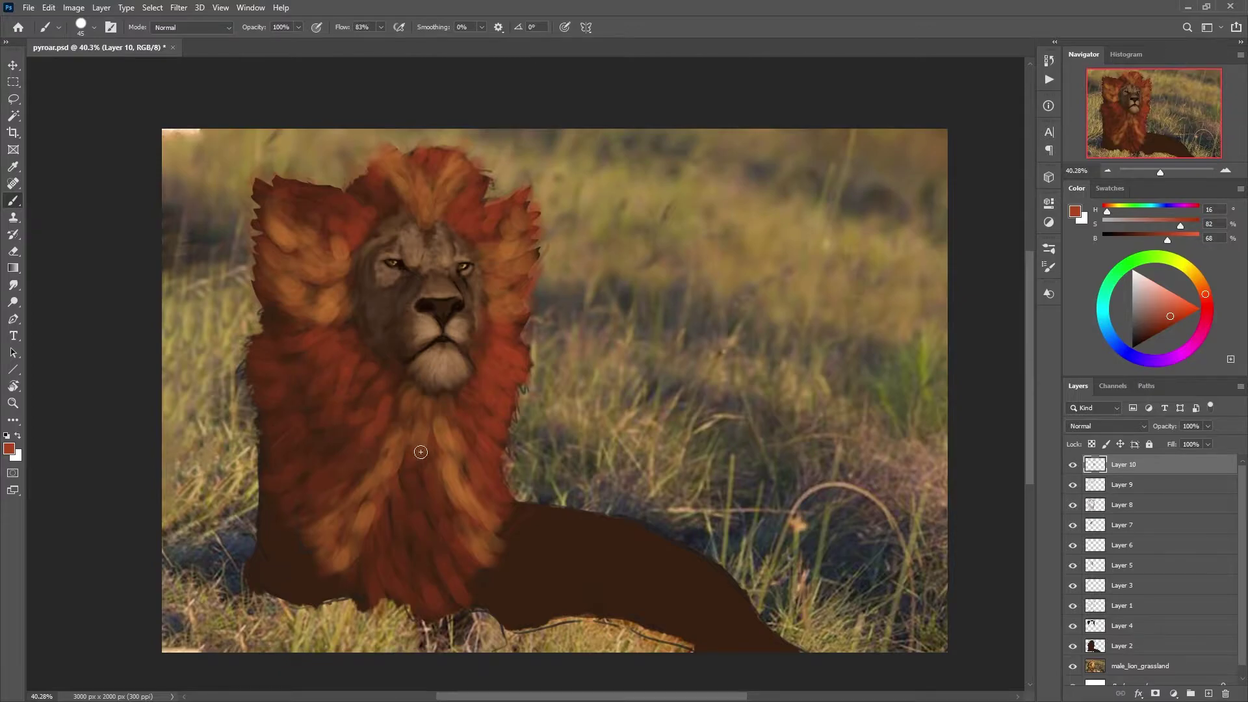
{"action": "key", "text": "e"}
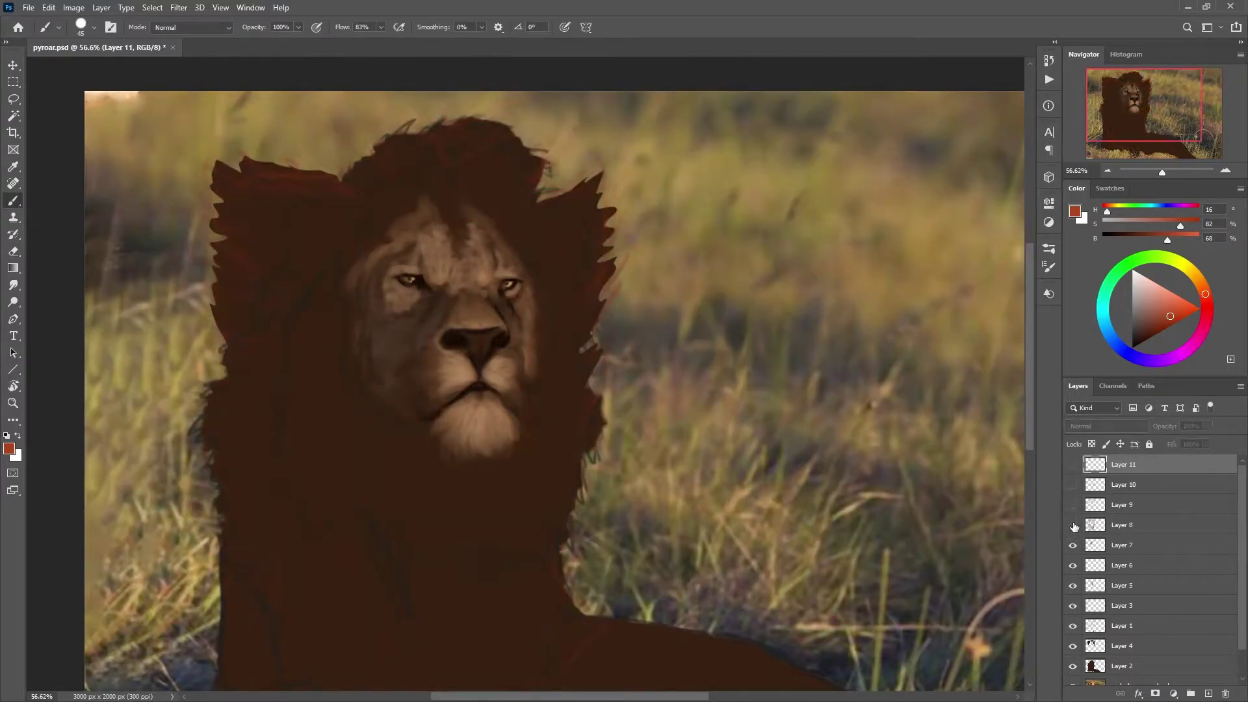
Step: Paint light tan ears on the left and right sides of the mane
{"action": "left_click", "coordinate": [1072, 464]}
{"action": "left_click", "coordinate": [434, 283], "text": "alt"}
{"action": "left_click_drag", "start_coordinate": [296, 254], "coordinate": [357, 199]}
{"action": "left_click_drag", "start_coordinate": [543, 215], "coordinate": [572, 276]}
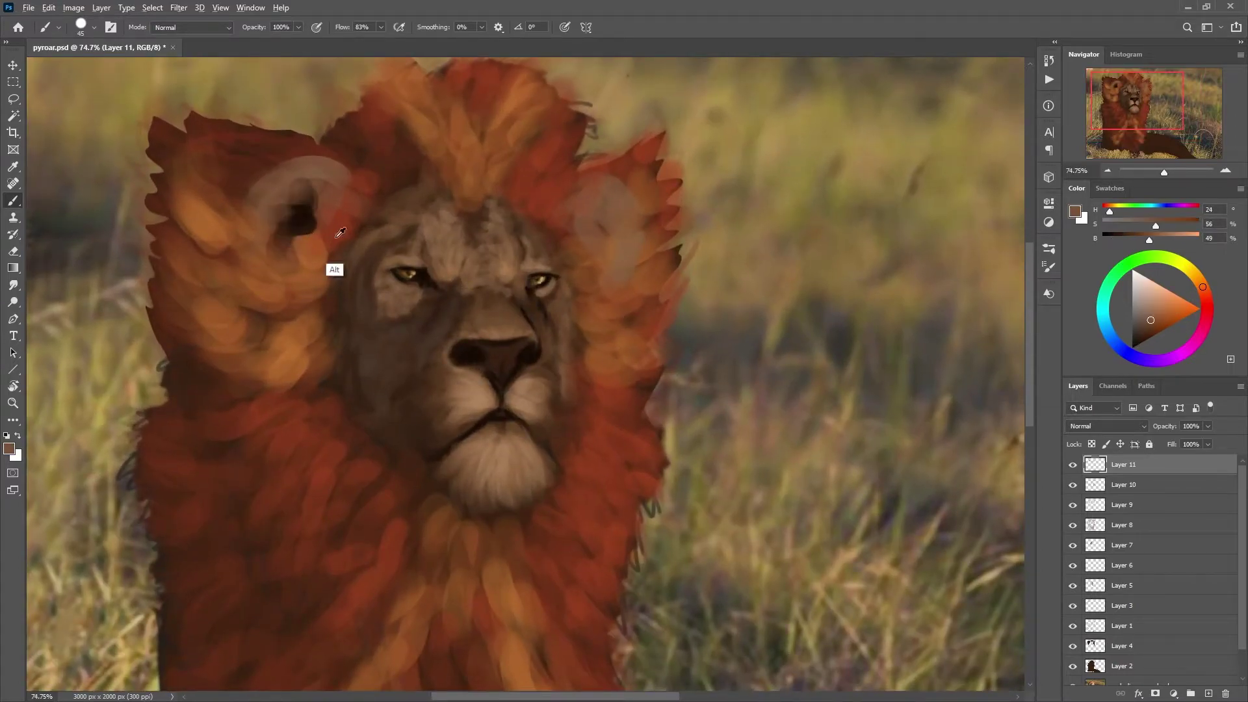
Step: Shade the inner ears with sampled orange and darker orange-brown strokes
{"action": "left_click", "coordinate": [342, 242], "text": "alt"}
{"action": "left_click_drag", "start_coordinate": [338, 250], "coordinate": [323, 217]}
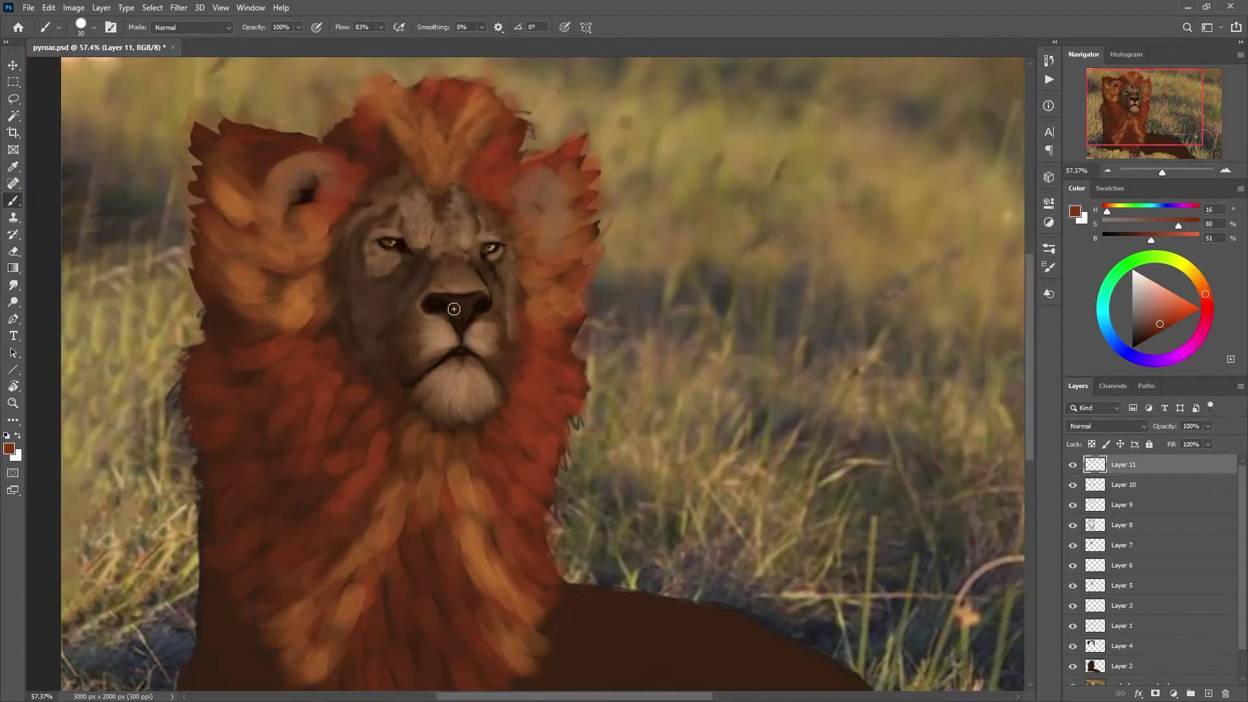
{"action": "key", "text": "bracketleft"}
{"action": "left_click", "coordinate": [291, 230], "text": "alt"}
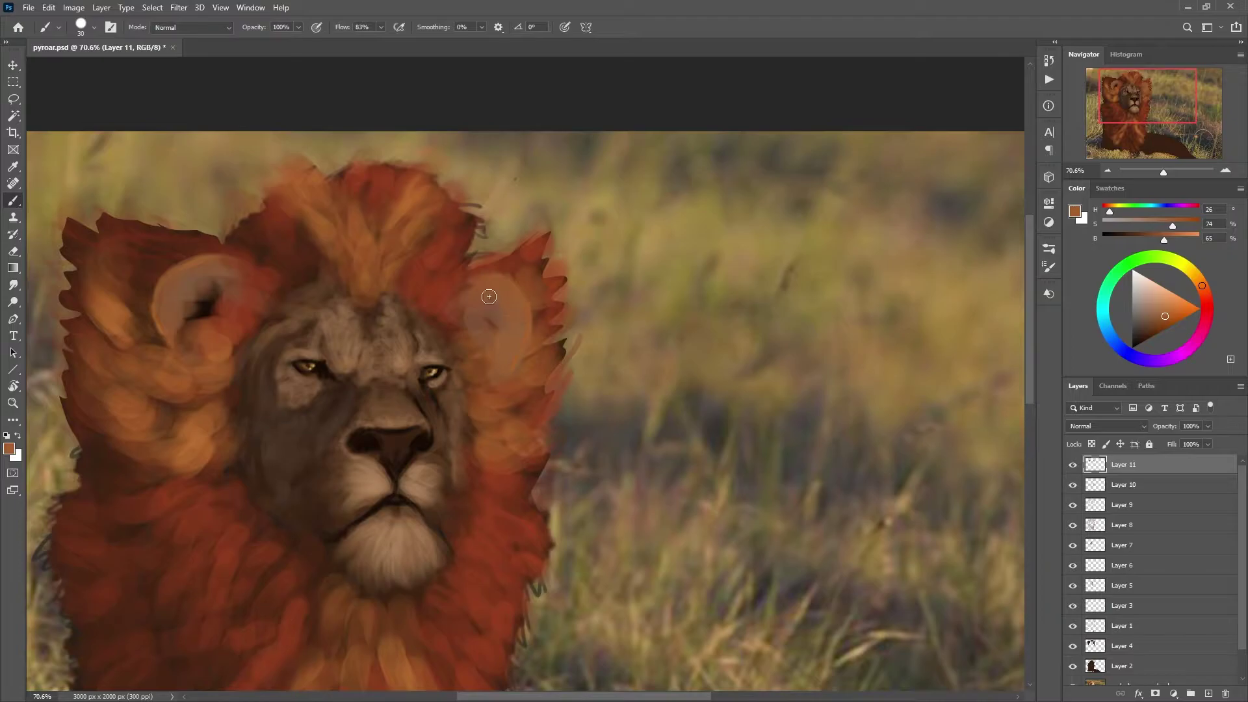
{"action": "left_click", "coordinate": [489, 305], "text": "alt"}
{"action": "left_click_drag", "start_coordinate": [494, 345], "coordinate": [499, 315]}
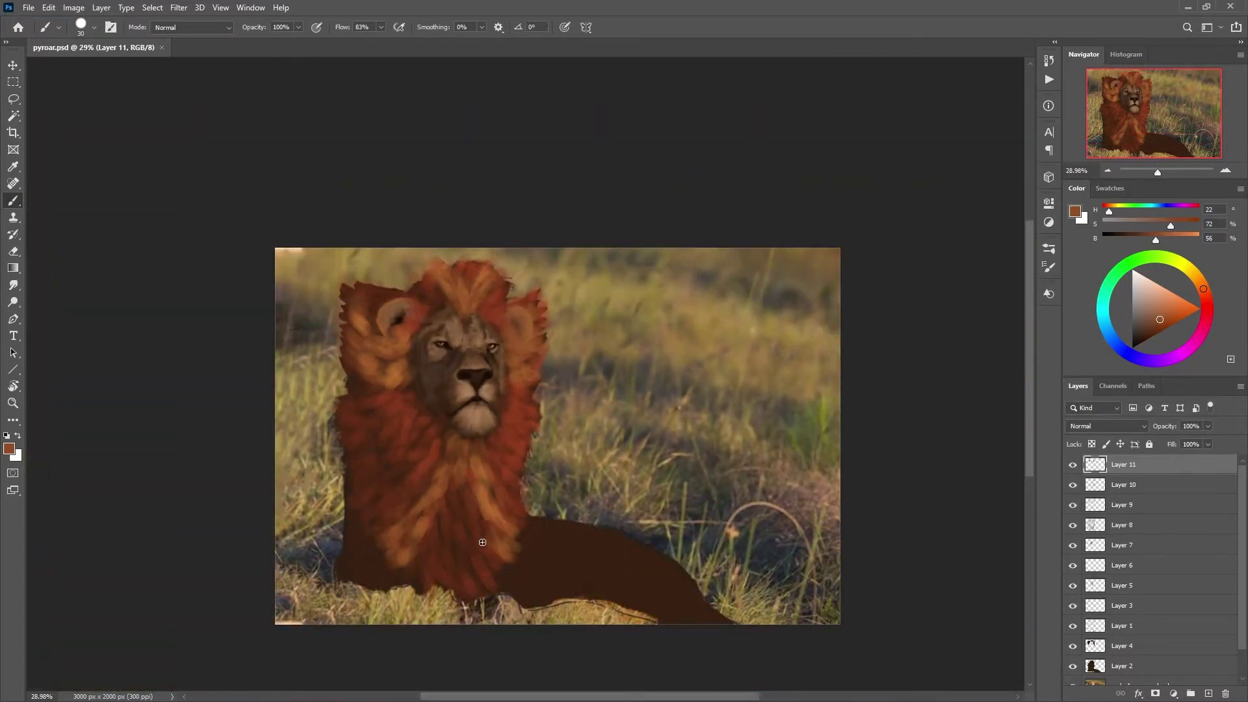
Step: Add lighter brown shading over the lion's body, back and hind leg
{"action": "scroll", "coordinate": [466, 563], "scroll_direction": "down", "scroll_amount": 3}
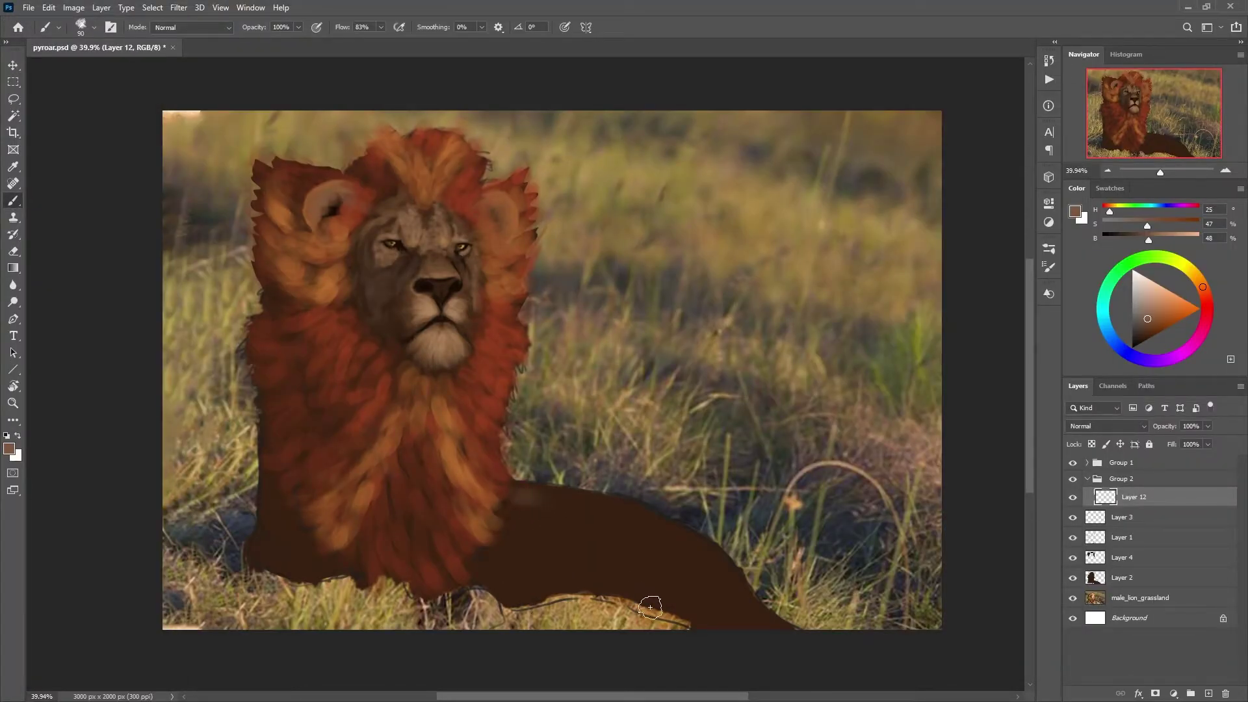
{"action": "mouse_move", "coordinate": [588, 520]}
{"action": "left_mouse_down"}
{"action": "mouse_move", "coordinate": [598, 571]}
{"action": "mouse_move", "coordinate": [650, 581]}
{"action": "left_mouse_up"}
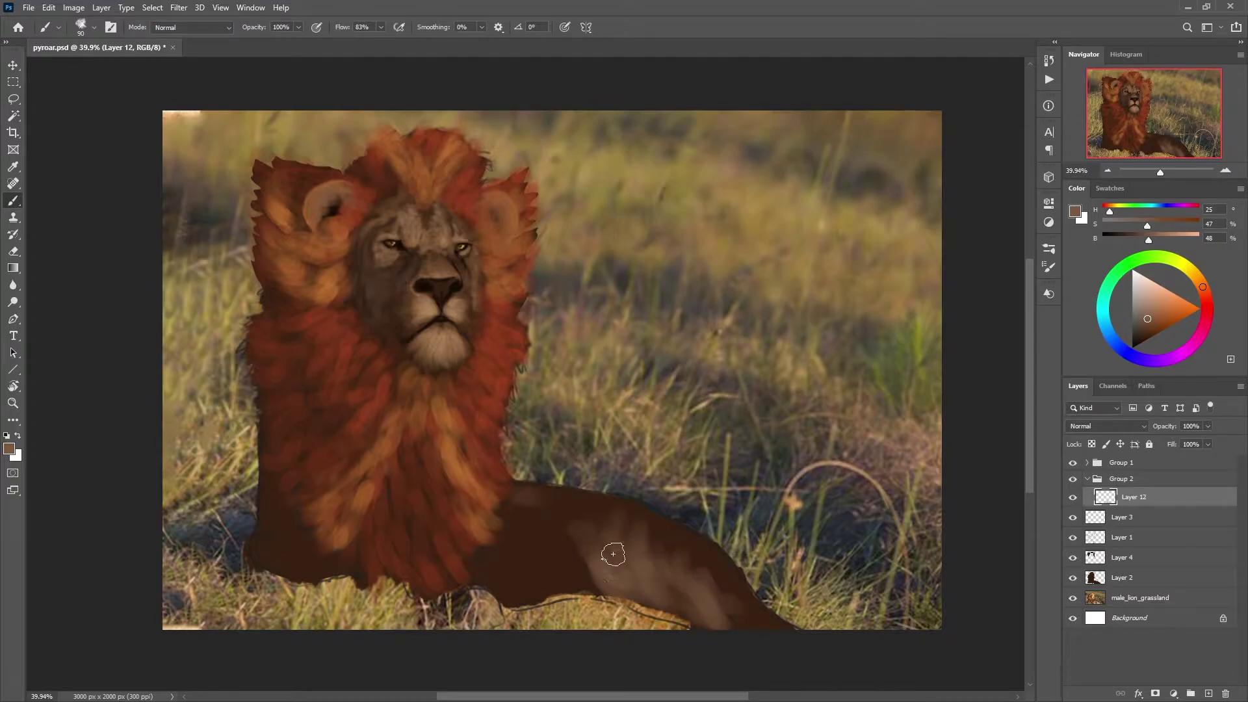
{"action": "left_click", "coordinate": [569, 594], "text": "alt"}
{"action": "left_click", "coordinate": [645, 557], "text": "alt"}
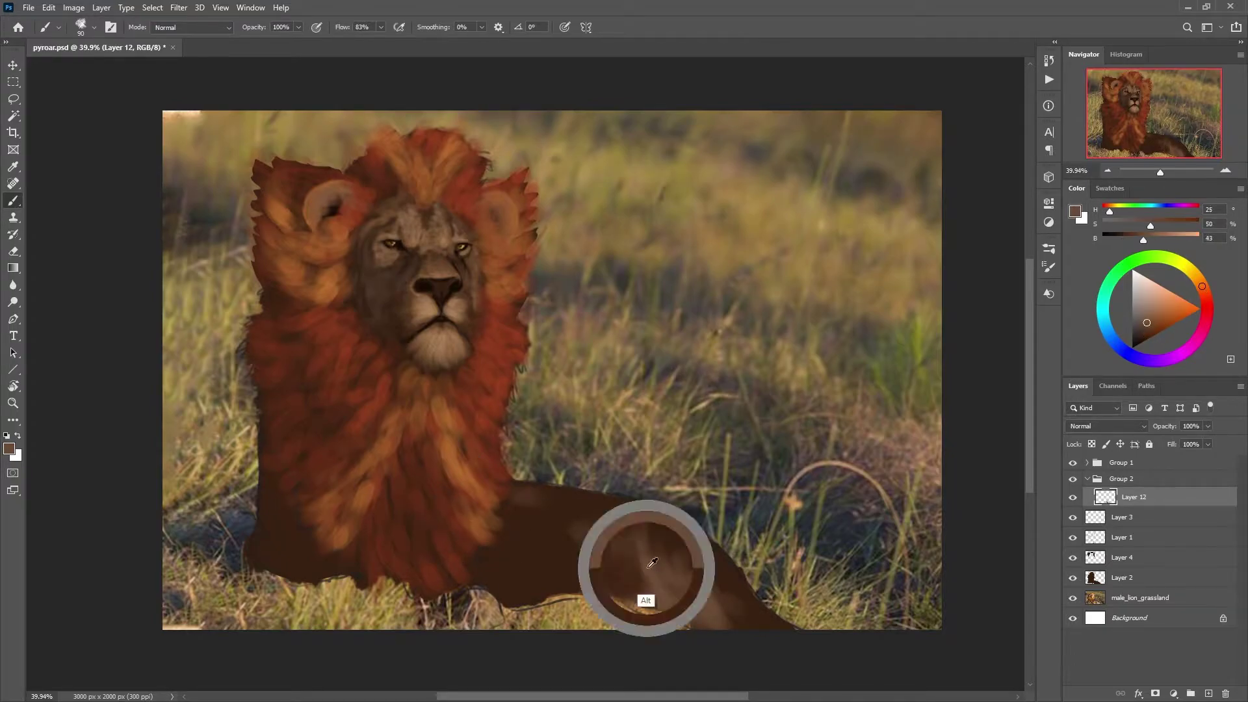
{"action": "left_click_drag", "start_coordinate": [741, 623], "coordinate": [633, 520]}
Step: Blend lighter brown where the chest meets the body, resampling body browns
{"action": "left_click", "coordinate": [556, 537], "text": "alt"}
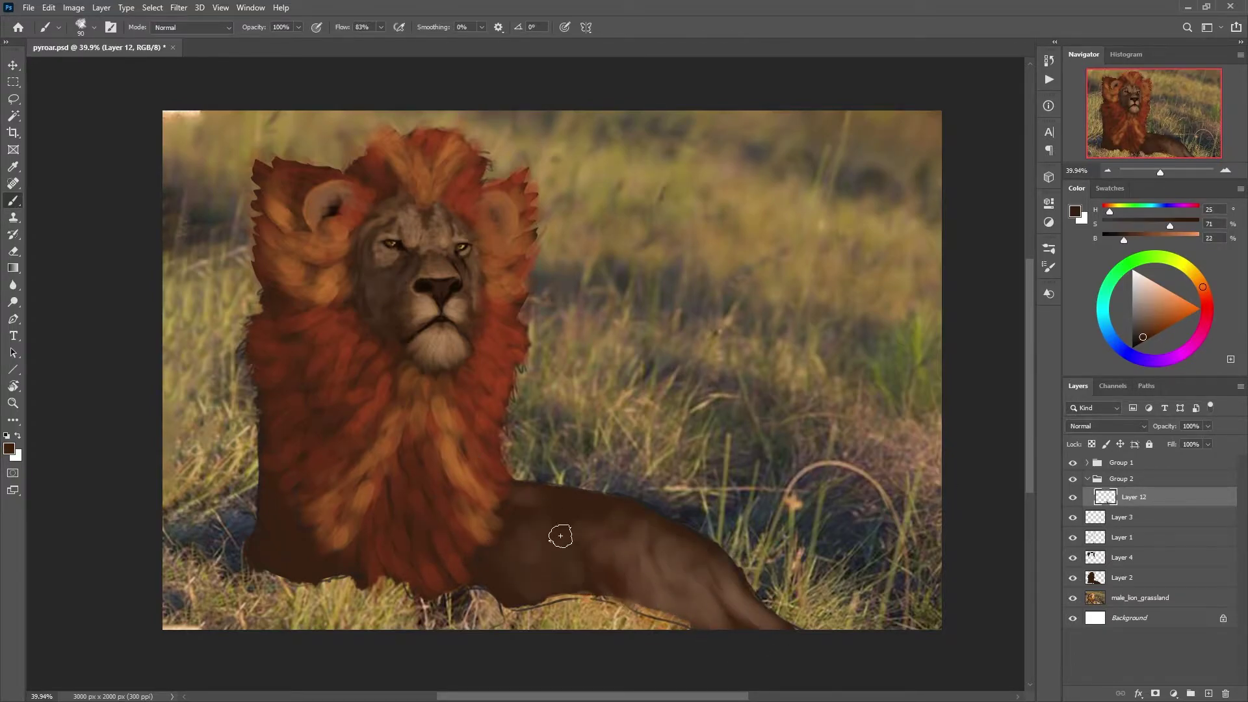
{"action": "left_click", "coordinate": [278, 540], "text": "alt"}
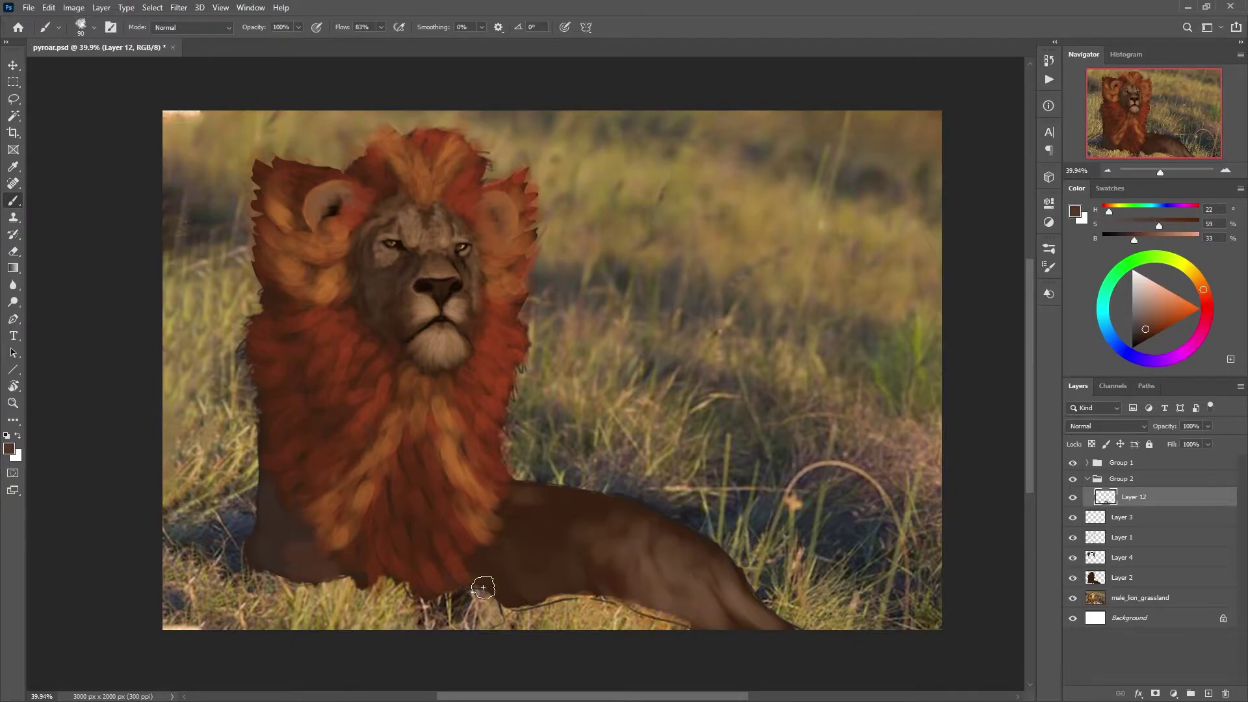
{"action": "left_click", "coordinate": [514, 588], "text": "alt"}
{"action": "left_click_drag", "start_coordinate": [513, 588], "coordinate": [528, 544]}
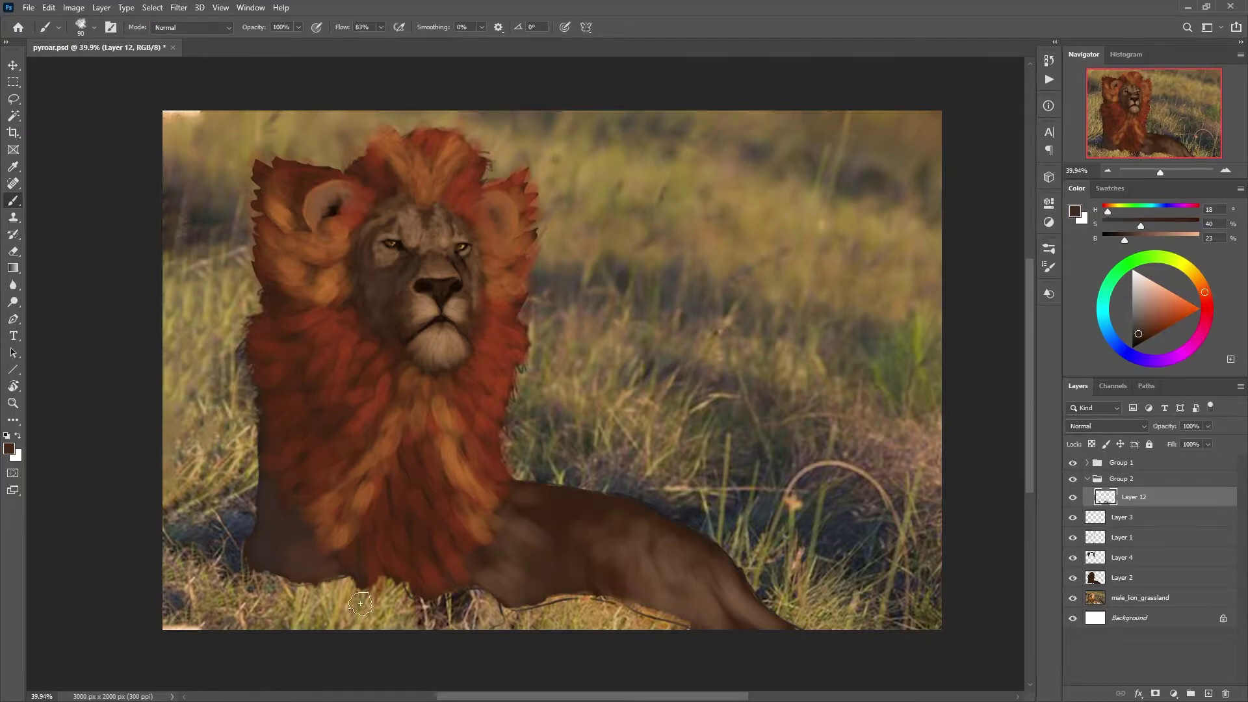
{"action": "left_click", "coordinate": [606, 574], "text": "alt"}
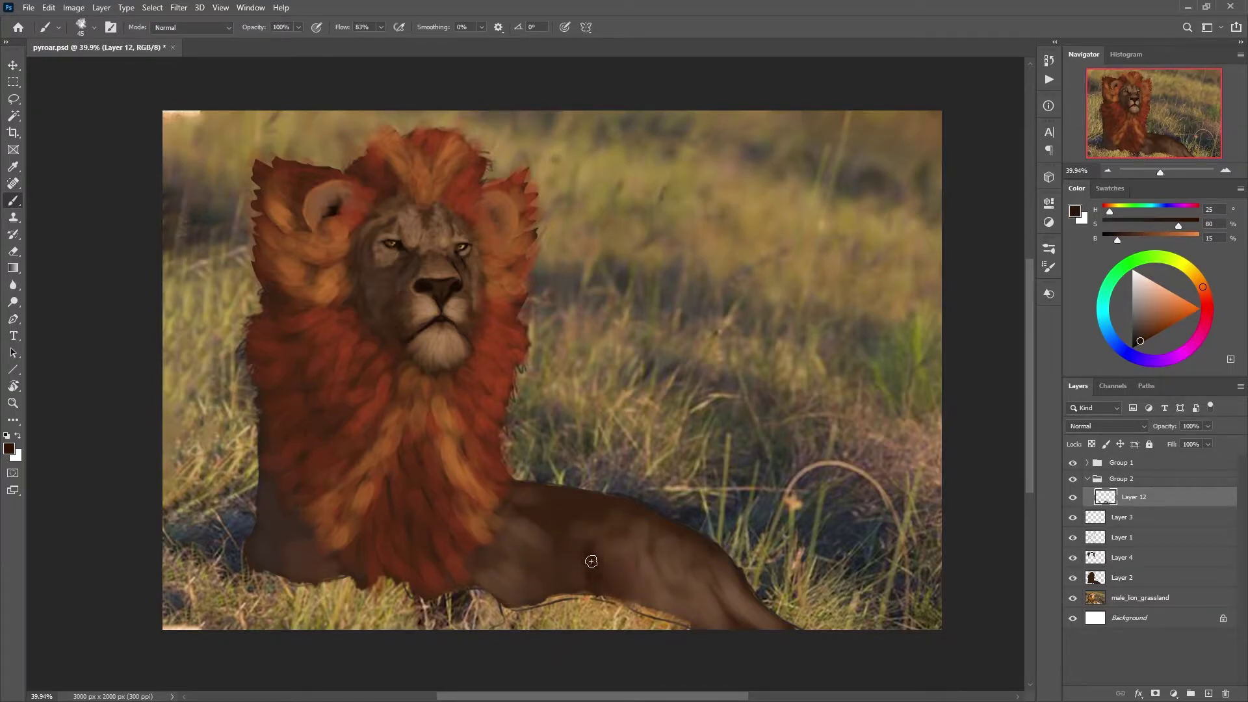
{"action": "left_click", "coordinate": [592, 572], "text": "alt"}
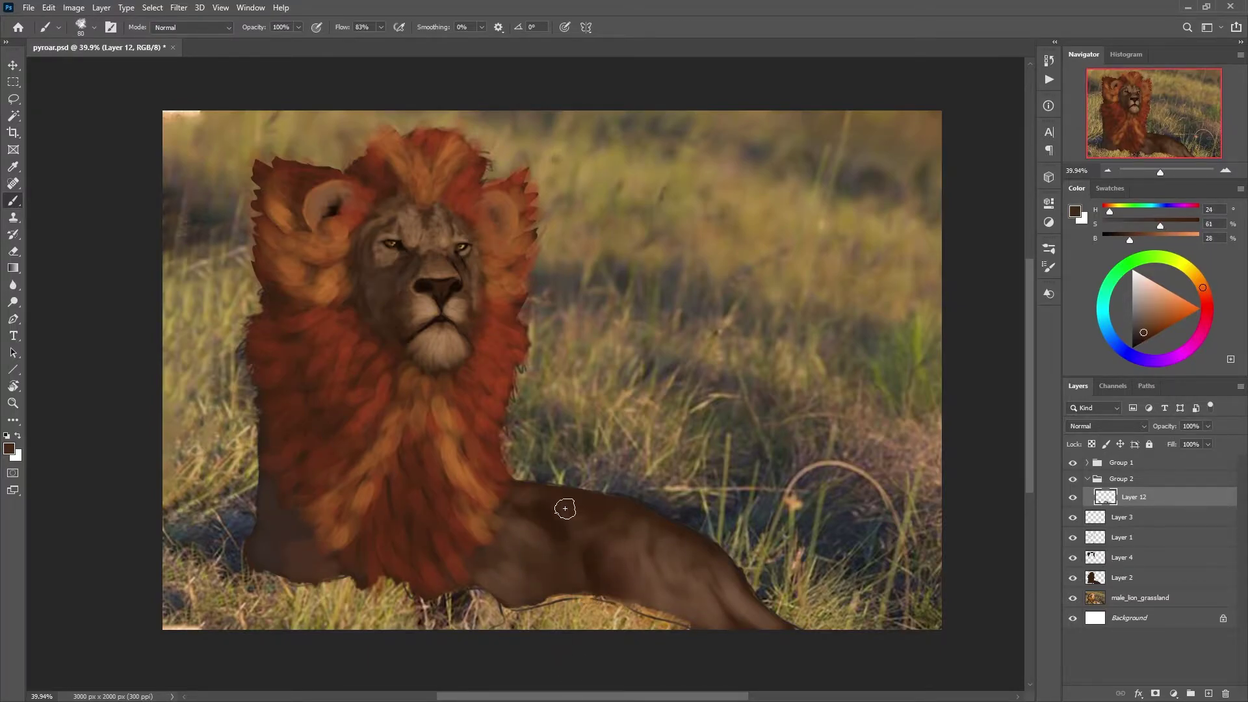
{"action": "left_click", "coordinate": [557, 537], "text": "alt"}
{"action": "left_click", "coordinate": [593, 590], "text": "alt"}
{"action": "left_click", "coordinate": [518, 532], "text": "alt"}
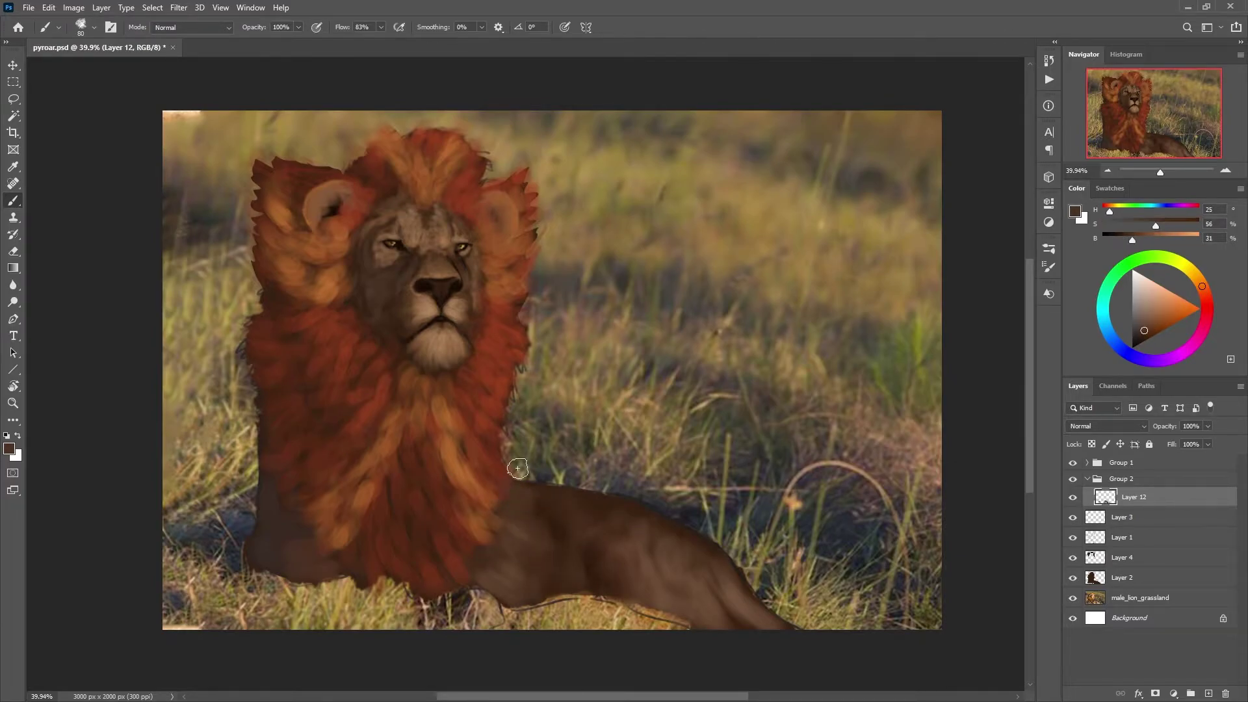
{"action": "left_click", "coordinate": [586, 502], "text": "alt"}
{"action": "left_click", "coordinate": [611, 508], "text": "alt"}
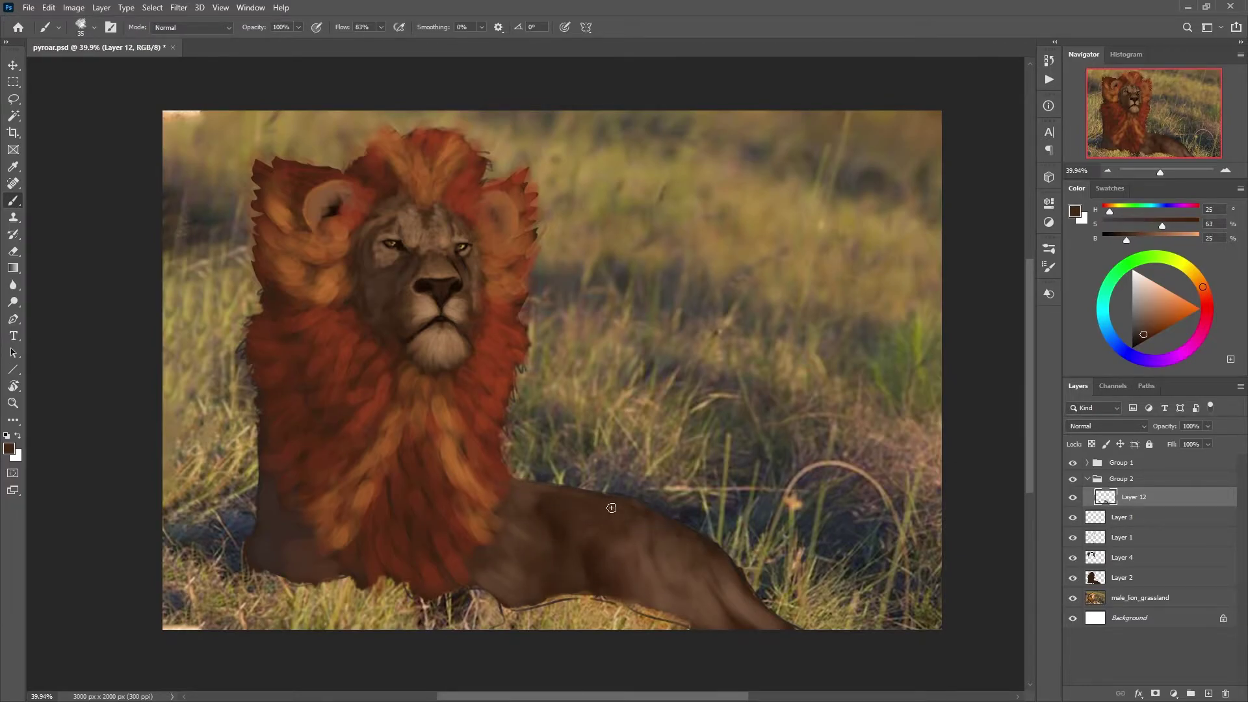
Step: Sample dark shadow browns around the front leg with a larger brush, then add Layer 13
{"action": "left_click", "coordinate": [300, 563], "text": "alt"}
{"action": "key", "text": "bracketright"}
{"action": "key", "text": "bracketright"}
{"action": "left_click", "coordinate": [262, 499], "text": "alt"}
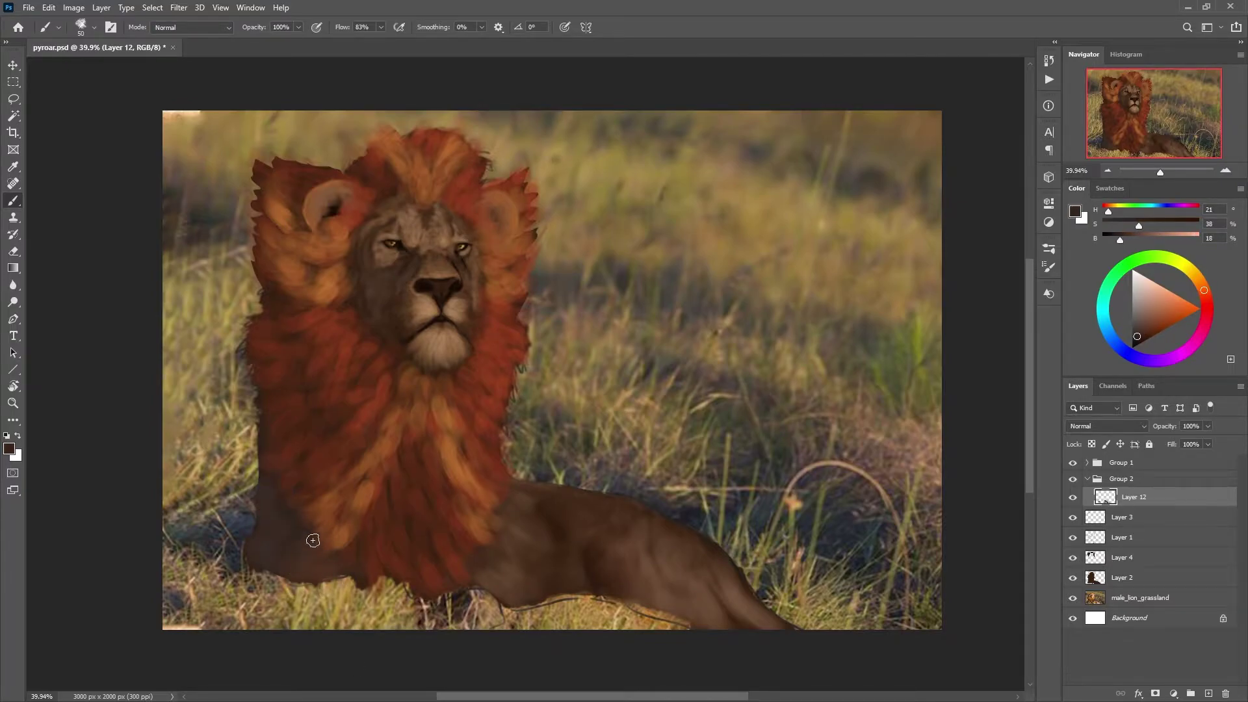
{"action": "left_click", "coordinate": [264, 508], "text": "alt"}
{"action": "left_click", "coordinate": [265, 489], "text": "alt"}
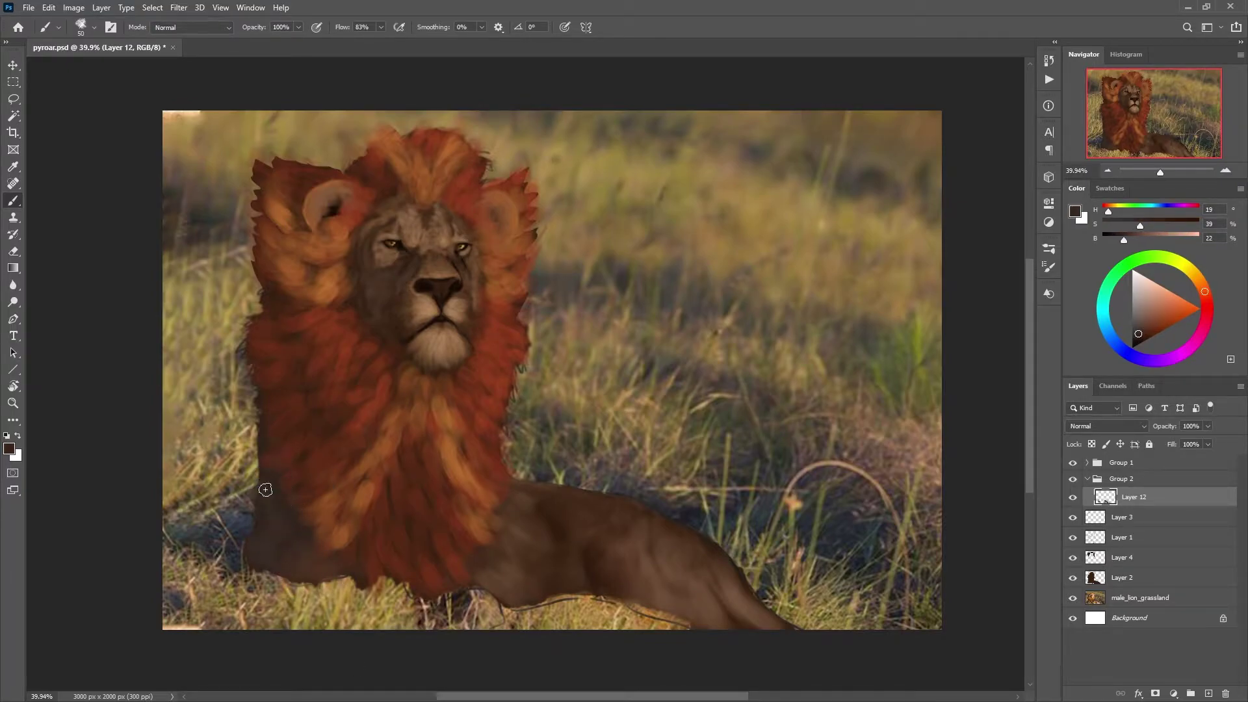
{"action": "left_click", "coordinate": [324, 531], "text": "alt"}
{"action": "left_click", "coordinate": [315, 550], "text": "alt"}
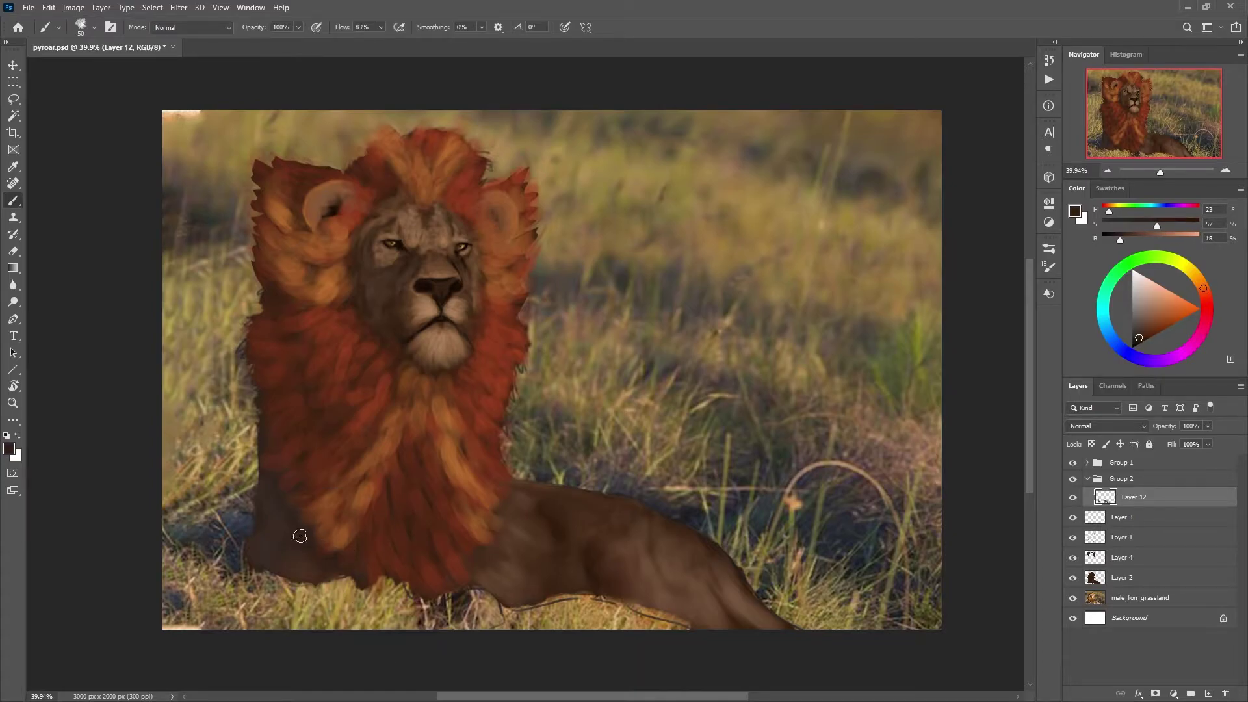
{"action": "left_click", "coordinate": [566, 547], "text": "alt"}
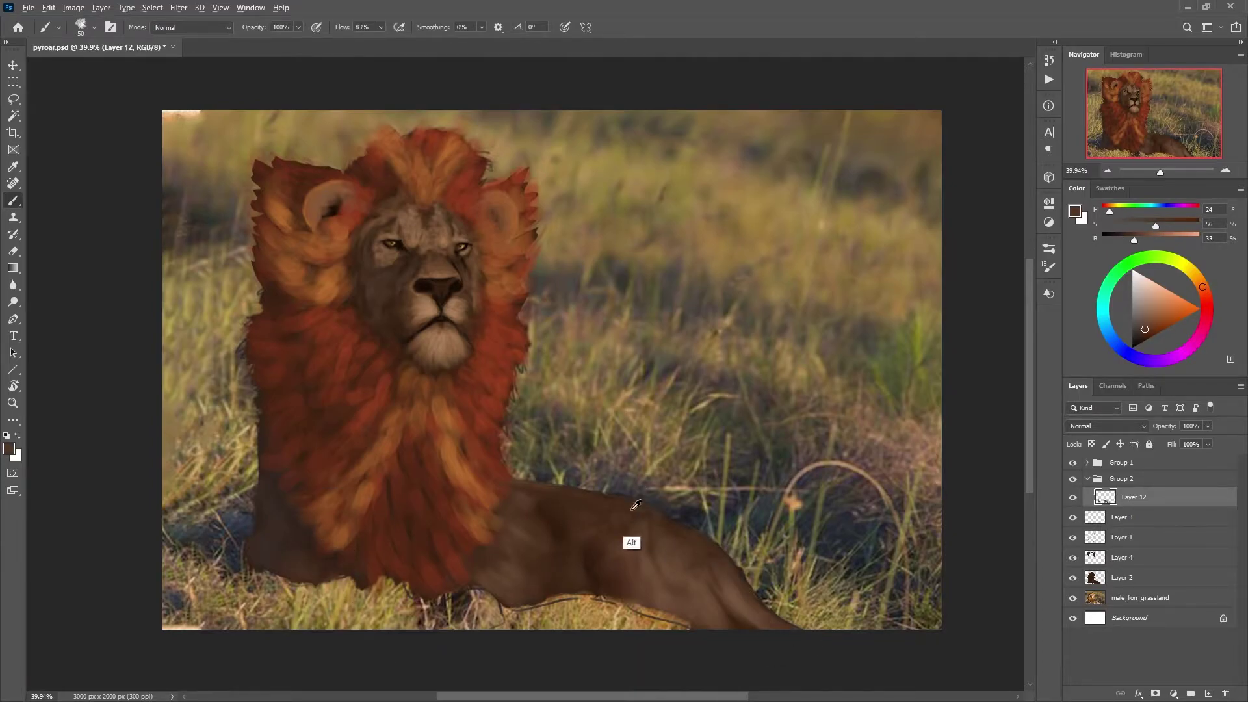
{"action": "left_click", "coordinate": [643, 538], "text": "alt"}
{"action": "left_click", "coordinate": [1089, 463]}
{"action": "key", "text": "ctrl+shift+alt+n"}
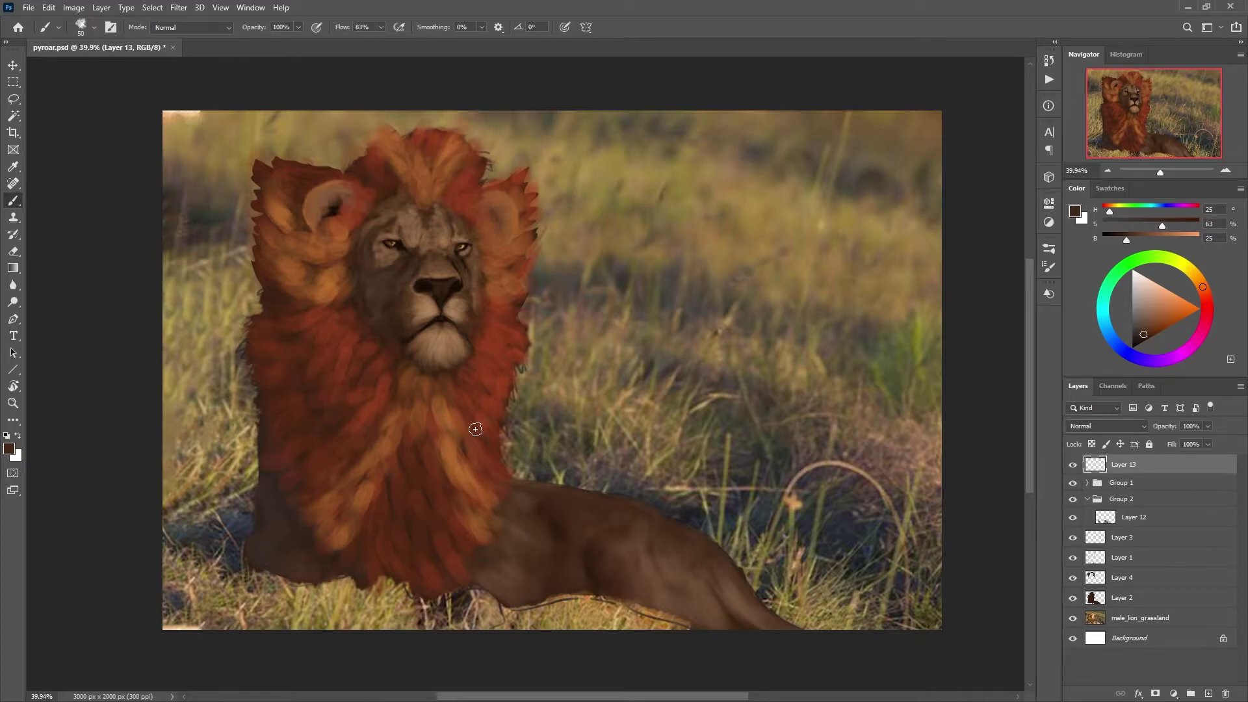
Step: Paint reddish-orange strokes on the right mane and give the eraser a very large tip
{"action": "left_click", "coordinate": [447, 446], "text": "alt"}
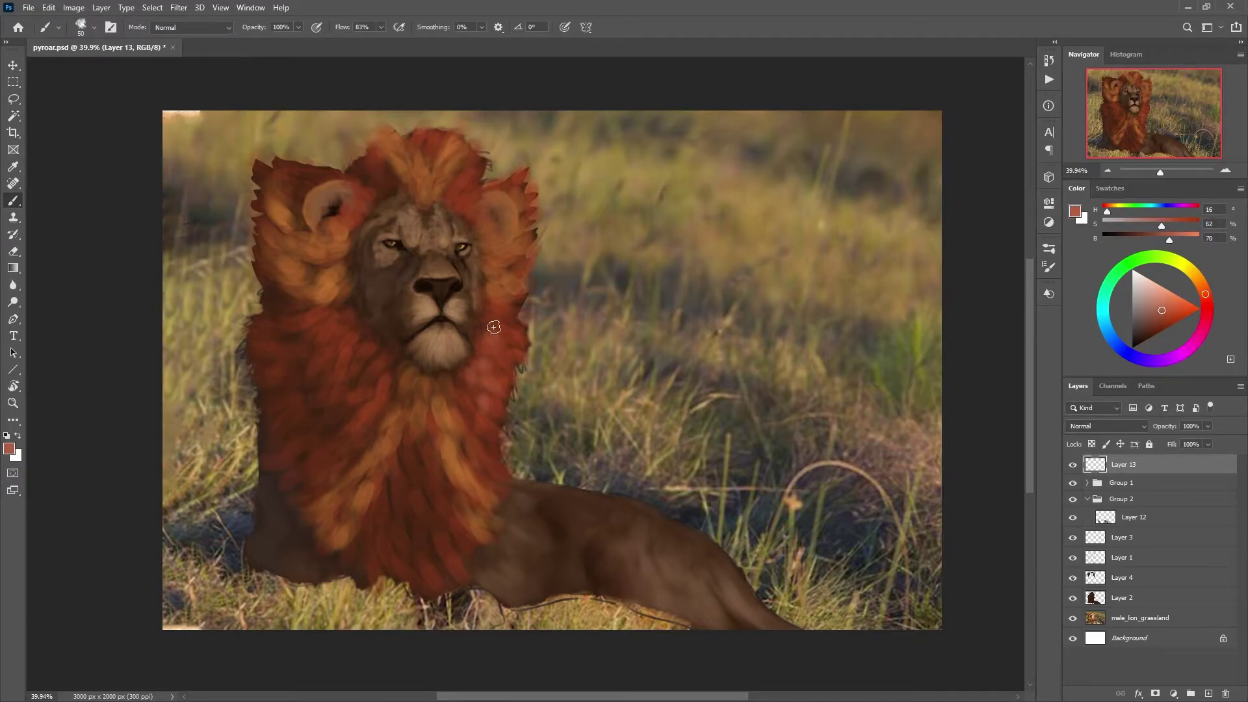
{"action": "left_click_drag", "start_coordinate": [494, 327], "coordinate": [469, 397]}
{"action": "left_click_drag", "start_coordinate": [492, 223], "coordinate": [475, 174]}
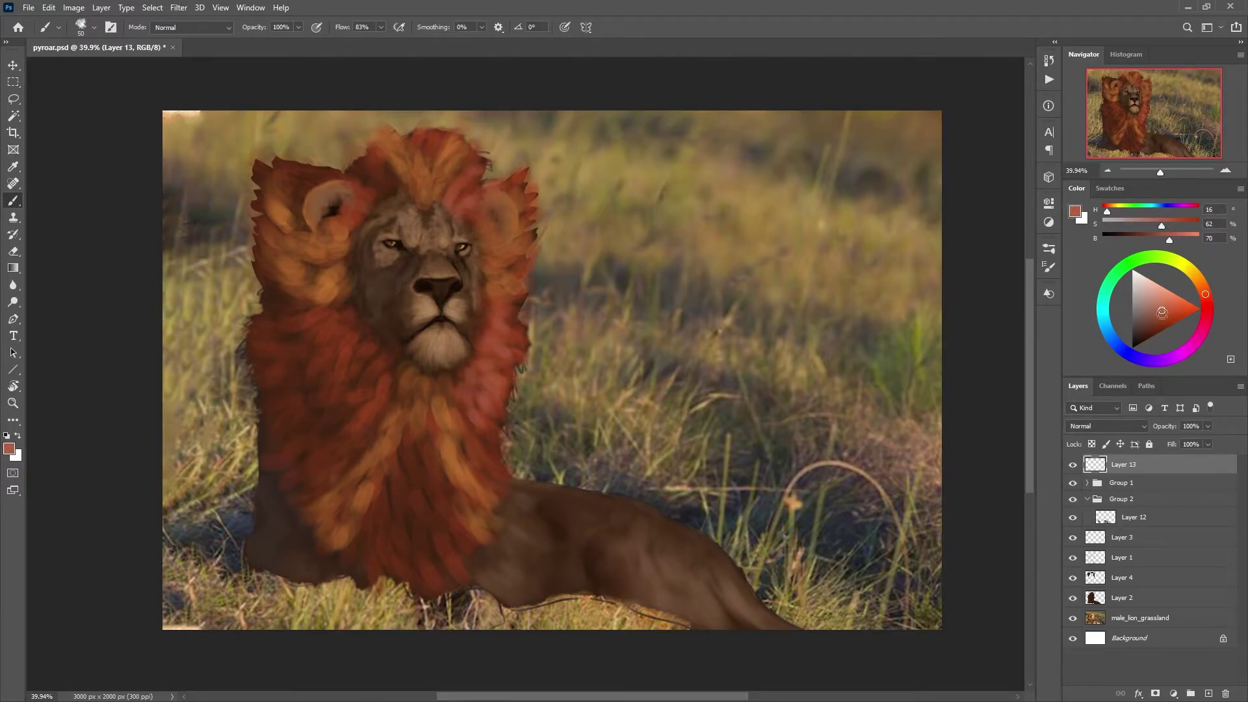
{"action": "key", "text": "e"}
{"action": "right_click", "coordinate": [641, 111]}
{"action": "left_click", "coordinate": [711, 481]}
{"action": "key", "text": "Return"}
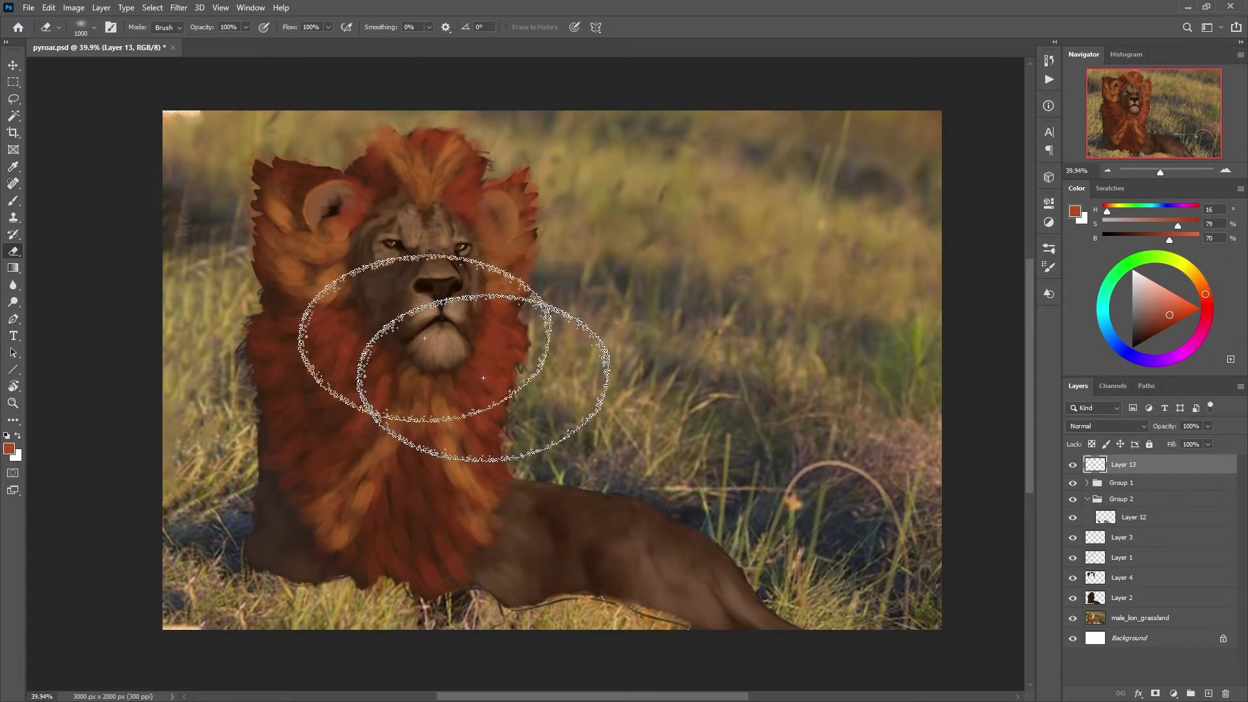
{"action": "key", "text": "b"}
Step: Add bright and deeper red strokes on the right and upper mane on Layer 13
{"action": "left_click", "coordinate": [494, 451], "text": "alt"}
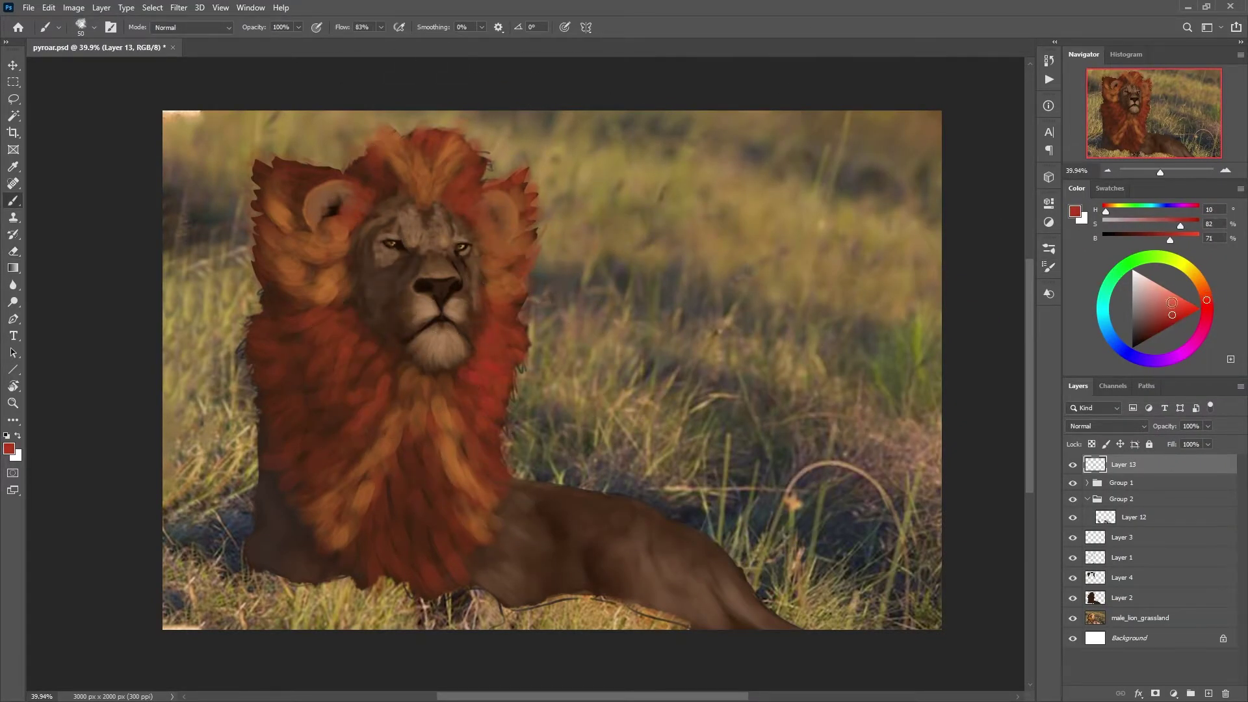
{"action": "left_click", "coordinate": [481, 389], "text": "alt"}
{"action": "left_click_drag", "start_coordinate": [484, 393], "coordinate": [500, 359]}
{"action": "left_click_drag", "start_coordinate": [448, 207], "coordinate": [468, 175]}
{"action": "left_click", "coordinate": [458, 221], "text": "alt"}
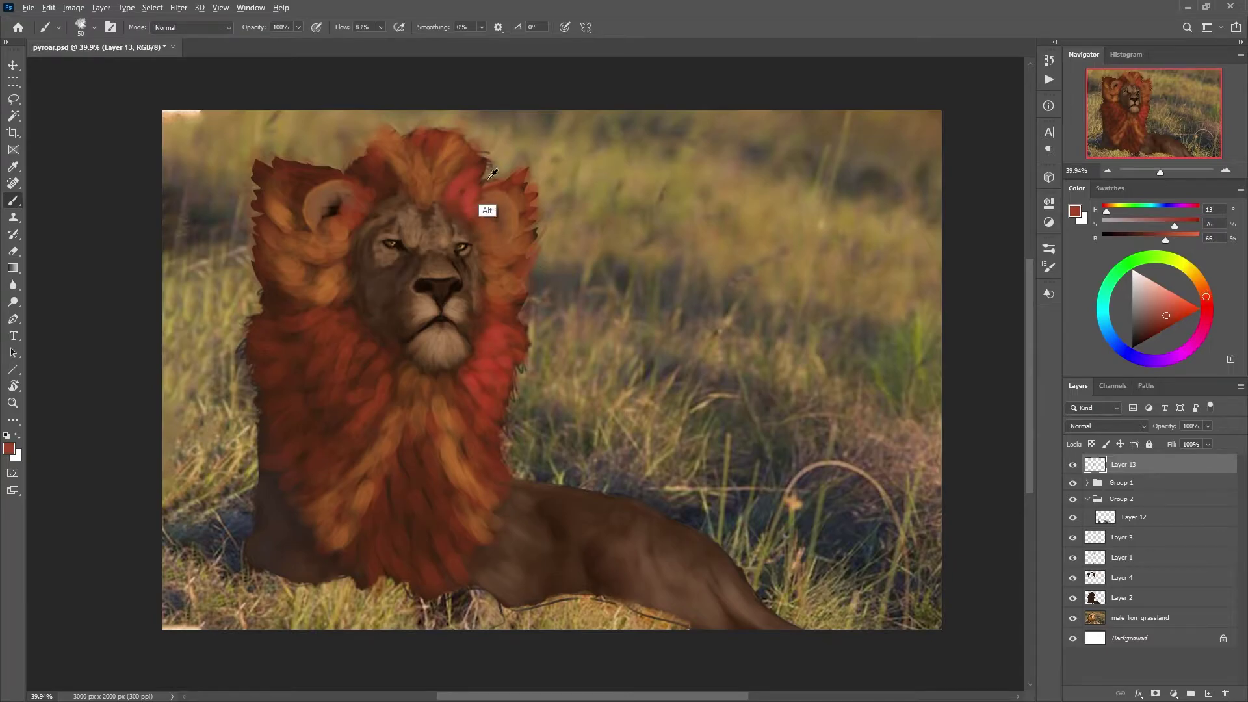
{"action": "left_click", "coordinate": [474, 419], "text": "alt"}
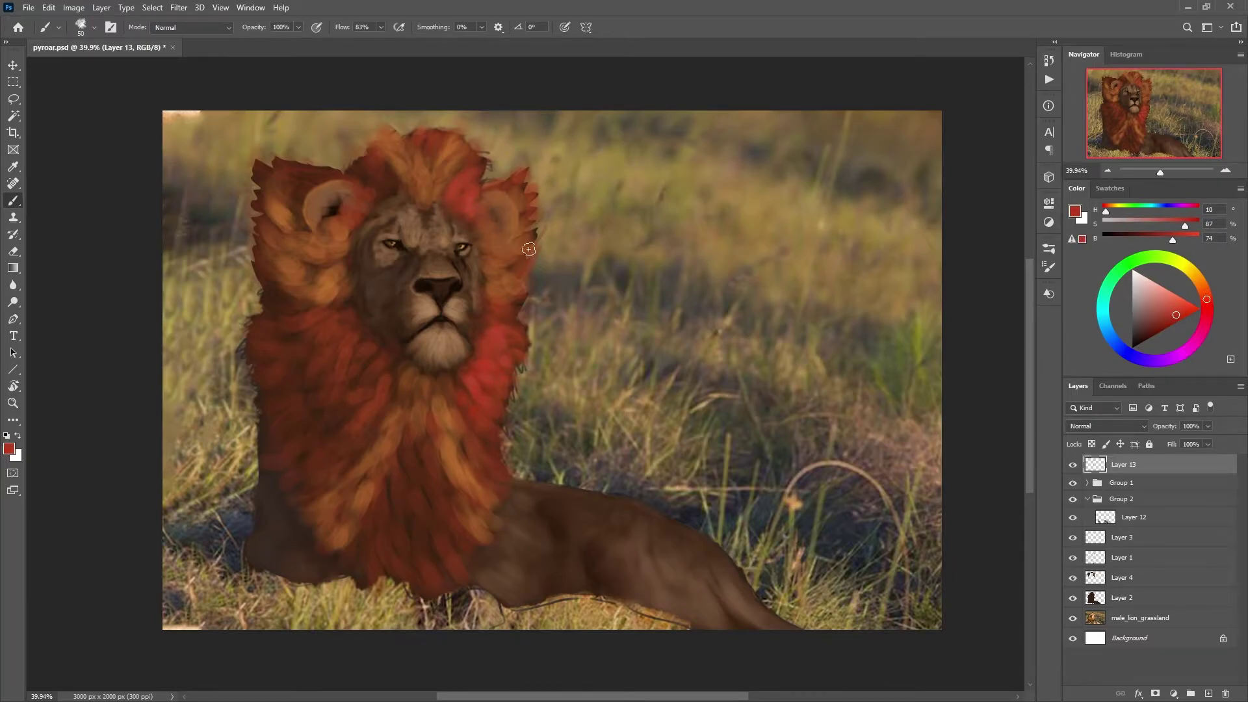
{"action": "left_click", "coordinate": [521, 325], "text": "alt"}
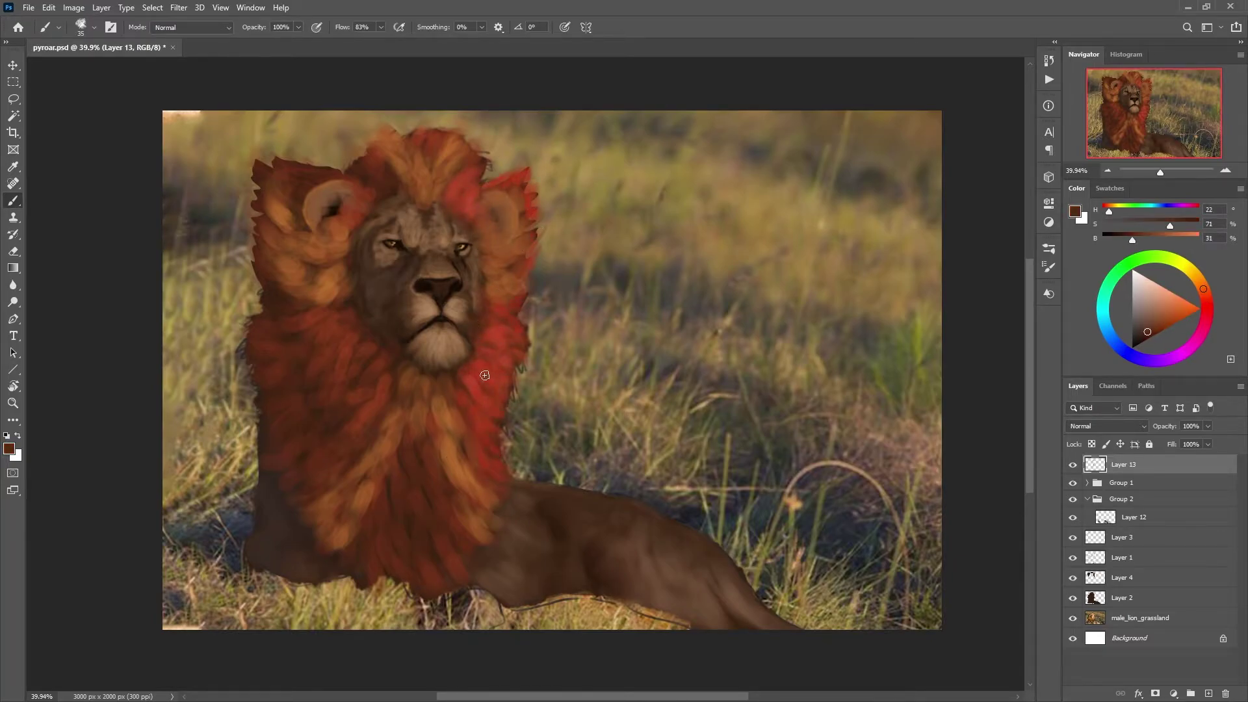
{"action": "left_click", "coordinate": [514, 348], "text": "alt"}
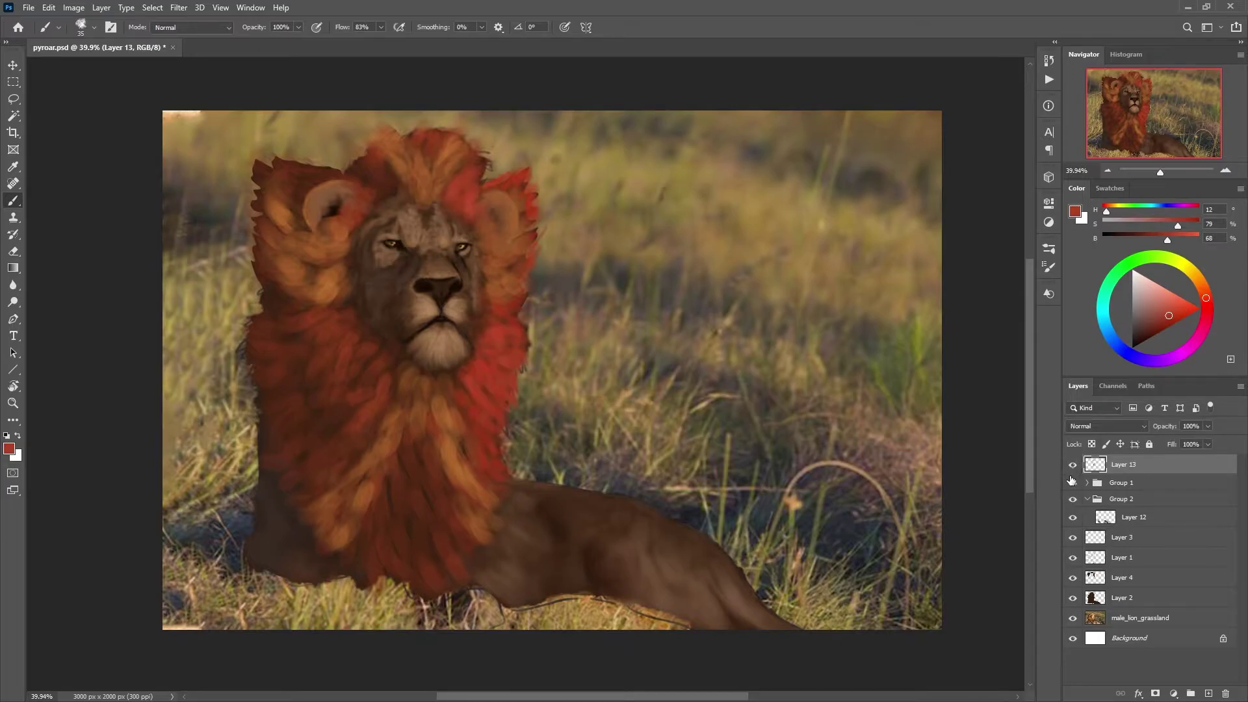
{"action": "left_click_drag", "start_coordinate": [429, 442], "coordinate": [423, 482]}
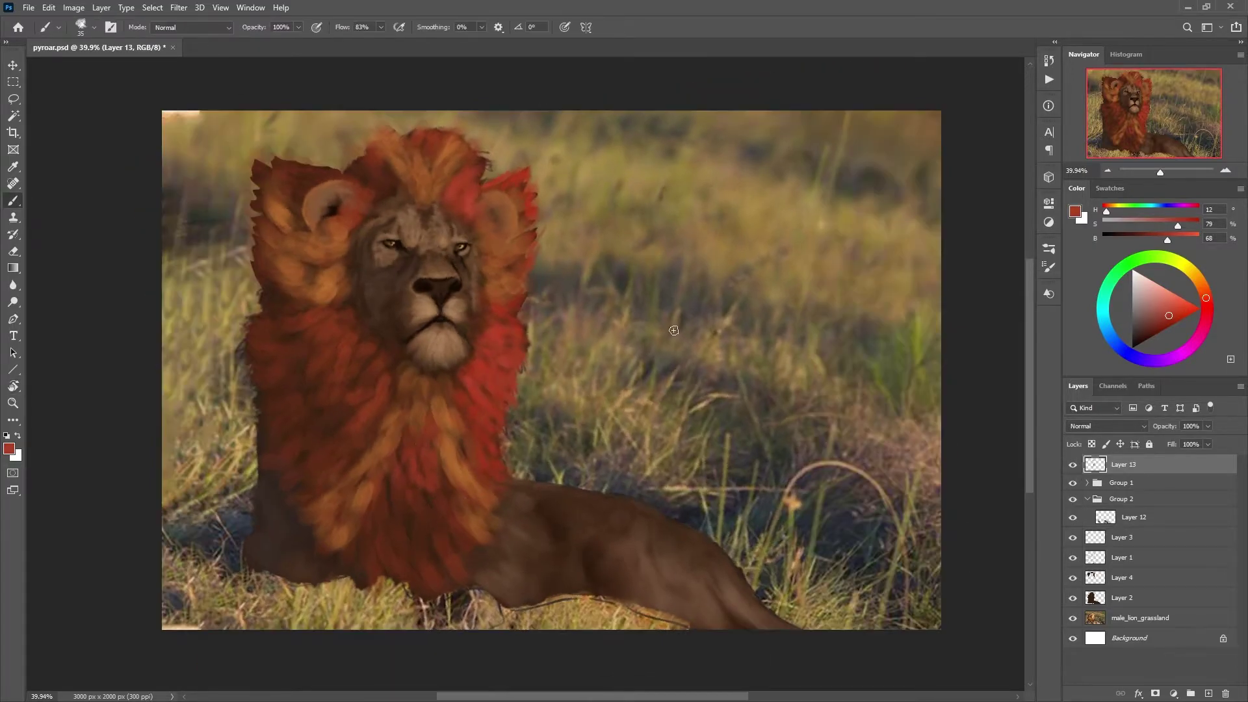
Step: Switch to a large brush tip and sample an orange from the mane at slightly smaller size
{"action": "left_click", "coordinate": [1049, 266]}
{"action": "left_click", "coordinate": [718, 576]}
{"action": "left_click", "coordinate": [1048, 267]}
{"action": "left_click", "coordinate": [431, 551], "text": "alt"}
{"action": "key", "text": "e"}
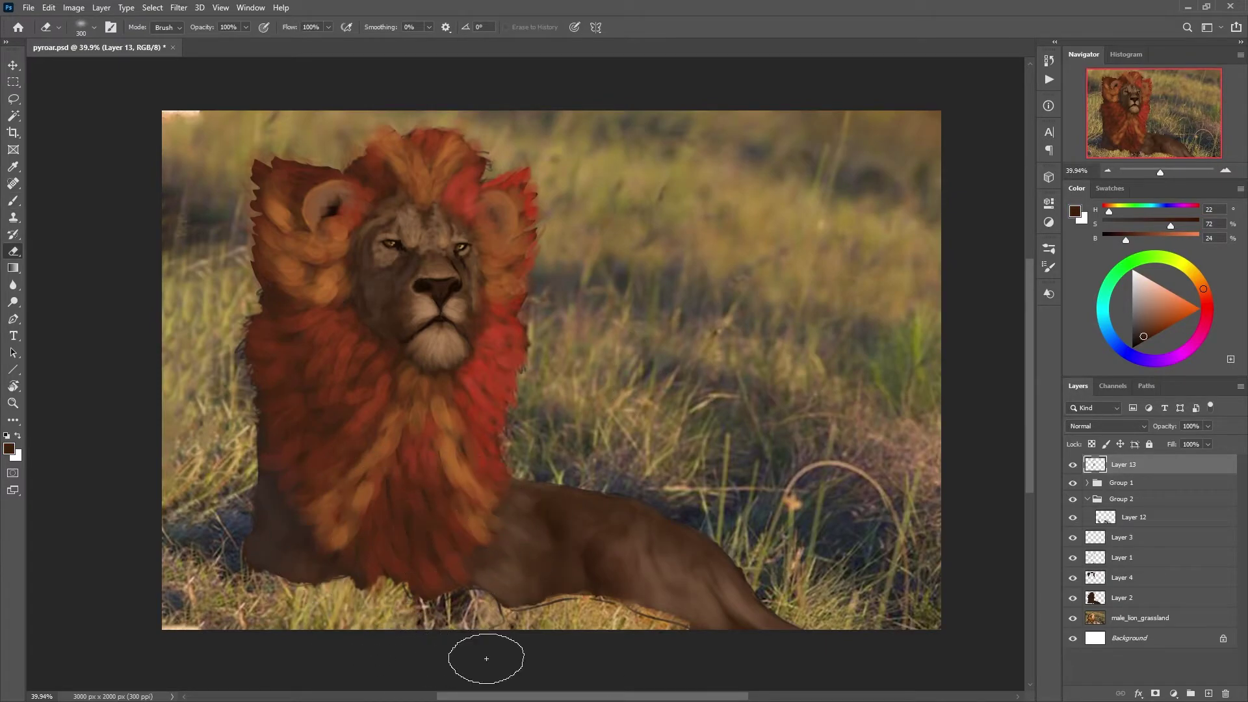
{"action": "key", "text": "b"}
{"action": "left_click", "coordinate": [475, 353], "text": "alt"}
{"action": "left_click", "coordinate": [446, 380], "text": "alt"}
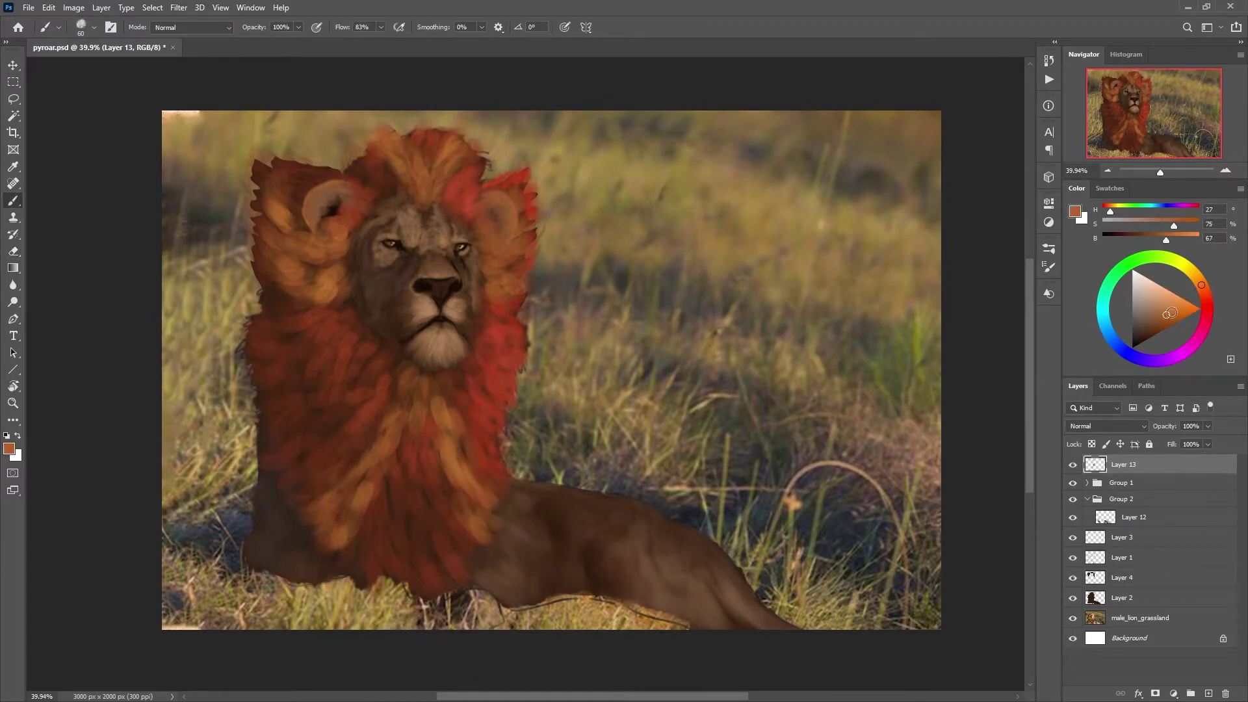
{"action": "key", "text": "bracketleft"}
{"action": "key", "text": "bracketleft"}
Step: Paint orange, then light orange, strokes across the chest mane
{"action": "mouse_move", "coordinate": [445, 393]}
{"action": "left_mouse_down"}
{"action": "mouse_move", "coordinate": [468, 439]}
{"action": "mouse_move", "coordinate": [455, 436]}
{"action": "left_mouse_up"}
{"action": "mouse_move", "coordinate": [409, 367]}
{"action": "left_mouse_down"}
{"action": "mouse_move", "coordinate": [446, 428]}
{"action": "mouse_move", "coordinate": [471, 442]}
{"action": "left_mouse_up"}
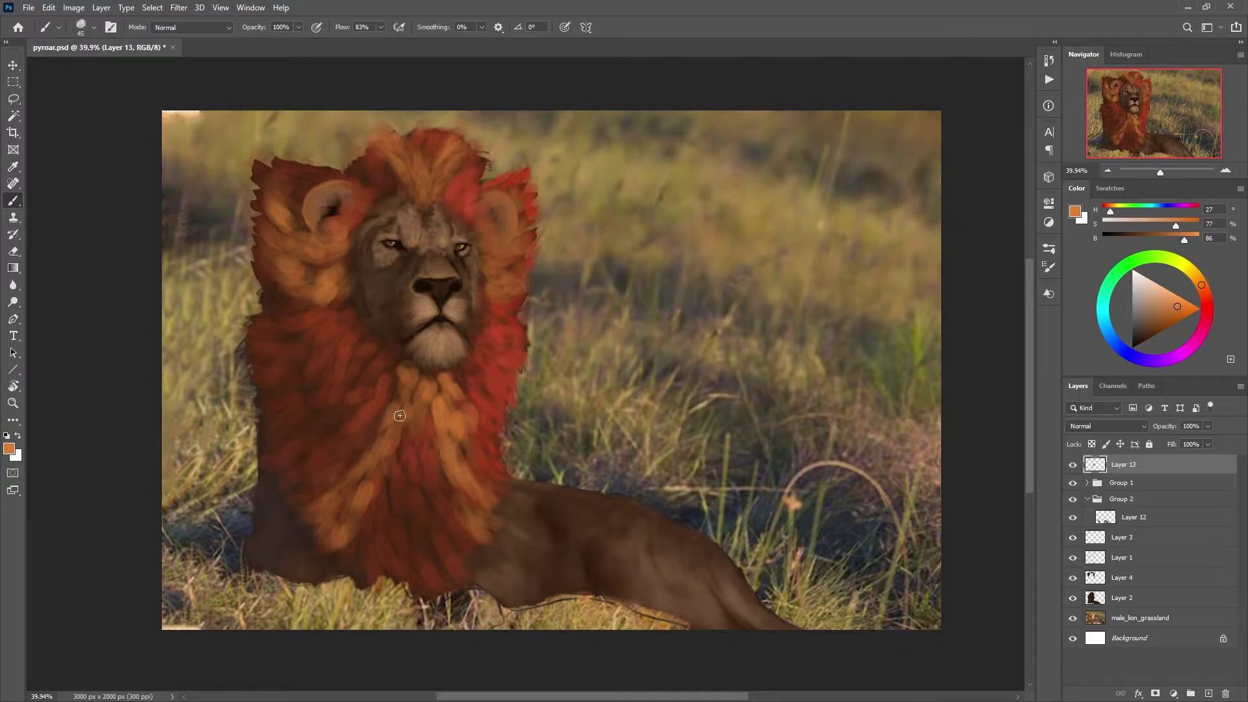
{"action": "left_click_drag", "start_coordinate": [396, 403], "coordinate": [406, 445]}
{"action": "left_click", "coordinate": [1167, 294]}
{"action": "mouse_move", "coordinate": [448, 380]}
{"action": "left_mouse_down"}
{"action": "mouse_move", "coordinate": [439, 422]}
{"action": "mouse_move", "coordinate": [400, 409]}
{"action": "left_mouse_up"}
{"action": "left_click_drag", "start_coordinate": [423, 406], "coordinate": [390, 445]}
Step: Add light orange highlights around the ears, forehead, crown and lower chest, then create Layer 14
{"action": "left_click_drag", "start_coordinate": [436, 201], "coordinate": [458, 139]}
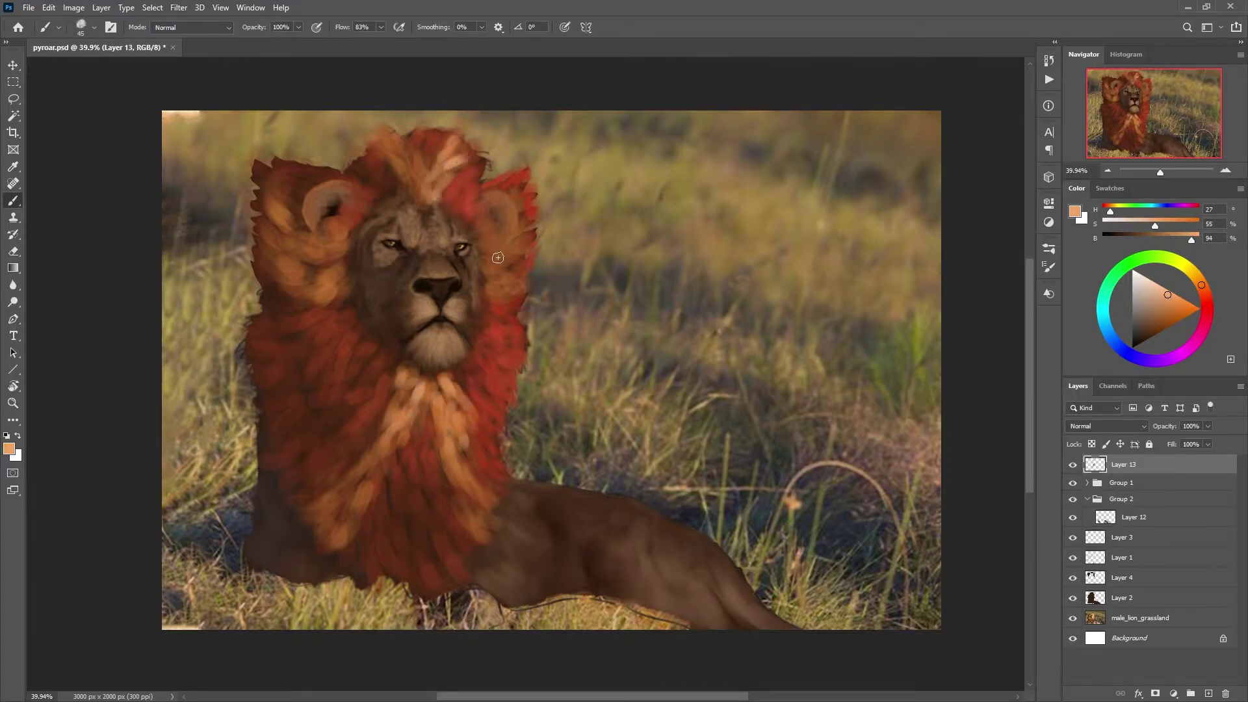
{"action": "left_click_drag", "start_coordinate": [493, 218], "coordinate": [514, 289]}
{"action": "left_click_drag", "start_coordinate": [484, 251], "coordinate": [513, 299]}
{"action": "left_click_drag", "start_coordinate": [338, 231], "coordinate": [343, 291]}
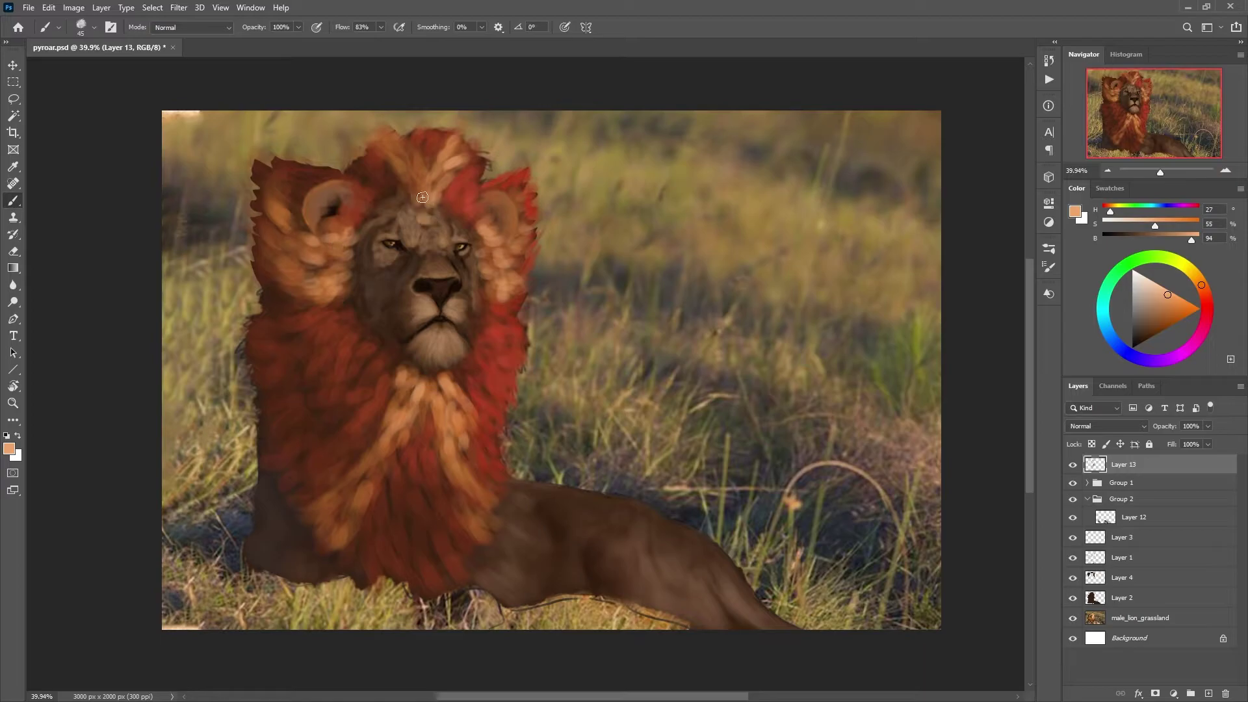
{"action": "left_click_drag", "start_coordinate": [424, 221], "coordinate": [421, 156]}
{"action": "left_click_drag", "start_coordinate": [450, 169], "coordinate": [434, 137]}
{"action": "left_click_drag", "start_coordinate": [400, 186], "coordinate": [398, 150]}
{"action": "left_click_drag", "start_coordinate": [436, 377], "coordinate": [475, 496]}
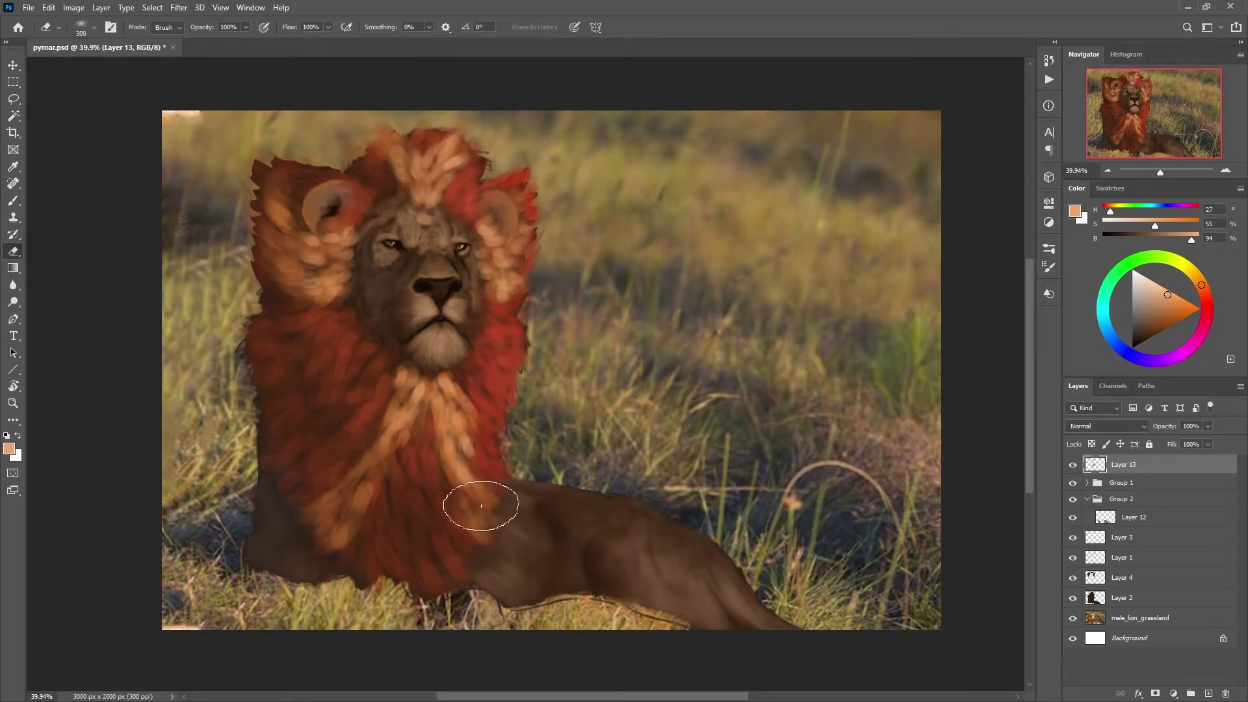
{"action": "left_click", "coordinate": [487, 403], "text": "alt"}
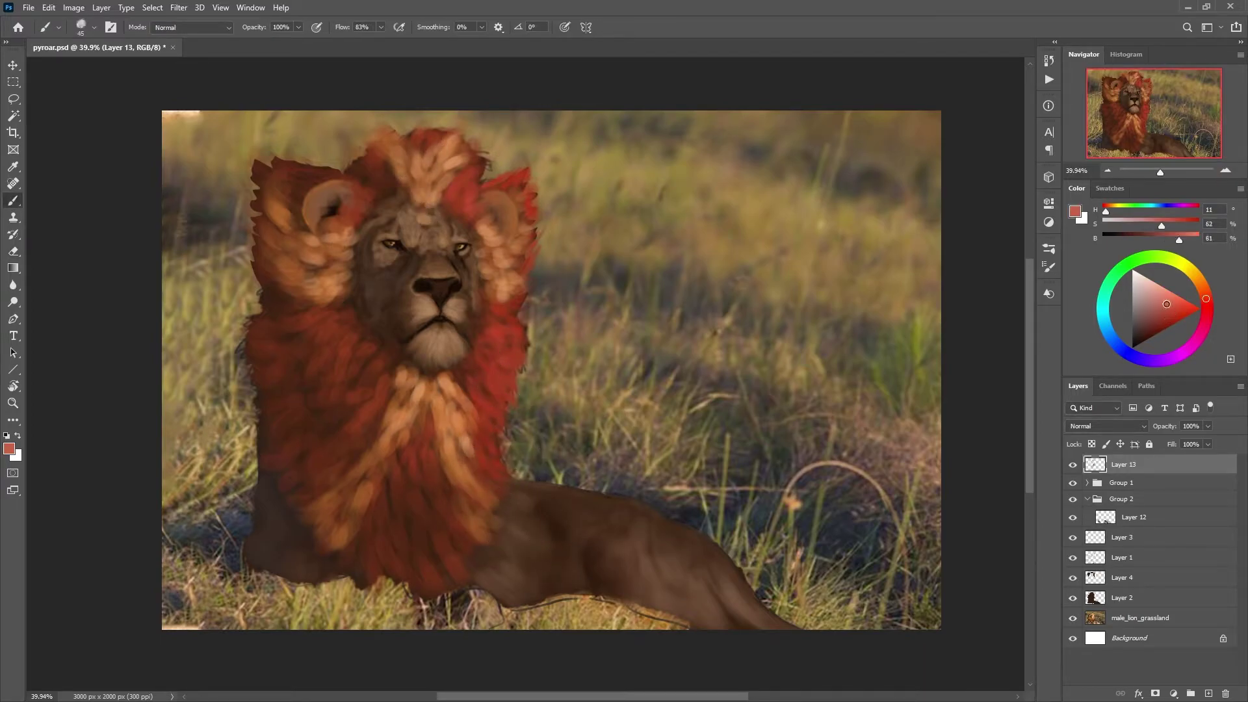
{"action": "left_click", "coordinate": [496, 358], "text": "alt"}
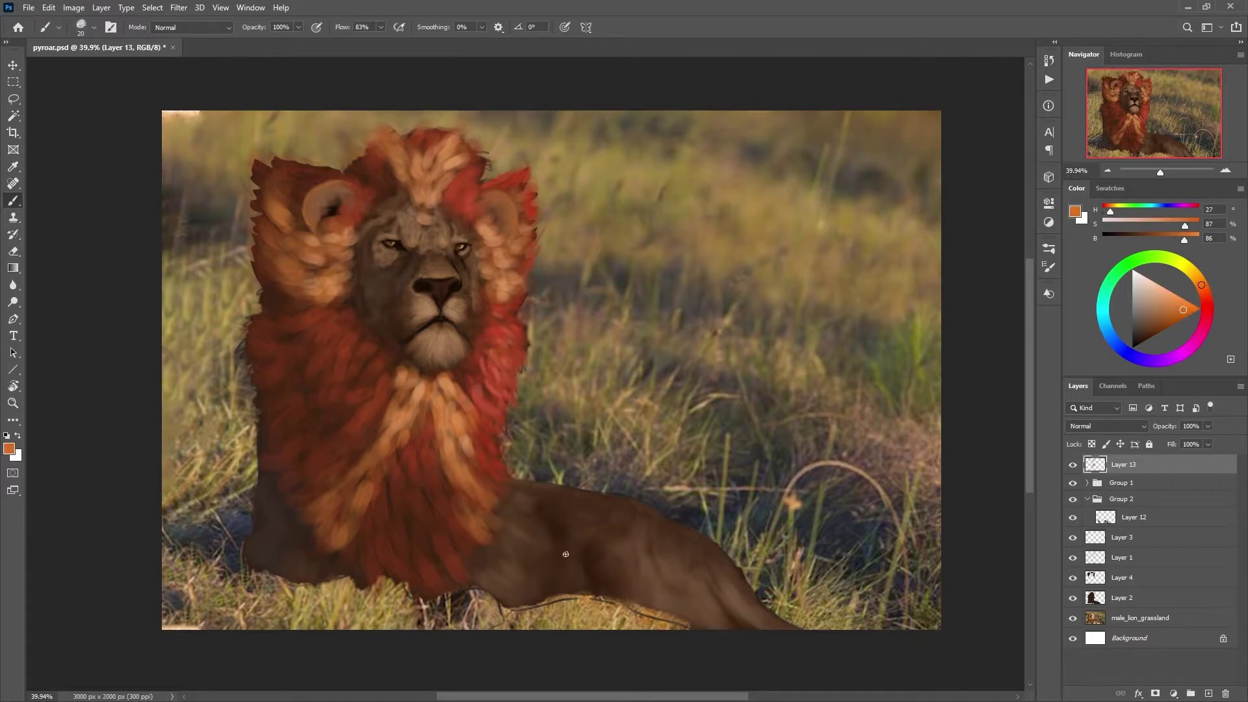
{"action": "key", "text": "ctrl+shift+alt+n"}
Step: Sample red-brown mane colours and toggle Layer 14's visibility to compare its strokes
{"action": "left_click", "coordinate": [490, 389], "text": "alt"}
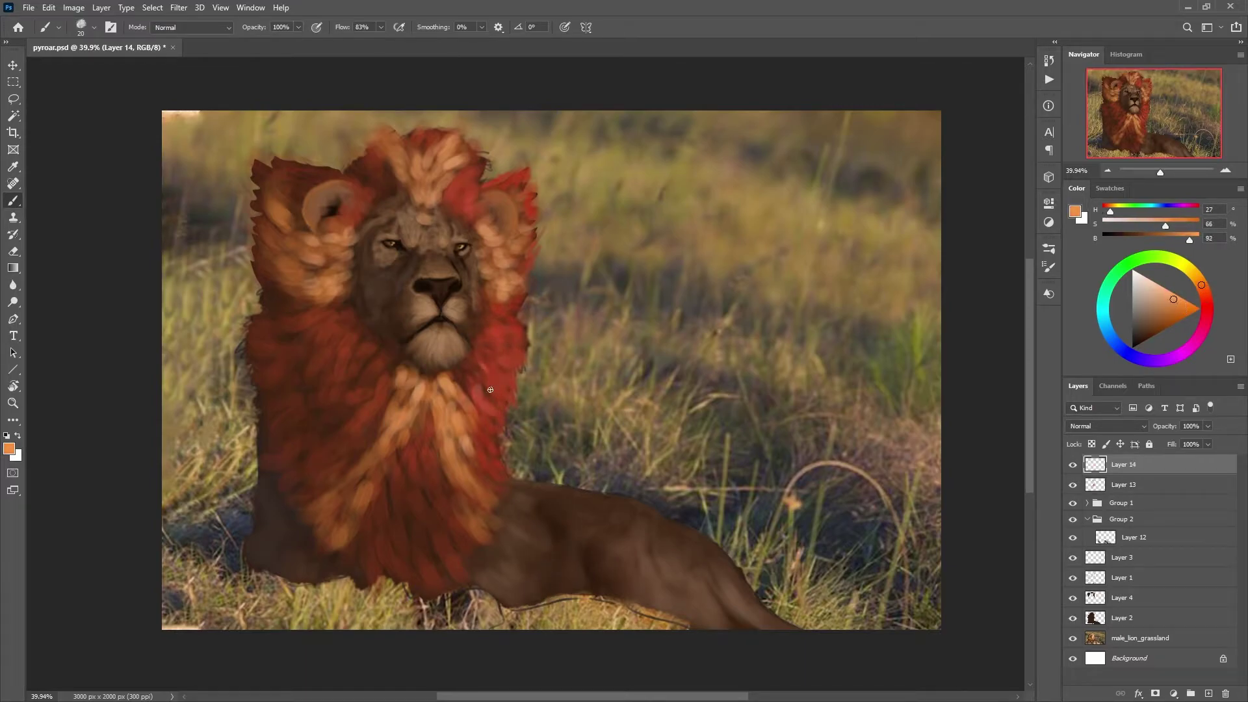
{"action": "left_click", "coordinate": [475, 191], "text": "alt"}
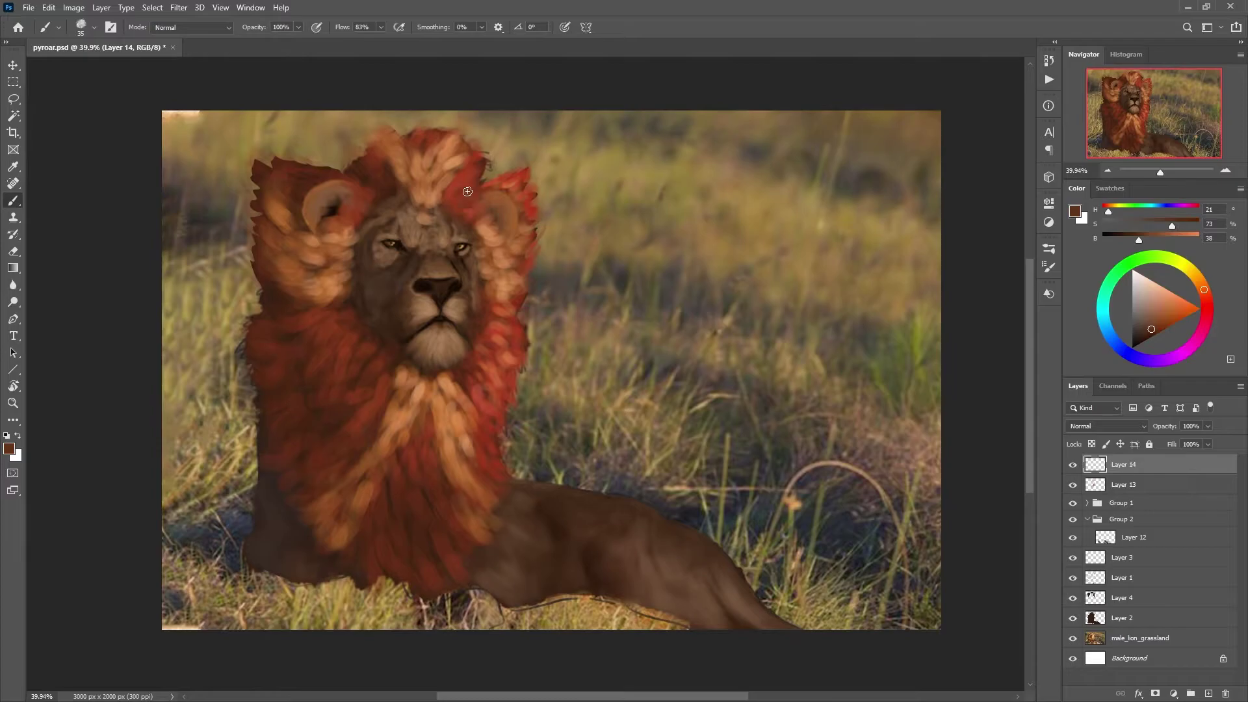
{"action": "left_click", "coordinate": [456, 180], "text": "alt"}
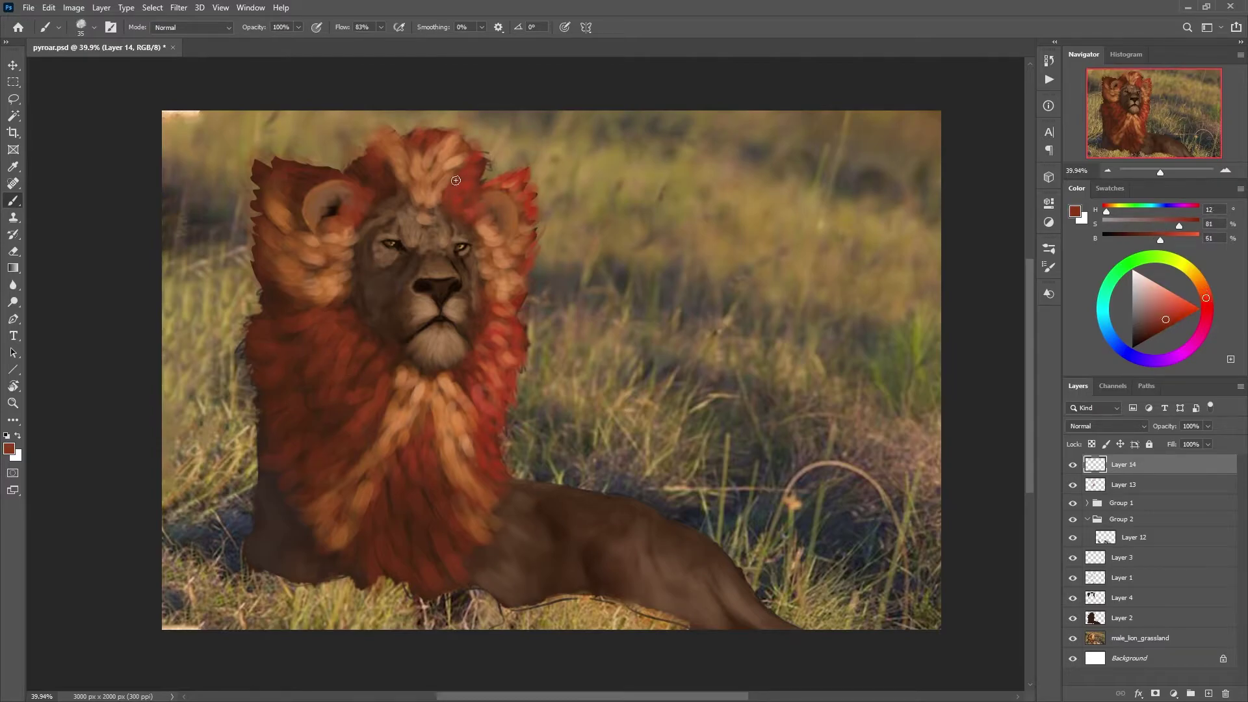
{"action": "left_click", "coordinate": [1073, 464]}
{"action": "key", "text": "ctrl+minus"}
{"action": "key", "text": "ctrl+minus"}
{"action": "key", "text": "ctrl+minus"}
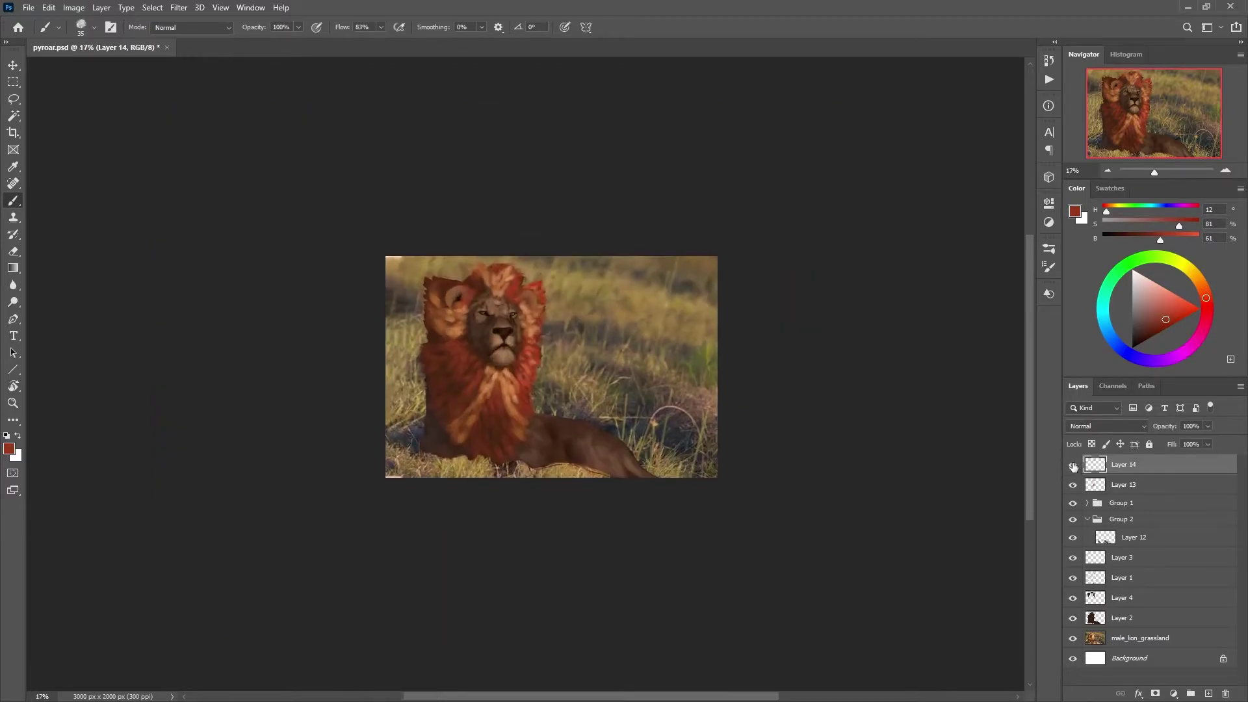
{"action": "left_click", "coordinate": [1073, 465]}
{"action": "left_click", "coordinate": [1073, 466]}
{"action": "scroll", "coordinate": [517, 373], "scroll_direction": "up", "scroll_amount": 3}
Step: Paint a brighter red stroke on the mane with a larger brush, then sample darker browns
{"action": "left_click", "coordinate": [518, 389], "text": "alt"}
{"action": "key", "text": "bracketright"}
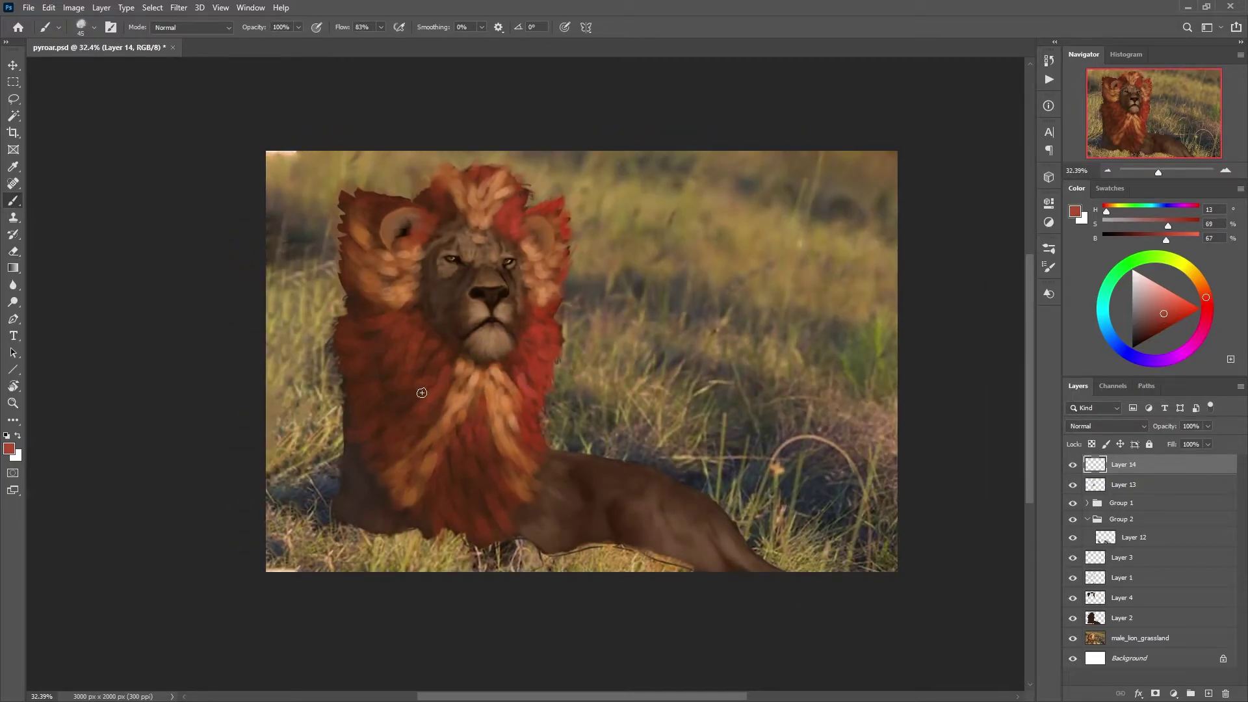
{"action": "left_click_drag", "start_coordinate": [436, 361], "coordinate": [439, 377]}
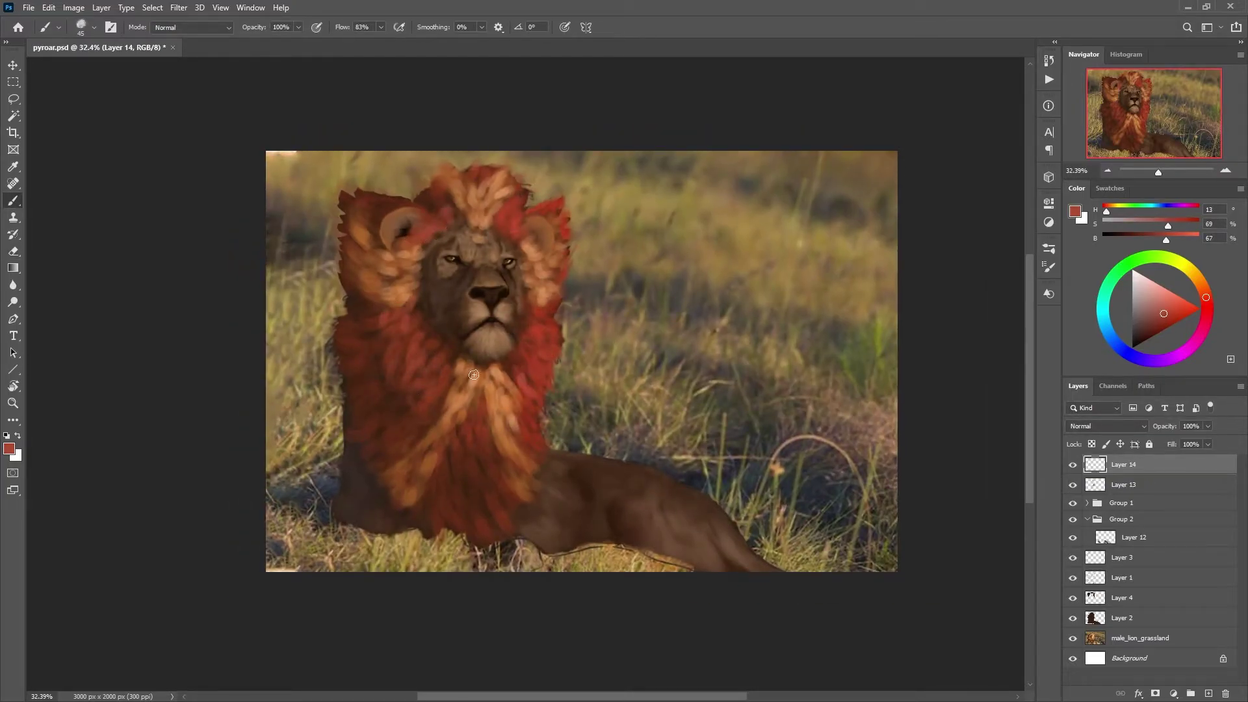
{"action": "left_click", "coordinate": [477, 538], "text": "alt"}
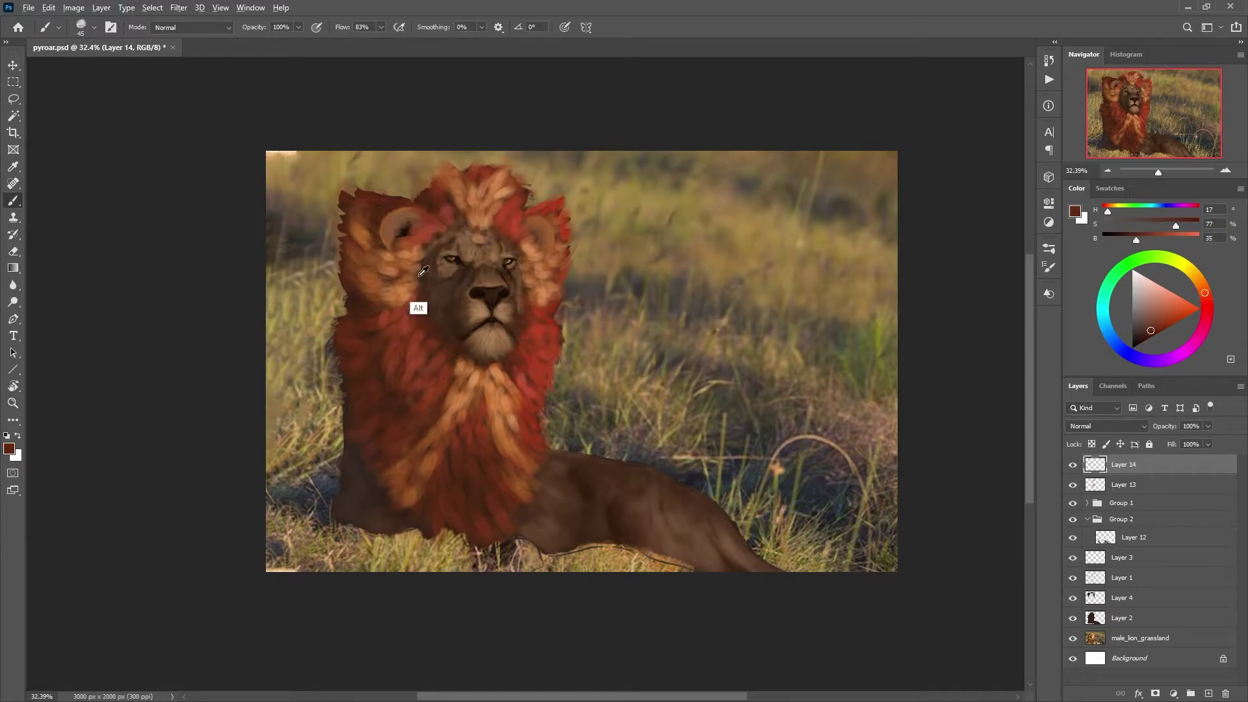
{"action": "left_click", "coordinate": [426, 298], "text": "alt"}
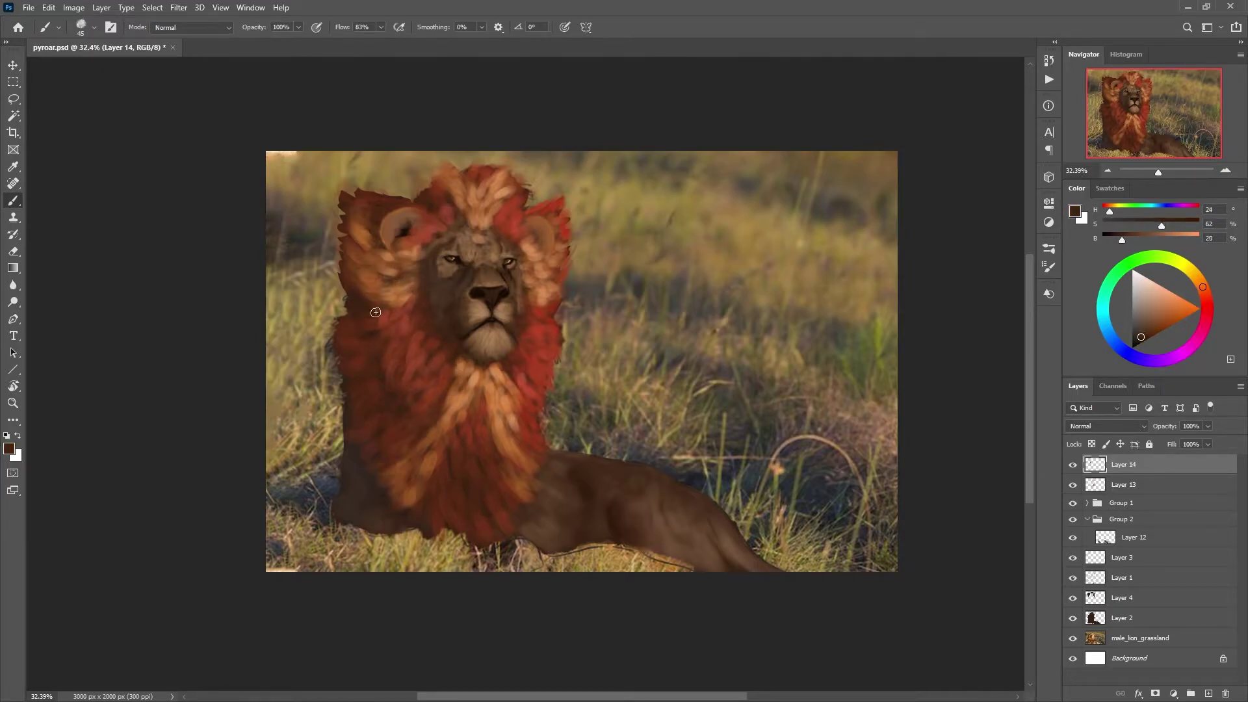
{"action": "left_click", "coordinate": [378, 364], "text": "alt"}
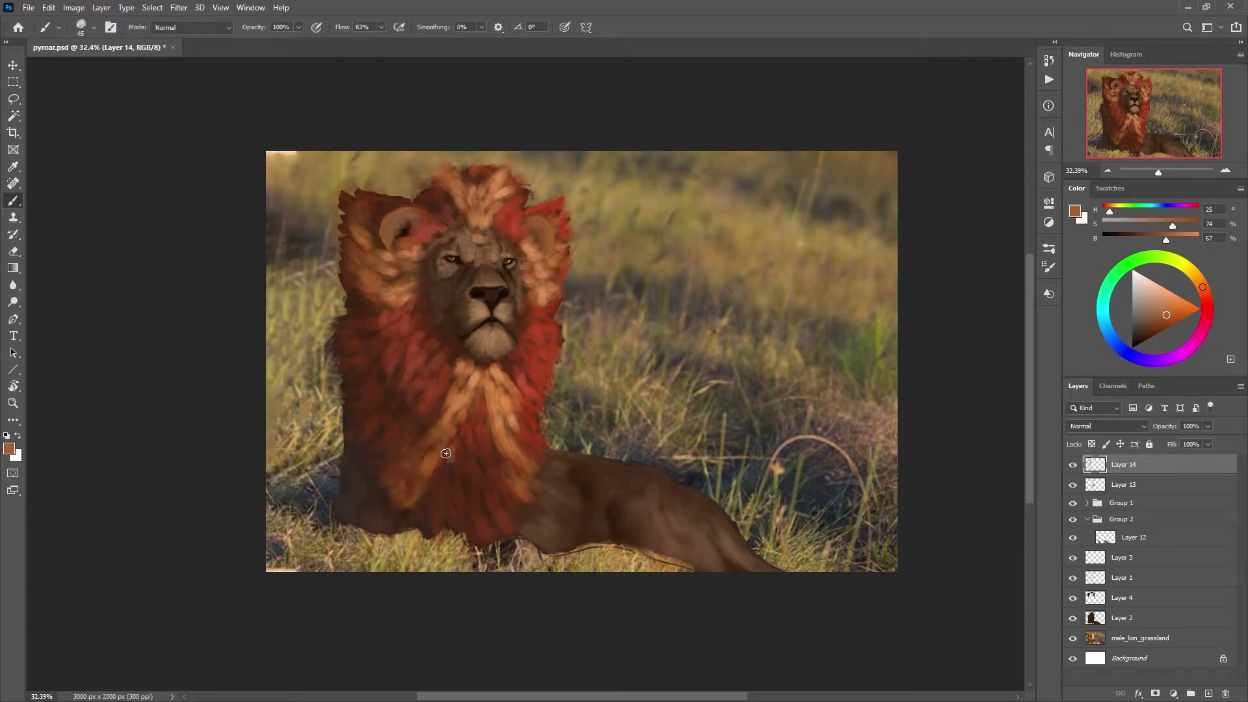
Step: Sample red-orange and orange-brown mane colours while zooming in on the lion's head
{"action": "left_click", "coordinate": [403, 471], "text": "alt"}
{"action": "left_click", "coordinate": [409, 454], "text": "alt"}
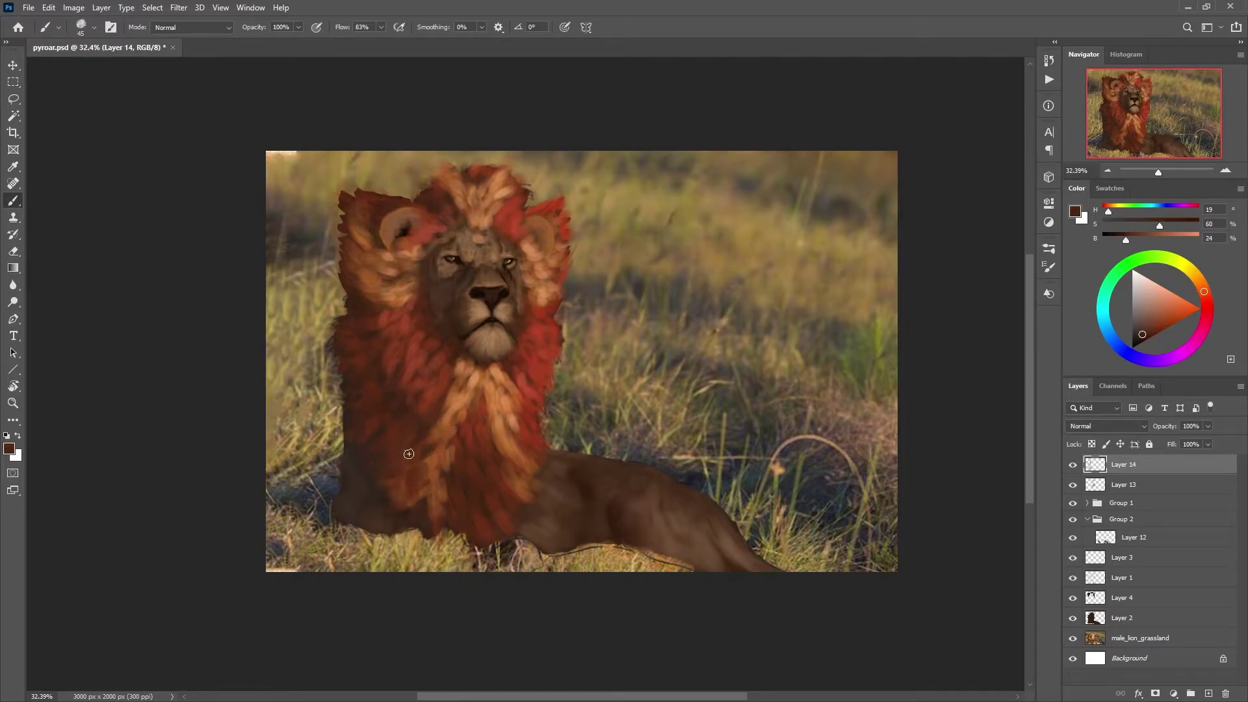
{"action": "left_click", "coordinate": [401, 476], "text": "alt"}
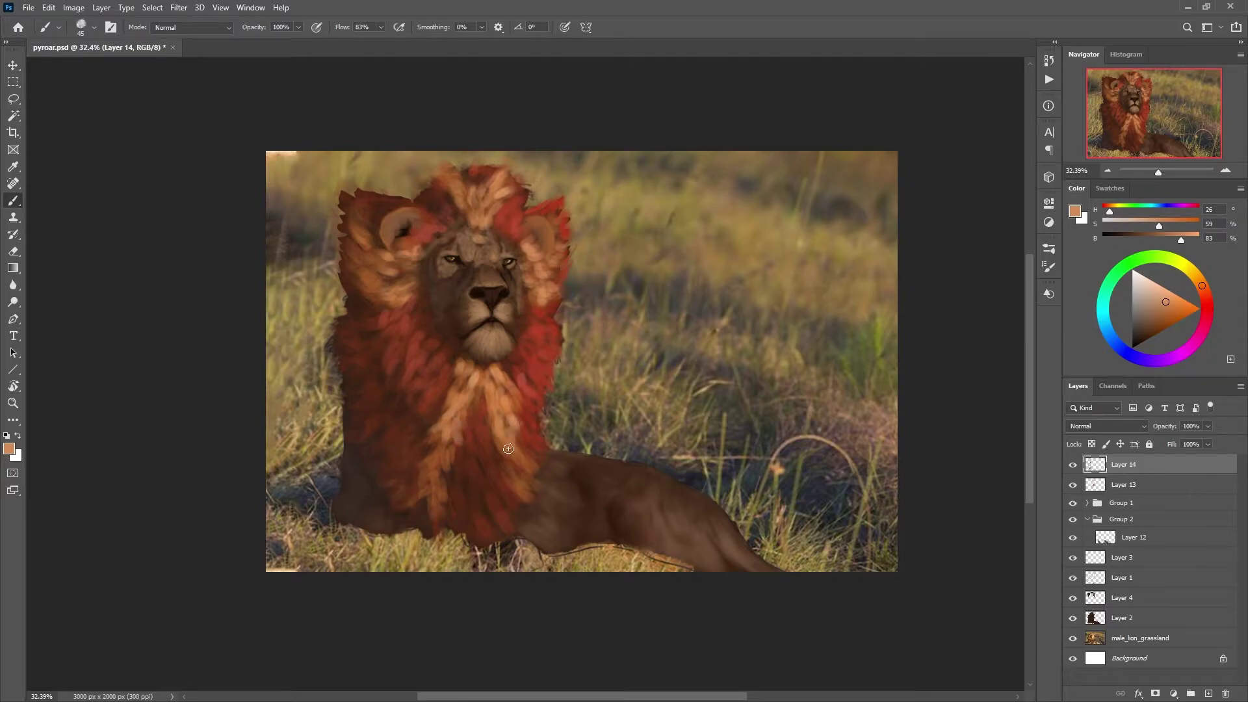
{"action": "left_click", "coordinate": [521, 388], "text": "alt"}
{"action": "left_click", "coordinate": [481, 425], "text": "alt"}
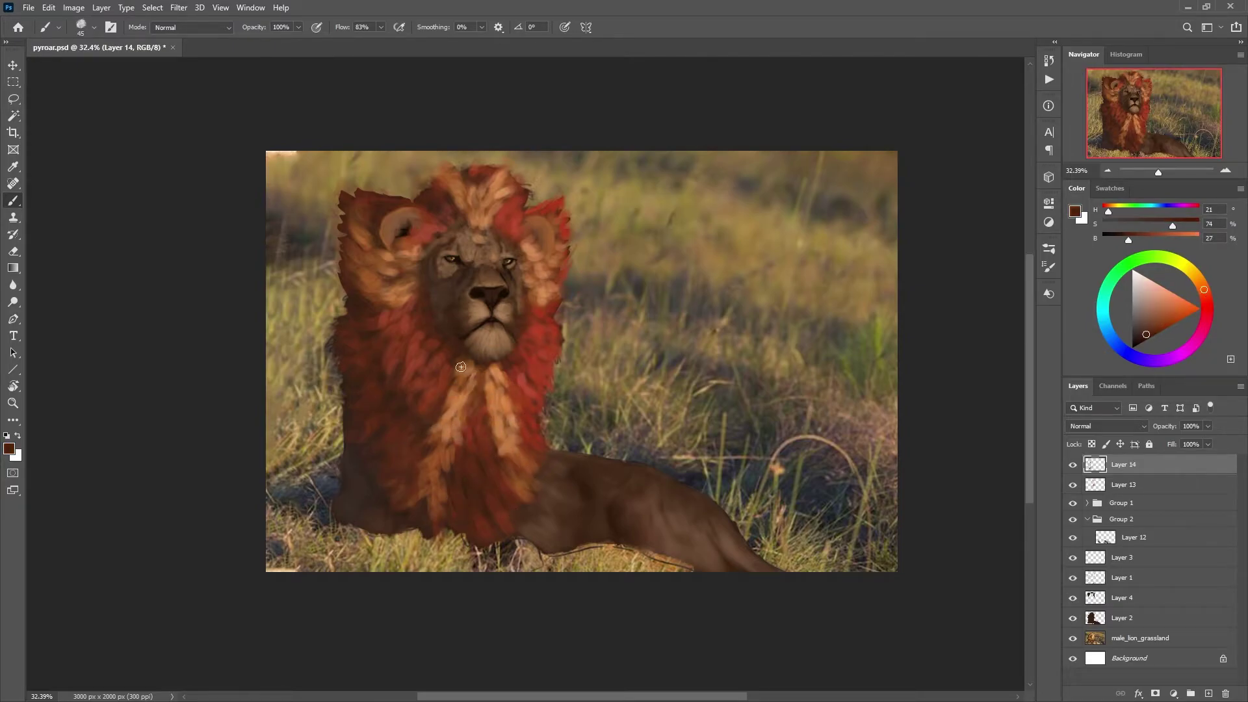
{"action": "mouse_move", "coordinate": [481, 426]}
{"action": "left_mouse_down"}
{"action": "mouse_move", "coordinate": [447, 457]}
{"action": "mouse_move", "coordinate": [567, 232]}
{"action": "left_mouse_up"}
{"action": "left_click", "coordinate": [534, 232], "text": "alt"}
{"action": "left_click", "coordinate": [565, 265], "text": "alt"}
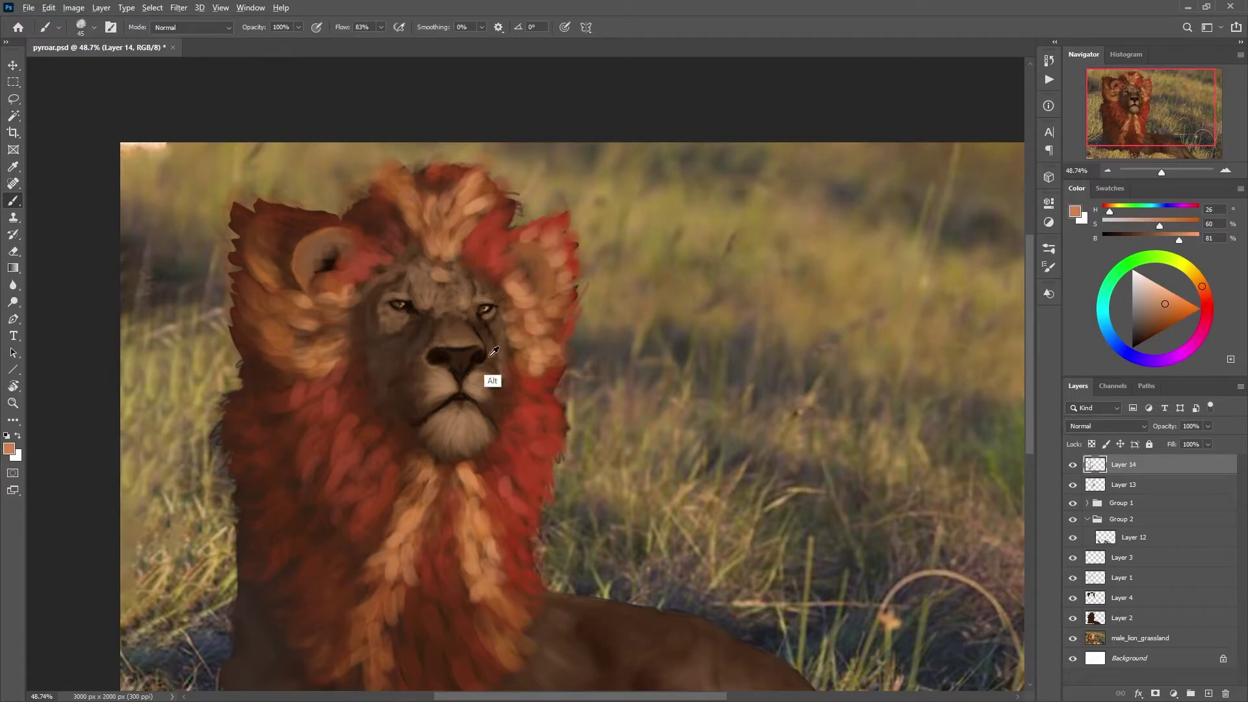
{"action": "left_click", "coordinate": [556, 257], "text": "alt"}
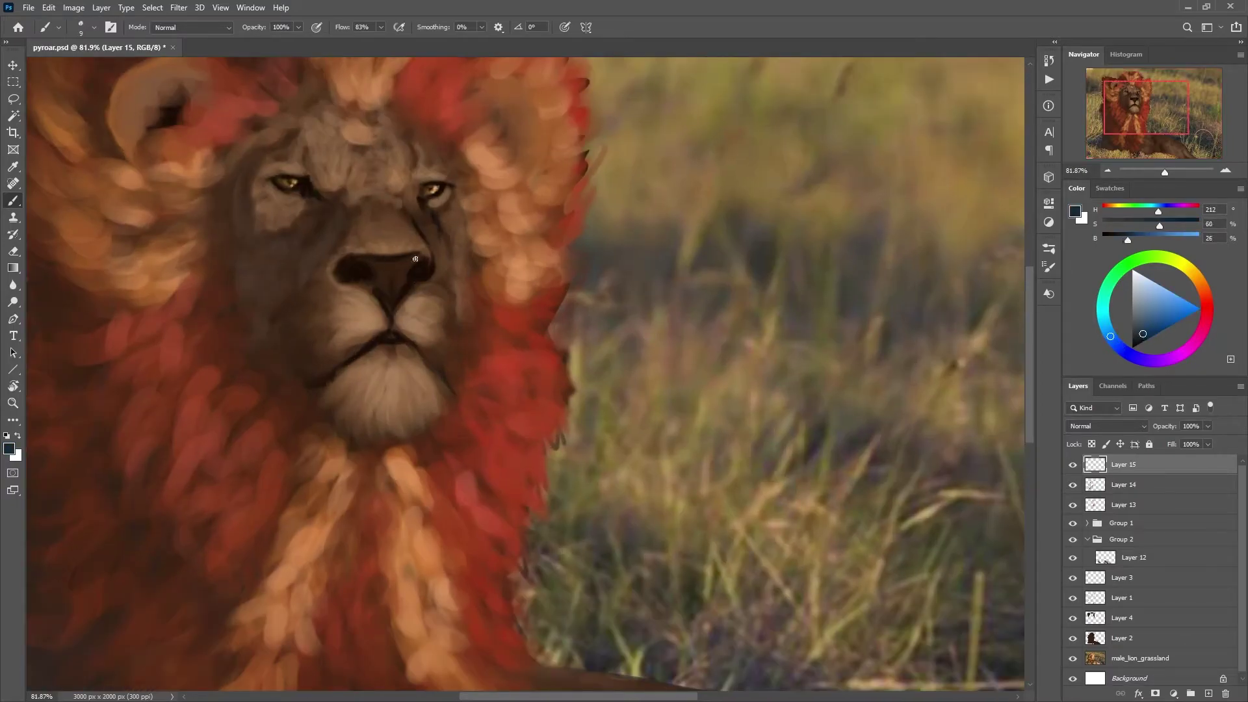
Step: Paint a bluish sheen across the nose and choose a light pink nose tint
{"action": "left_click_drag", "start_coordinate": [397, 260], "coordinate": [373, 264]}
{"action": "key", "text": "bracketright"}
{"action": "key", "text": "bracketright"}
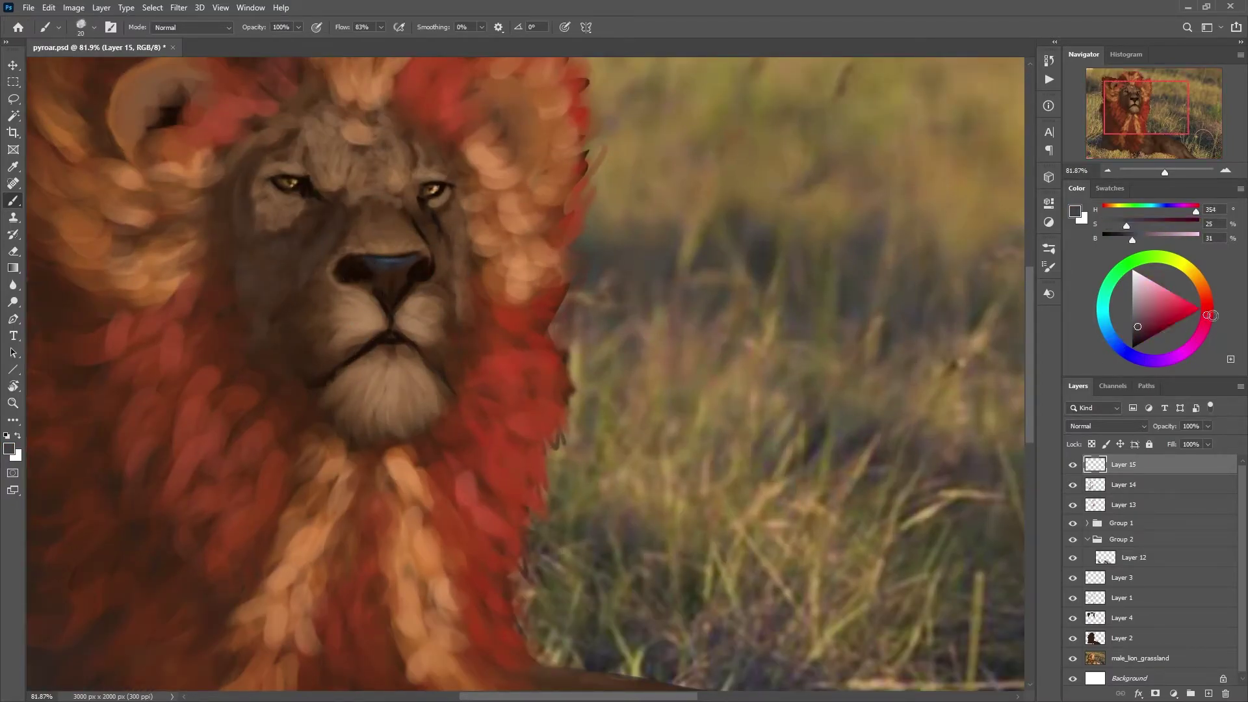
{"action": "left_click", "coordinate": [373, 287], "text": "alt"}
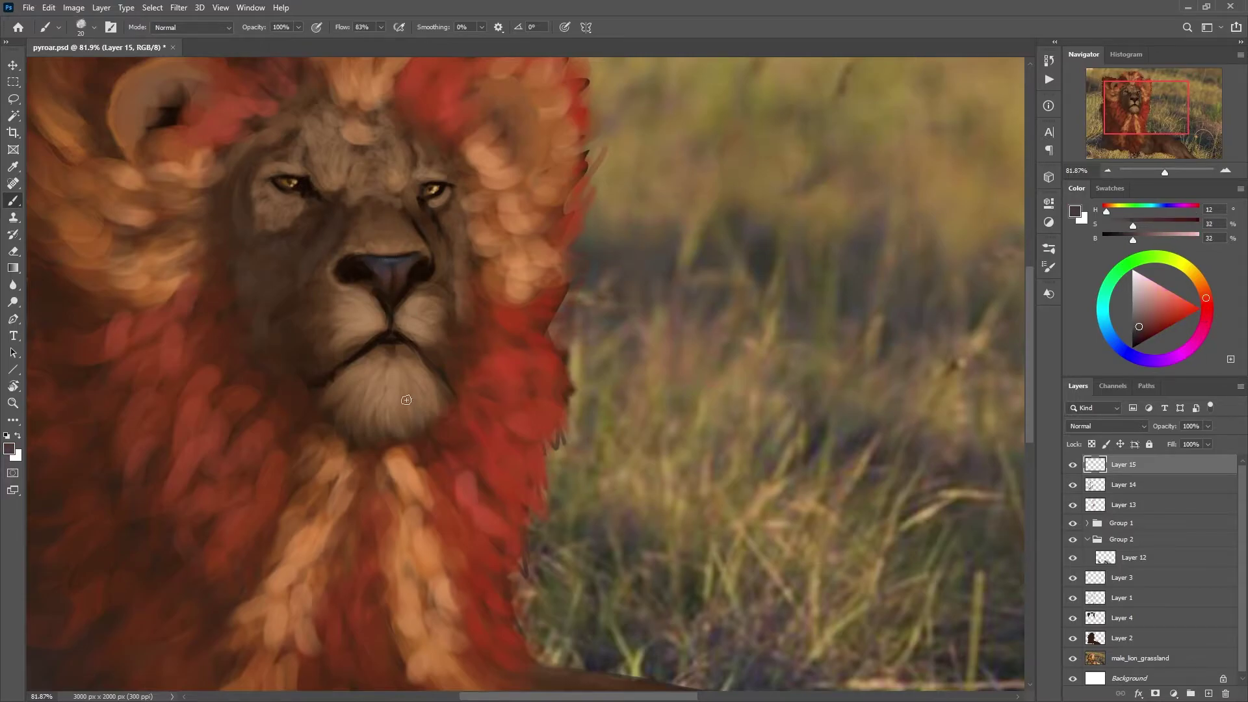
{"action": "scroll", "coordinate": [757, 611], "scroll_direction": "down", "scroll_amount": 1}
{"action": "scroll", "coordinate": [557, 413], "scroll_direction": "down", "scroll_amount": 10}
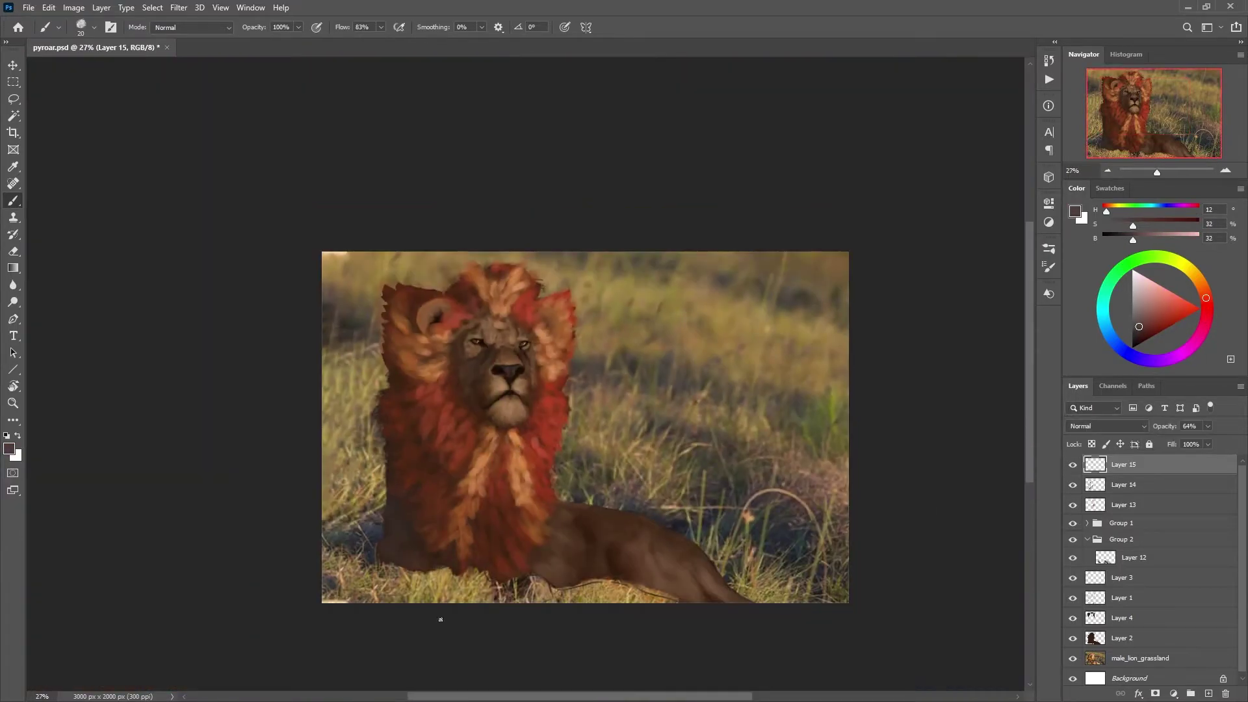
{"action": "scroll", "coordinate": [520, 390], "scroll_direction": "up", "scroll_amount": 10}
{"action": "left_click", "coordinate": [543, 410], "text": "alt"}
Step: Add Layers 16 and 17 over the face and set up a larger light tan brush
{"action": "key", "text": "ctrl+shift+alt+n"}
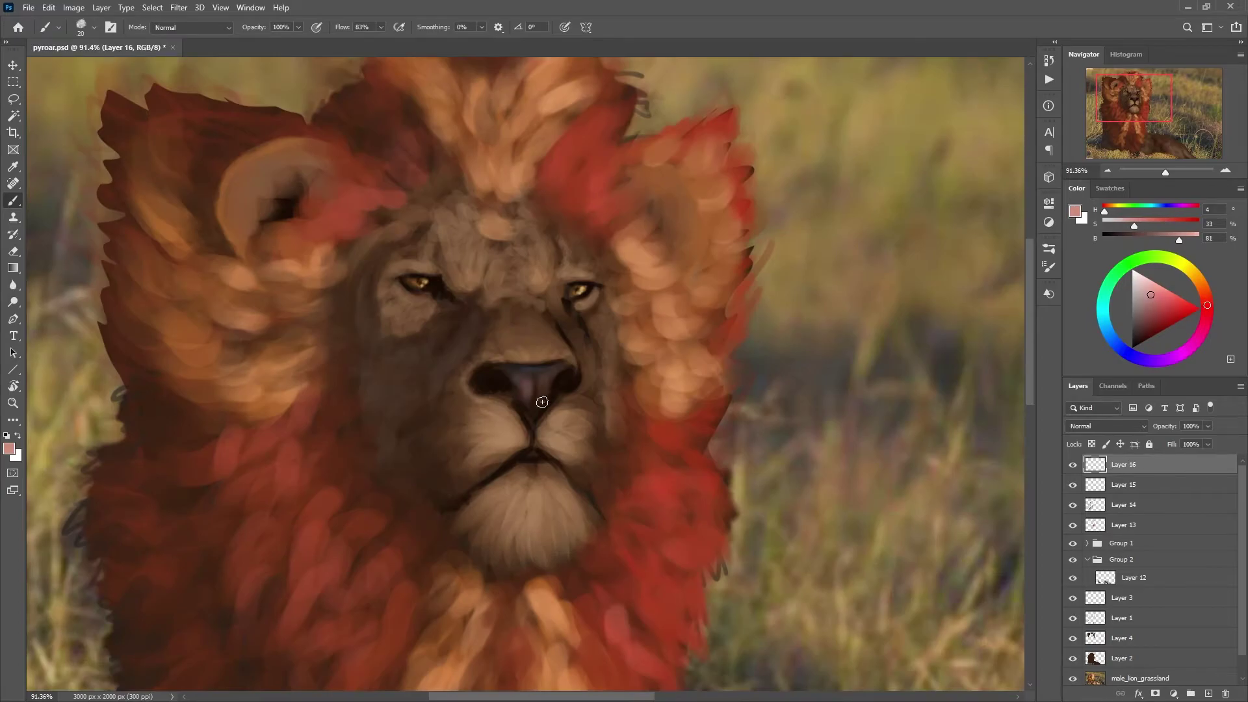
{"action": "scroll", "coordinate": [590, 487], "scroll_direction": "down", "scroll_amount": 8}
{"action": "scroll", "coordinate": [663, 432], "scroll_direction": "up", "scroll_amount": 5}
{"action": "scroll", "coordinate": [663, 432], "scroll_direction": "down", "scroll_amount": 4}
{"action": "left_click_drag", "start_coordinate": [639, 466], "coordinate": [555, 420]}
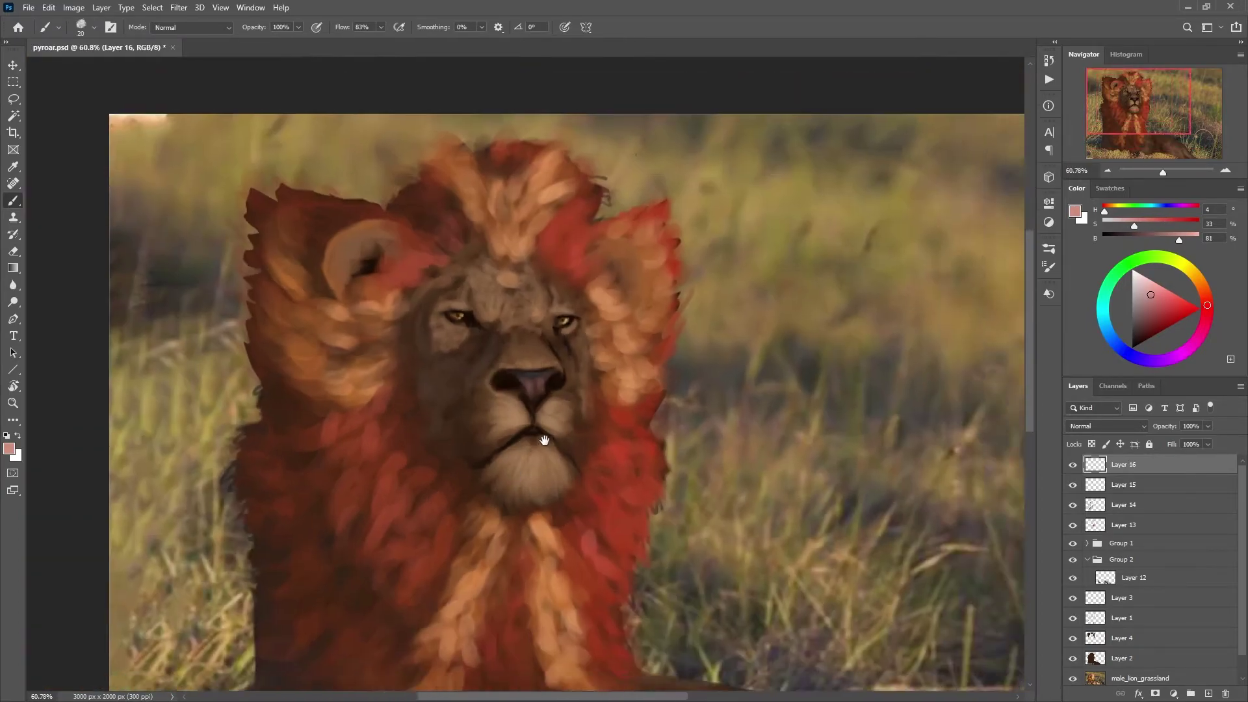
{"action": "scroll", "coordinate": [554, 421], "scroll_direction": "up", "scroll_amount": 2}
{"action": "key", "text": "ctrl+shift+alt+n"}
{"action": "left_click", "coordinate": [514, 411], "text": "alt"}
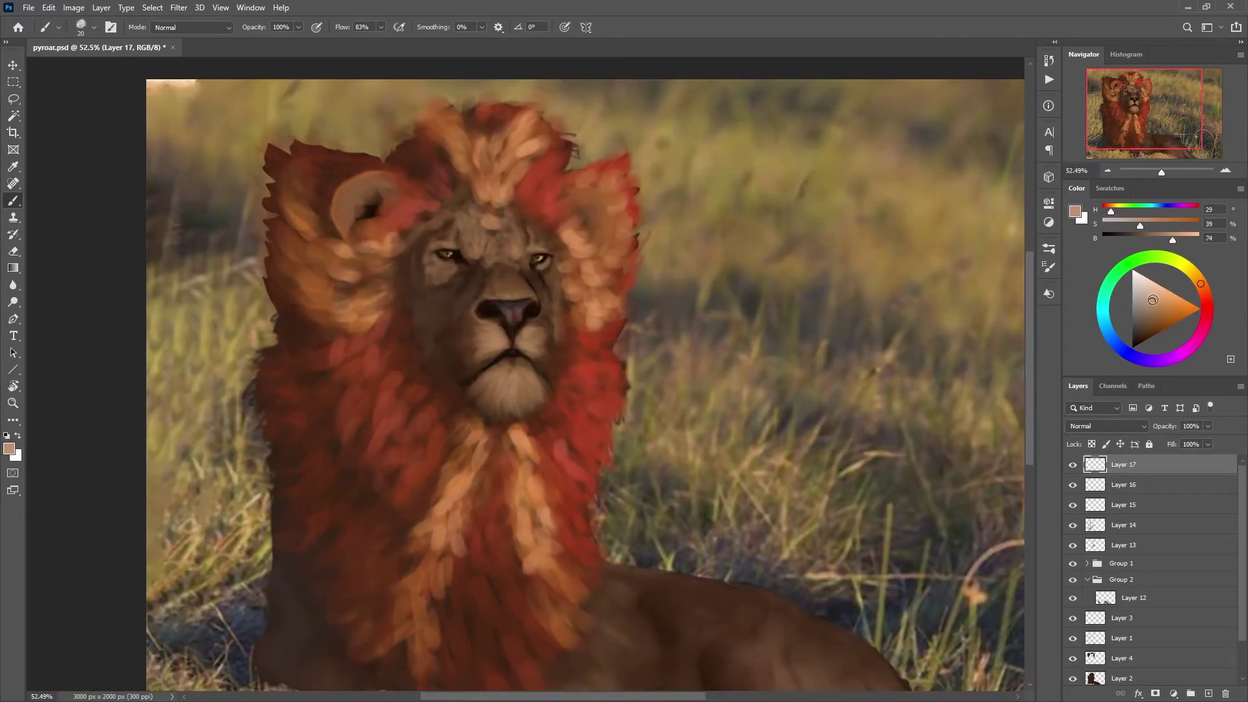
{"action": "key", "text": "bracketright"}
{"action": "key", "text": "bracketright"}
{"action": "key", "text": "bracketright"}
Step: Lighten the chin, both sides of the muzzle and the forehead with light tan strokes
{"action": "mouse_move", "coordinate": [516, 377]}
{"action": "left_mouse_down"}
{"action": "mouse_move", "coordinate": [533, 400]}
{"action": "mouse_move", "coordinate": [515, 412]}
{"action": "left_mouse_up"}
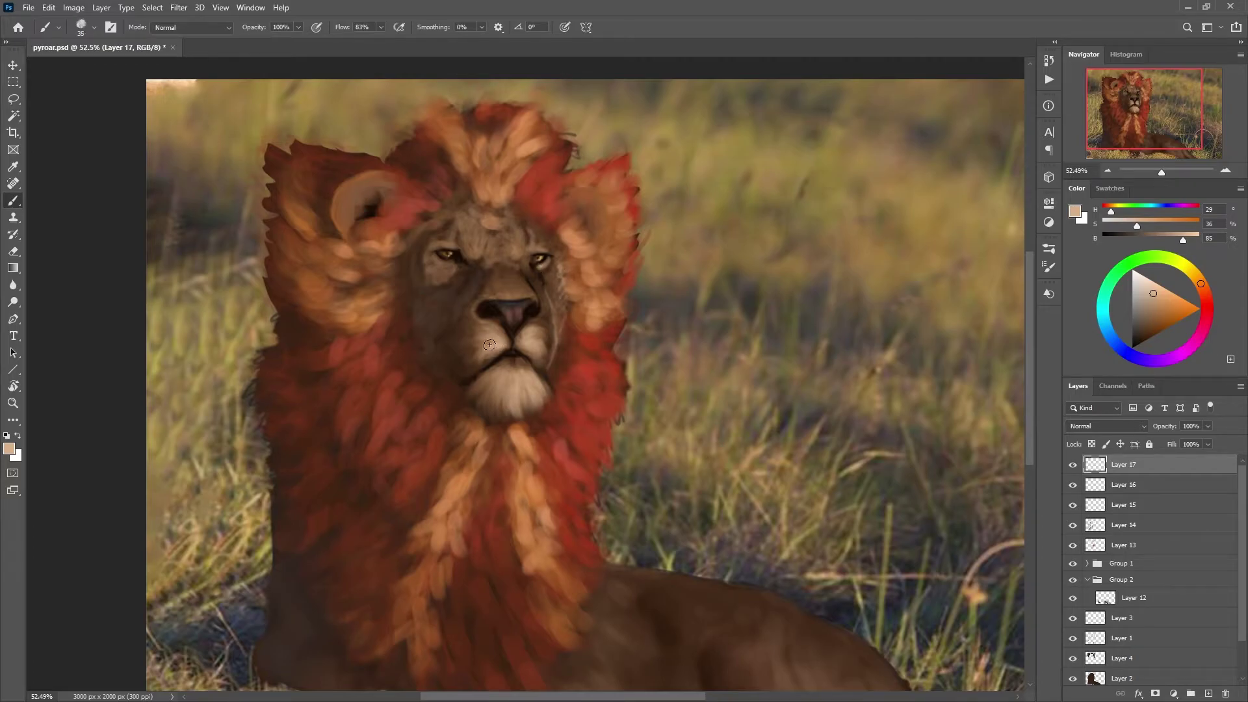
{"action": "left_click_drag", "start_coordinate": [489, 345], "coordinate": [468, 325]}
{"action": "left_click_drag", "start_coordinate": [538, 361], "coordinate": [548, 332]}
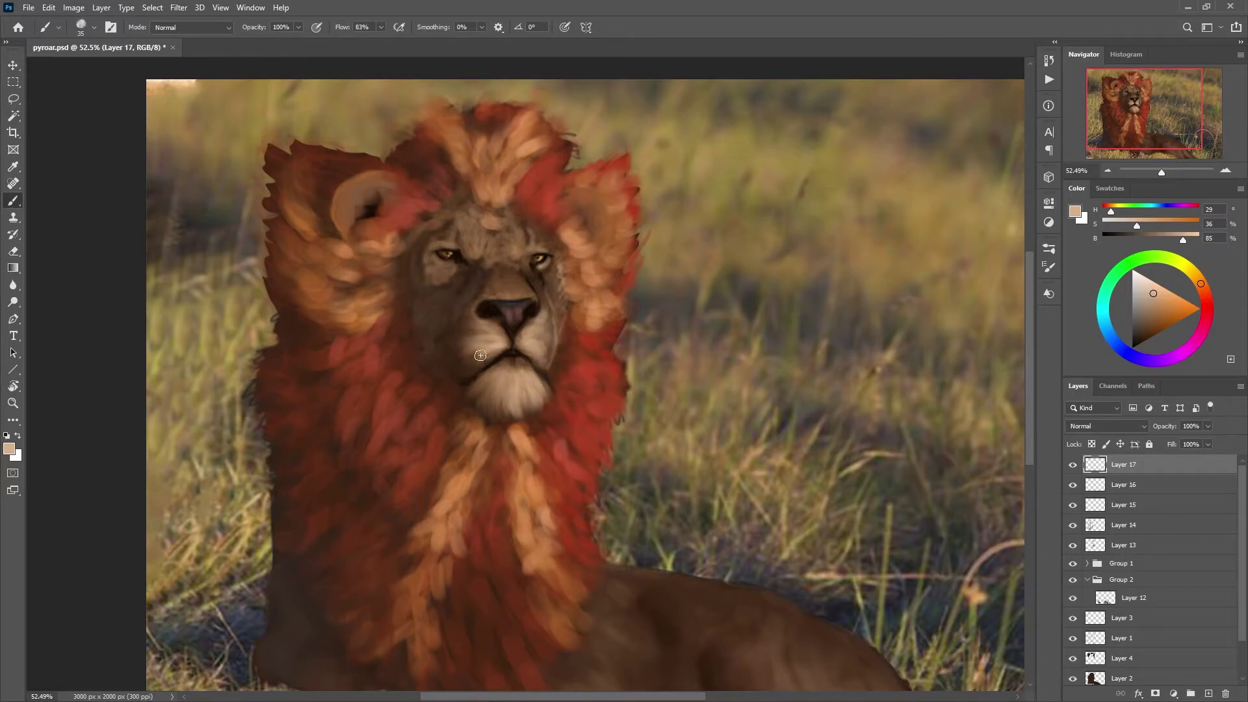
{"action": "left_click_drag", "start_coordinate": [480, 355], "coordinate": [474, 304]}
{"action": "left_click", "coordinate": [501, 271], "text": "alt"}
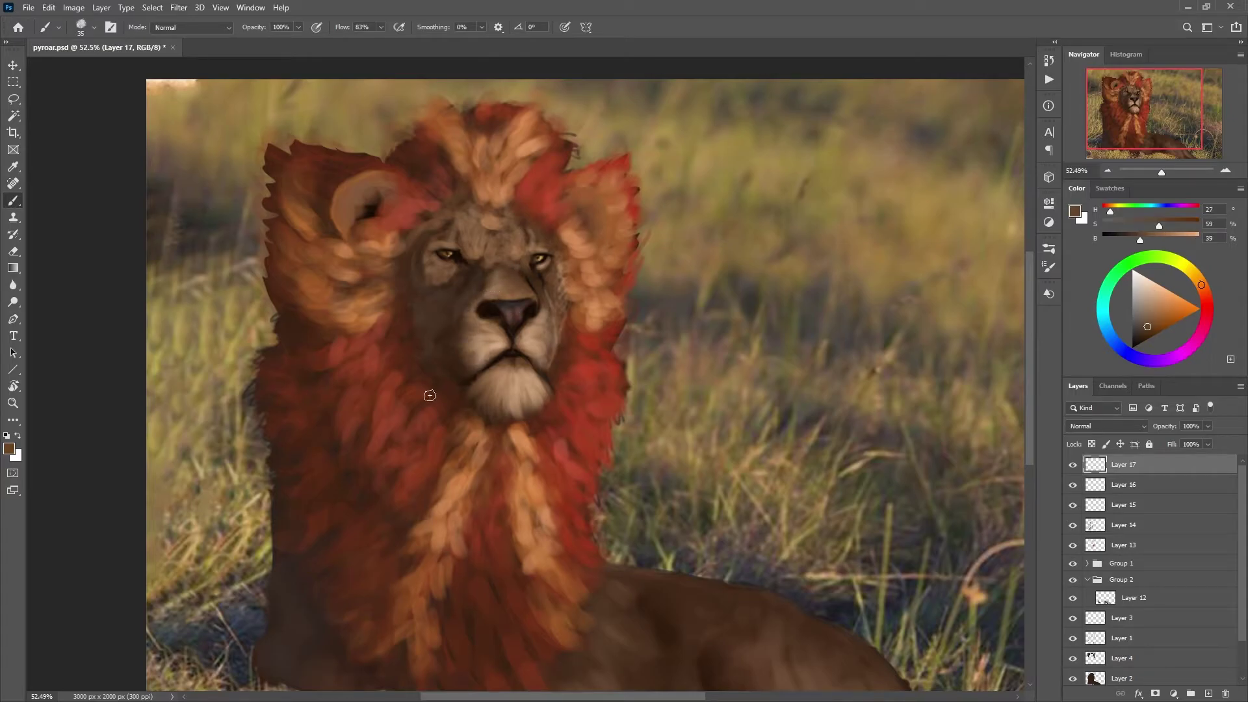
{"action": "left_click", "coordinate": [542, 396], "text": "alt"}
{"action": "mouse_move", "coordinate": [477, 239]}
{"action": "left_mouse_down"}
{"action": "mouse_move", "coordinate": [469, 224]}
{"action": "mouse_move", "coordinate": [495, 258]}
{"action": "left_mouse_up"}
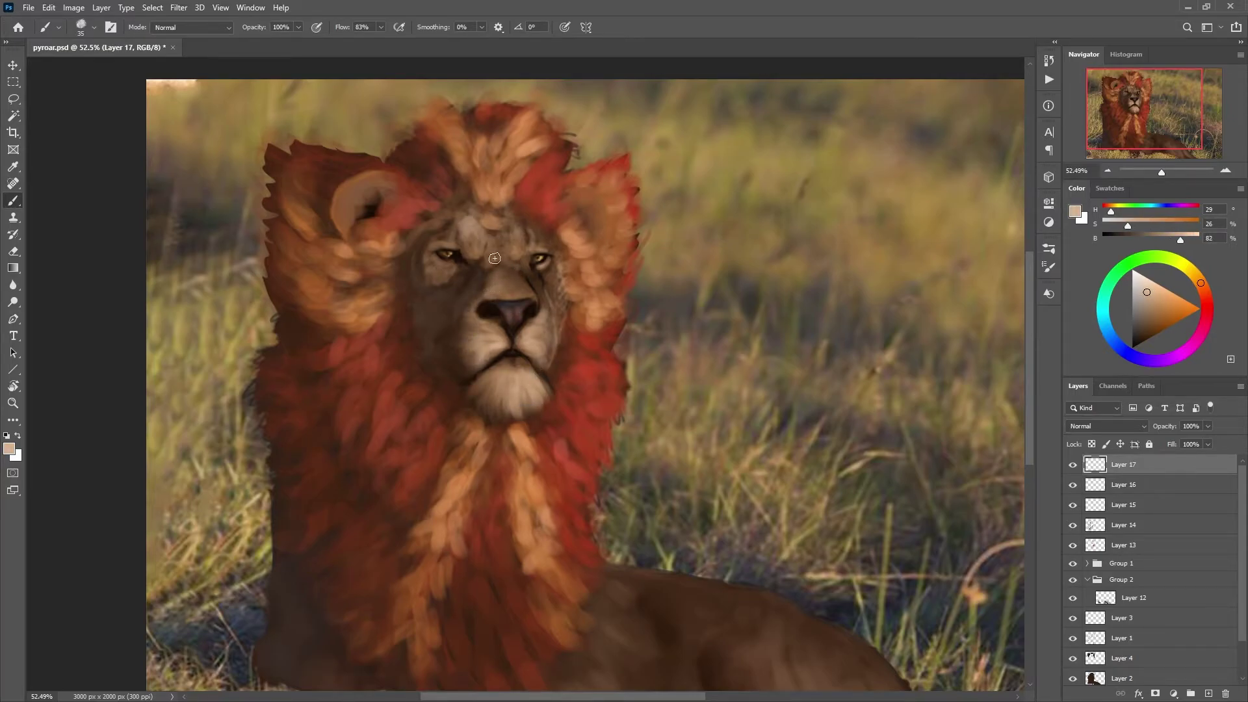
Step: Paint light fur strokes on the right cheek and add Layer 18 for darker shading
{"action": "scroll", "coordinate": [577, 275], "scroll_direction": "up", "scroll_amount": 3}
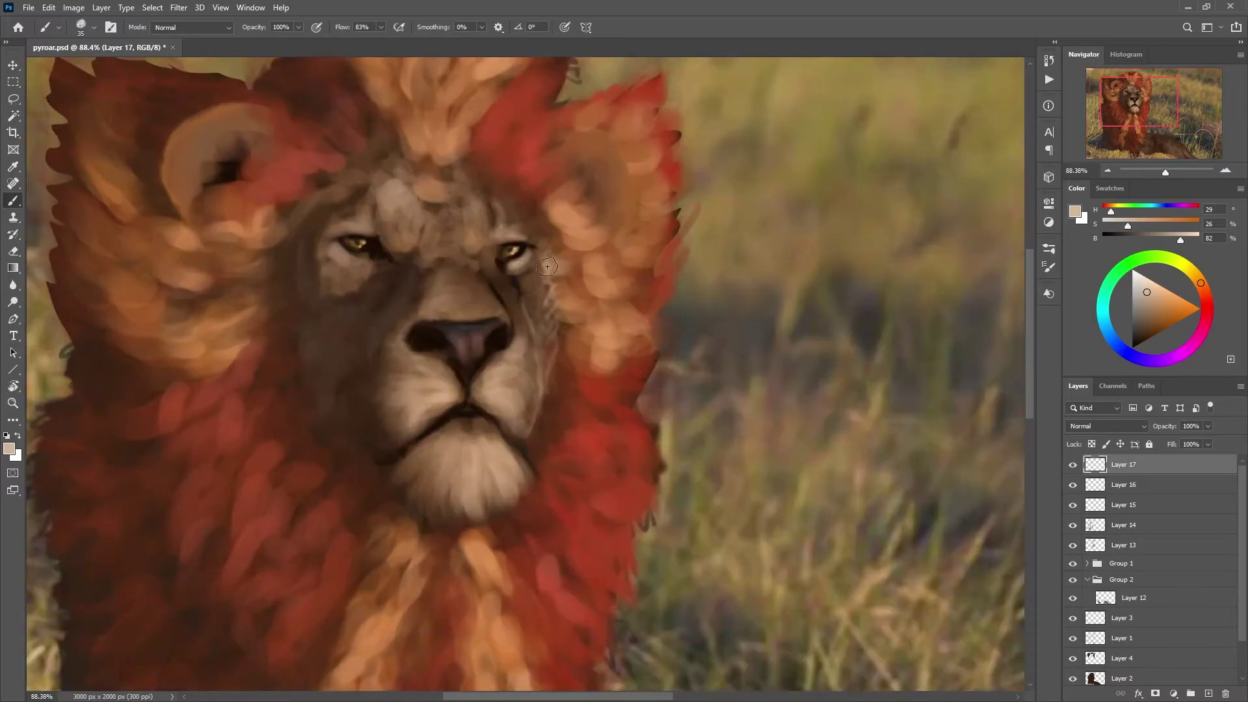
{"action": "left_click_drag", "start_coordinate": [556, 224], "coordinate": [572, 390]}
{"action": "left_click_drag", "start_coordinate": [543, 293], "coordinate": [564, 403]}
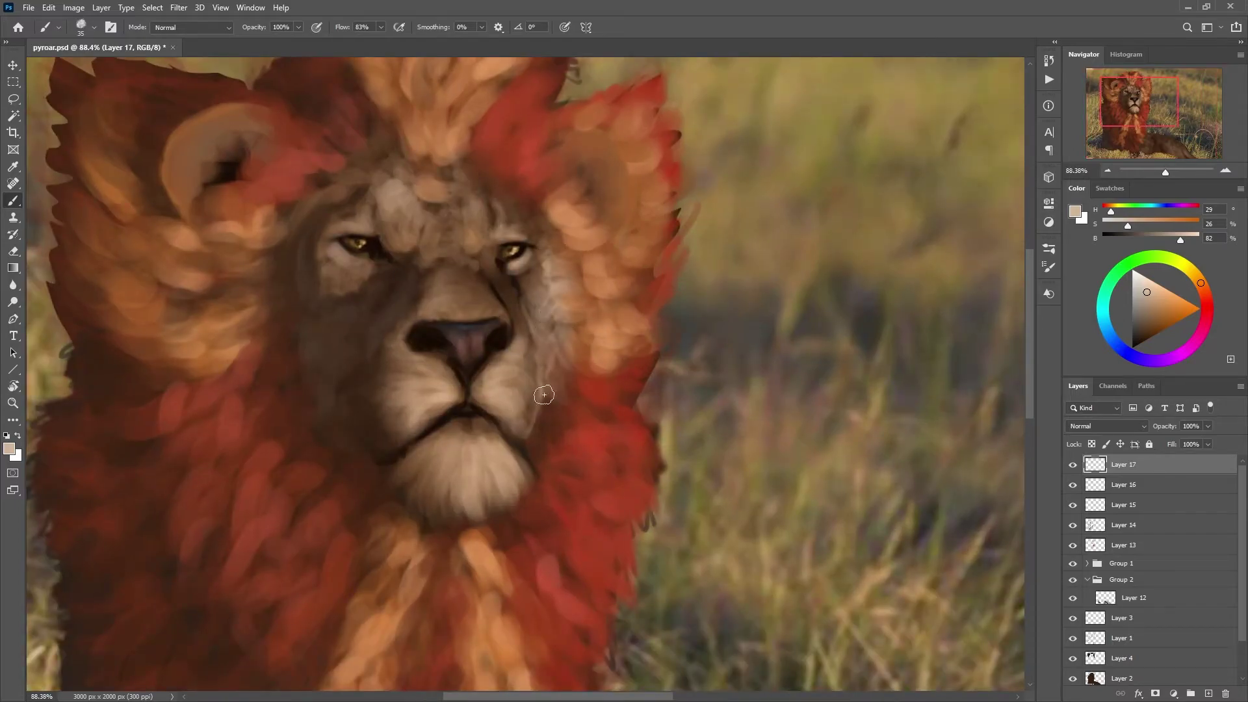
{"action": "left_click", "coordinate": [576, 394], "text": "alt"}
{"action": "key", "text": "ctrl+shift+alt+n"}
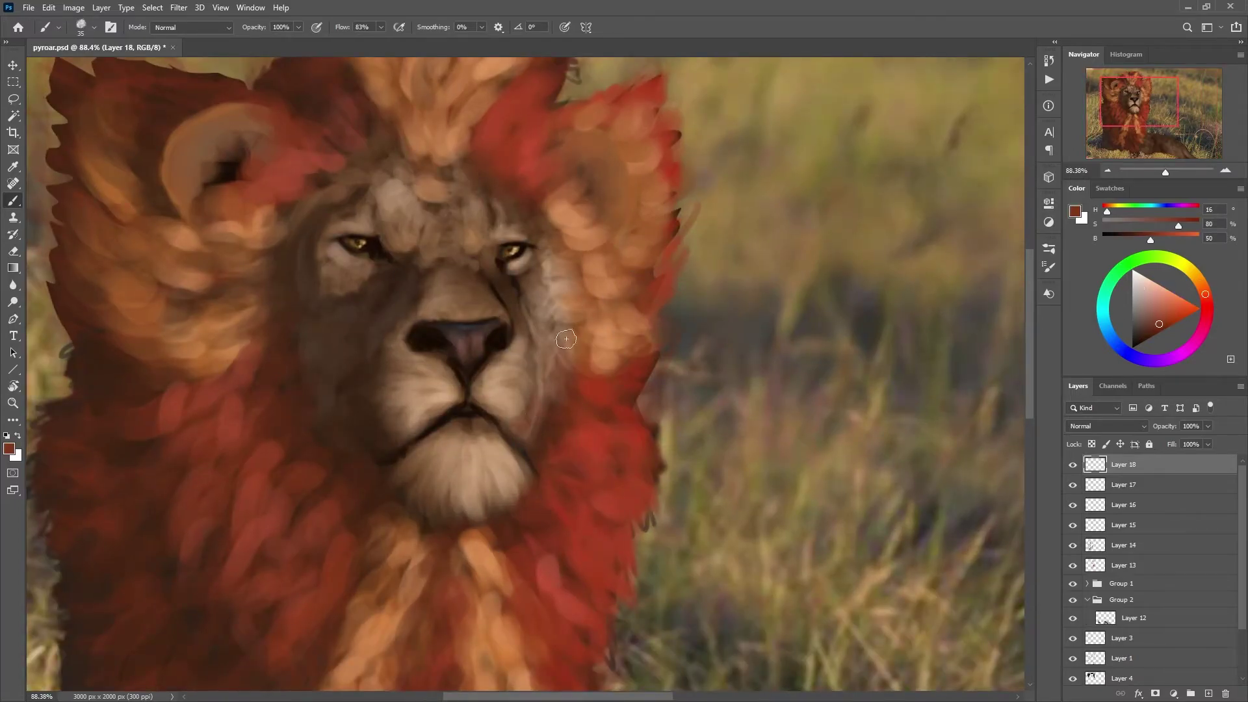
Step: Darken the right cheek edge and sample a light tan with a smaller brush
{"action": "left_click_drag", "start_coordinate": [546, 357], "coordinate": [536, 440]}
{"action": "scroll", "coordinate": [535, 260], "scroll_direction": "down", "scroll_amount": 3}
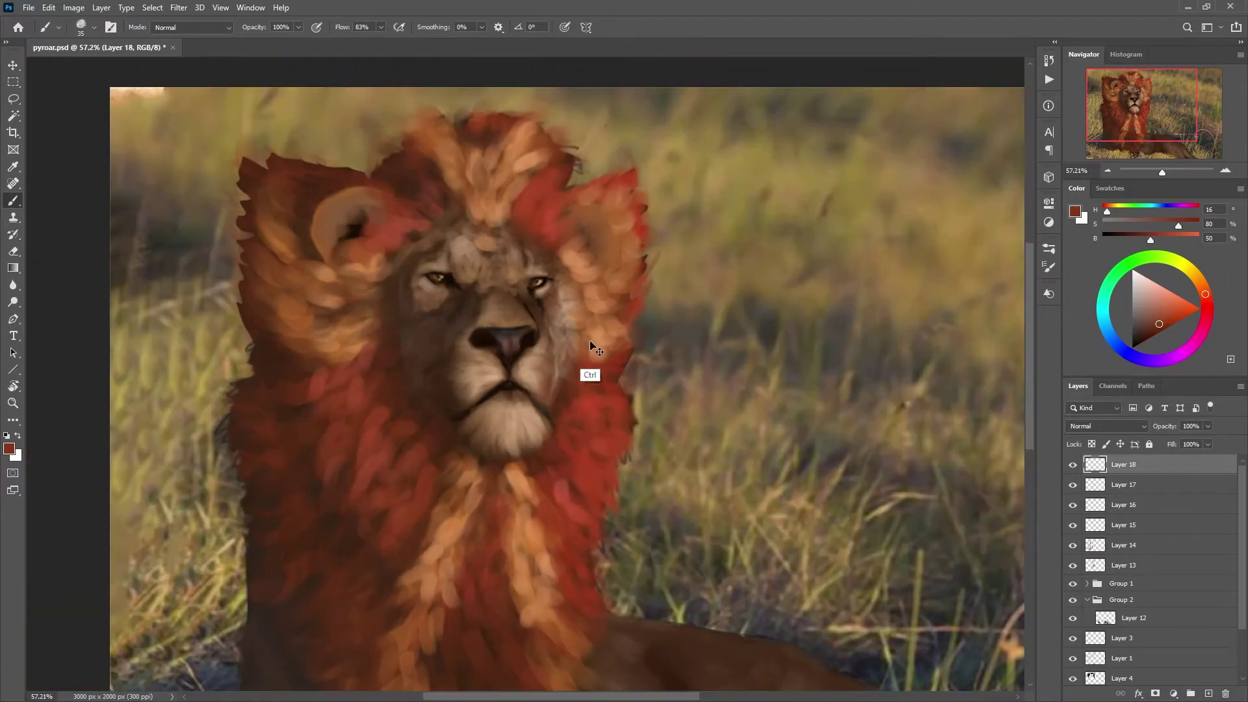
{"action": "scroll", "coordinate": [590, 353], "scroll_direction": "up", "scroll_amount": 3}
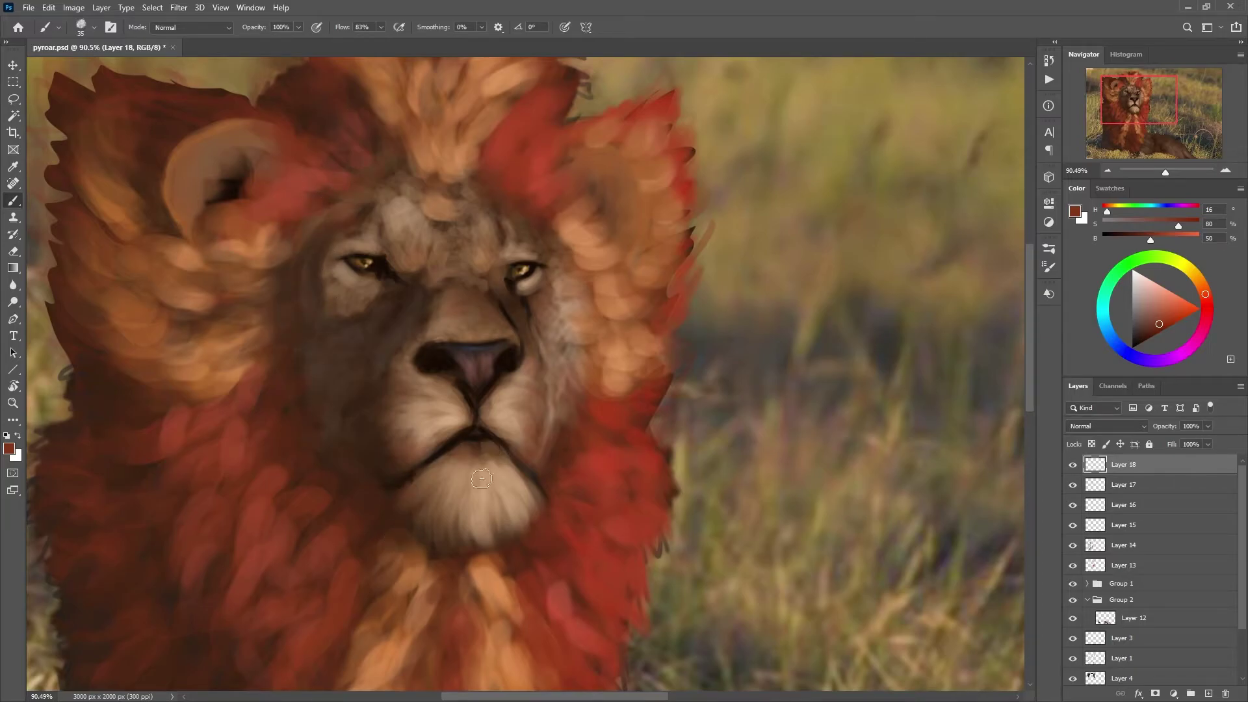
{"action": "scroll", "coordinate": [481, 479], "scroll_direction": "down", "scroll_amount": 3}
{"action": "left_click", "coordinate": [510, 445], "text": "alt"}
{"action": "scroll", "coordinate": [510, 445], "scroll_direction": "up", "scroll_amount": 3}
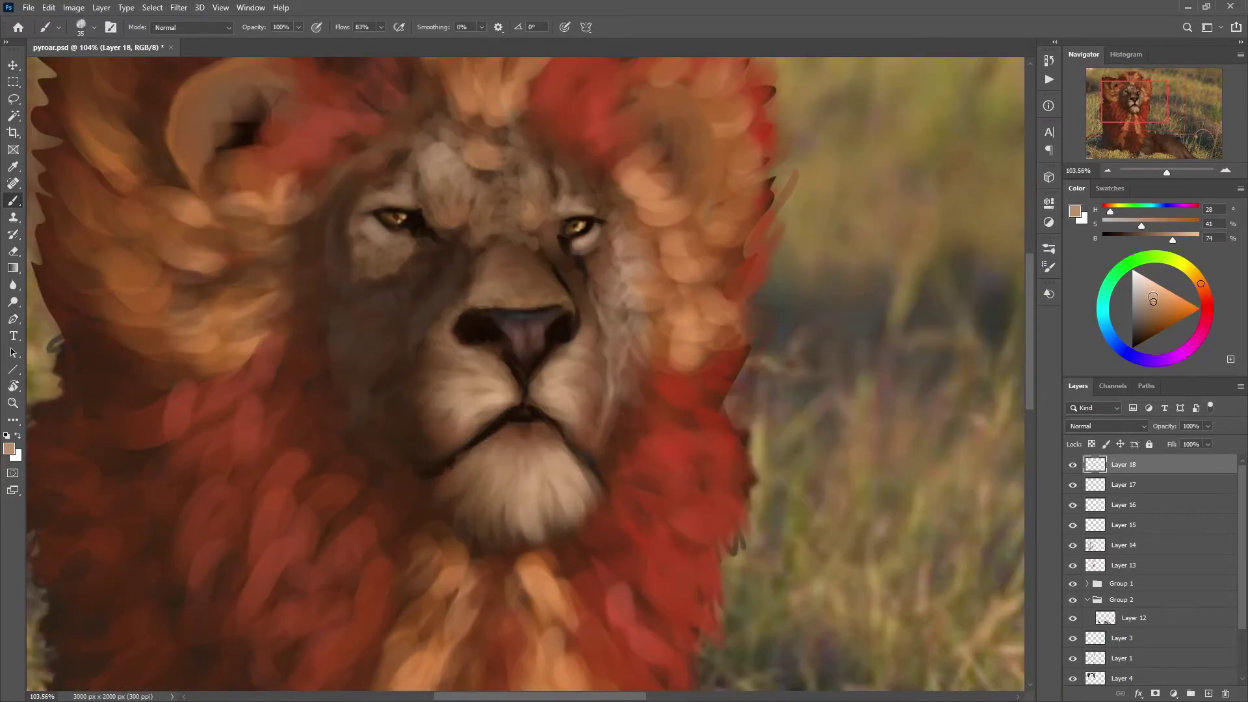
{"action": "key", "text": "bracketleft"}
{"action": "key", "text": "bracketleft"}
{"action": "key", "text": "bracketleft"}
Step: Paint a very dark brown stroke beside the face with an enlarged brush
{"action": "left_click", "coordinate": [512, 432], "text": "alt"}
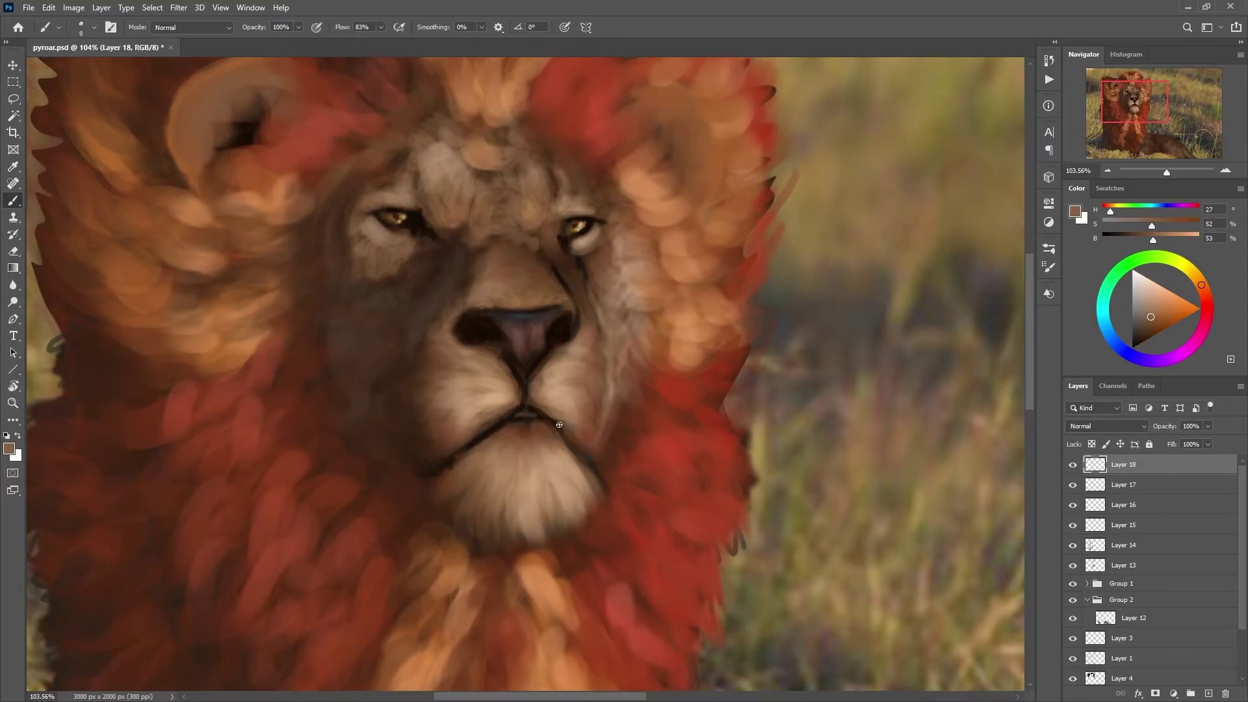
{"action": "left_click", "coordinate": [551, 436], "text": "alt"}
{"action": "left_click", "coordinate": [484, 429], "text": "alt"}
{"action": "scroll", "coordinate": [588, 556], "scroll_direction": "down", "scroll_amount": 2}
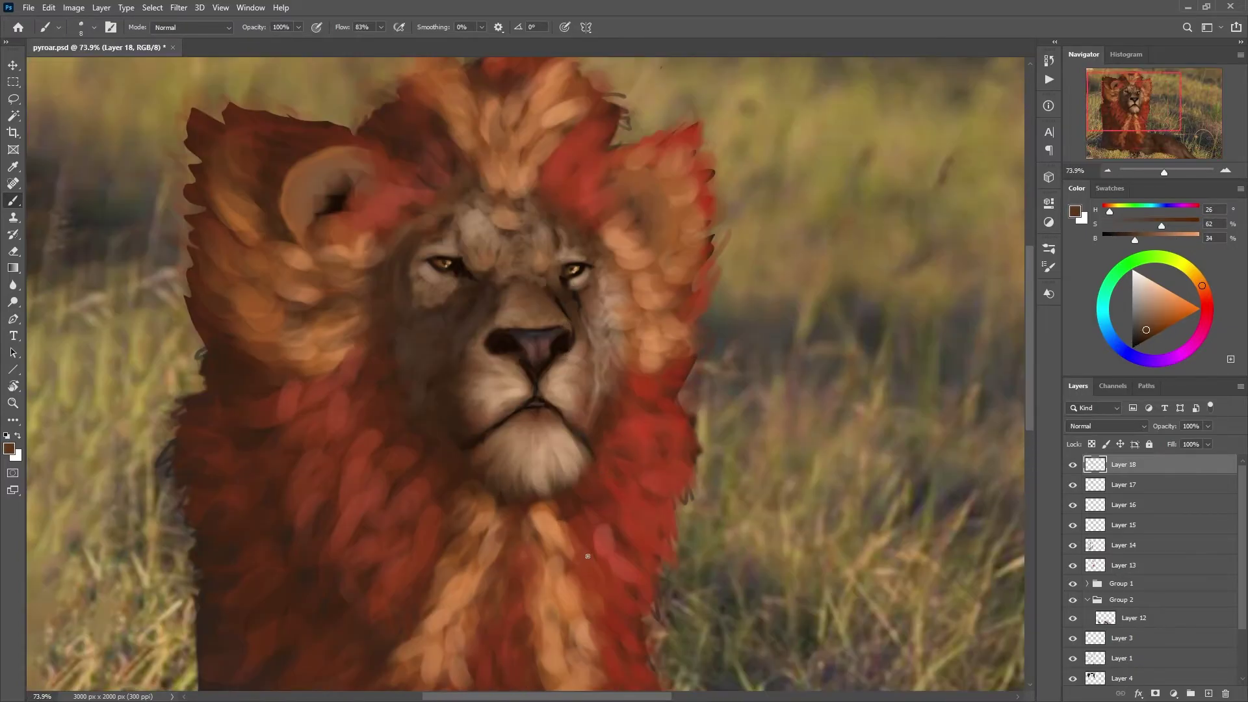
{"action": "scroll", "coordinate": [588, 556], "scroll_direction": "down", "scroll_amount": 1}
{"action": "left_click", "coordinate": [605, 295], "text": "alt"}
{"action": "key", "text": "bracketright"}
{"action": "key", "text": "bracketright"}
{"action": "key", "text": "bracketright"}
{"action": "left_click", "coordinate": [577, 316], "text": "alt"}
{"action": "mouse_move", "coordinate": [599, 284]}
{"action": "left_mouse_down"}
{"action": "mouse_move", "coordinate": [605, 350]}
{"action": "mouse_move", "coordinate": [604, 302]}
{"action": "left_mouse_up"}
Step: Sample light tan and darker red-brown colours from the painted mane
{"action": "left_click", "coordinate": [604, 355], "text": "alt"}
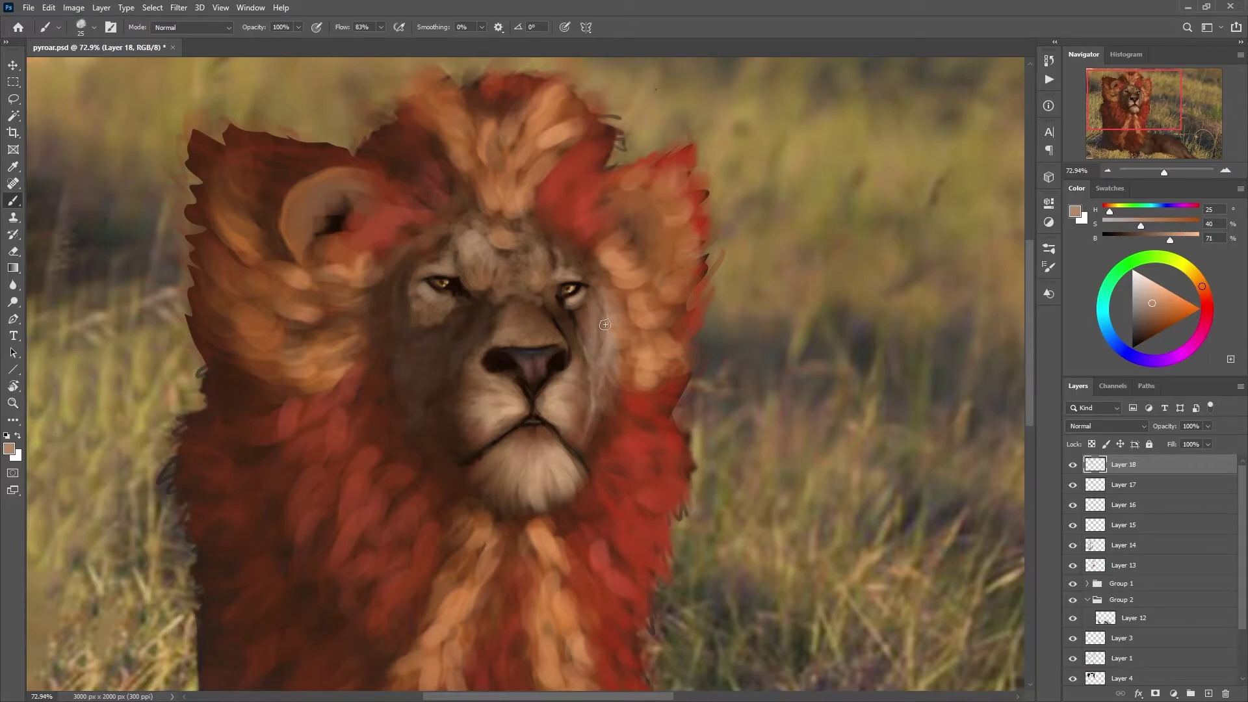
{"action": "left_click", "coordinate": [588, 315], "text": "alt"}
{"action": "scroll", "coordinate": [617, 280], "scroll_direction": "up", "scroll_amount": 1}
{"action": "left_click", "coordinate": [623, 284], "text": "alt"}
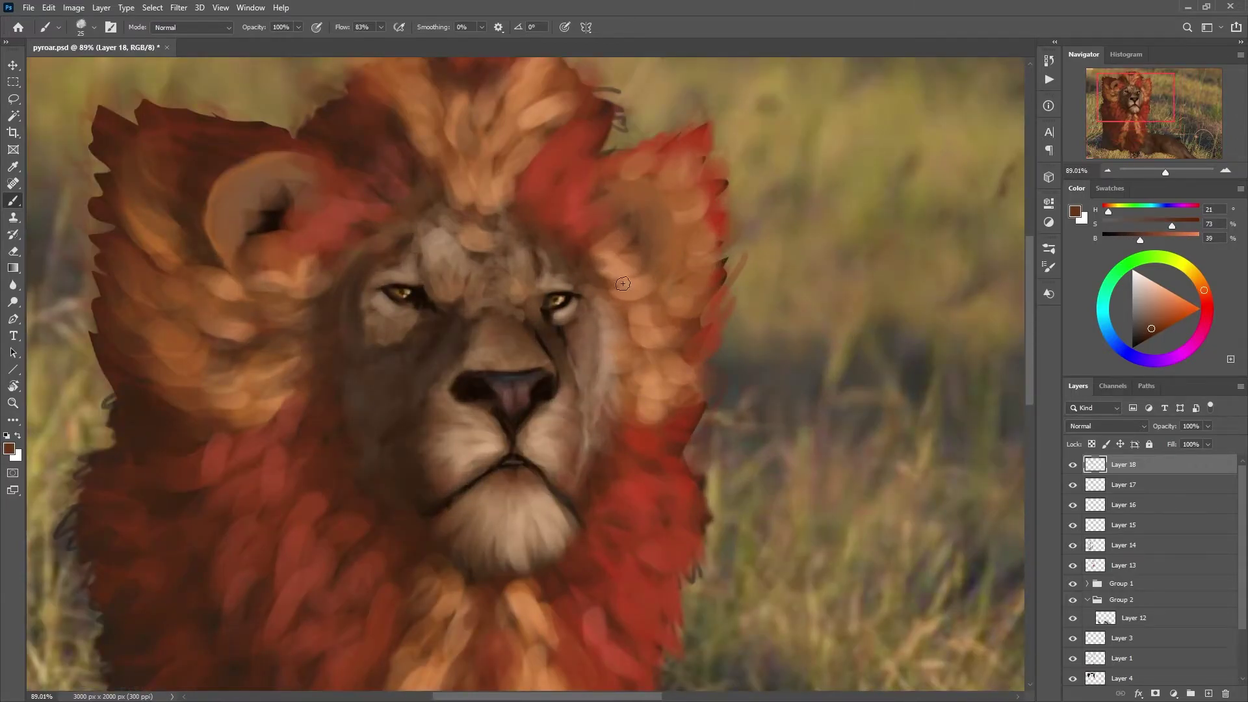
{"action": "scroll", "coordinate": [622, 283], "scroll_direction": "down", "scroll_amount": 4}
{"action": "scroll", "coordinate": [644, 260], "scroll_direction": "up", "scroll_amount": 2}
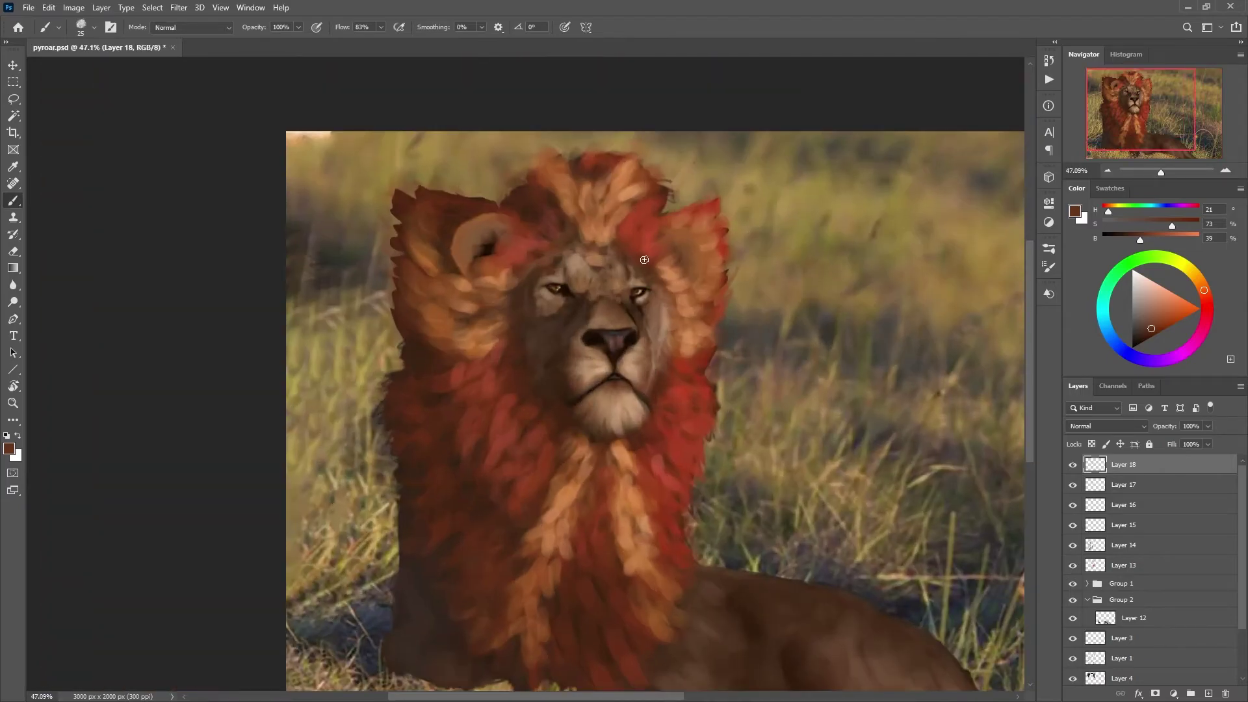
{"action": "scroll", "coordinate": [644, 260], "scroll_direction": "up", "scroll_amount": 2}
{"action": "left_click", "coordinate": [650, 286], "text": "alt"}
{"action": "left_click", "coordinate": [643, 267], "text": "alt"}
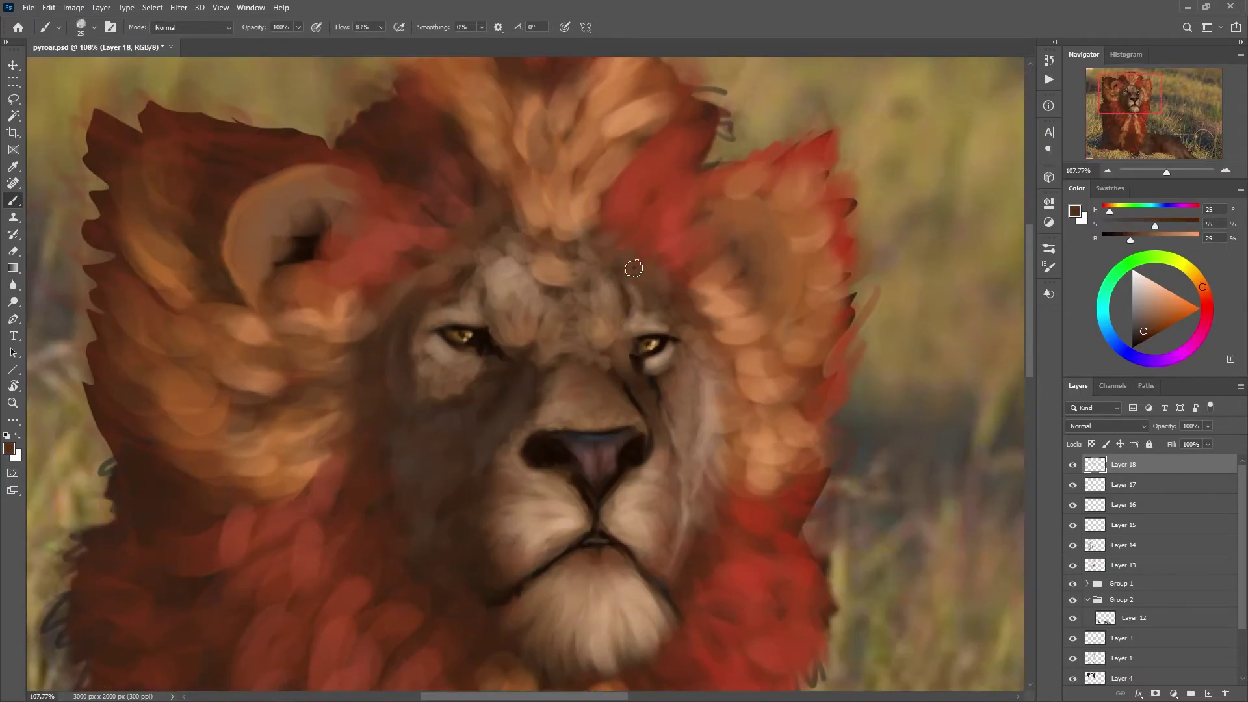
{"action": "scroll", "coordinate": [634, 268], "scroll_direction": "down", "scroll_amount": 4}
{"action": "scroll", "coordinate": [599, 375], "scroll_direction": "up", "scroll_amount": 2}
{"action": "scroll", "coordinate": [653, 401], "scroll_direction": "down", "scroll_amount": 1}
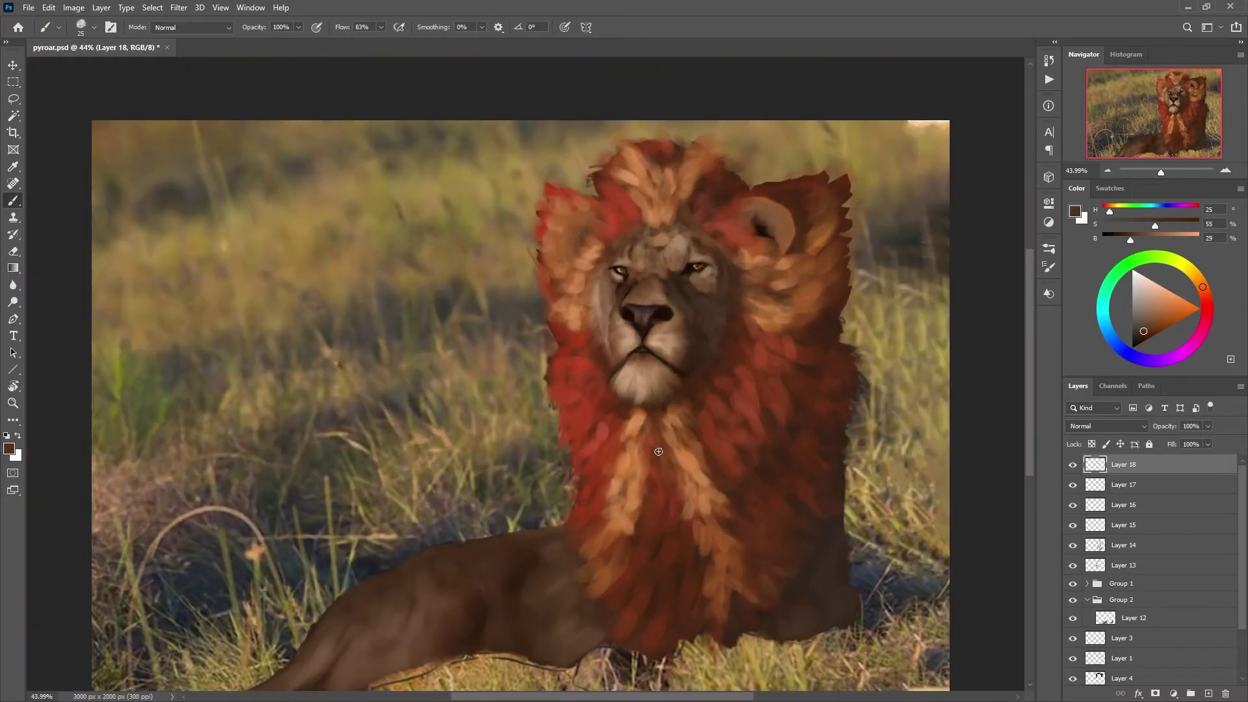
Step: Add Layer 19 and sample dark, bright and lighter reds plus chin tan for mane strokes
{"action": "key", "text": "ctrl+shift+alt+n"}
{"action": "left_click", "coordinate": [736, 392], "text": "alt"}
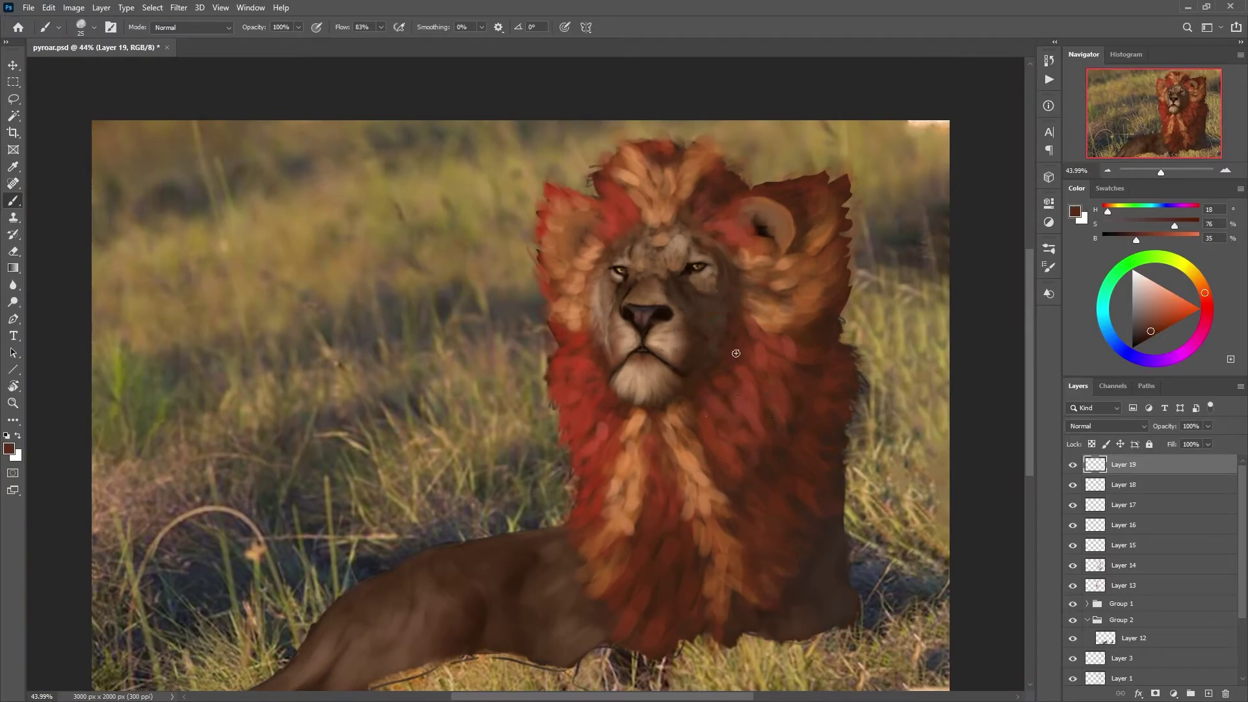
{"action": "left_click", "coordinate": [726, 371], "text": "alt"}
{"action": "left_click", "coordinate": [669, 376], "text": "alt"}
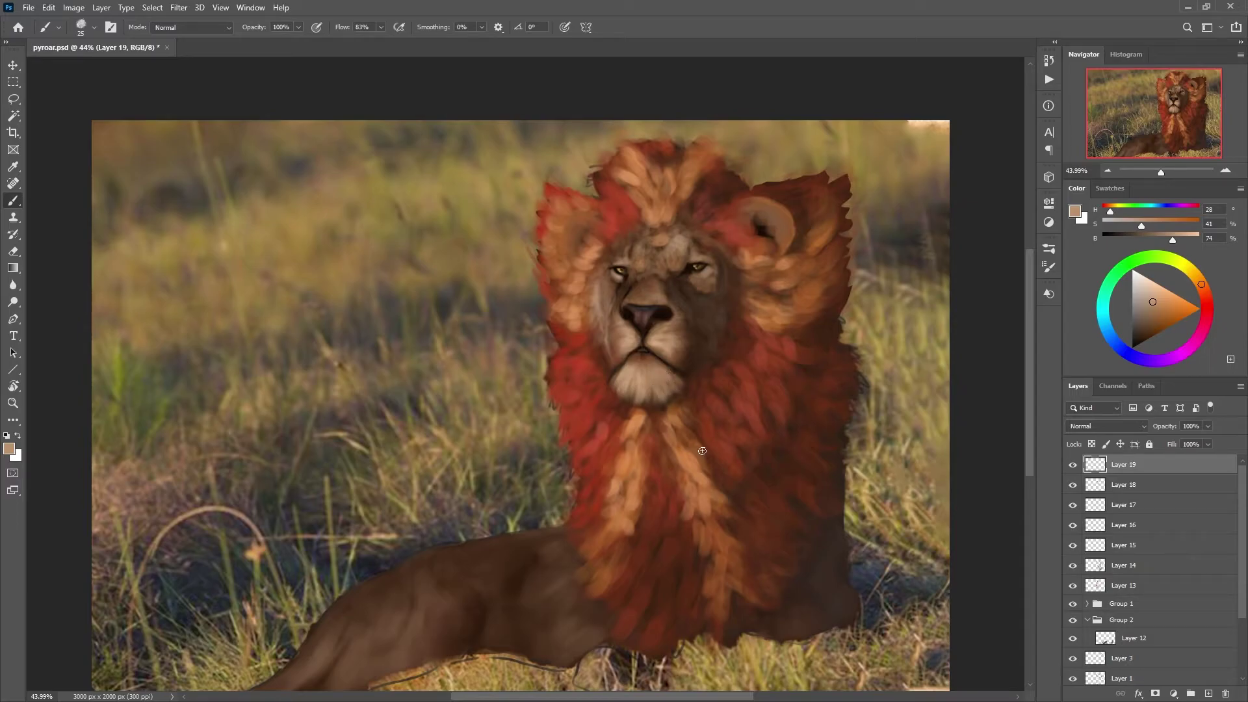
{"action": "scroll", "coordinate": [702, 451], "scroll_direction": "up", "scroll_amount": 1}
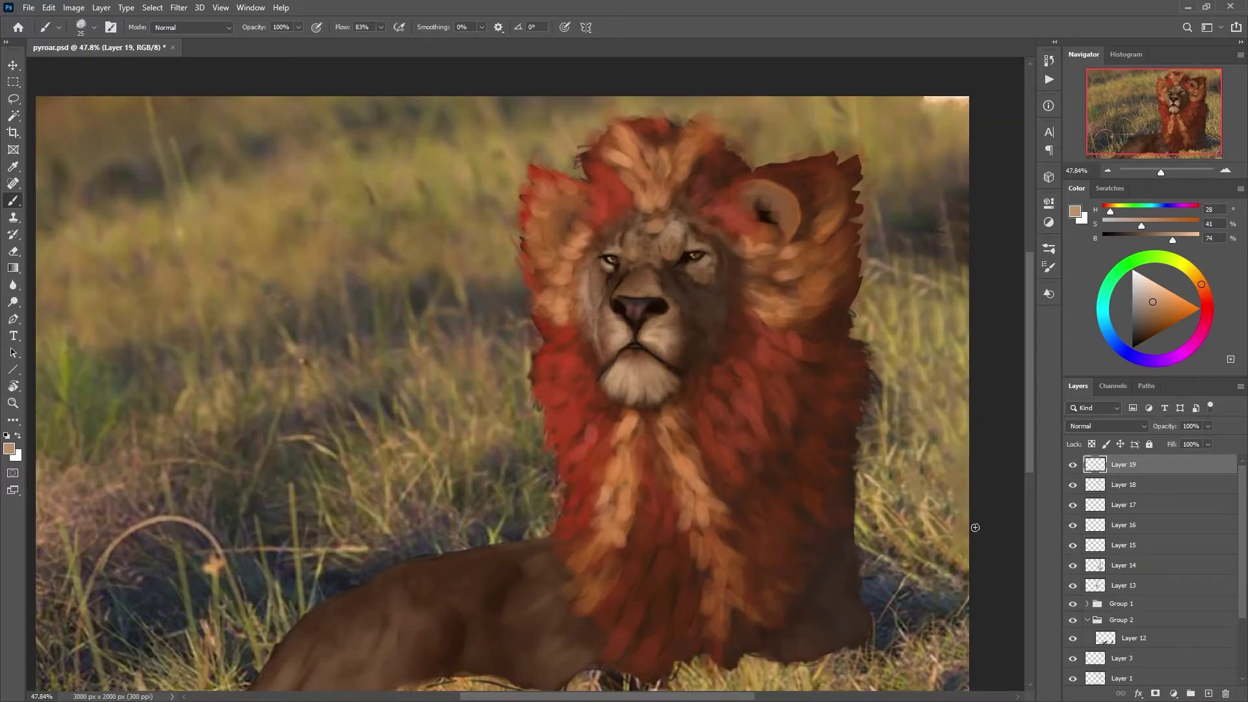
{"action": "scroll", "coordinate": [781, 449], "scroll_direction": "down", "scroll_amount": 4}
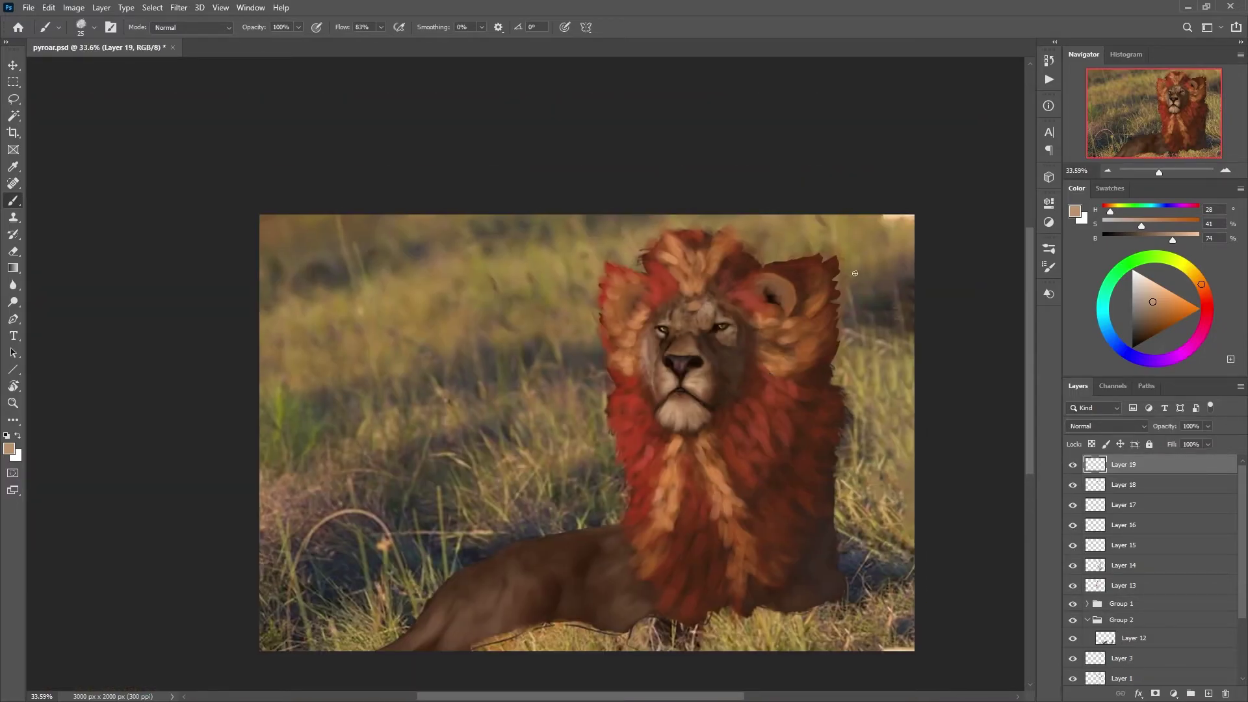
{"action": "scroll", "coordinate": [676, 364], "scroll_direction": "up", "scroll_amount": 1}
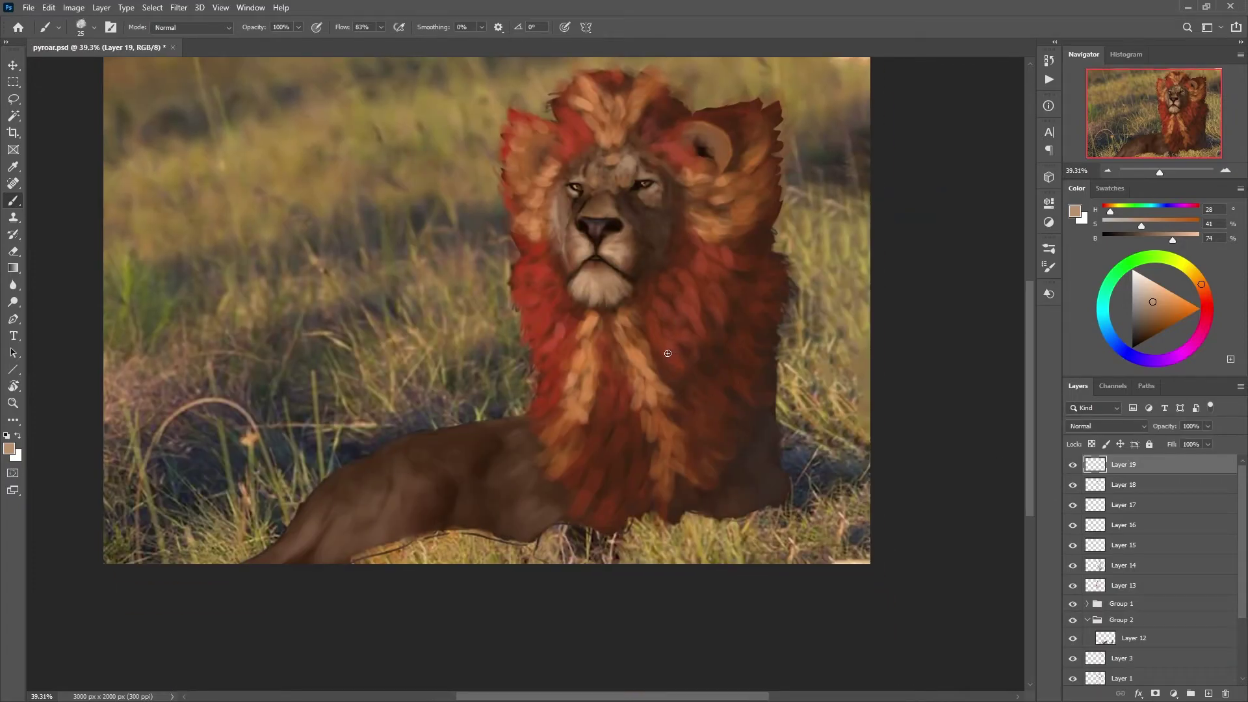
{"action": "left_click", "coordinate": [539, 378], "text": "alt"}
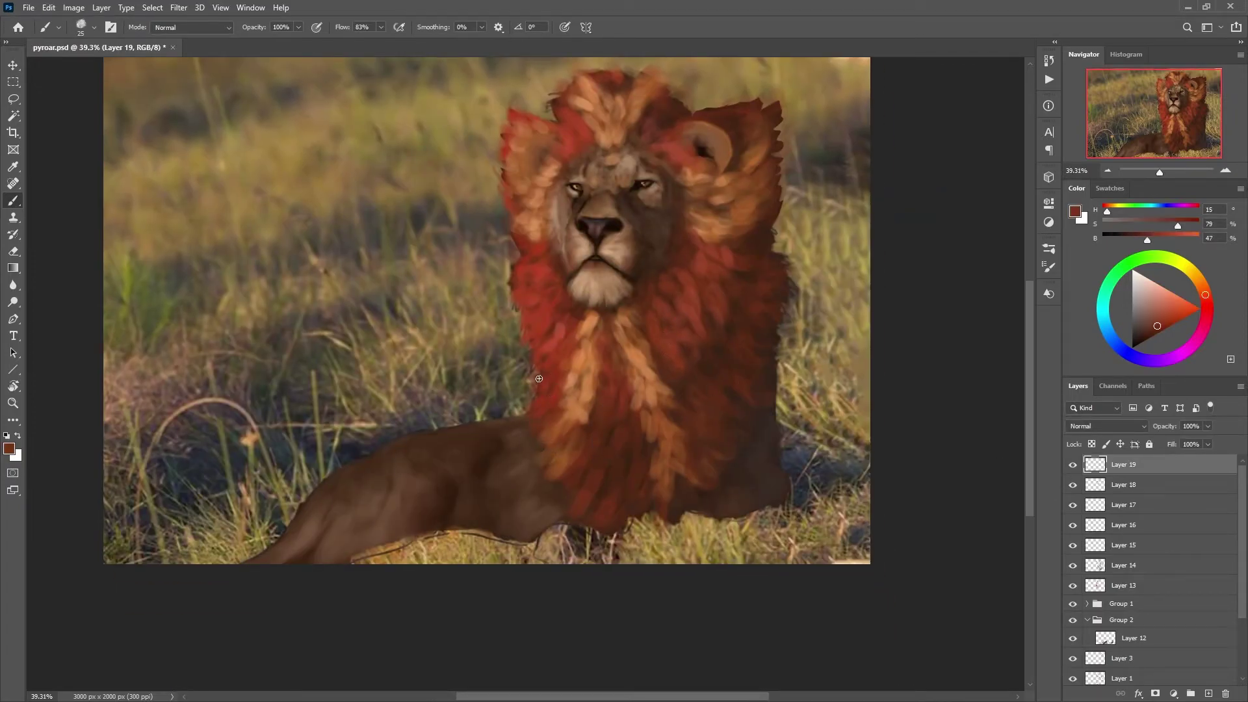
{"action": "left_click", "coordinate": [551, 345], "text": "alt"}
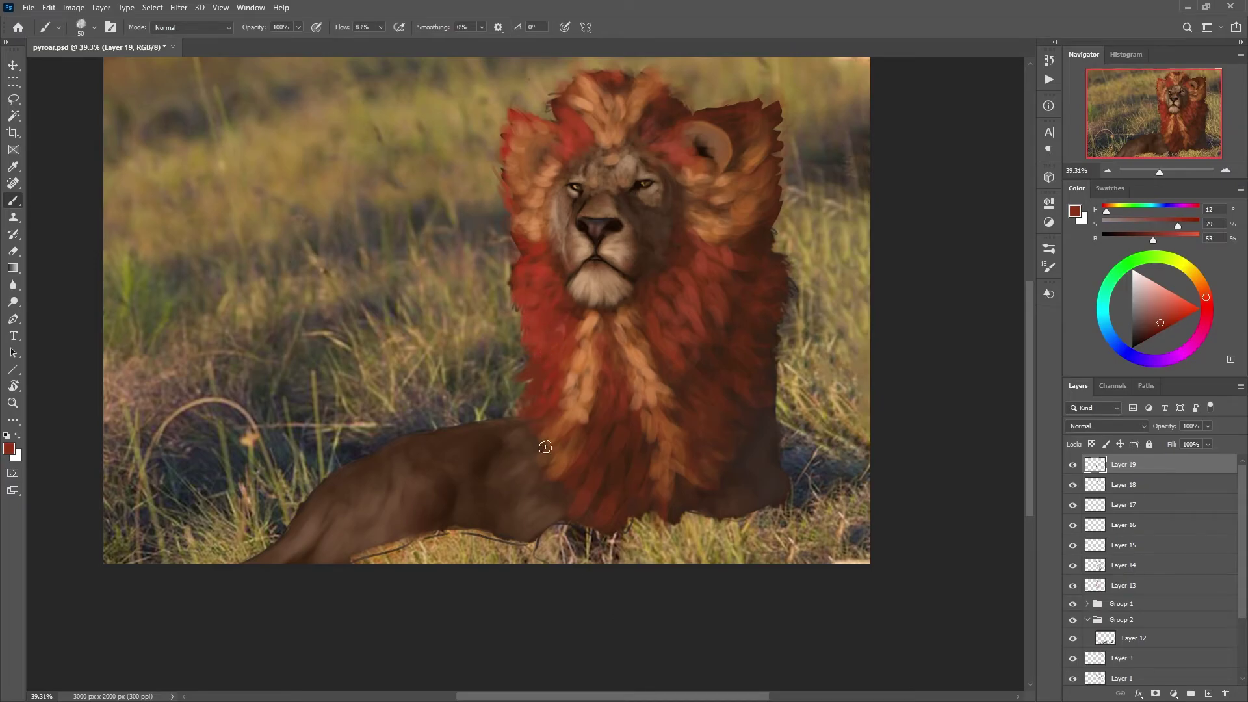
{"action": "key", "text": "bracketleft"}
{"action": "left_click", "coordinate": [558, 378], "text": "alt"}
{"action": "scroll", "coordinate": [502, 420], "scroll_direction": "down", "scroll_amount": 1}
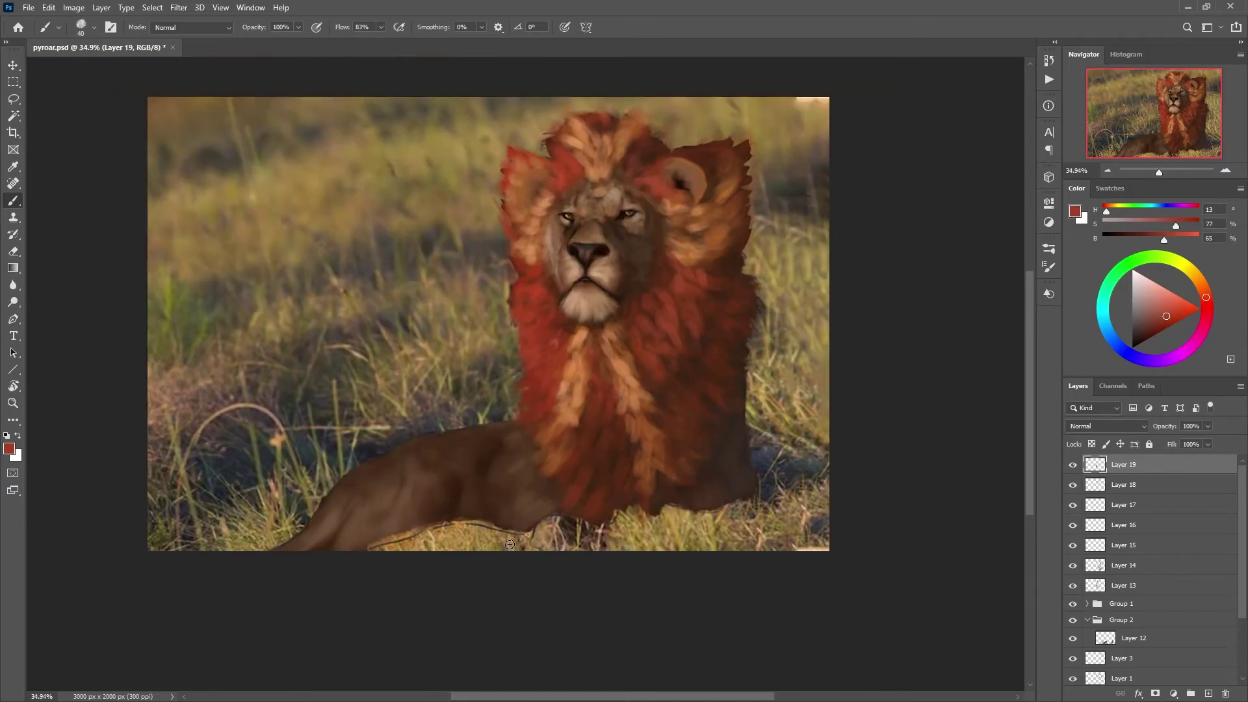
{"action": "key", "text": "bracketright"}
{"action": "key", "text": "bracketright"}
{"action": "key", "text": "bracketright"}
Step: Add Layers 20 and 21 and sample a dark brown for shadows
{"action": "key", "text": "ctrl+shift+alt+n"}
{"action": "left_click", "coordinate": [766, 528], "text": "alt"}
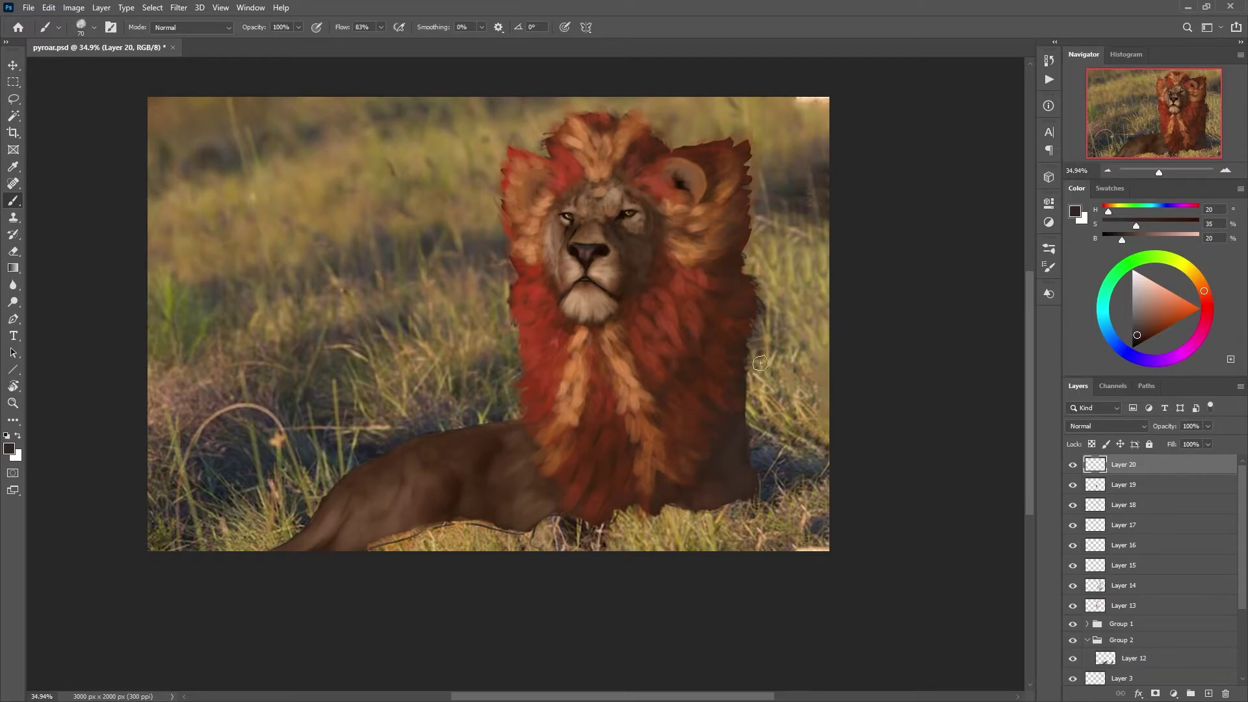
{"action": "scroll", "coordinate": [719, 404], "scroll_direction": "down", "scroll_amount": 2}
{"action": "scroll", "coordinate": [570, 534], "scroll_direction": "up", "scroll_amount": 1}
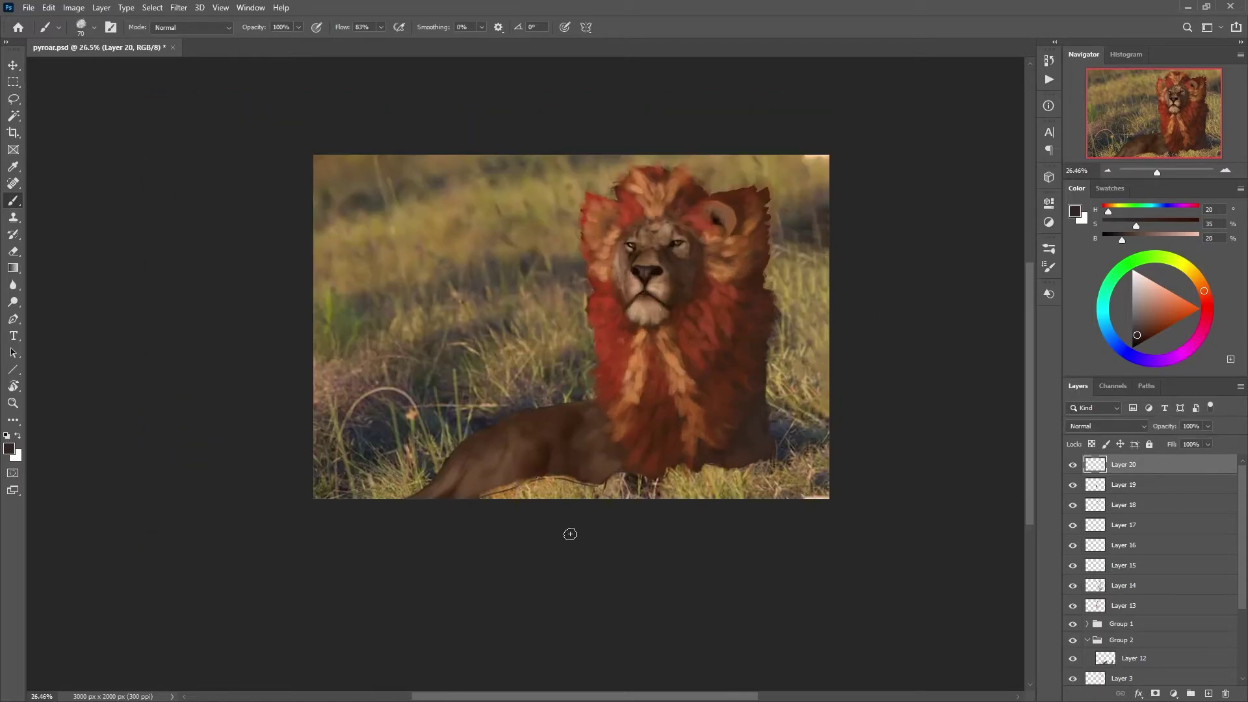
{"action": "key", "text": "ctrl+shift+alt+n"}
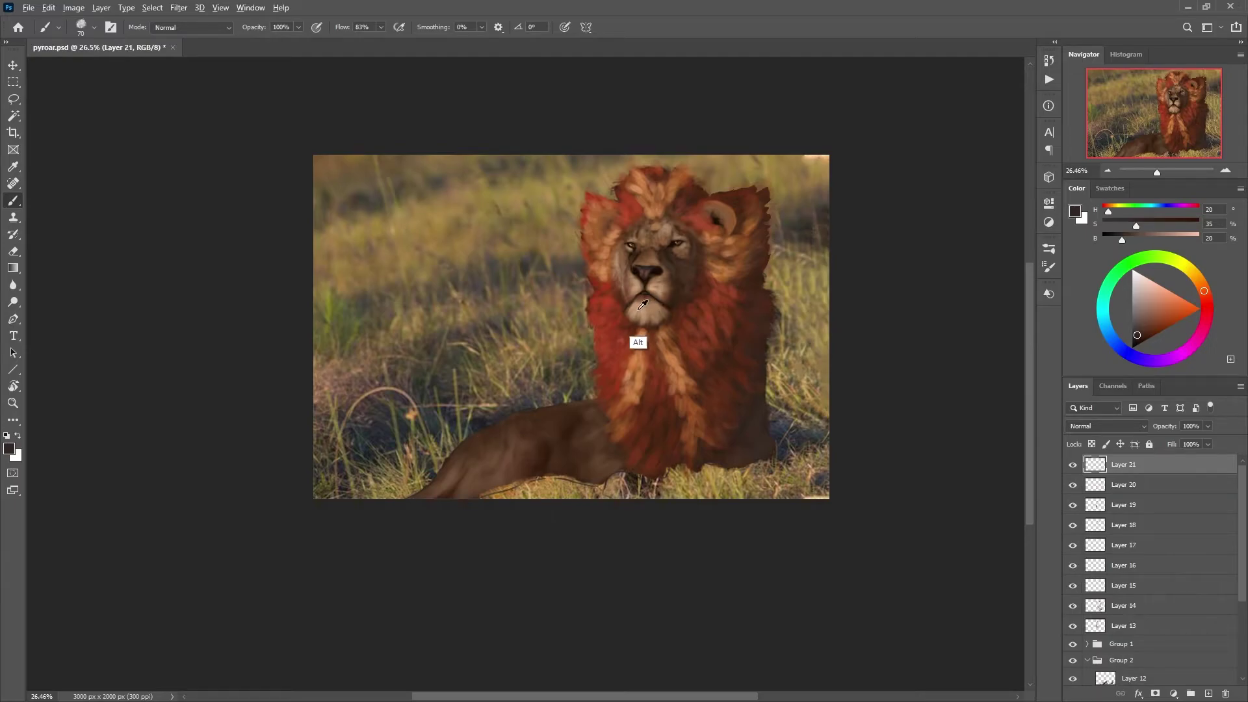
Step: Paint light and darker tan highlights over the lion's foreleg and shoulder
{"action": "left_click", "coordinate": [638, 339], "text": "alt"}
{"action": "mouse_move", "coordinate": [530, 462]}
{"action": "left_mouse_down"}
{"action": "mouse_move", "coordinate": [513, 408]}
{"action": "mouse_move", "coordinate": [536, 471]}
{"action": "mouse_move", "coordinate": [439, 494]}
{"action": "mouse_move", "coordinate": [509, 454]}
{"action": "mouse_move", "coordinate": [539, 484]}
{"action": "mouse_move", "coordinate": [467, 481]}
{"action": "mouse_move", "coordinate": [542, 445]}
{"action": "mouse_move", "coordinate": [501, 455]}
{"action": "mouse_move", "coordinate": [524, 433]}
{"action": "mouse_move", "coordinate": [450, 468]}
{"action": "mouse_move", "coordinate": [500, 497]}
{"action": "mouse_move", "coordinate": [596, 496]}
{"action": "mouse_move", "coordinate": [653, 546]}
{"action": "mouse_move", "coordinate": [598, 490]}
{"action": "mouse_move", "coordinate": [537, 476]}
{"action": "mouse_move", "coordinate": [601, 462]}
{"action": "left_mouse_up"}
{"action": "left_click", "coordinate": [506, 468], "text": "alt"}
{"action": "left_click", "coordinate": [489, 464], "text": "alt"}
{"action": "key", "text": "e"}
{"action": "key", "text": "b"}
{"action": "left_click", "coordinate": [500, 444], "text": "alt"}
{"action": "left_click", "coordinate": [506, 448], "text": "alt"}
{"action": "left_click", "coordinate": [451, 468], "text": "alt"}
Step: Soften the foreleg strokes with Blur and Smudge, then erase stray paint
{"action": "key", "text": "r"}
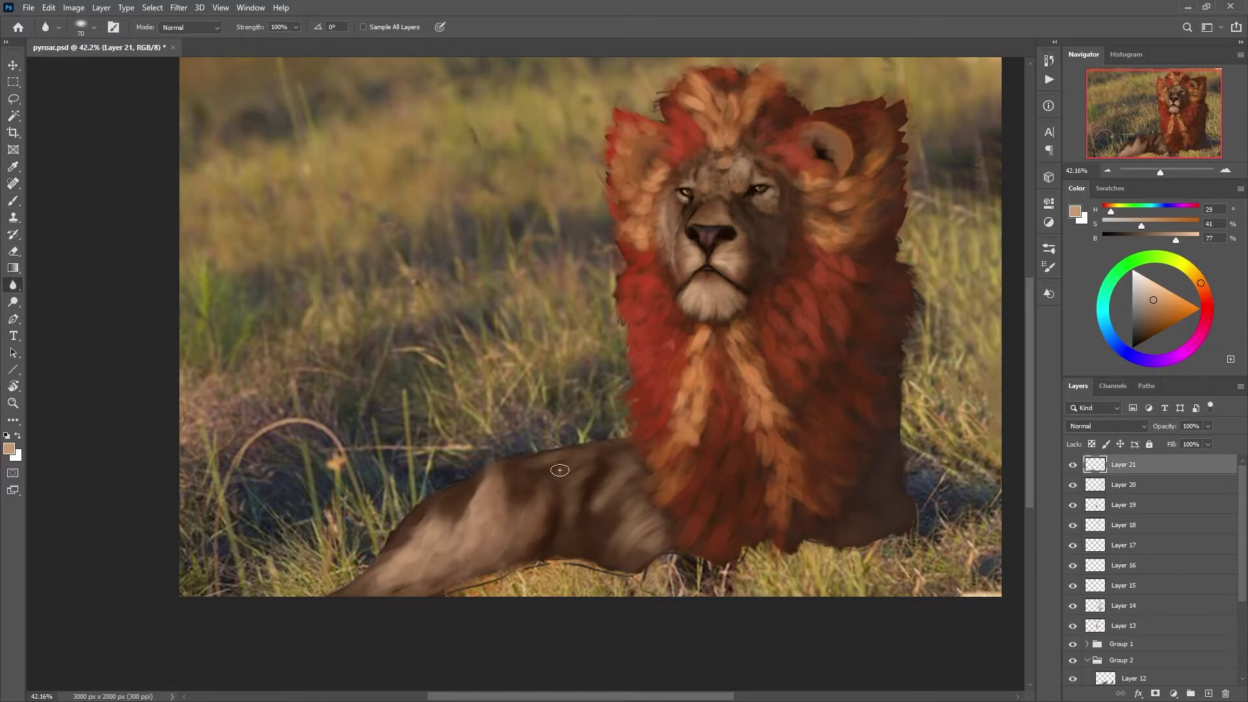
{"action": "key", "text": "r"}
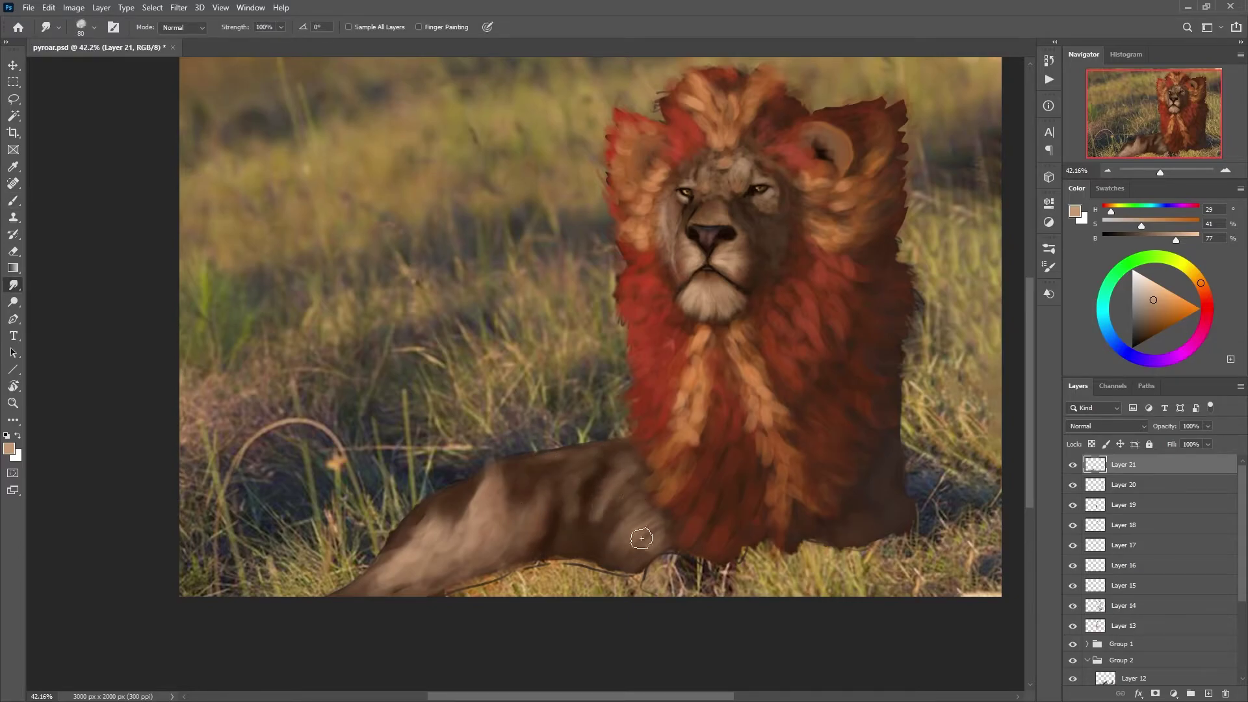
{"action": "scroll", "coordinate": [619, 421], "scroll_direction": "down", "scroll_amount": 2}
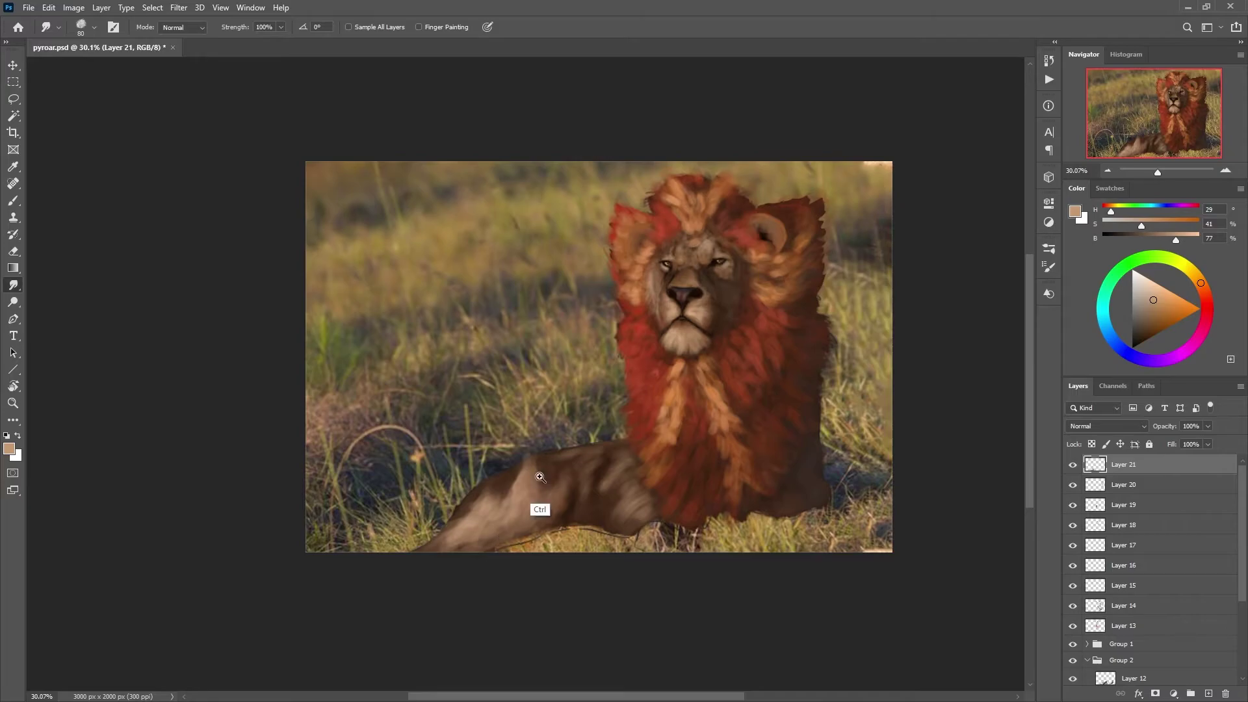
{"action": "scroll", "coordinate": [529, 510], "scroll_direction": "up", "scroll_amount": 3}
{"action": "key", "text": "e"}
{"action": "scroll", "coordinate": [705, 407], "scroll_direction": "down", "scroll_amount": 3}
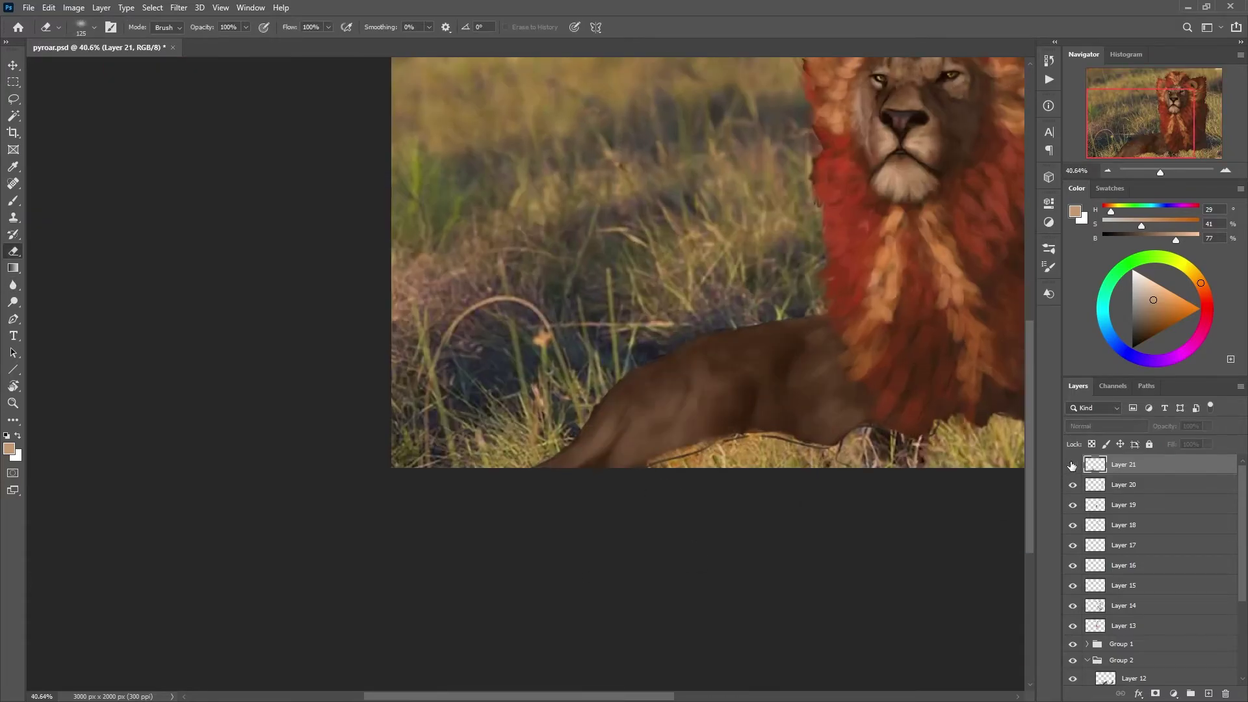
{"action": "scroll", "coordinate": [593, 580], "scroll_direction": "down", "scroll_amount": 2}
Step: Paint red-brown, brown and light tan shading on the lion's lower body on a new layer
{"action": "key", "text": "b"}
{"action": "left_click", "coordinate": [676, 465], "text": "alt"}
{"action": "key", "text": "ctrl+shift+alt+n"}
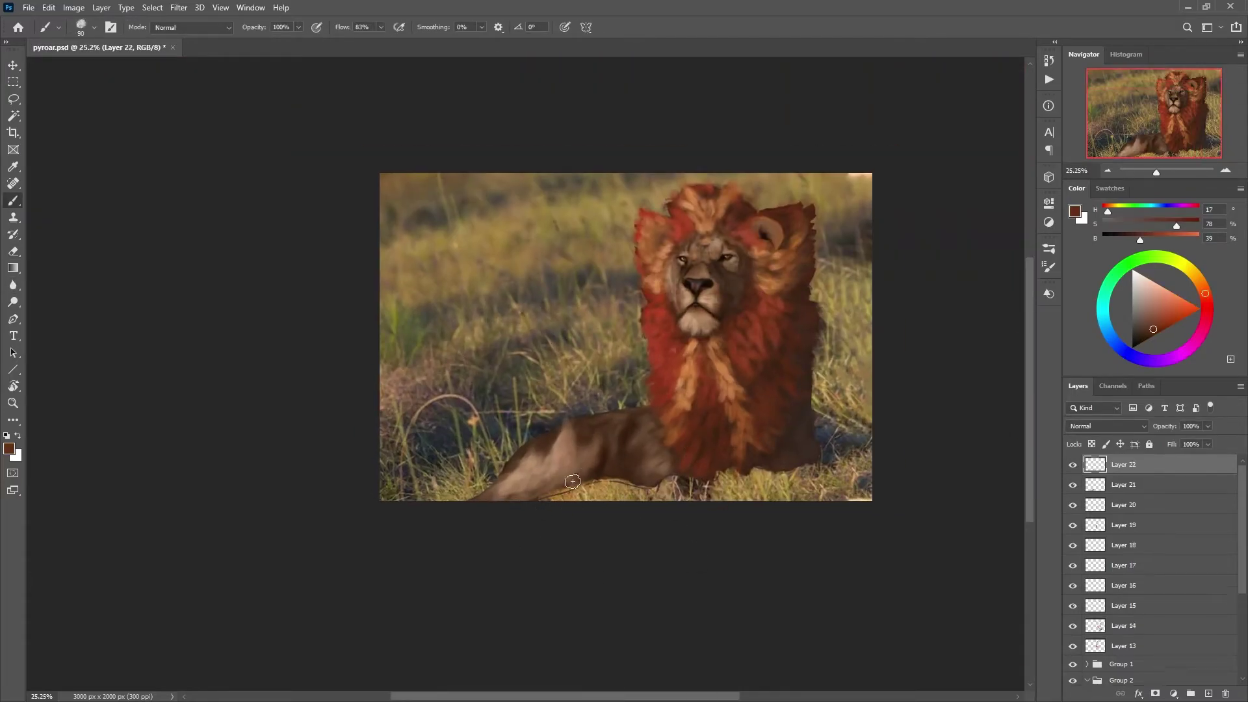
{"action": "left_click", "coordinate": [646, 456], "text": "alt"}
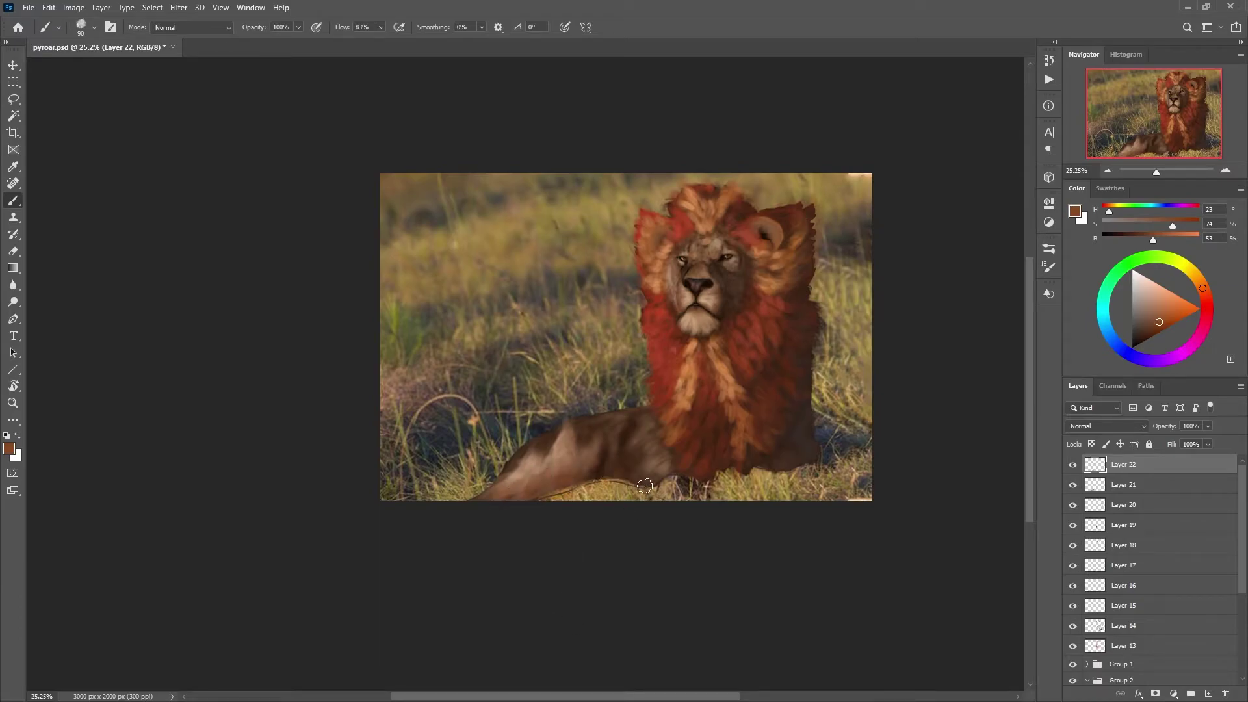
{"action": "left_click", "coordinate": [618, 488], "text": "alt"}
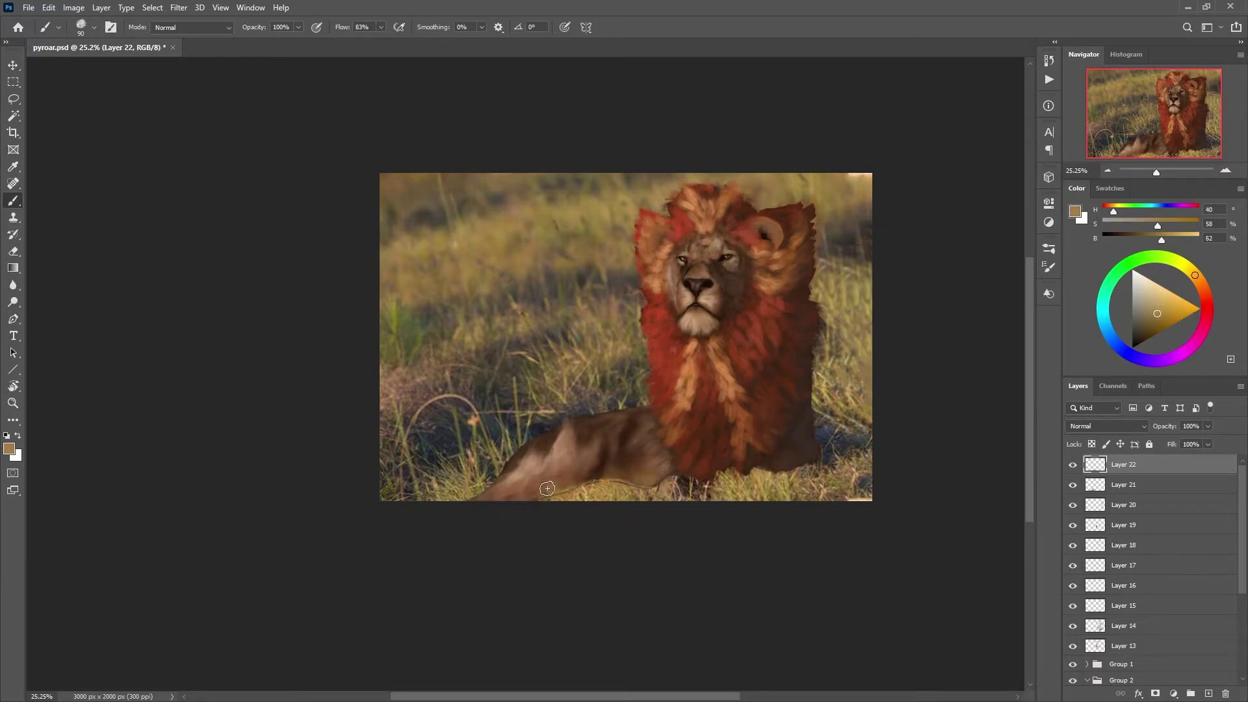
{"action": "scroll", "coordinate": [547, 488], "scroll_direction": "right", "scroll_amount": 3}
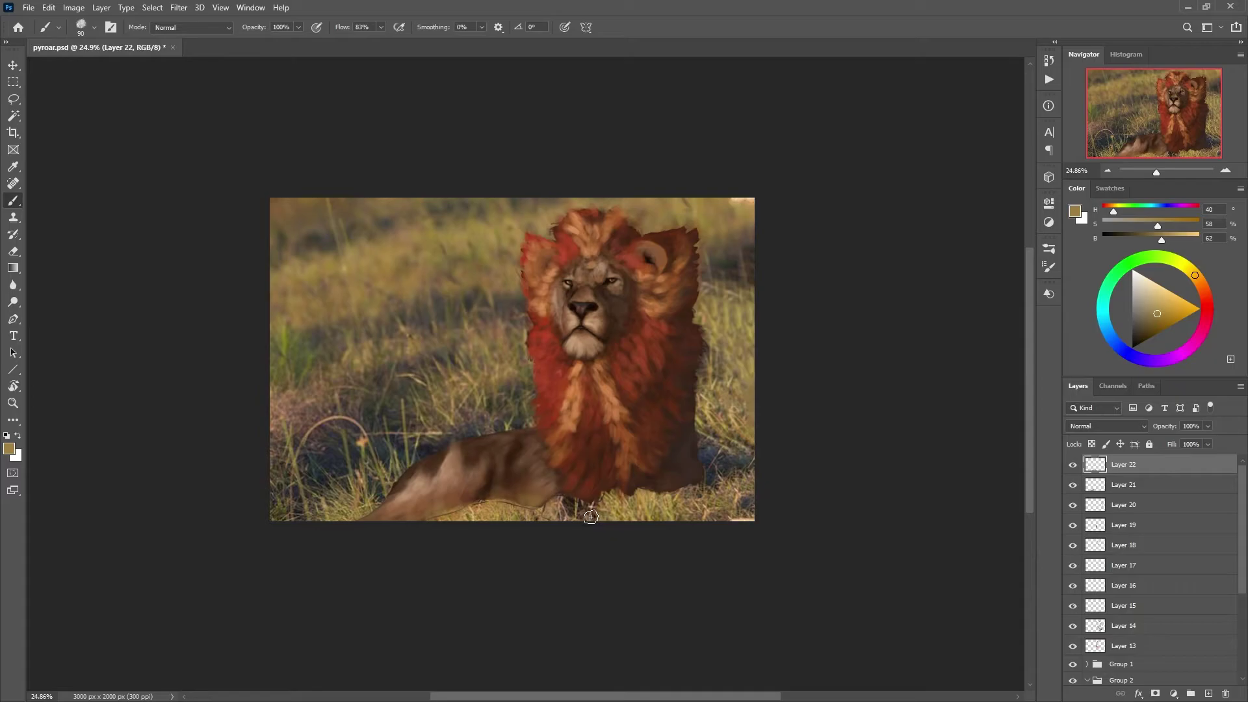
{"action": "scroll", "coordinate": [640, 420], "scroll_direction": "up", "scroll_amount": 3}
Step: Add another new layer and start dark brown strokes near the ears
{"action": "key", "text": "ctrl+shift+alt+n"}
{"action": "left_click", "coordinate": [699, 206], "text": "alt"}
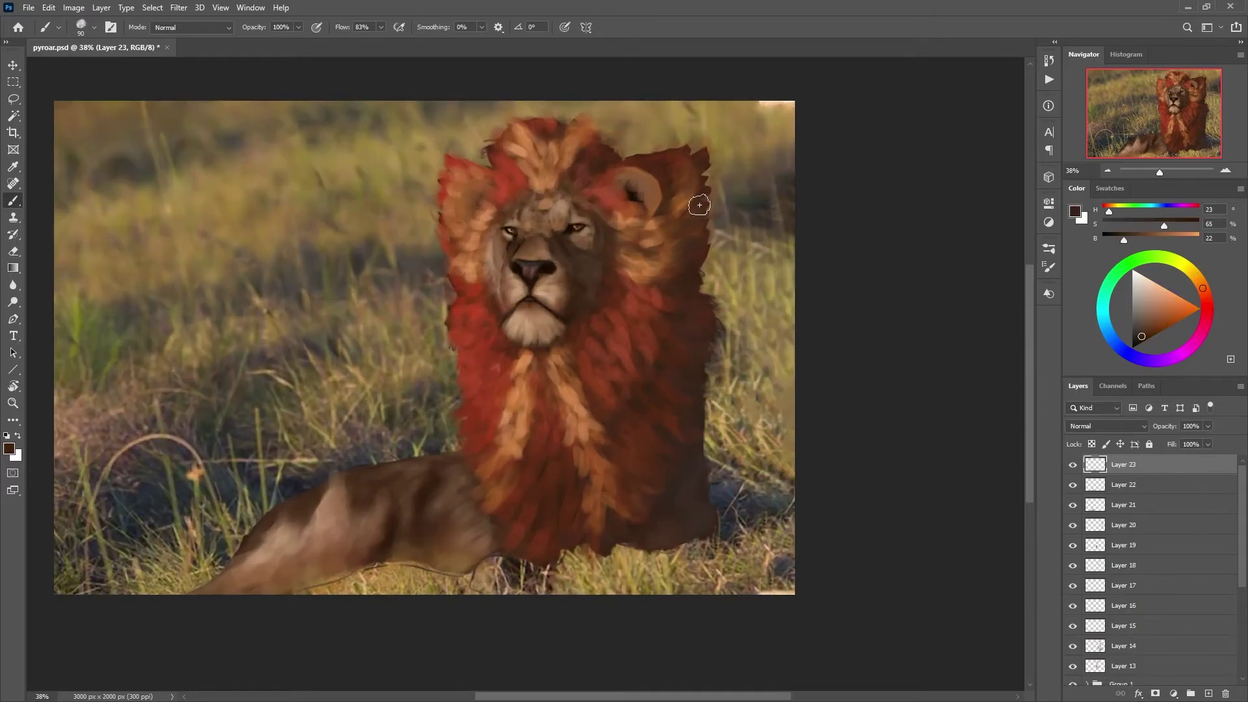
{"action": "scroll", "coordinate": [672, 205], "scroll_direction": "down", "scroll_amount": 3}
{"action": "scroll", "coordinate": [659, 253], "scroll_direction": "up", "scroll_amount": 1}
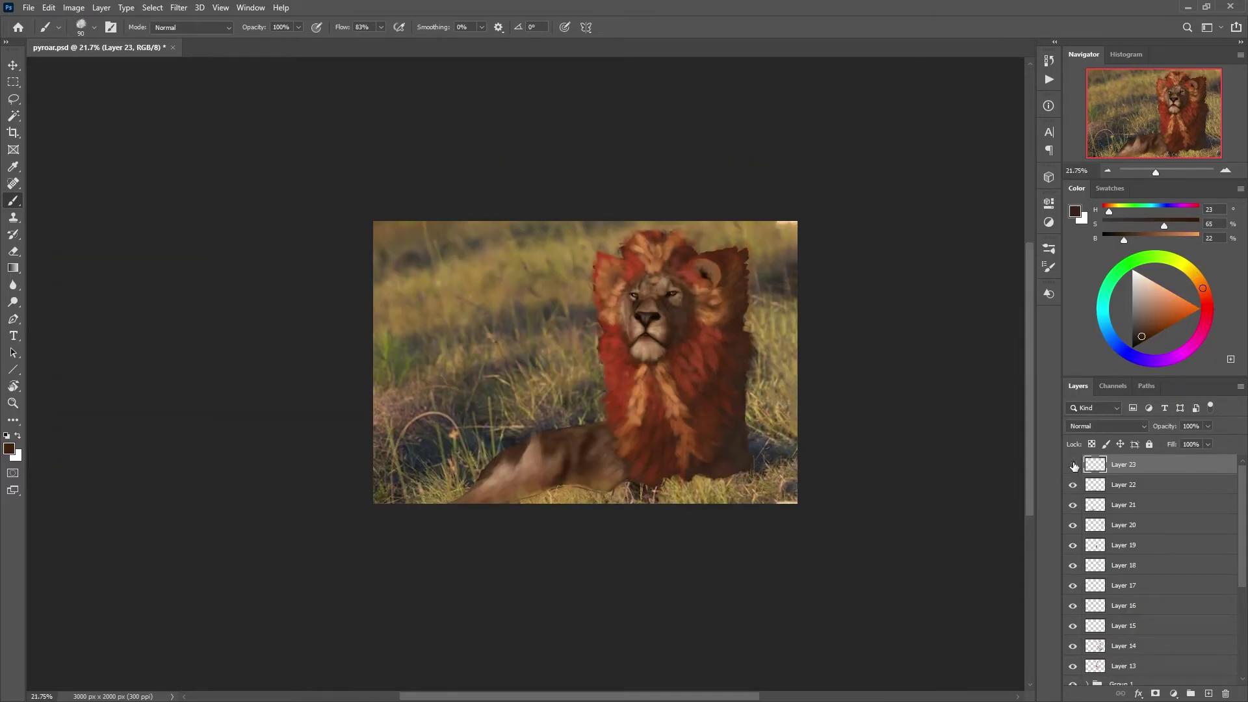
{"action": "key", "text": "ctrl+z"}
{"action": "key", "text": "ctrl+shift+z"}
{"action": "scroll", "coordinate": [685, 427], "scroll_direction": "up", "scroll_amount": 2}
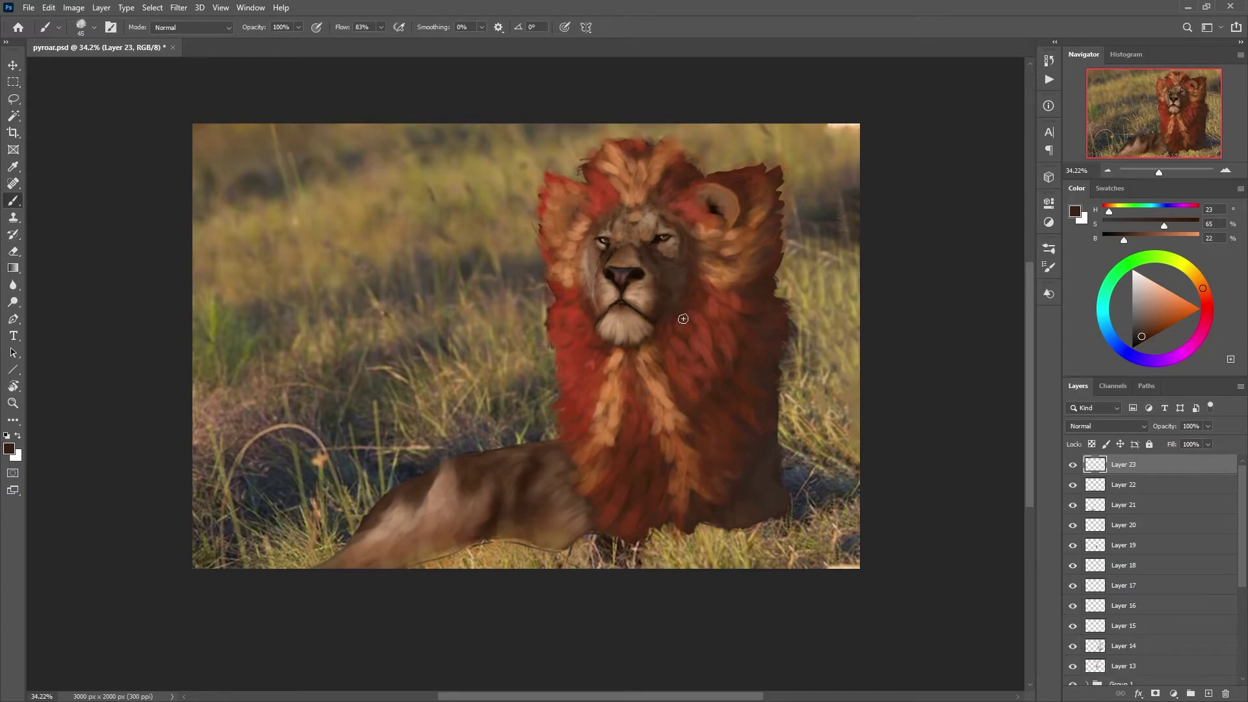
{"action": "scroll", "coordinate": [555, 225], "scroll_direction": "up", "scroll_amount": 2}
Step: Paint fine light tan strands around the ears, then hide the grassland photo
{"action": "left_click", "coordinate": [561, 200], "text": "alt"}
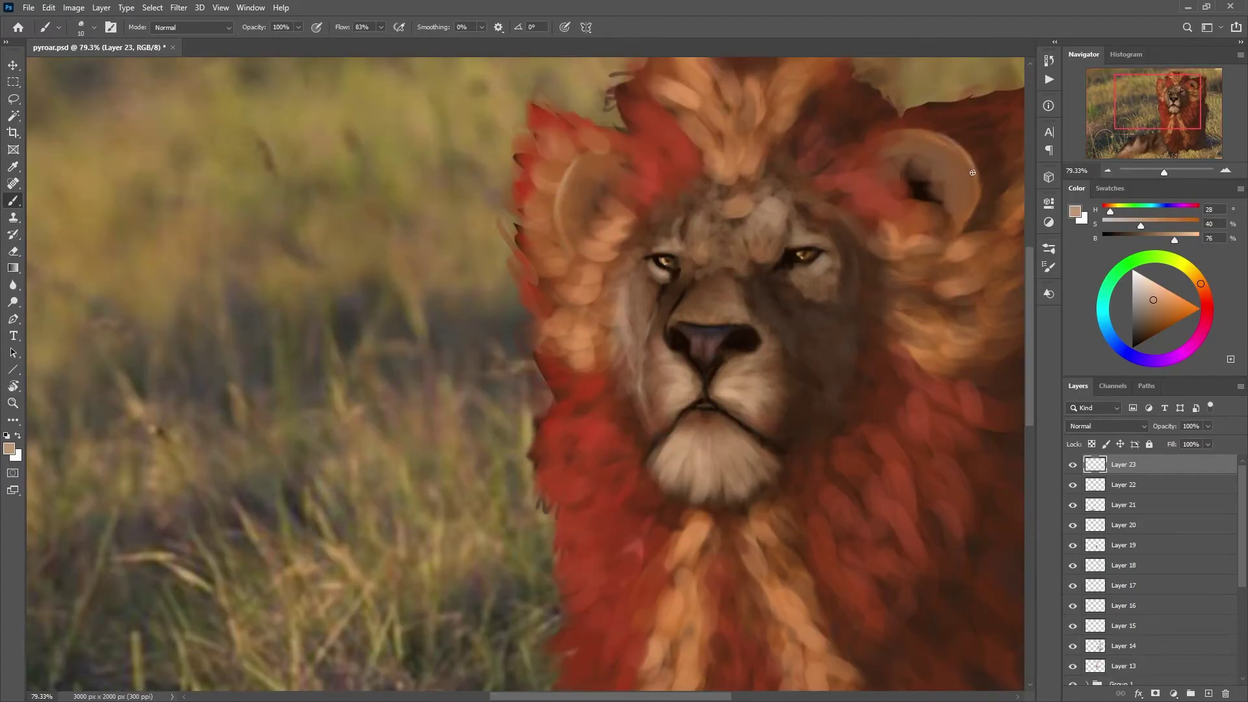
{"action": "scroll", "coordinate": [973, 172], "scroll_direction": "down", "scroll_amount": 2}
{"action": "scroll", "coordinate": [530, 332], "scroll_direction": "up", "scroll_amount": 2}
{"action": "left_click", "coordinate": [508, 288], "text": "alt"}
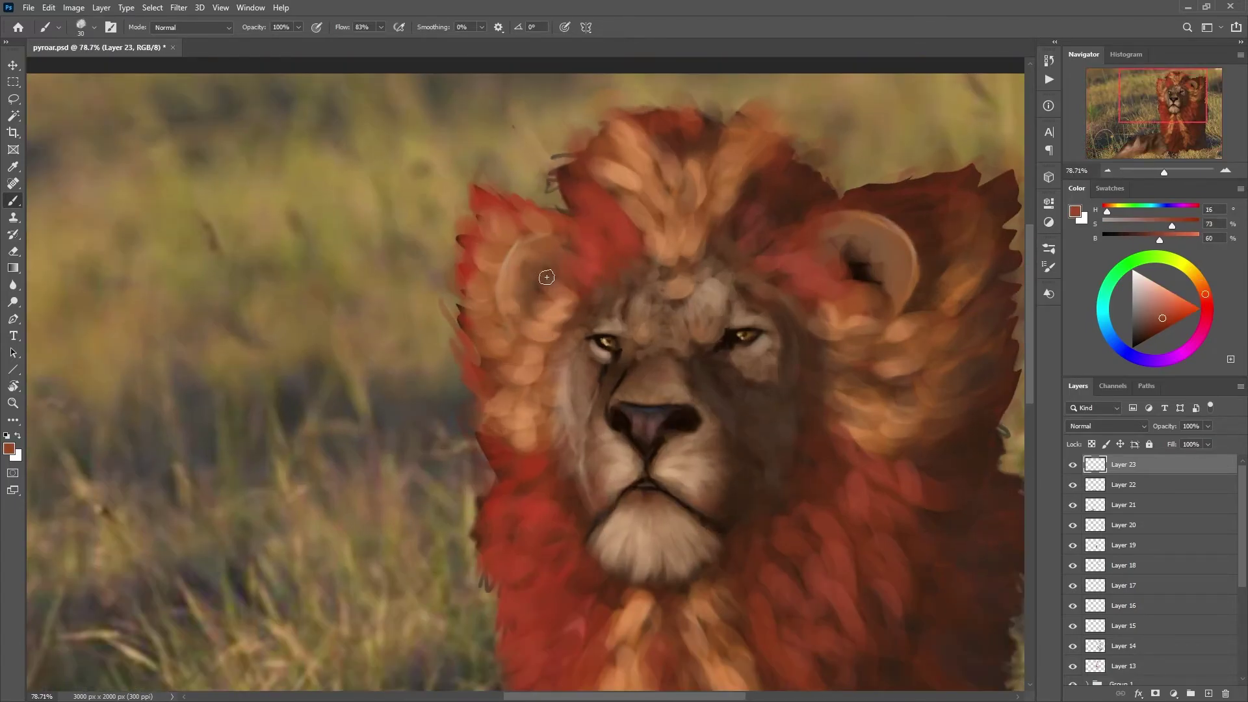
{"action": "scroll", "coordinate": [546, 278], "scroll_direction": "down", "scroll_amount": 2}
{"action": "scroll", "coordinate": [521, 253], "scroll_direction": "up", "scroll_amount": 2}
{"action": "scroll", "coordinate": [521, 252], "scroll_direction": "down", "scroll_amount": 2}
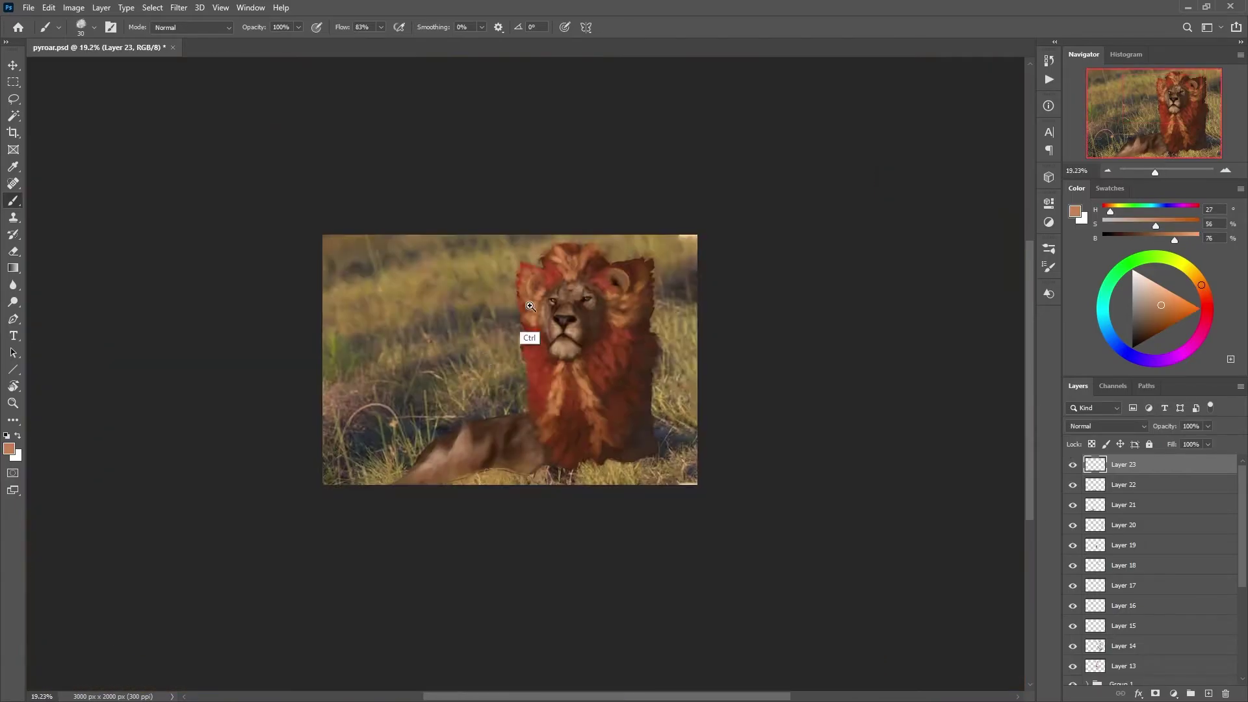
{"action": "scroll", "coordinate": [524, 334], "scroll_direction": "up", "scroll_amount": 2}
{"action": "scroll", "coordinate": [523, 334], "scroll_direction": "down", "scroll_amount": 2}
{"action": "left_click", "coordinate": [1073, 614]}
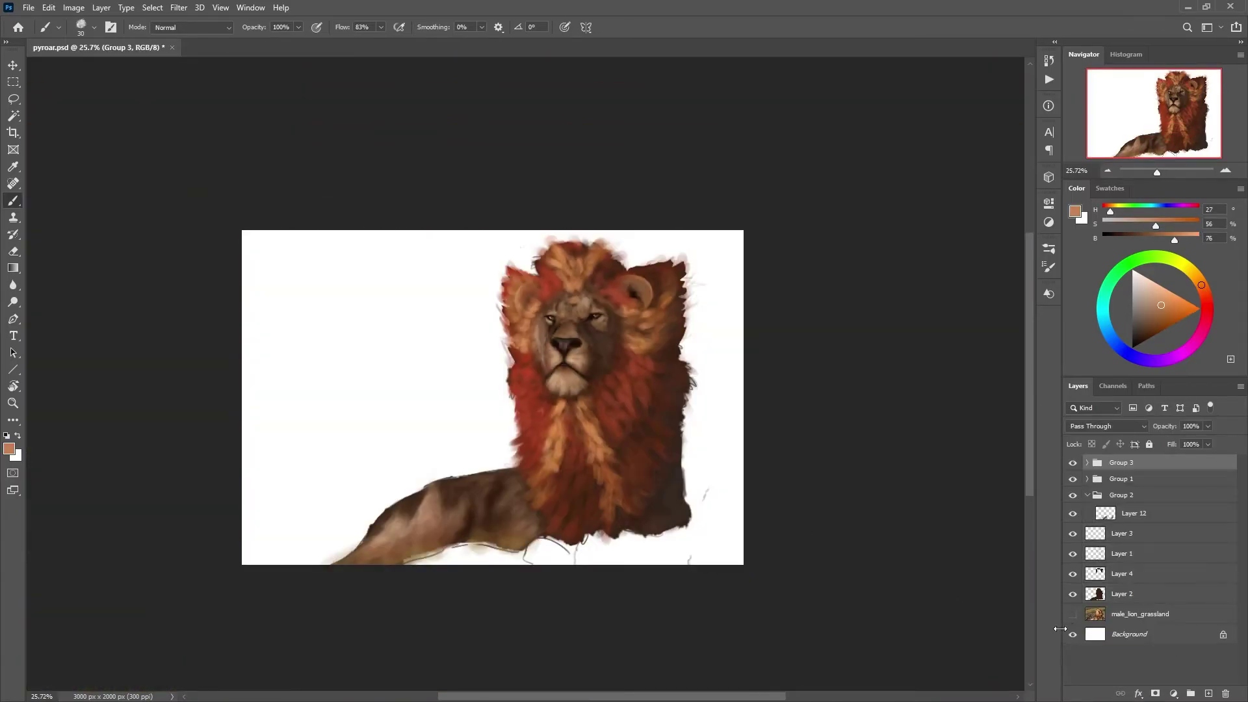
Step: Create a merged copy of the visible painting and show the grassland photo again
{"action": "key", "text": "ctrl+shift+alt+e"}
{"action": "left_click", "coordinate": [1072, 634]}
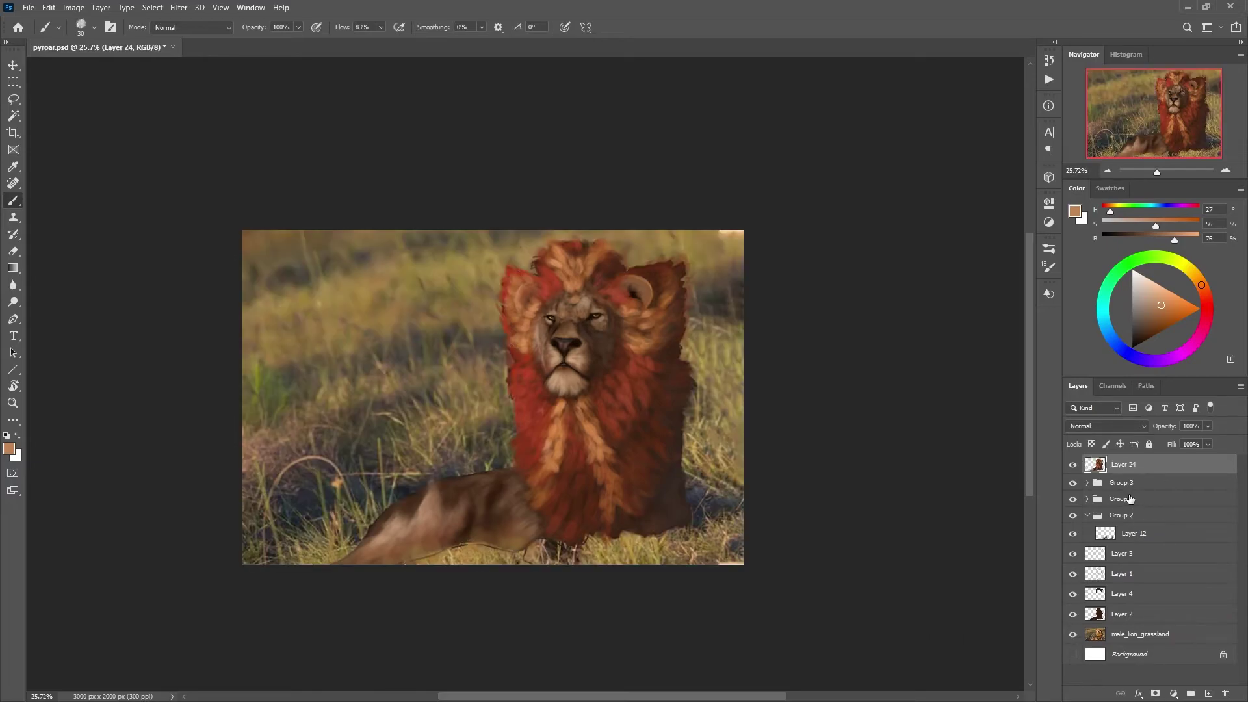
{"action": "scroll", "coordinate": [650, 344], "scroll_direction": "up", "scroll_amount": 2}
Step: Reshape the mane on the merged layer with the Liquify filter and apply it
{"action": "left_click", "coordinate": [179, 7]}
{"action": "left_click", "coordinate": [208, 119]}
{"action": "key", "text": "bracketright"}
{"action": "key", "text": "bracketright"}
{"action": "key", "text": "bracketright"}
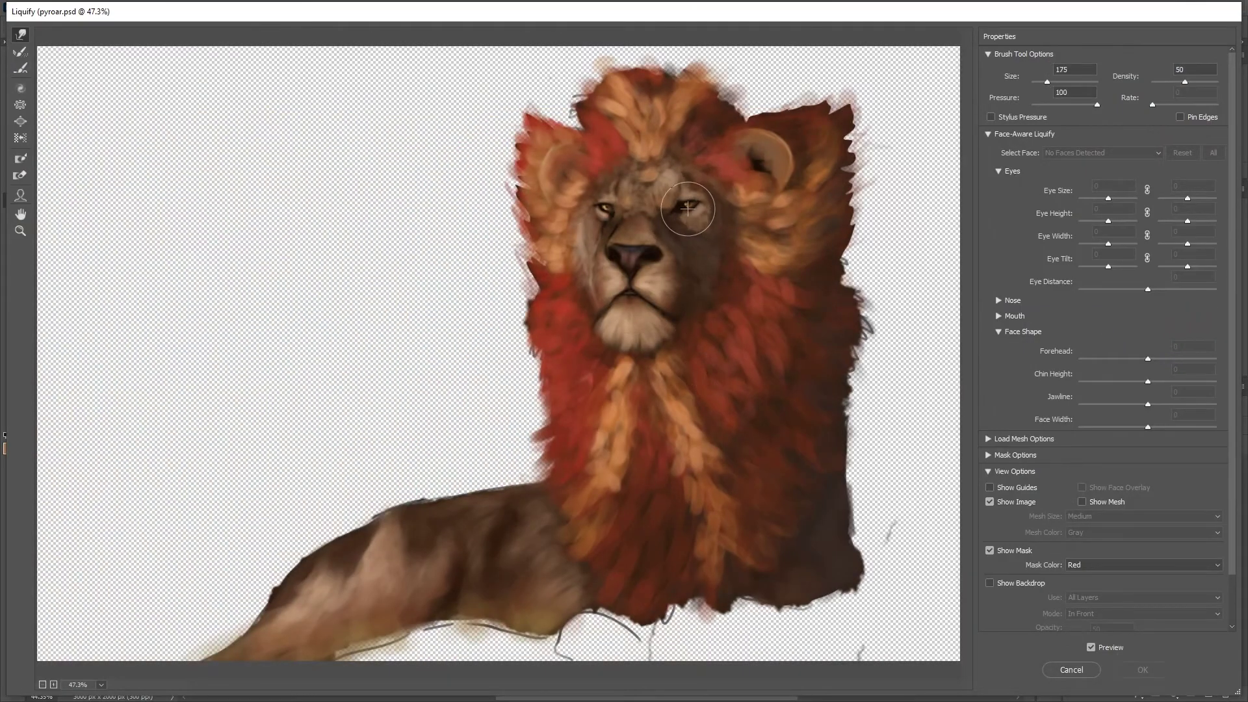
{"action": "key", "text": "ctrl+minus"}
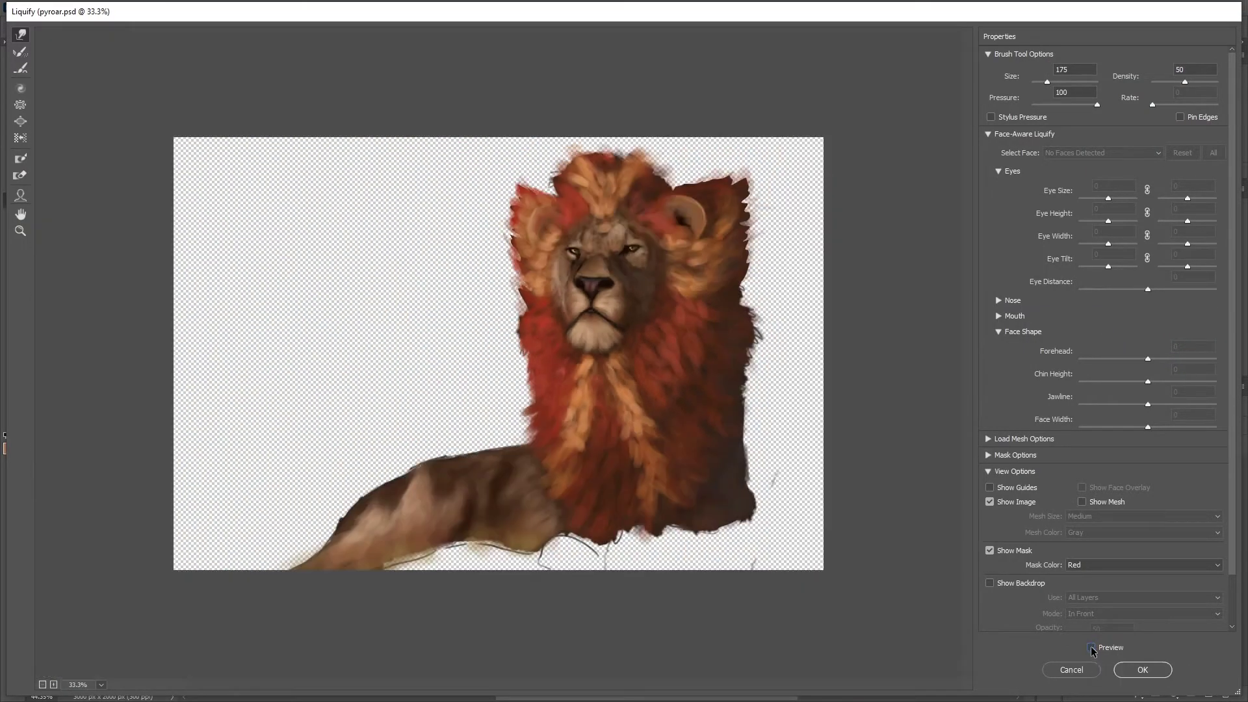
{"action": "left_click", "coordinate": [1090, 648]}
{"action": "left_click", "coordinate": [1082, 668]}
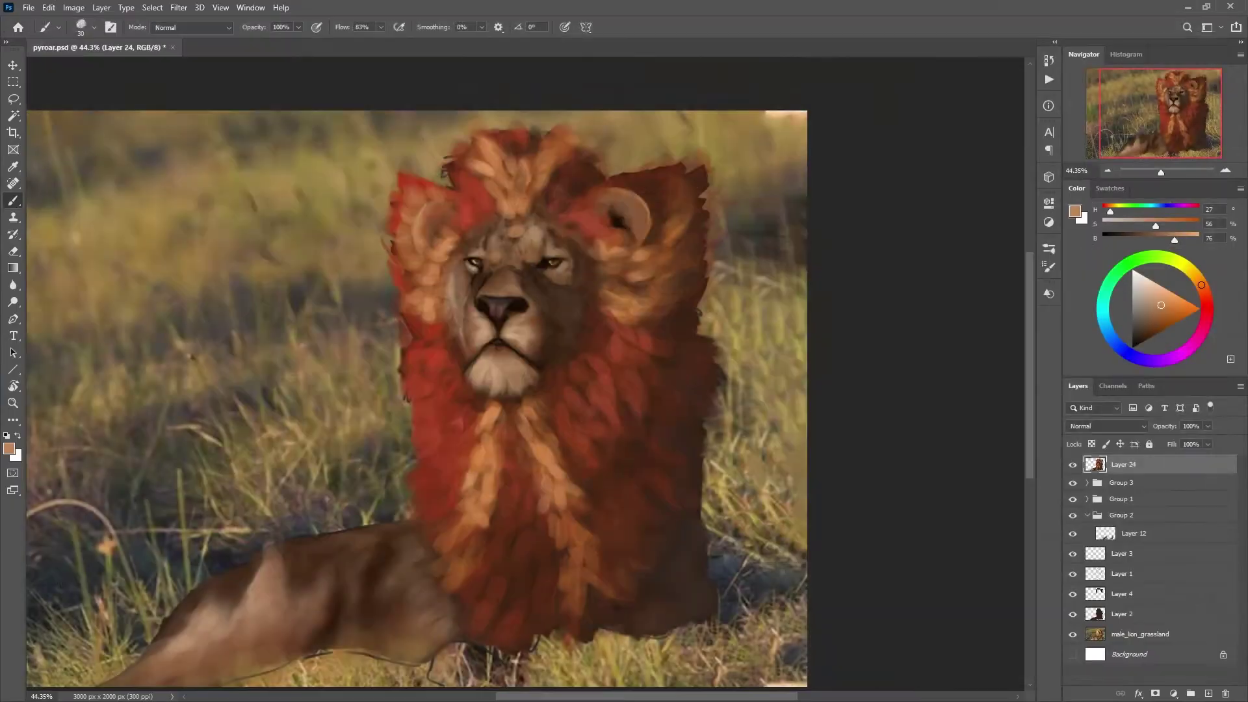
{"action": "scroll", "coordinate": [715, 267], "scroll_direction": "up", "scroll_amount": 2}
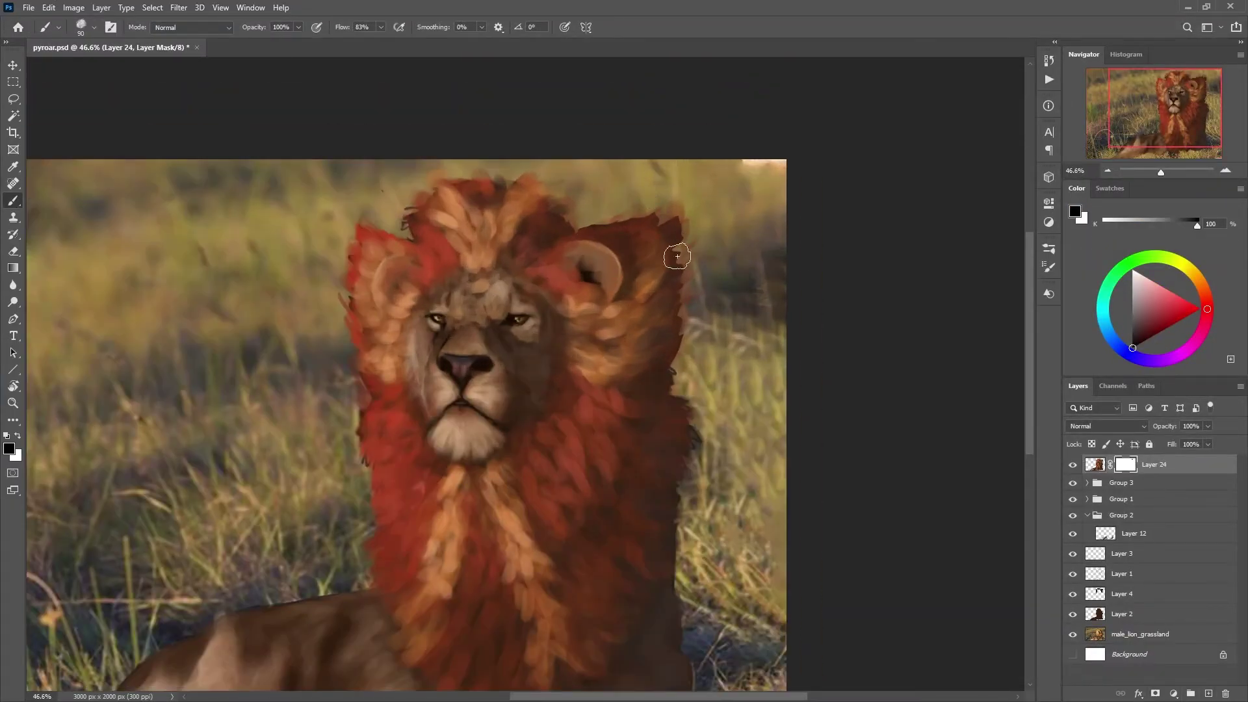
Step: Mirror the view to check composition, then fill Layer 24's mask with the Fill command
{"action": "key", "text": "ctrl+h"}
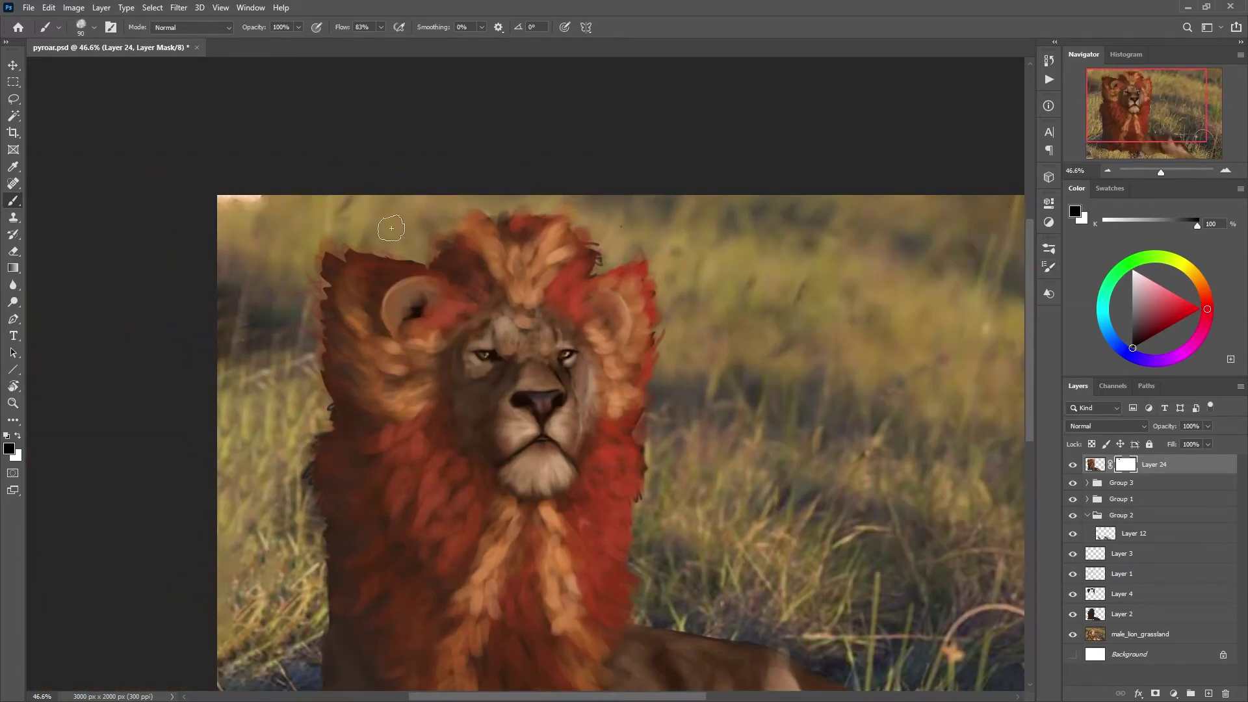
{"action": "left_click", "coordinate": [1125, 467]}
{"action": "key", "text": "shift+BackSpace"}
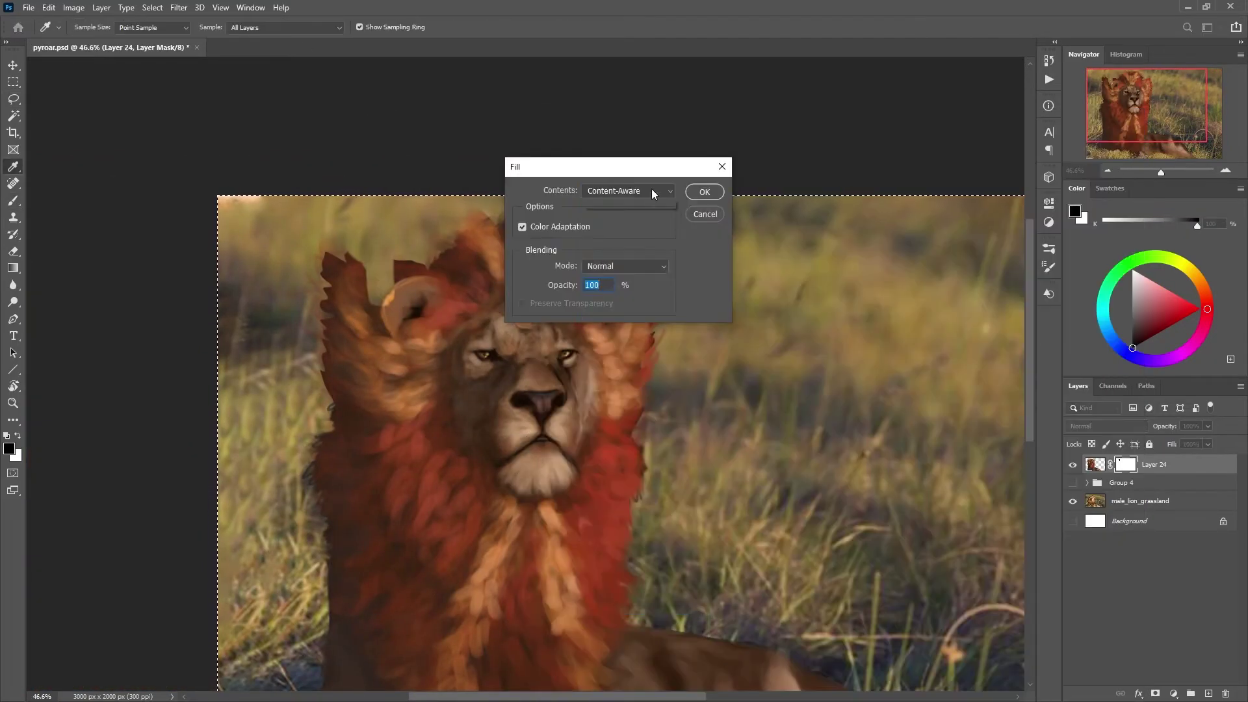
{"action": "key", "text": "Return"}
{"action": "scroll", "coordinate": [364, 226], "scroll_direction": "up", "scroll_amount": 2}
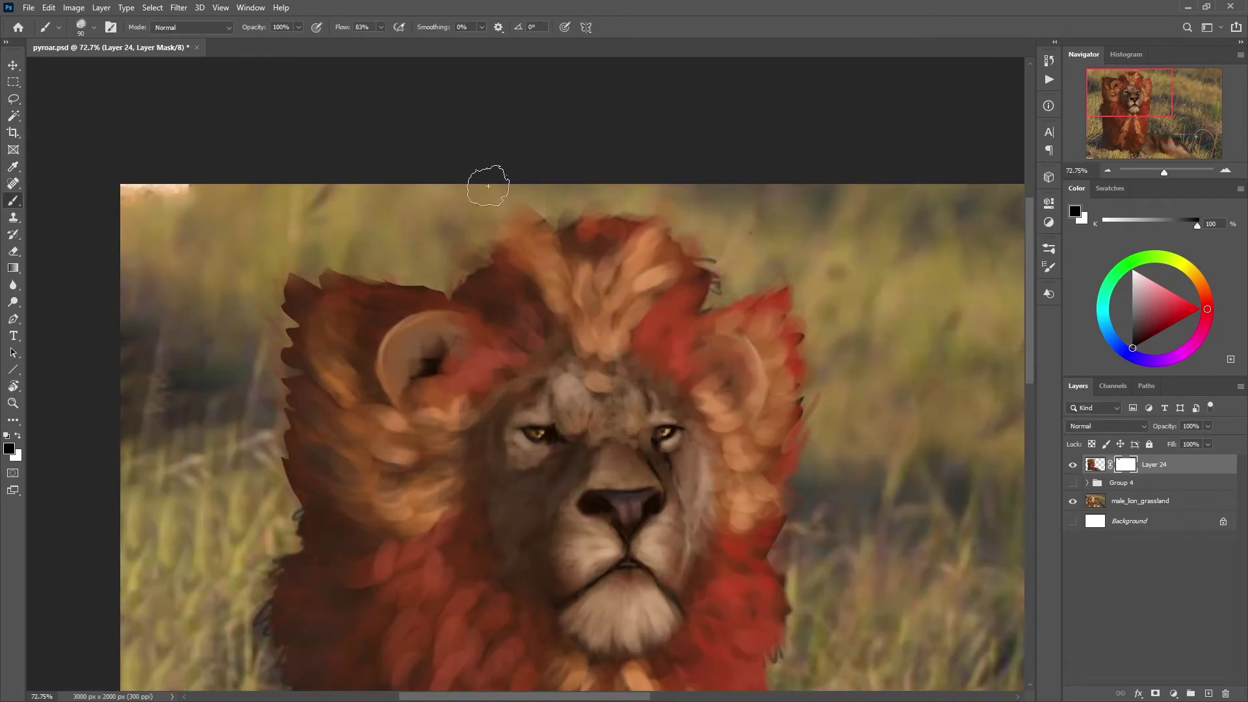
{"action": "scroll", "coordinate": [293, 338], "scroll_direction": "down", "scroll_amount": 3}
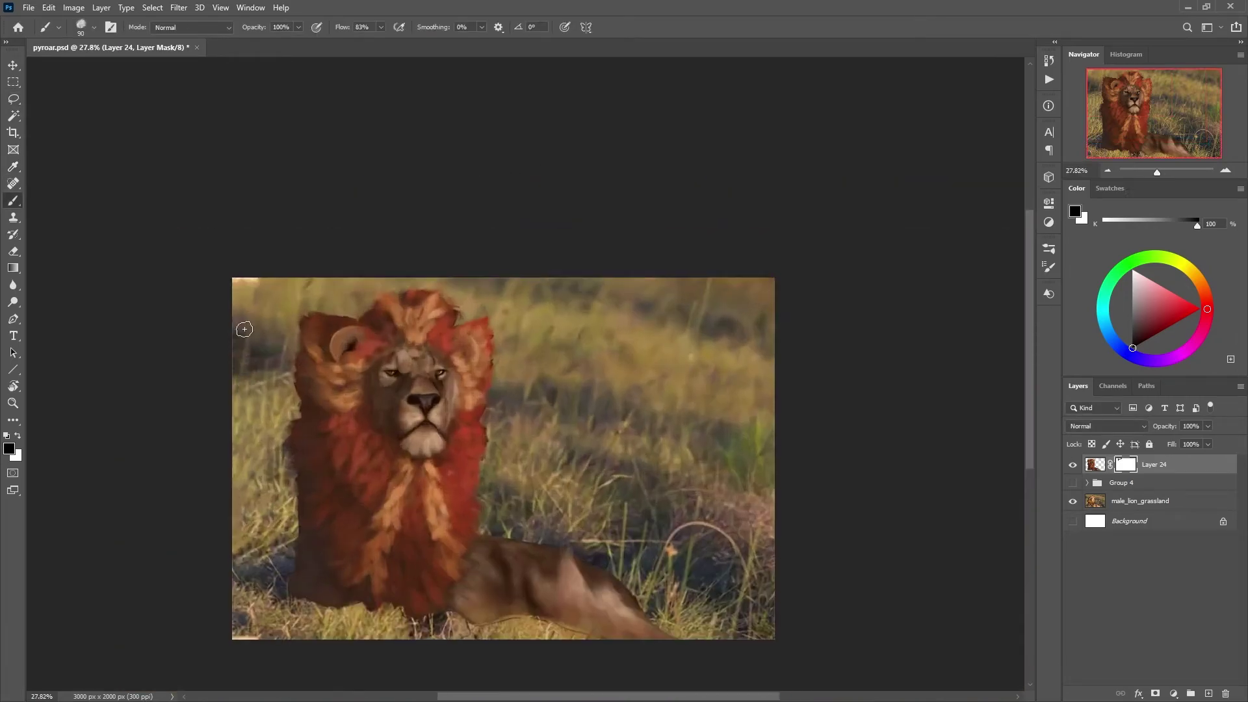
{"action": "scroll", "coordinate": [272, 507], "scroll_direction": "down", "scroll_amount": 2}
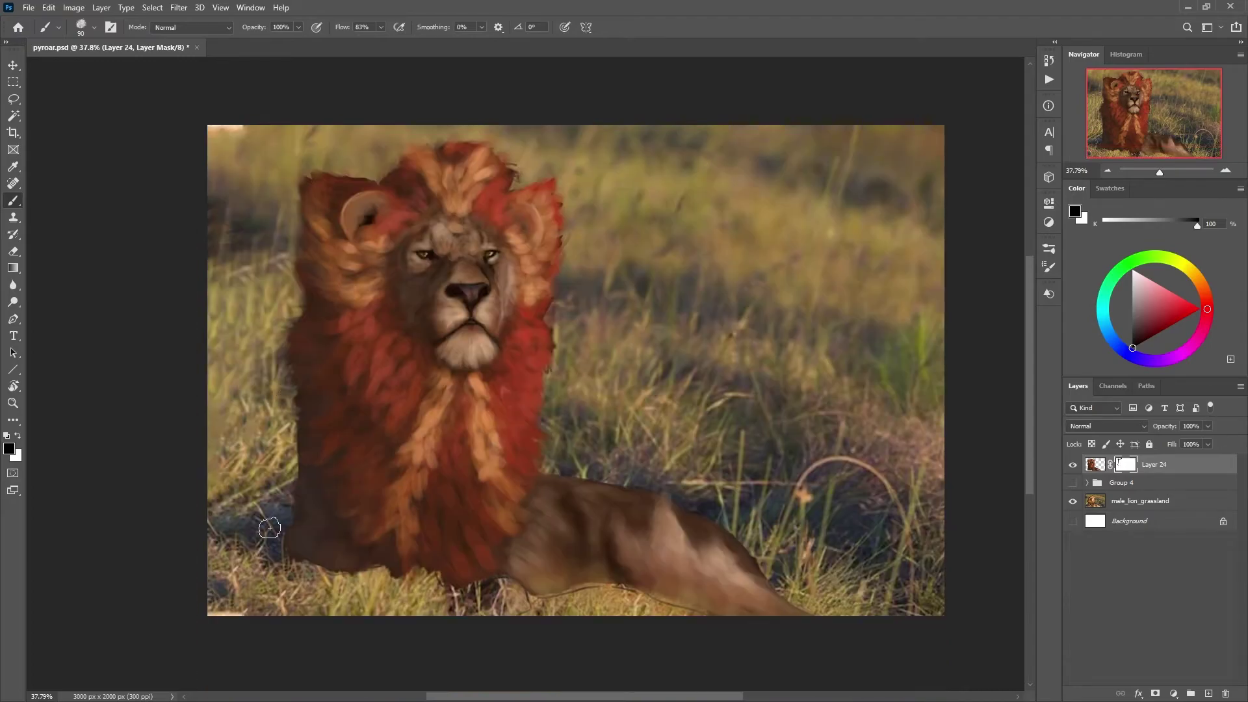
{"action": "scroll", "coordinate": [358, 500], "scroll_direction": "down", "scroll_amount": 1}
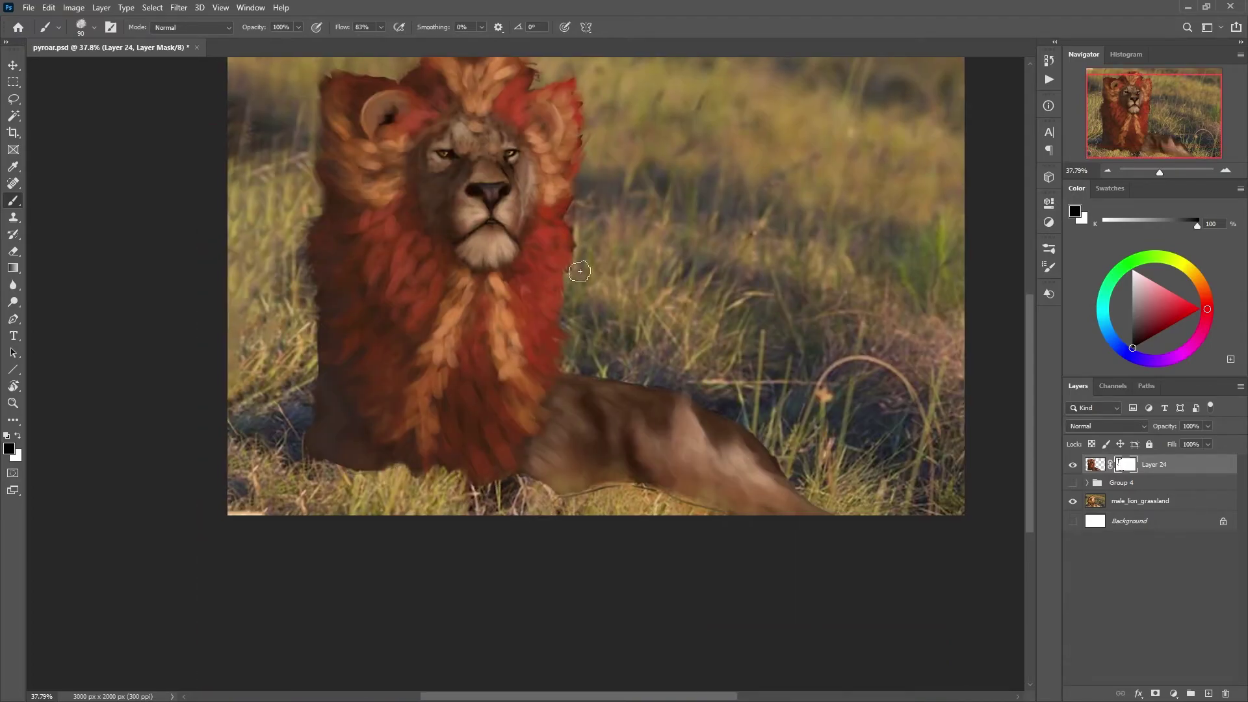
{"action": "scroll", "coordinate": [579, 221], "scroll_direction": "up", "scroll_amount": 2}
{"action": "scroll", "coordinate": [529, 223], "scroll_direction": "up", "scroll_amount": 1}
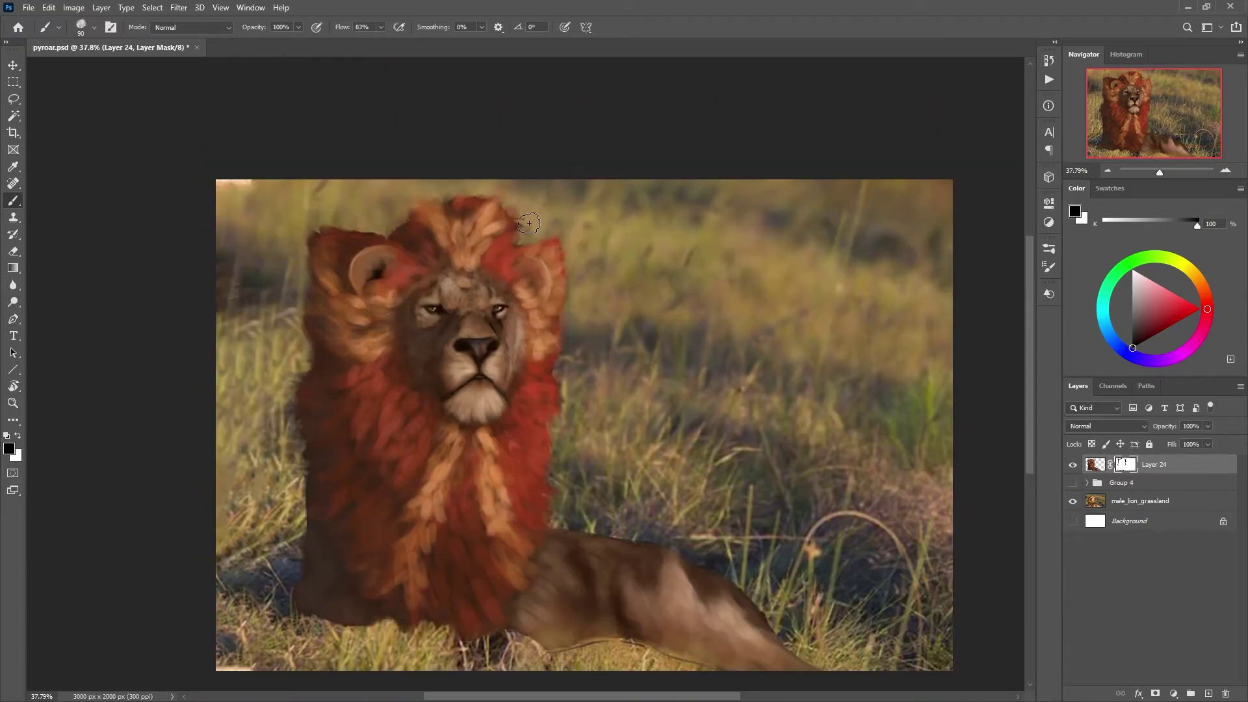
{"action": "scroll", "coordinate": [582, 416], "scroll_direction": "down", "scroll_amount": 3}
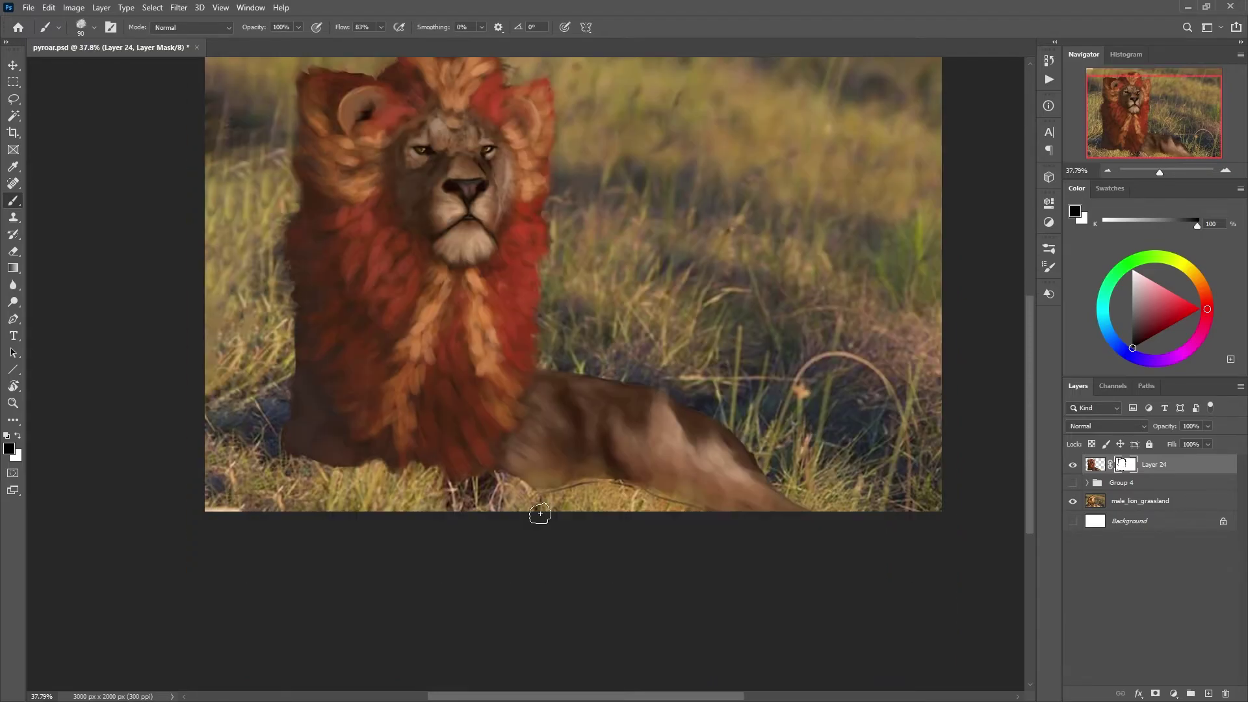
Step: On new Layer 25, darken the mane's top edge with a smaller brush, grassland photo hidden
{"action": "scroll", "coordinate": [540, 513], "scroll_direction": "up", "scroll_amount": 1}
{"action": "key", "text": "ctrl+shift+alt+n"}
{"action": "scroll", "coordinate": [384, 362], "scroll_direction": "up", "scroll_amount": 3}
{"action": "left_click", "coordinate": [384, 362], "text": "alt"}
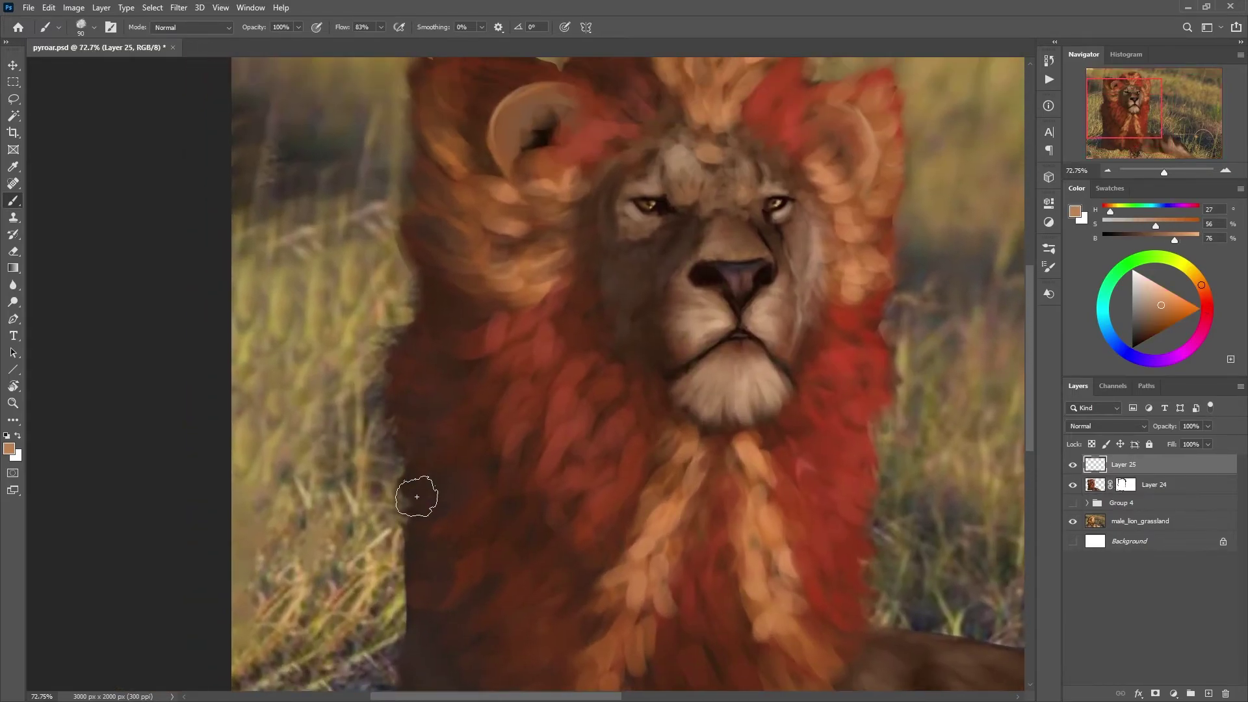
{"action": "left_click", "coordinate": [399, 396], "text": "alt"}
{"action": "left_click", "coordinate": [1072, 520]}
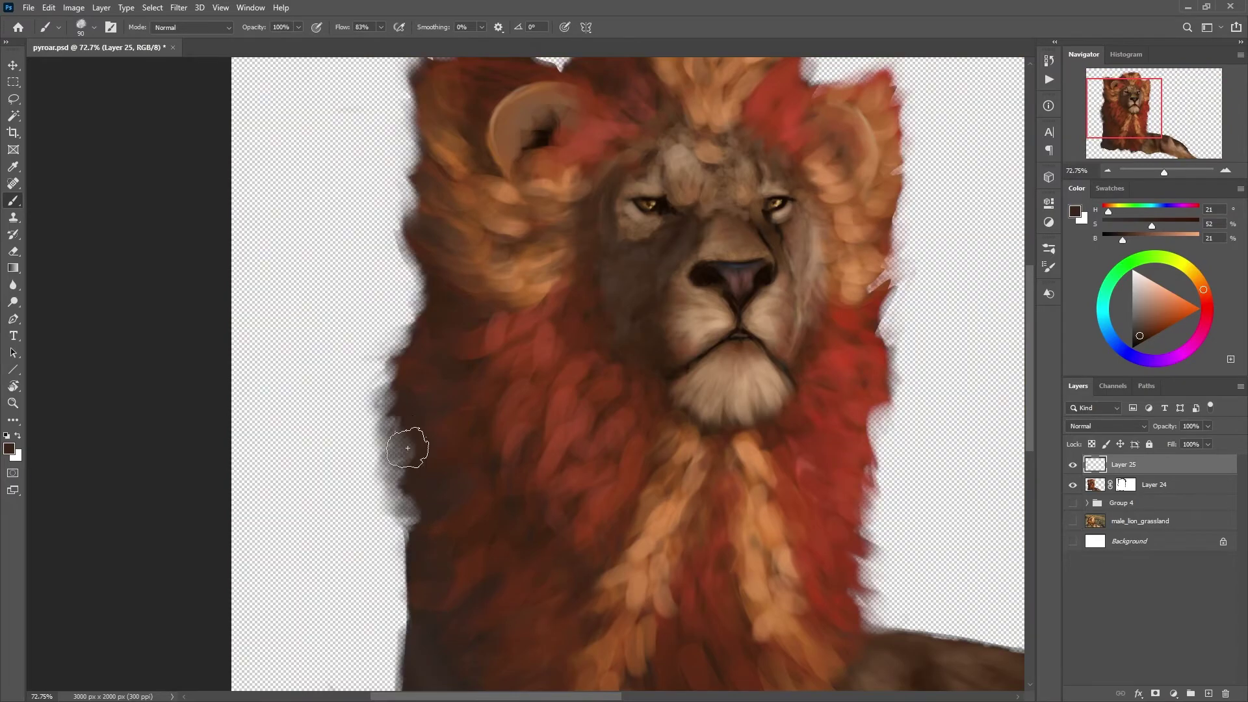
{"action": "key", "text": "bracketleft"}
{"action": "key", "text": "bracketleft"}
{"action": "key", "text": "bracketleft"}
{"action": "left_click_drag", "start_coordinate": [457, 310], "coordinate": [412, 189]}
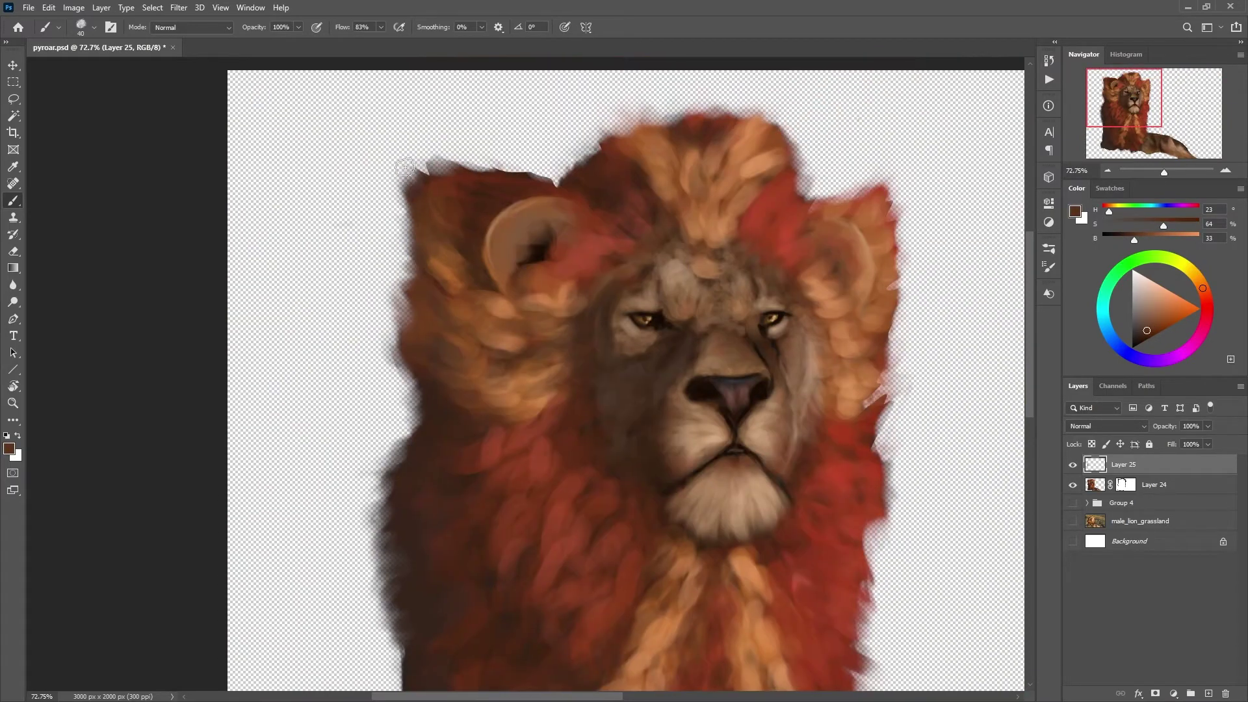
{"action": "scroll", "coordinate": [412, 189], "scroll_direction": "up", "scroll_amount": 2}
{"action": "left_click", "coordinate": [504, 200], "text": "alt"}
{"action": "left_click_drag", "start_coordinate": [488, 189], "coordinate": [501, 175]}
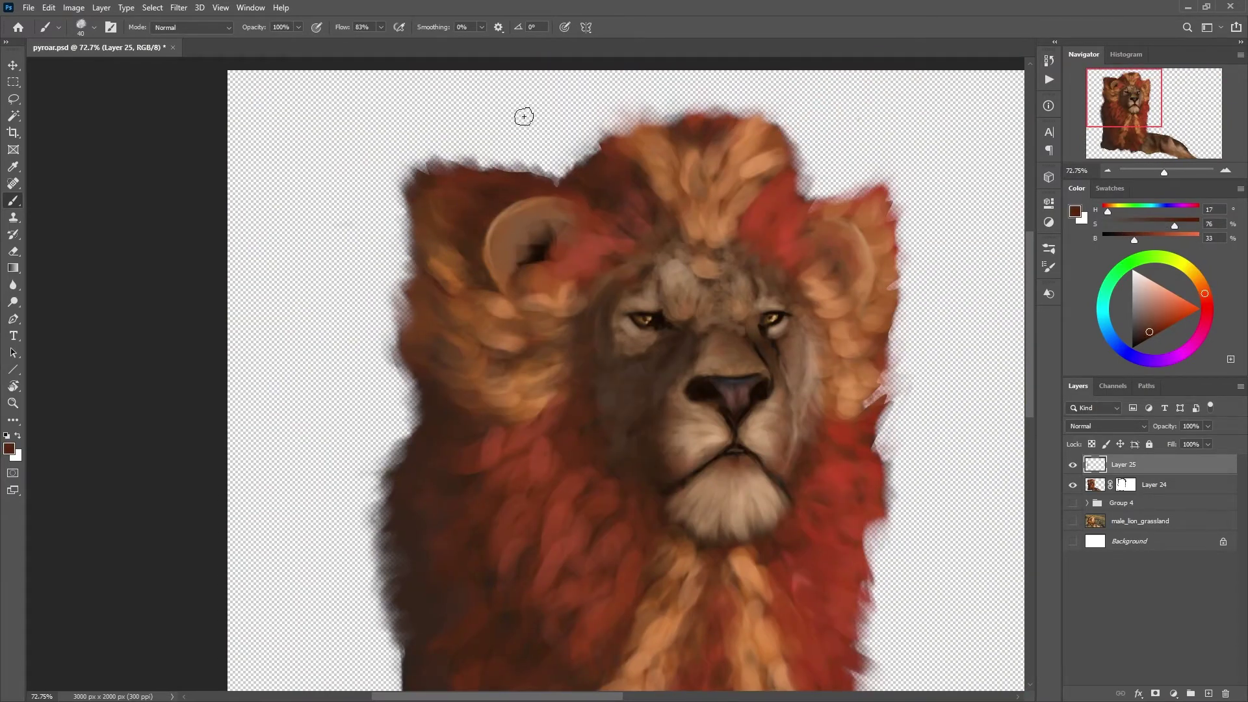
Step: Cover the pinkish streak on the right mane edge with sampled mane colours
{"action": "left_click", "coordinate": [820, 213], "text": "alt"}
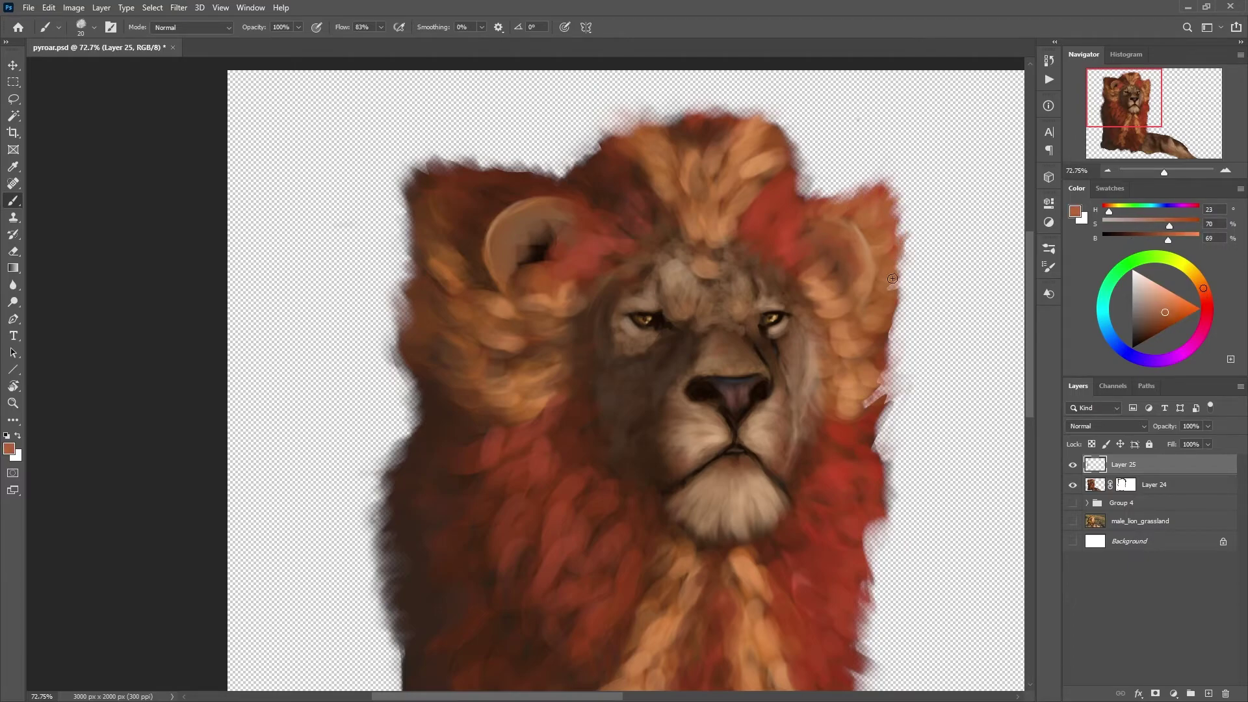
{"action": "left_click", "coordinate": [884, 370], "text": "alt"}
{"action": "mouse_move", "coordinate": [884, 390]}
{"action": "left_mouse_down"}
{"action": "mouse_move", "coordinate": [846, 443]}
{"action": "mouse_move", "coordinate": [803, 312]}
{"action": "left_mouse_up"}
{"action": "left_click", "coordinate": [833, 443], "text": "alt"}
{"action": "scroll", "coordinate": [626, 468], "scroll_direction": "down", "scroll_amount": 5}
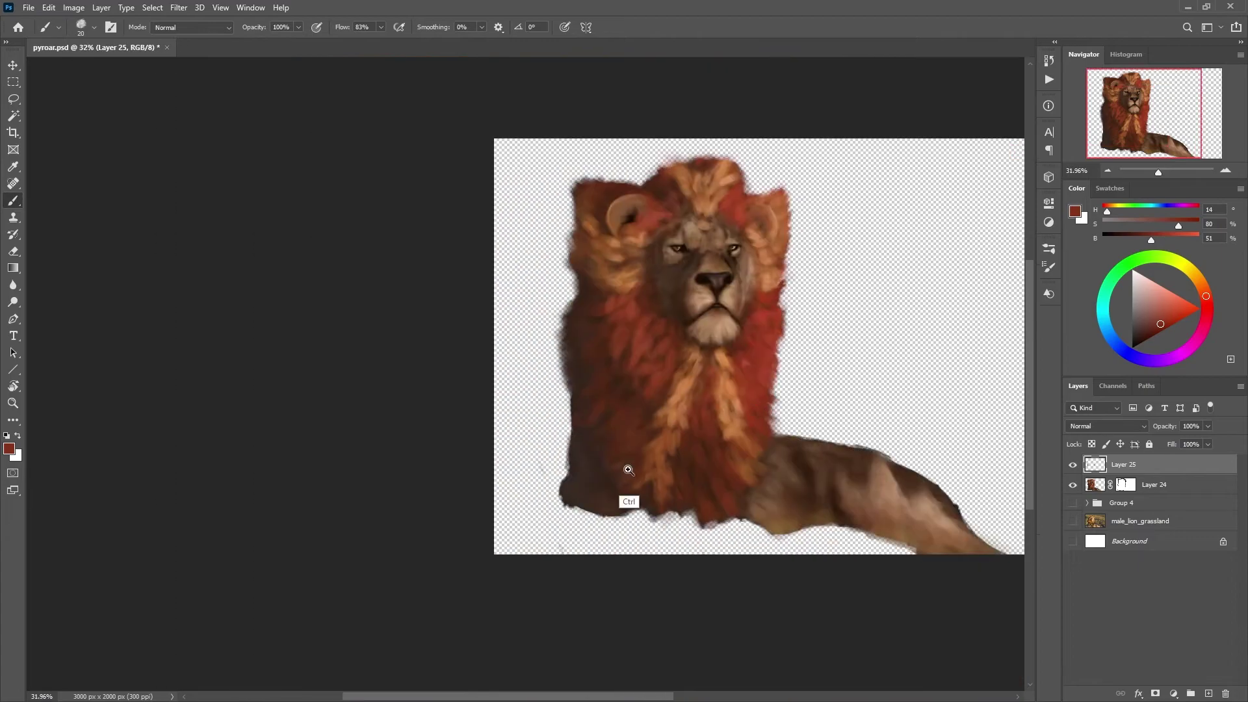
Step: Add a trial layer beneath the lion and paint tan and dark ground strokes across the bottom
{"action": "left_click", "coordinate": [1125, 484]}
{"action": "left_click", "coordinate": [1095, 484]}
{"action": "left_click", "coordinate": [1208, 693], "text": "ctrl"}
{"action": "left_click", "coordinate": [1072, 541]}
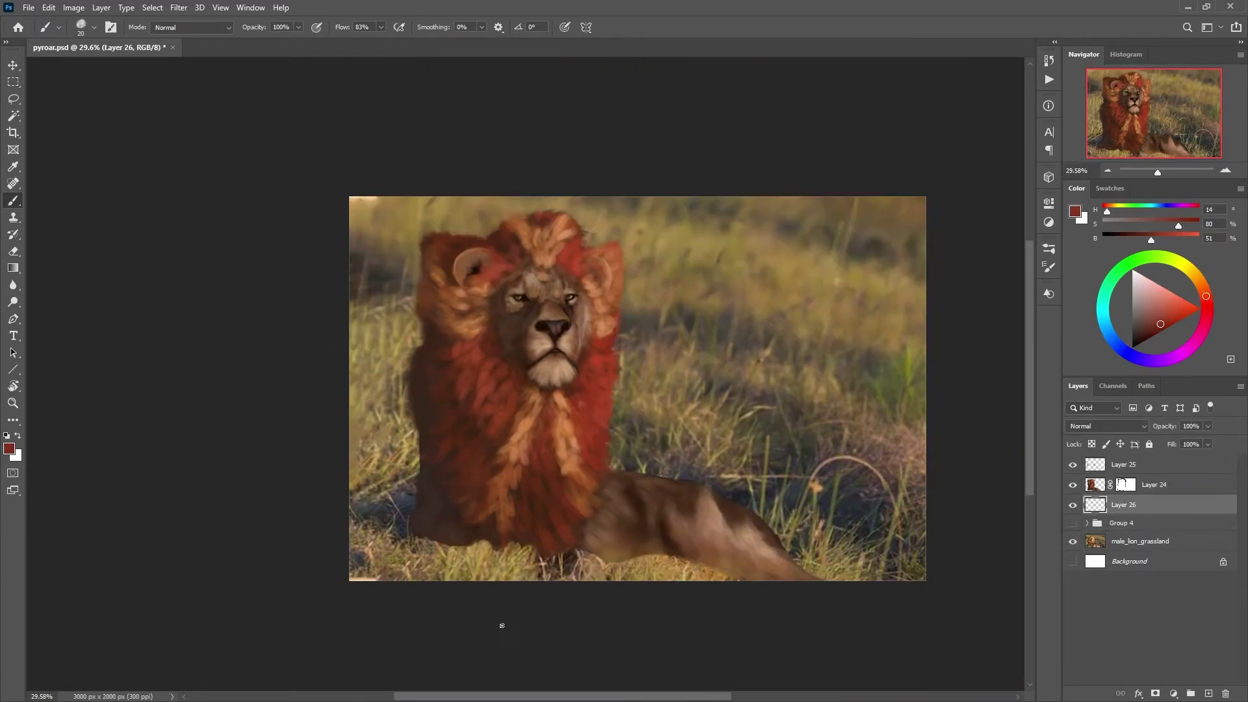
{"action": "left_click", "coordinate": [402, 559], "text": "alt"}
{"action": "left_click_drag", "start_coordinate": [364, 565], "coordinate": [923, 565]}
{"action": "left_click", "coordinate": [813, 507], "text": "alt"}
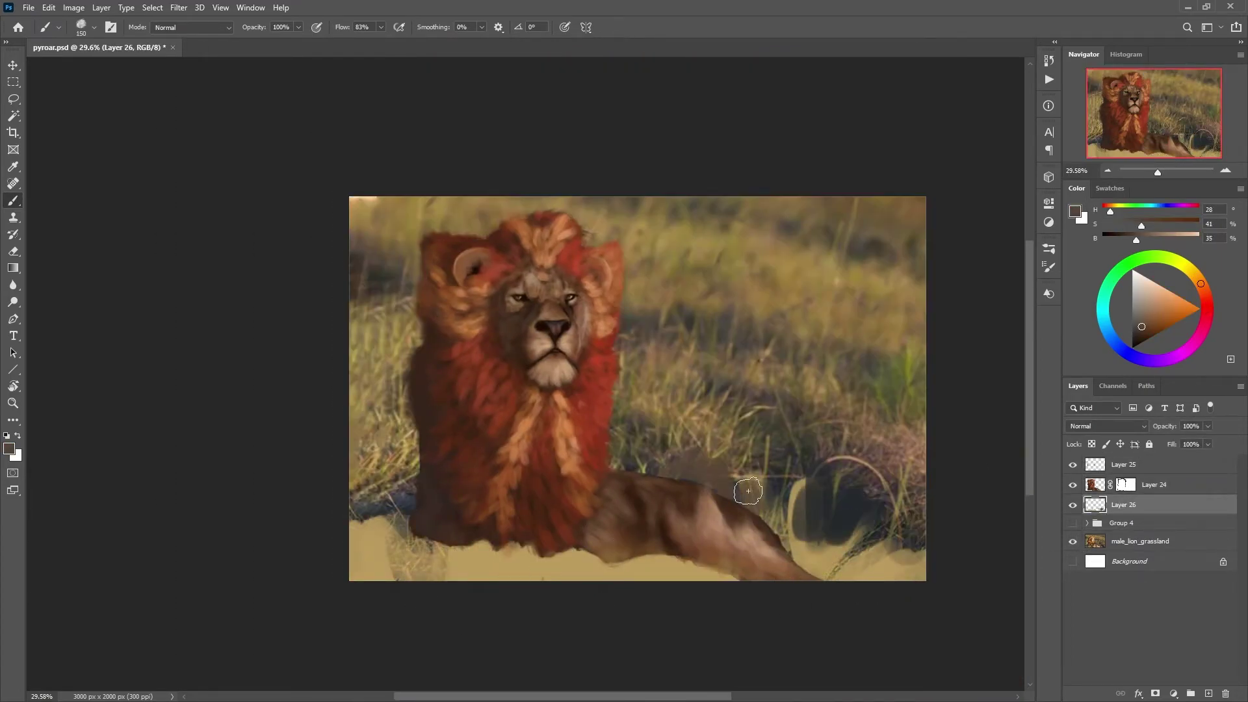
{"action": "mouse_move", "coordinate": [812, 494]}
{"action": "left_mouse_down"}
{"action": "mouse_move", "coordinate": [929, 539]}
{"action": "mouse_move", "coordinate": [903, 569]}
{"action": "left_mouse_up"}
{"action": "left_click", "coordinate": [845, 559], "text": "alt"}
Step: Delete the trial ground-painting Layer 26
{"action": "key", "text": "Delete"}
{"action": "left_click", "coordinate": [1226, 693]}
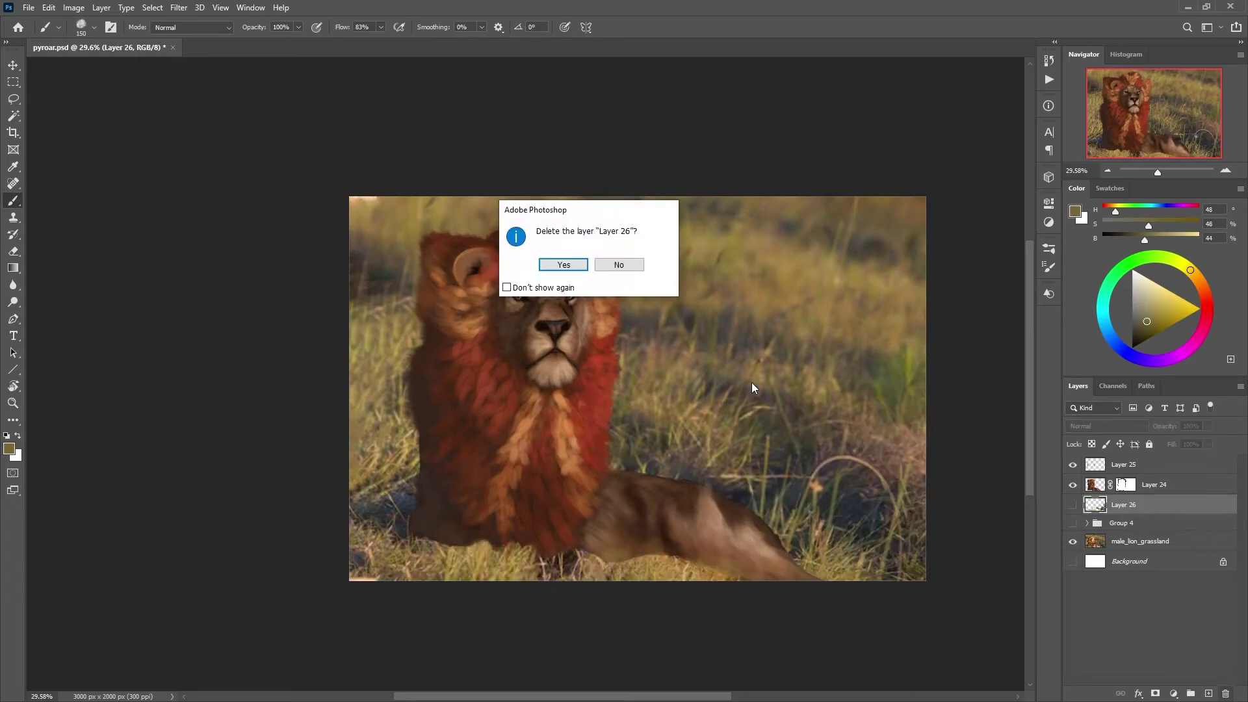
{"action": "left_click", "coordinate": [562, 262]}
Step: Add Layer 27 and set the brush's Transfer to Pen Pressure
{"action": "left_click", "coordinate": [1208, 693]}
{"action": "scroll", "coordinate": [577, 257], "scroll_direction": "up", "scroll_amount": 5}
{"action": "left_click", "coordinate": [1048, 267]}
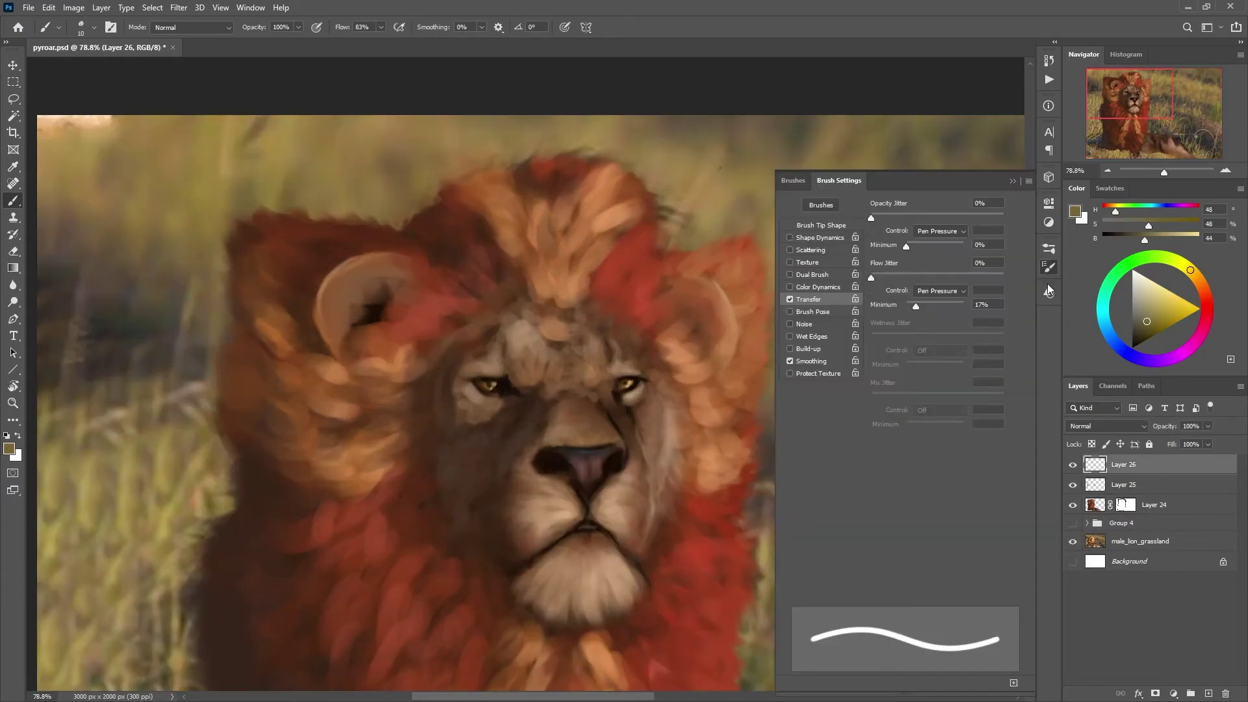
{"action": "left_click", "coordinate": [946, 235]}
{"action": "left_click", "coordinate": [947, 260]}
{"action": "left_click", "coordinate": [1048, 266]}
Step: Paint reddish-brown and orange fur strokes over the mane on Layer 27
{"action": "left_click", "coordinate": [661, 200], "text": "alt"}
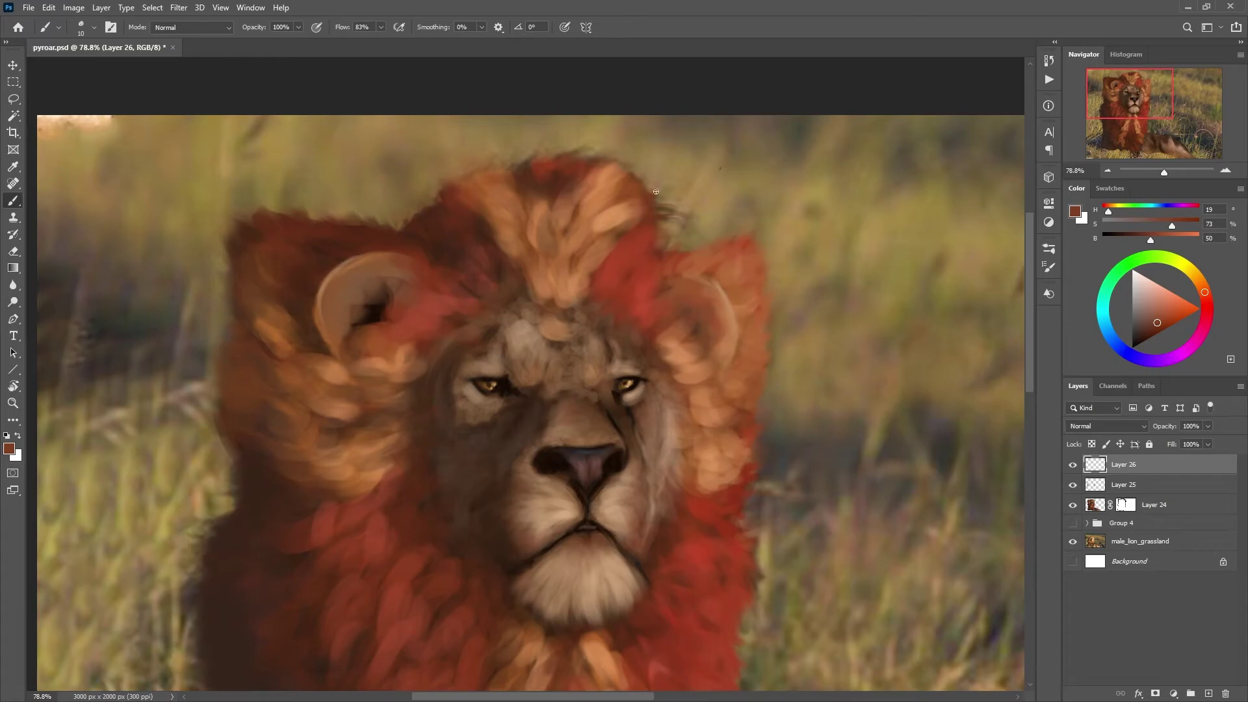
{"action": "left_click", "coordinate": [601, 164], "text": "alt"}
{"action": "left_click", "coordinate": [545, 290], "text": "alt"}
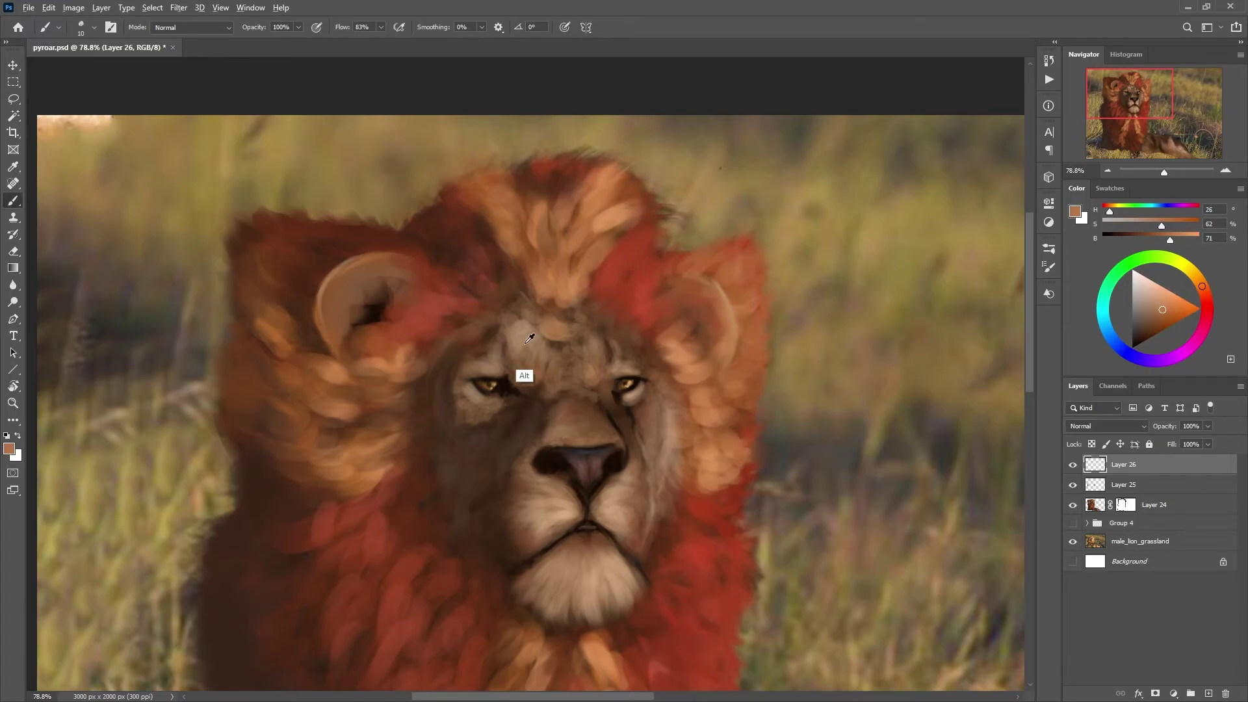
{"action": "left_click", "coordinate": [494, 279], "text": "alt"}
{"action": "left_click", "coordinate": [503, 252], "text": "alt"}
{"action": "scroll", "coordinate": [598, 247], "scroll_direction": "down", "scroll_amount": 5}
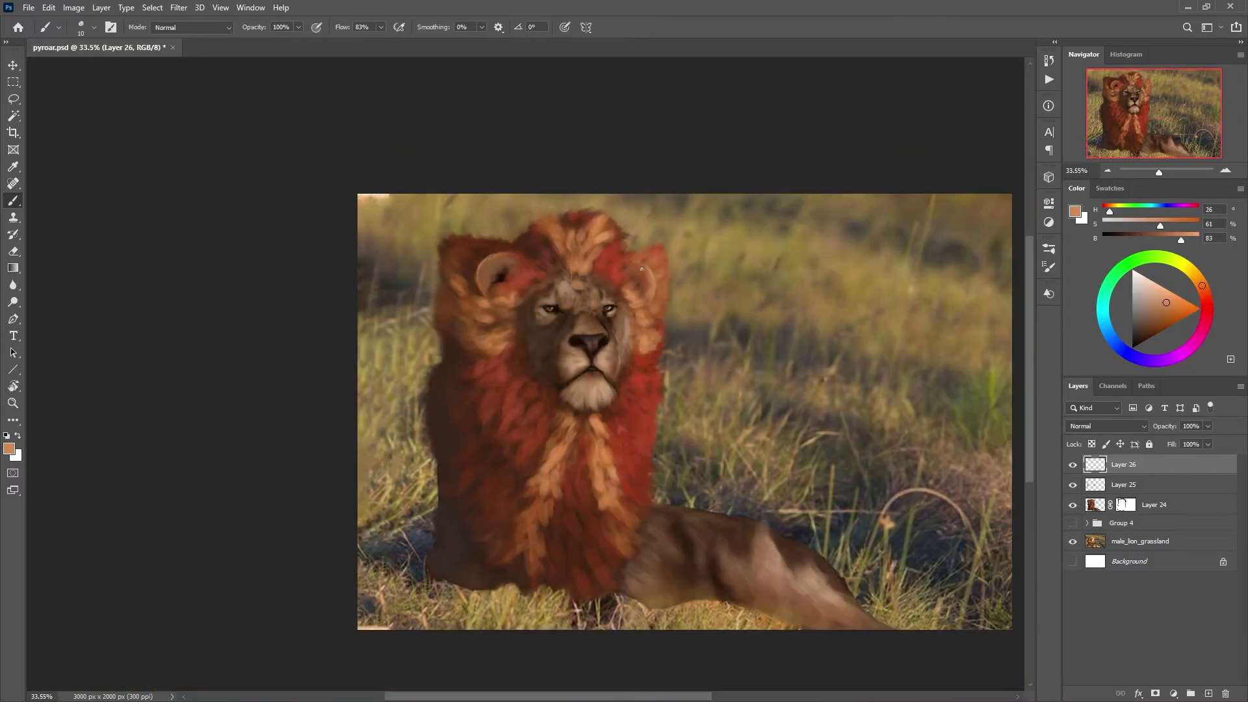
{"action": "scroll", "coordinate": [641, 269], "scroll_direction": "up", "scroll_amount": 2}
{"action": "left_click", "coordinate": [479, 251], "text": "alt"}
{"action": "scroll", "coordinate": [479, 214], "scroll_direction": "up", "scroll_amount": 4}
Step: Add dark brown and light orange fur strokes around the left ear and lower mane
{"action": "left_click", "coordinate": [390, 223], "text": "alt"}
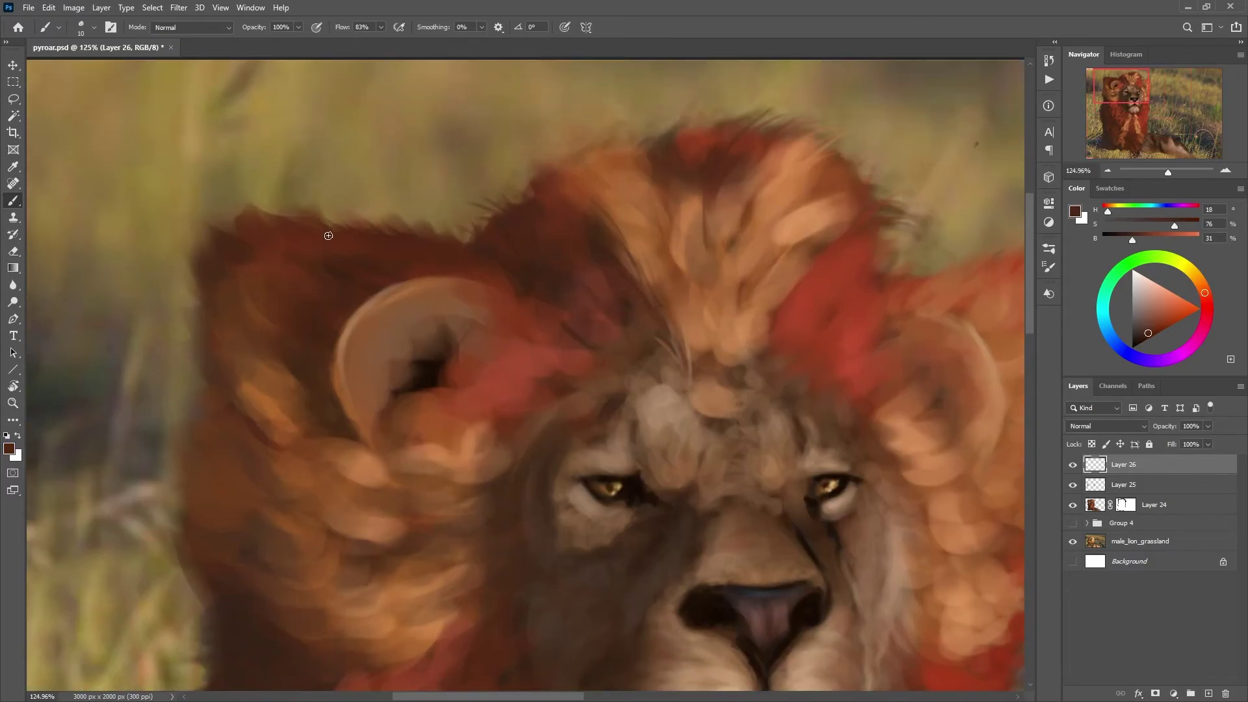
{"action": "scroll", "coordinate": [328, 236], "scroll_direction": "left", "scroll_amount": 3}
{"action": "left_click", "coordinate": [376, 228], "text": "alt"}
{"action": "left_click", "coordinate": [382, 423], "text": "alt"}
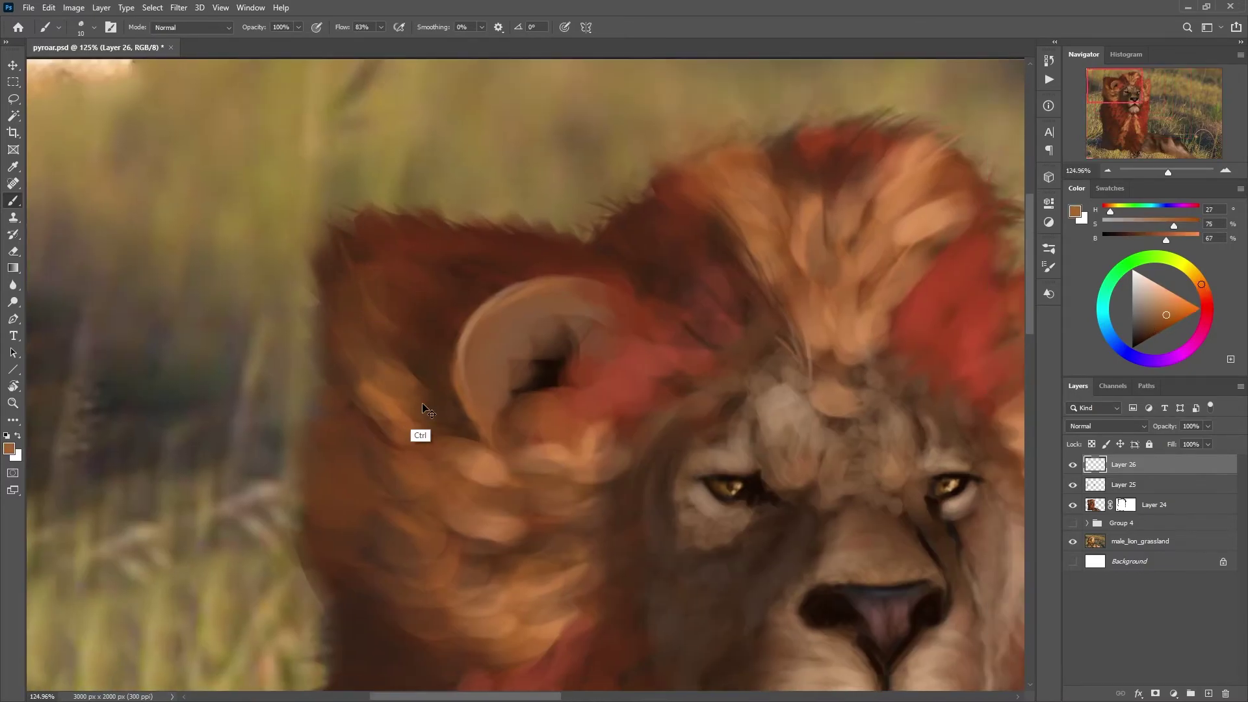
{"action": "left_click", "coordinate": [490, 462], "text": "alt"}
{"action": "scroll", "coordinate": [490, 462], "scroll_direction": "down", "scroll_amount": 4}
{"action": "left_click", "coordinate": [645, 429], "text": "alt"}
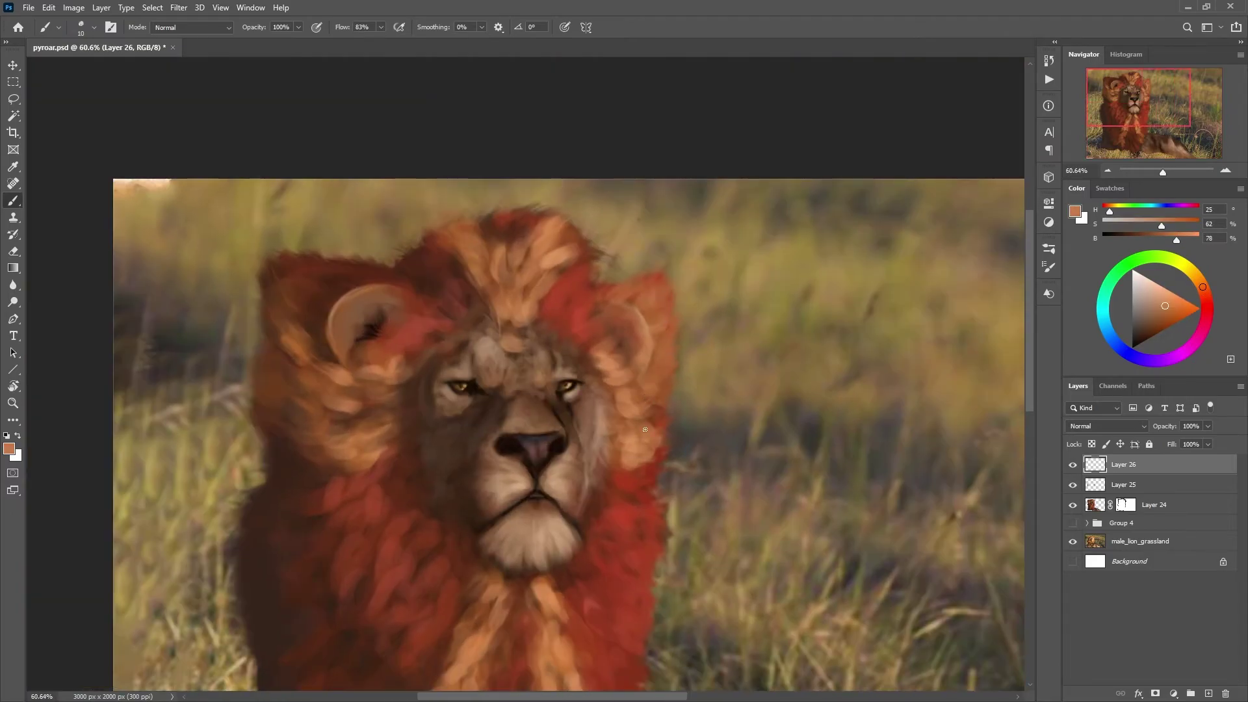
{"action": "scroll", "coordinate": [604, 438], "scroll_direction": "down", "scroll_amount": 3}
{"action": "scroll", "coordinate": [571, 445], "scroll_direction": "up", "scroll_amount": 2}
{"action": "scroll", "coordinate": [518, 440], "scroll_direction": "down", "scroll_amount": 3}
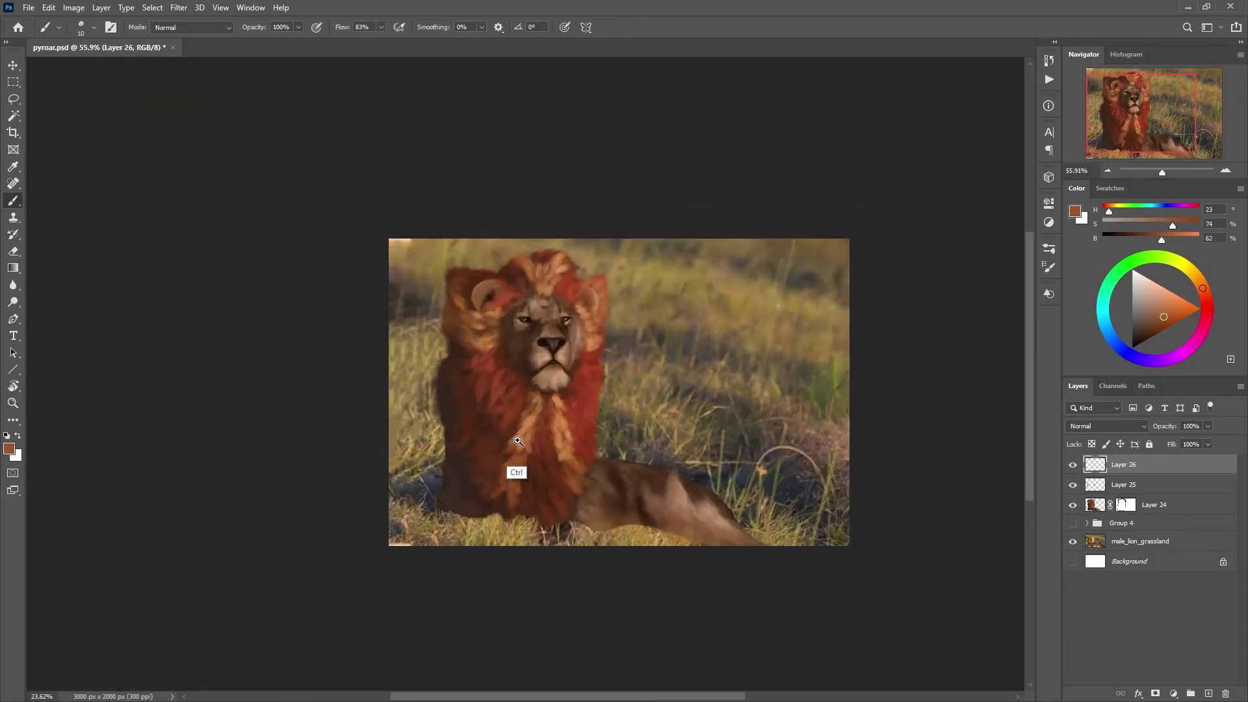
{"action": "scroll", "coordinate": [517, 441], "scroll_direction": "up", "scroll_amount": 3}
{"action": "left_click_drag", "start_coordinate": [613, 610], "coordinate": [617, 501]}
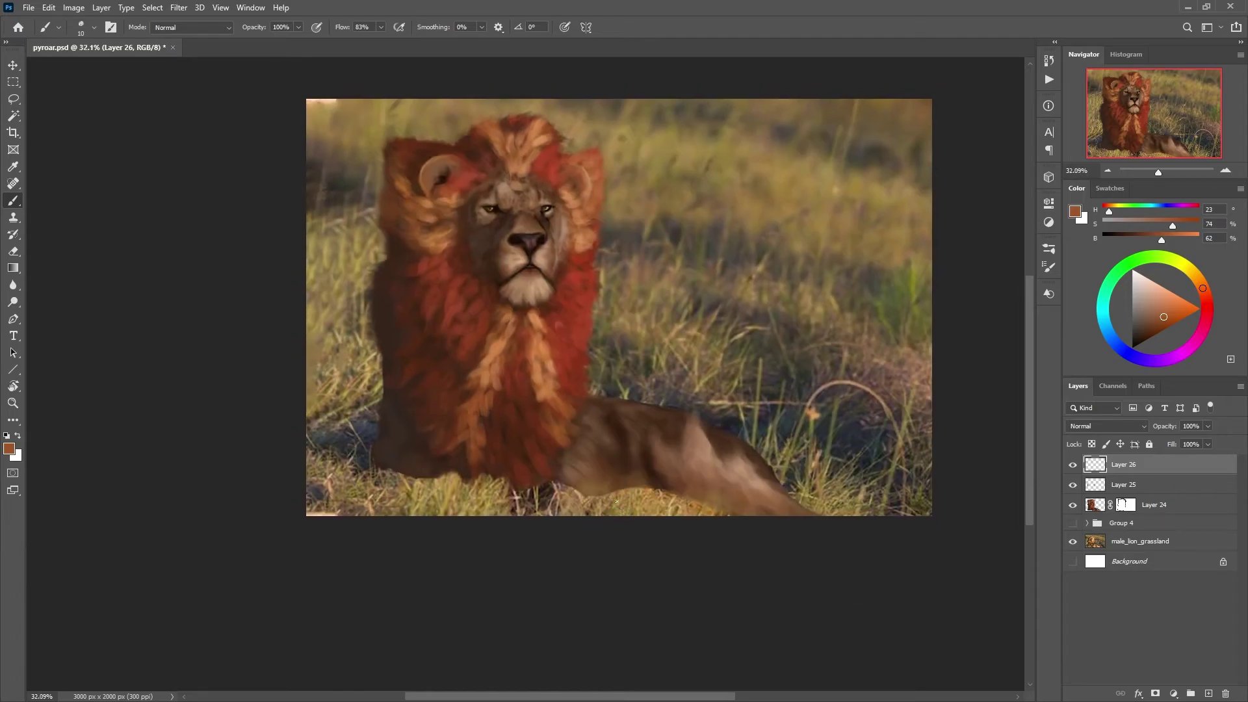
{"action": "scroll", "coordinate": [431, 208], "scroll_direction": "up", "scroll_amount": 1}
{"action": "scroll", "coordinate": [432, 208], "scroll_direction": "up", "scroll_amount": 8}
Step: On a new layer with a larger brush, paint red-brown, dark brown and light orange mane strokes
{"action": "key", "text": "ctrl+shift+alt+n"}
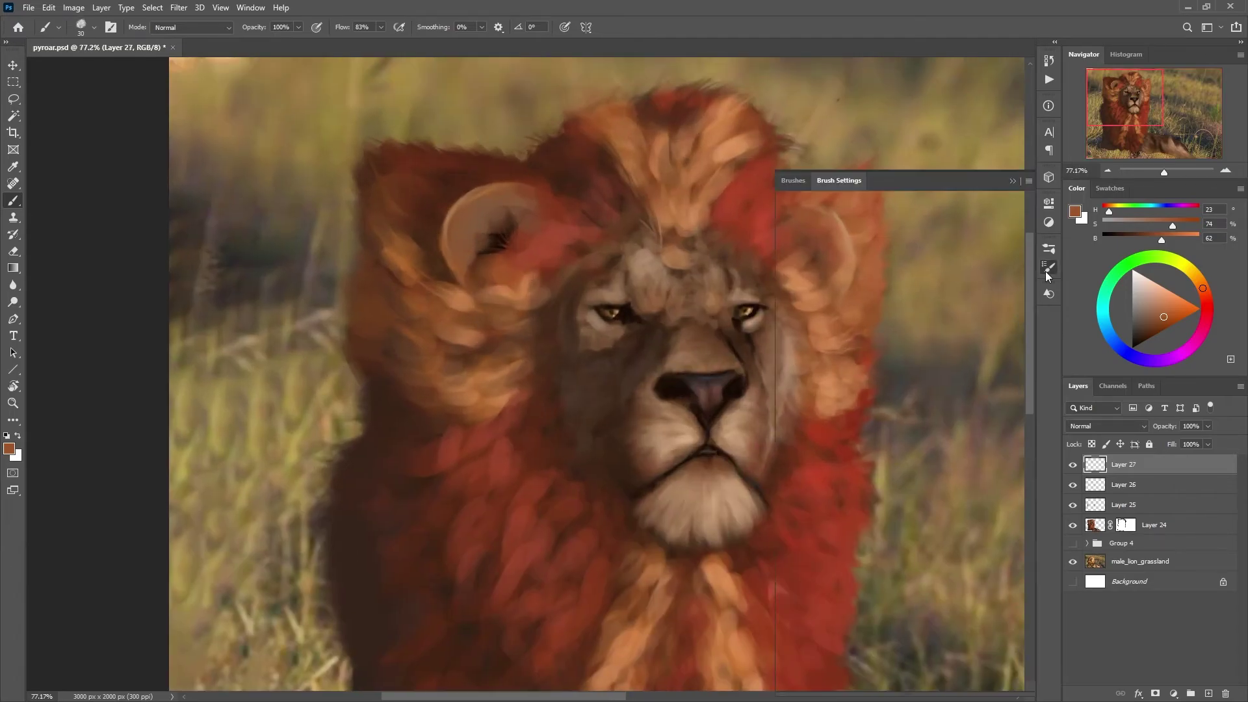
{"action": "key", "text": "bracketright"}
{"action": "key", "text": "bracketright"}
{"action": "left_click", "coordinate": [542, 206], "text": "alt"}
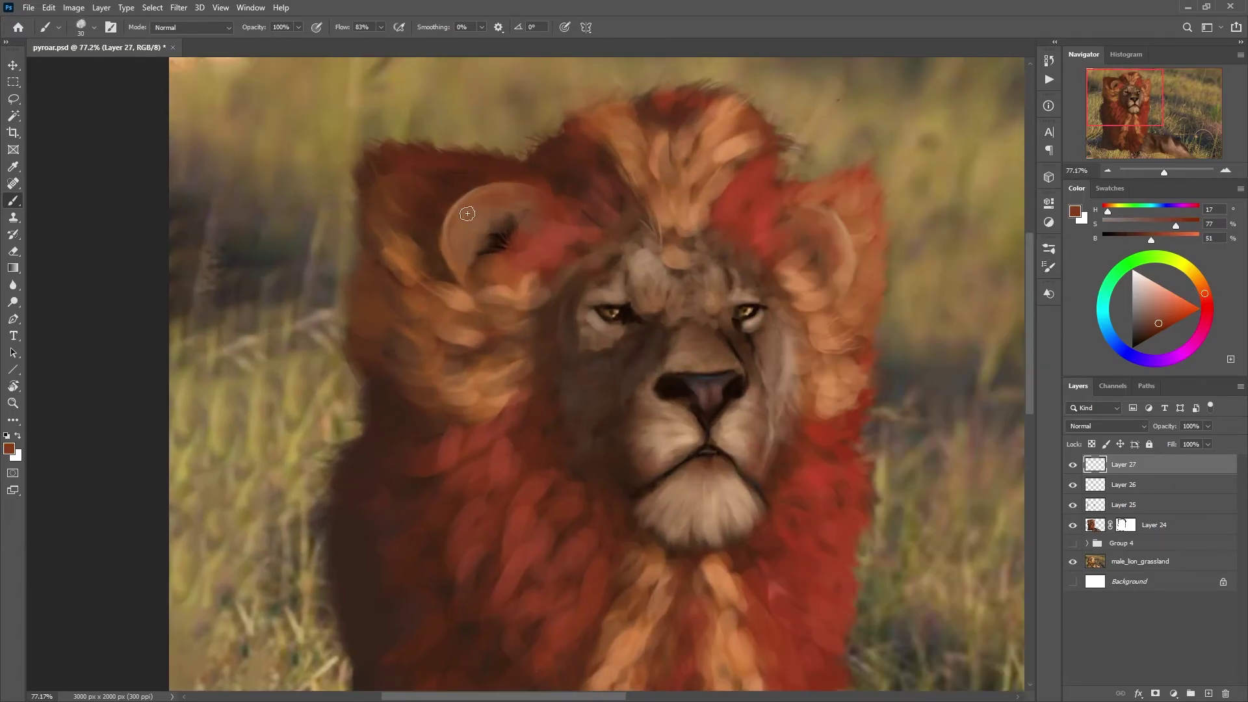
{"action": "scroll", "coordinate": [547, 343], "scroll_direction": "down", "scroll_amount": 3}
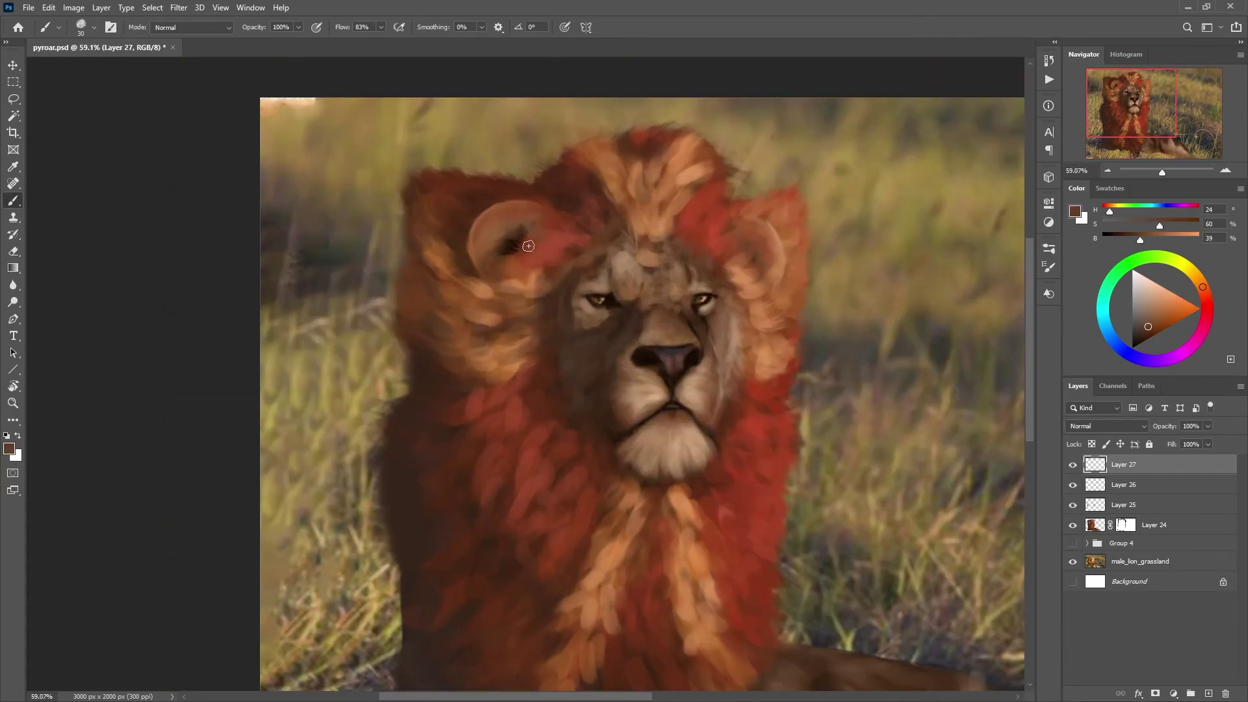
{"action": "left_click", "coordinate": [485, 265], "text": "alt"}
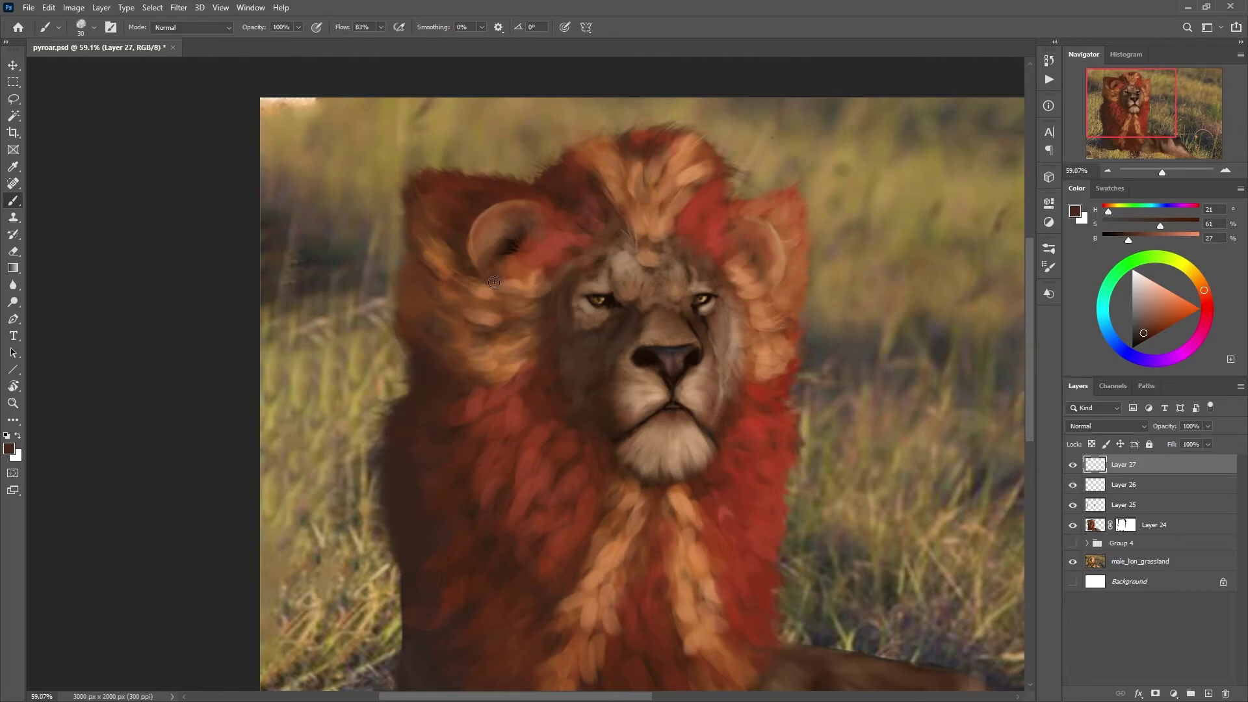
{"action": "scroll", "coordinate": [493, 281], "scroll_direction": "down", "scroll_amount": 2}
{"action": "left_click", "coordinate": [514, 318], "text": "alt"}
{"action": "scroll", "coordinate": [536, 377], "scroll_direction": "down", "scroll_amount": 2}
{"action": "scroll", "coordinate": [557, 478], "scroll_direction": "up", "scroll_amount": 2}
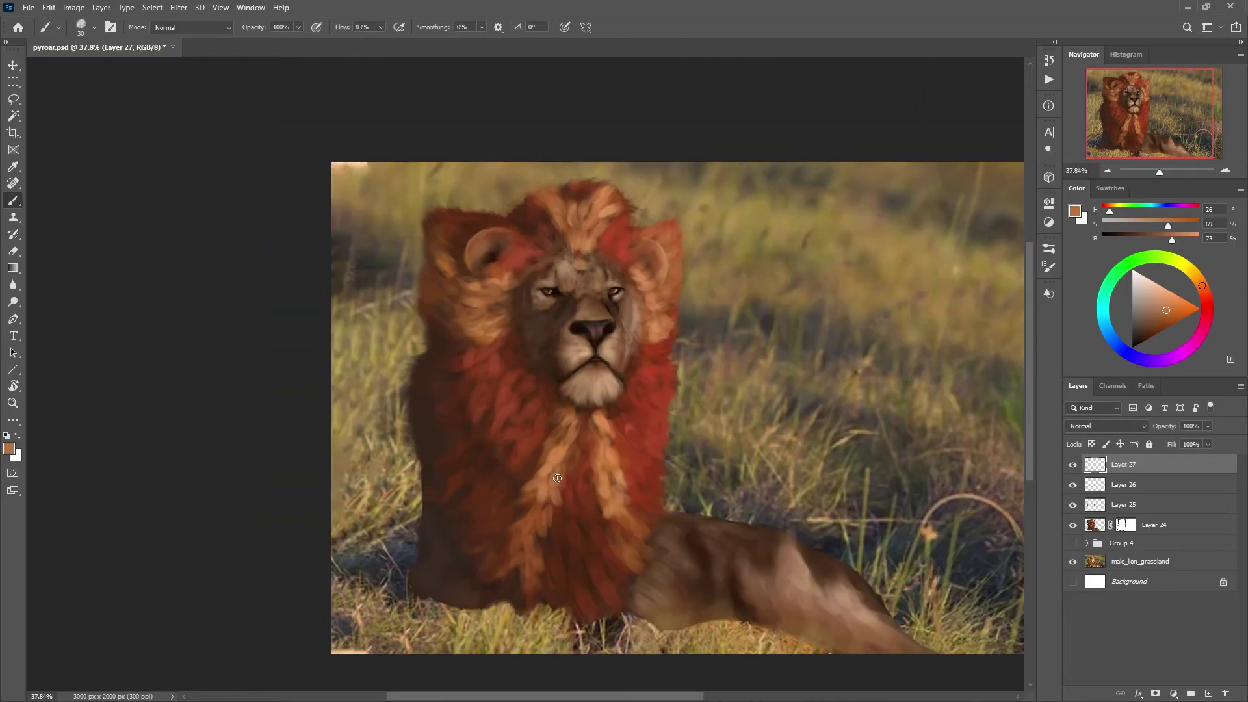
{"action": "scroll", "coordinate": [556, 477], "scroll_direction": "down", "scroll_amount": 1}
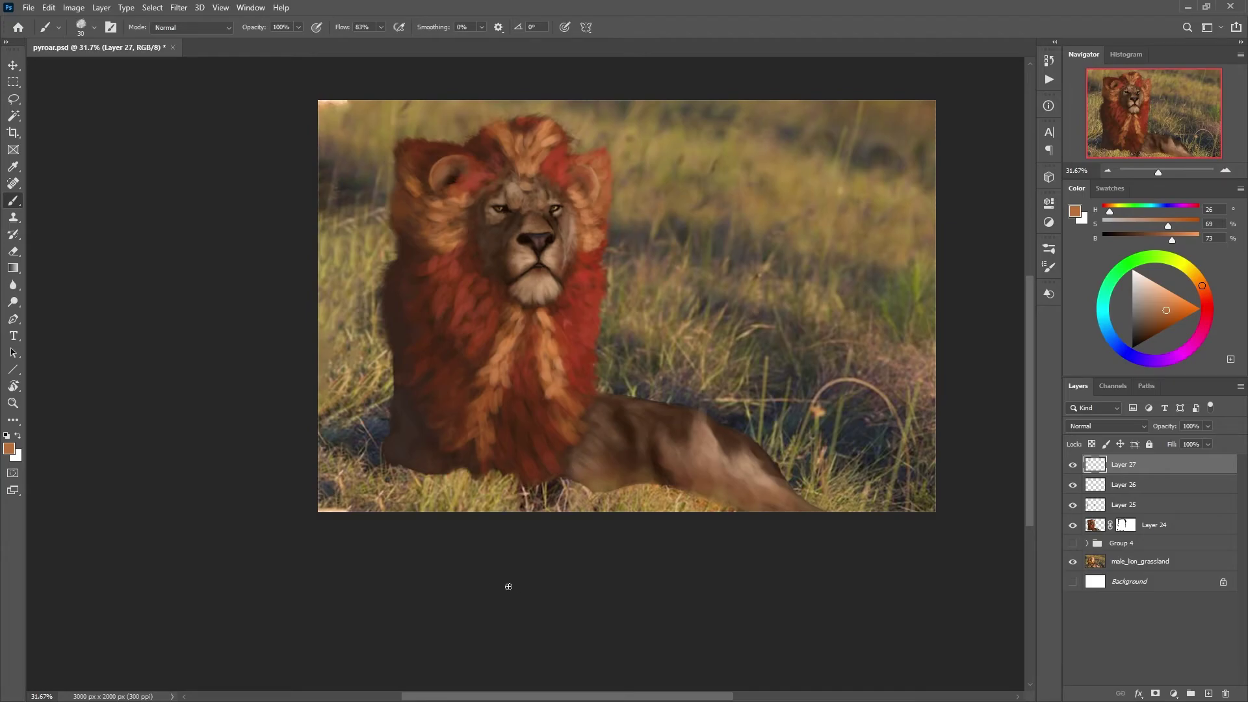
Step: On Layer 28, shade the mane with darker red-browns and deep brown shadow tones
{"action": "key", "text": "ctrl+shift+alt+n"}
{"action": "left_click", "coordinate": [383, 292], "text": "alt"}
{"action": "key", "text": "bracketright"}
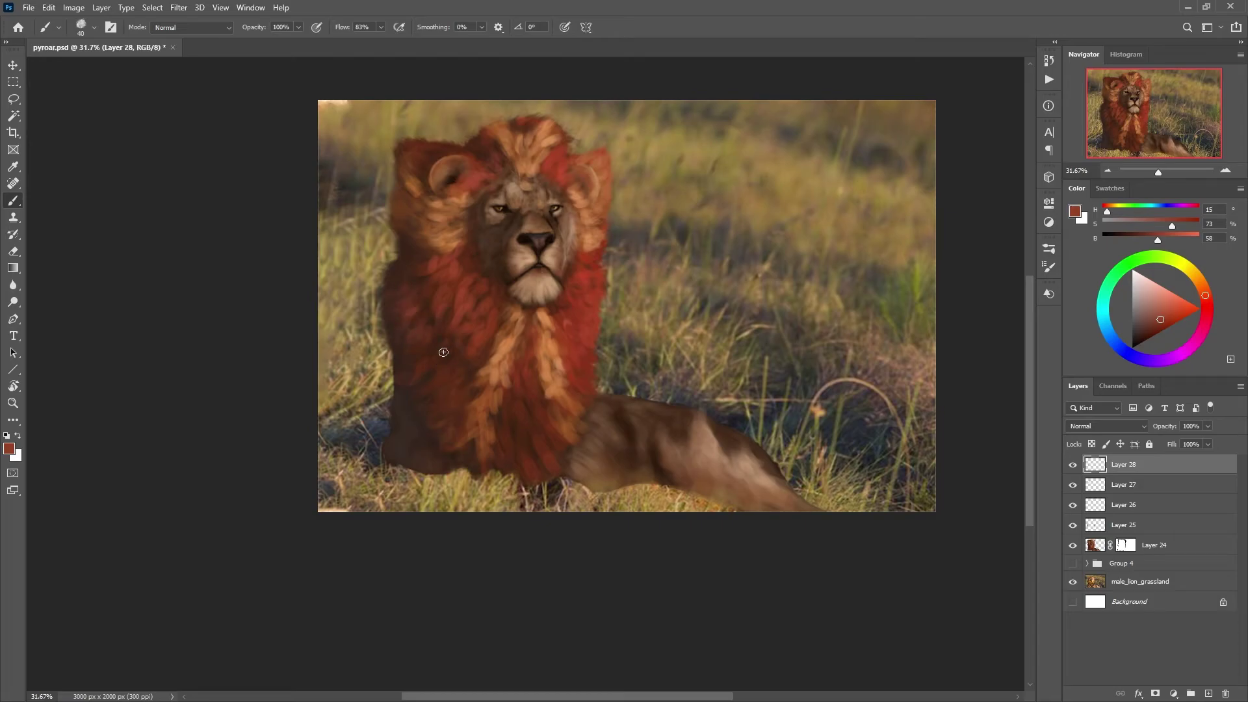
{"action": "left_click", "coordinate": [428, 303], "text": "alt"}
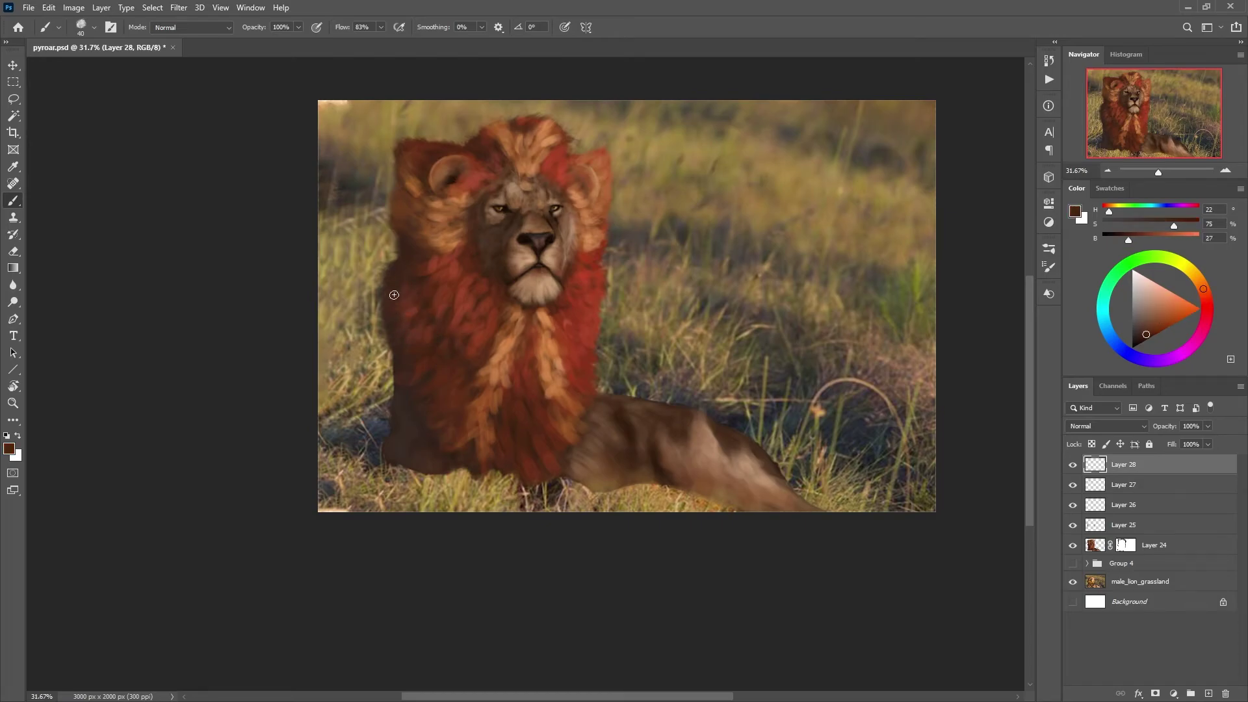
{"action": "left_click", "coordinate": [412, 388], "text": "alt"}
{"action": "left_click", "coordinate": [467, 404], "text": "alt"}
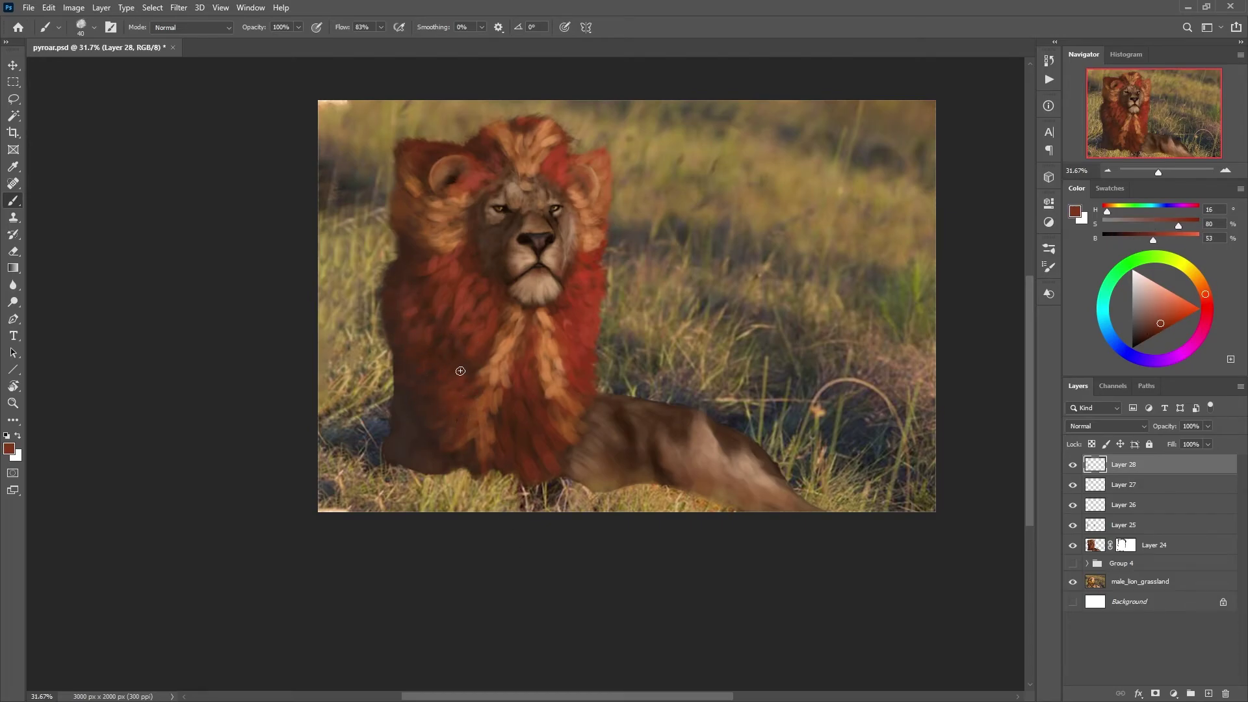
{"action": "left_click", "coordinate": [469, 389], "text": "alt"}
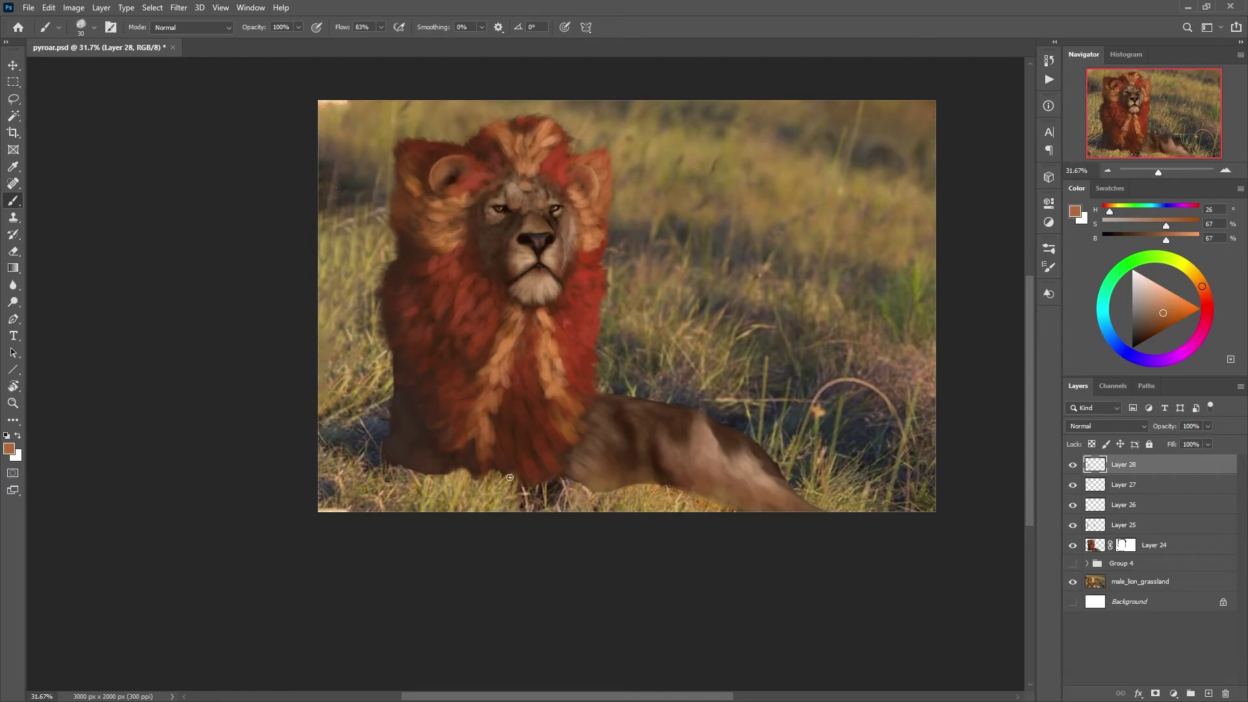
{"action": "left_click", "coordinate": [551, 385], "text": "alt"}
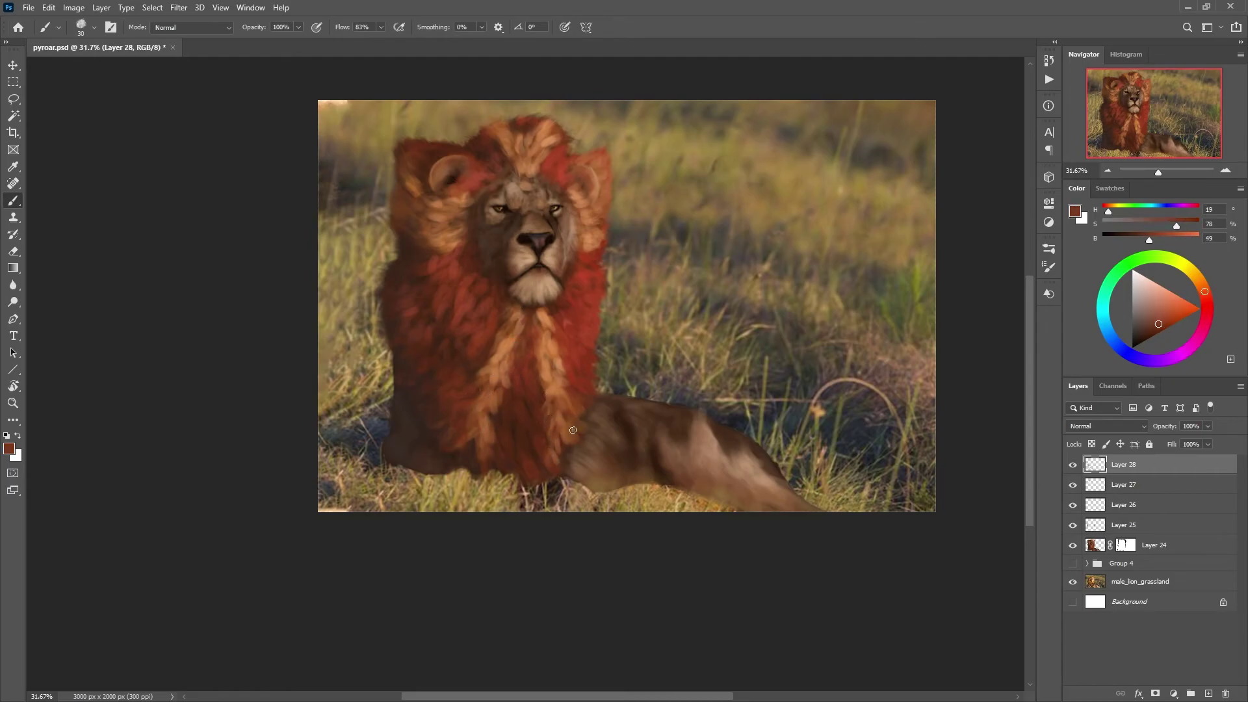
{"action": "scroll", "coordinate": [615, 627], "scroll_direction": "down", "scroll_amount": 1}
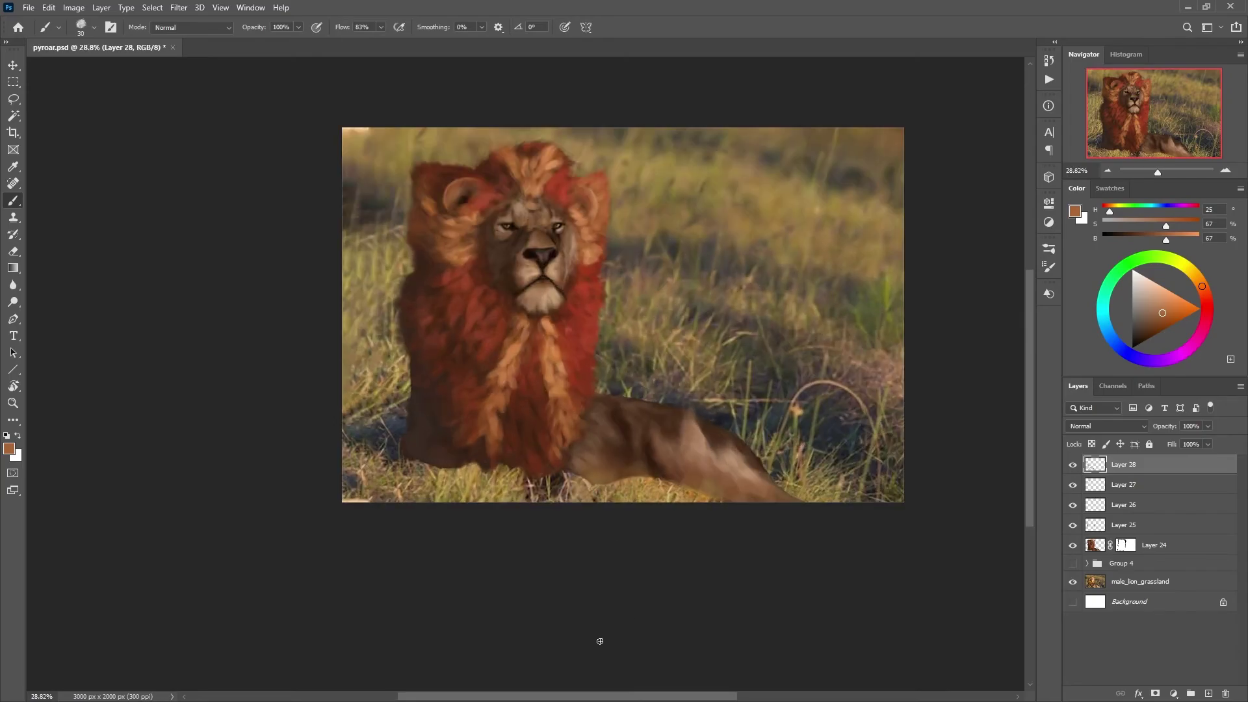
{"action": "scroll", "coordinate": [585, 585], "scroll_direction": "up", "scroll_amount": 1}
{"action": "scroll", "coordinate": [543, 465], "scroll_direction": "down", "scroll_amount": 2}
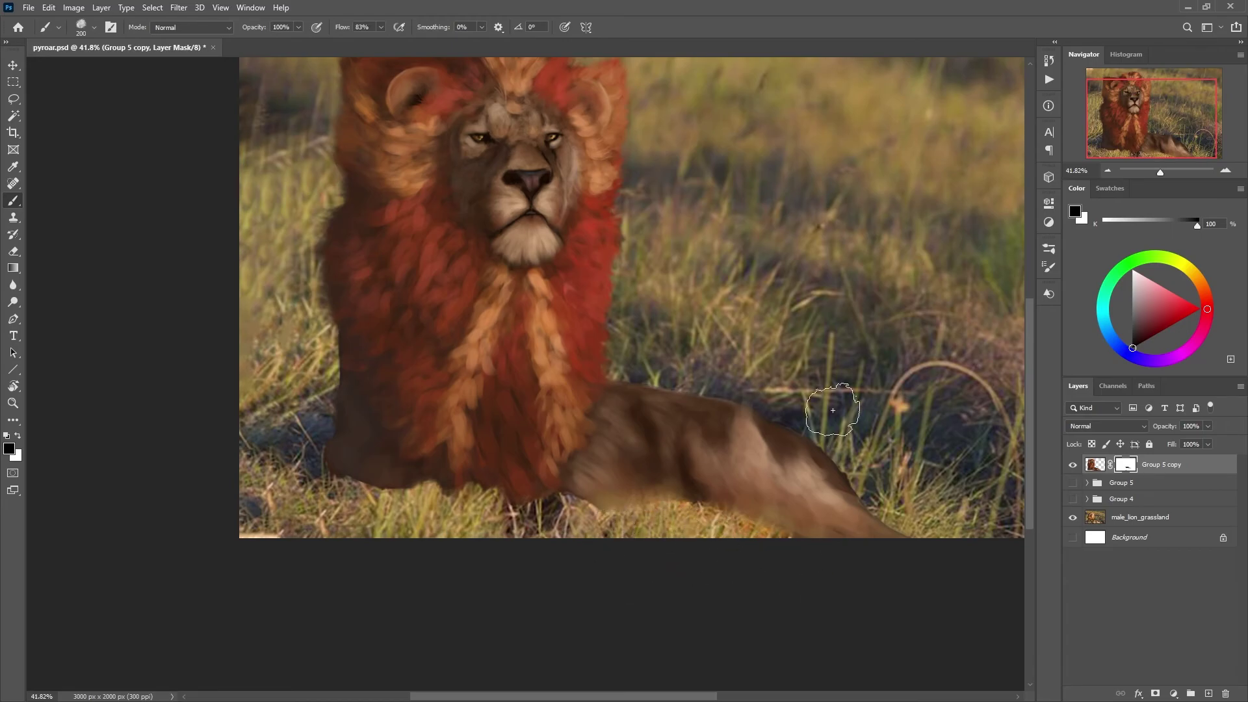
Step: Paint Group 5 copy's mask with black and white along the lion's lower edge so grass overlaps it
{"action": "scroll", "coordinate": [825, 465], "scroll_direction": "up", "scroll_amount": 1}
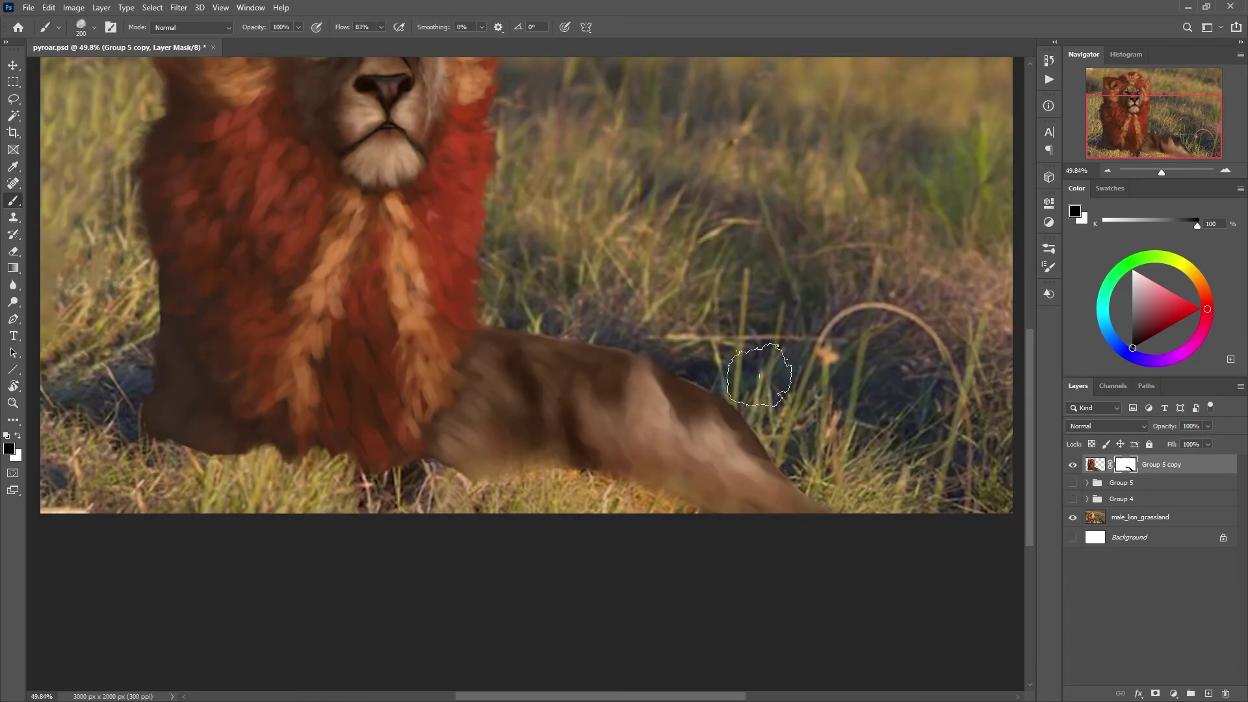
{"action": "key", "text": "x"}
{"action": "scroll", "coordinate": [711, 406], "scroll_direction": "up", "scroll_amount": 4}
{"action": "key", "text": "bracketleft"}
{"action": "key", "text": "bracketleft"}
{"action": "key", "text": "bracketleft"}
{"action": "scroll", "coordinate": [827, 533], "scroll_direction": "down", "scroll_amount": 3}
{"action": "key", "text": "x"}
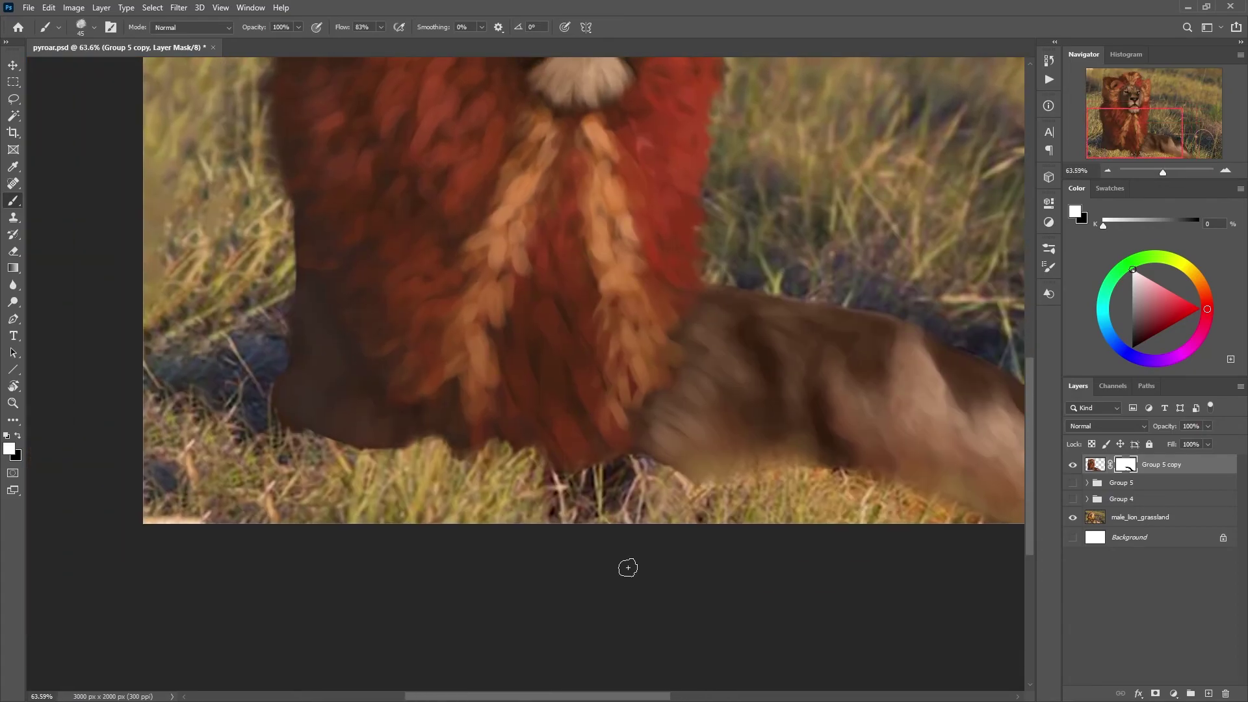
{"action": "key", "text": "bracketright"}
{"action": "key", "text": "bracketright"}
{"action": "key", "text": "bracketright"}
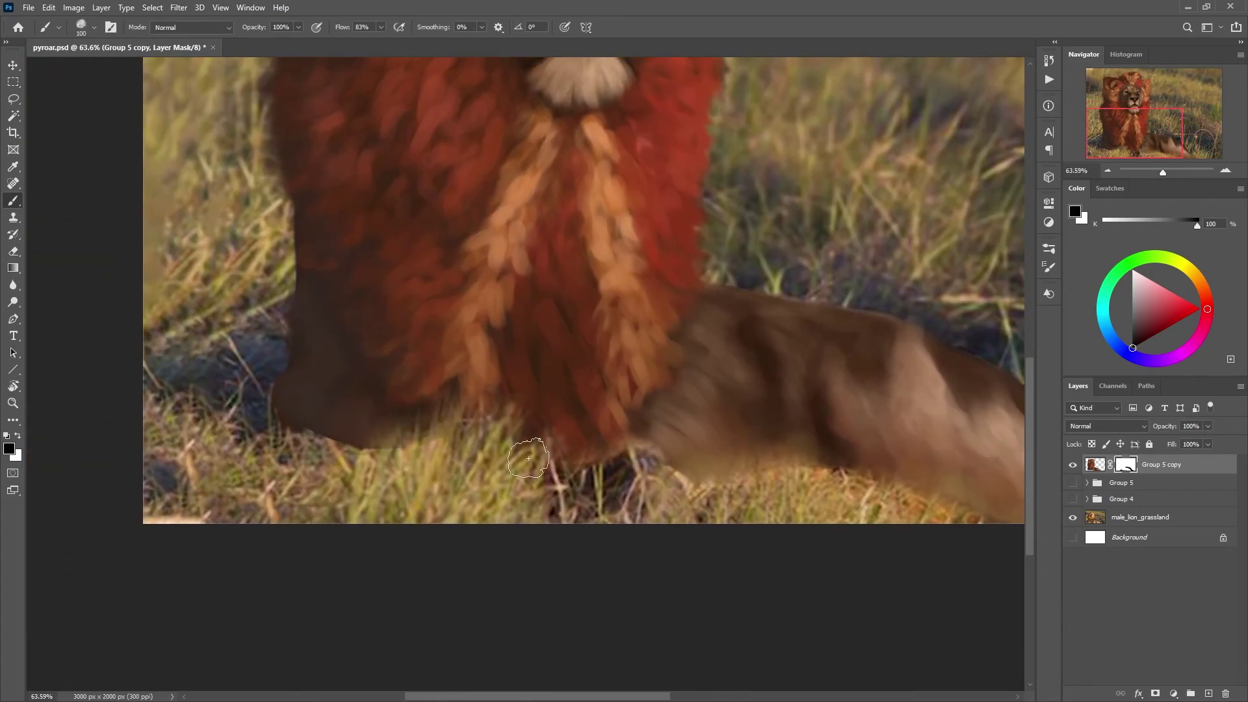
{"action": "left_click_drag", "start_coordinate": [379, 403], "coordinate": [487, 432]}
{"action": "scroll", "coordinate": [362, 265], "scroll_direction": "down", "scroll_amount": 5}
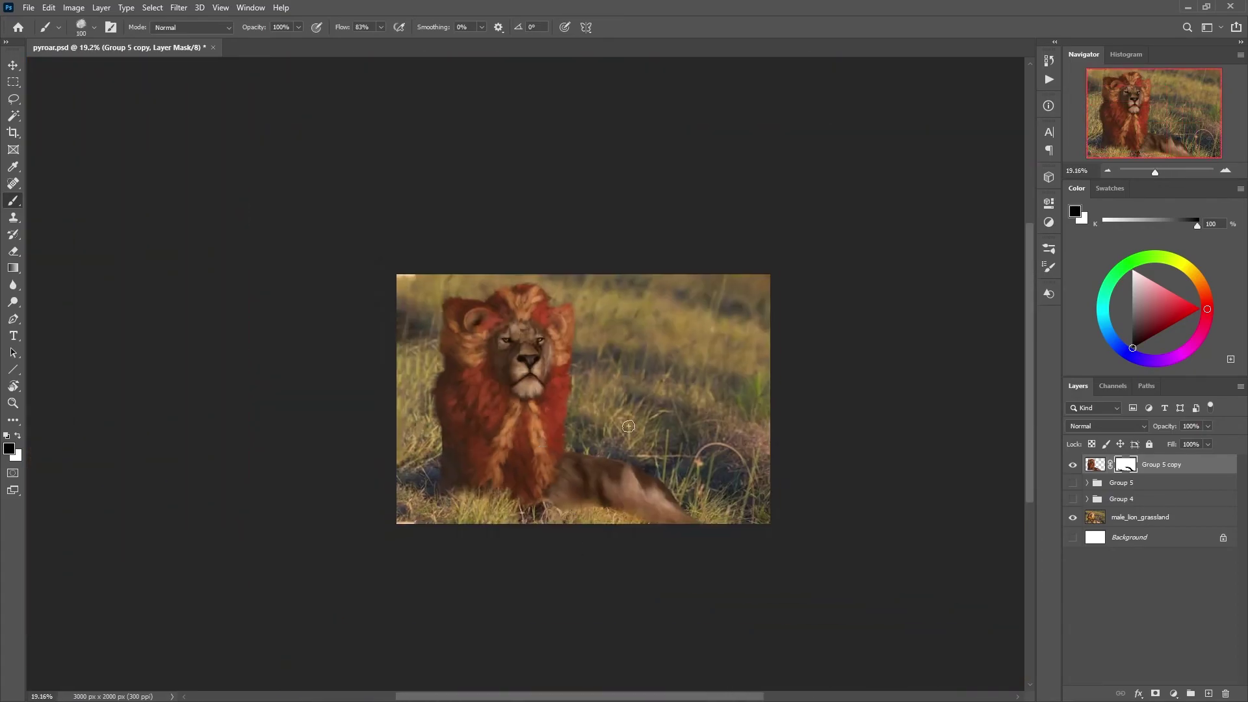
{"action": "scroll", "coordinate": [603, 520], "scroll_direction": "up", "scroll_amount": 3}
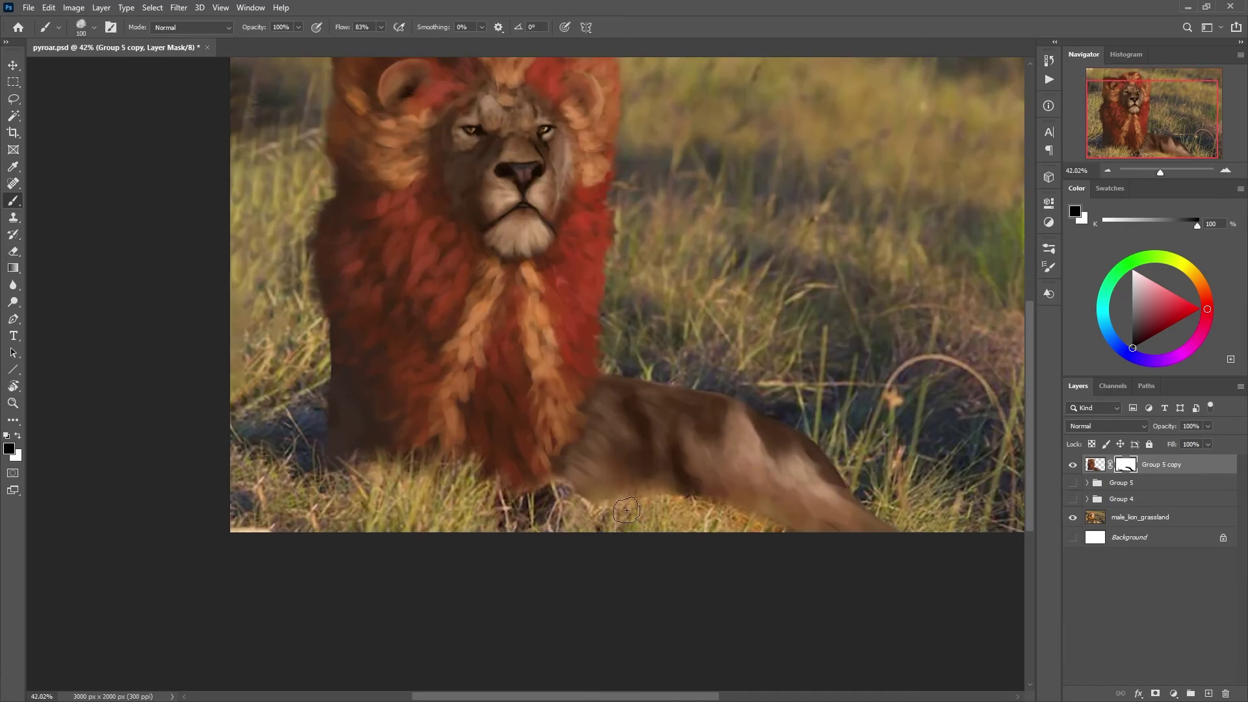
{"action": "scroll", "coordinate": [744, 583], "scroll_direction": "down", "scroll_amount": 2}
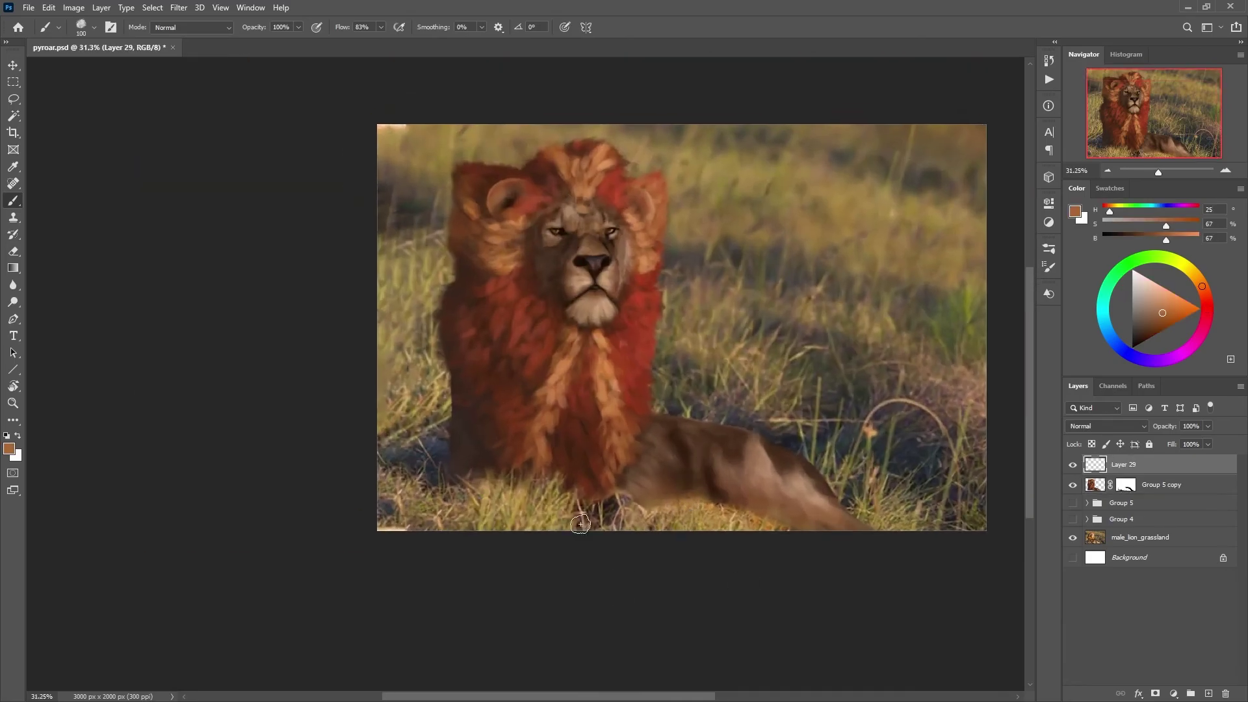
Step: Sample light tan grass colours and paint six thin grass blades over the lion's mane and body on a new layer
{"action": "left_click", "coordinate": [604, 479], "text": "alt"}
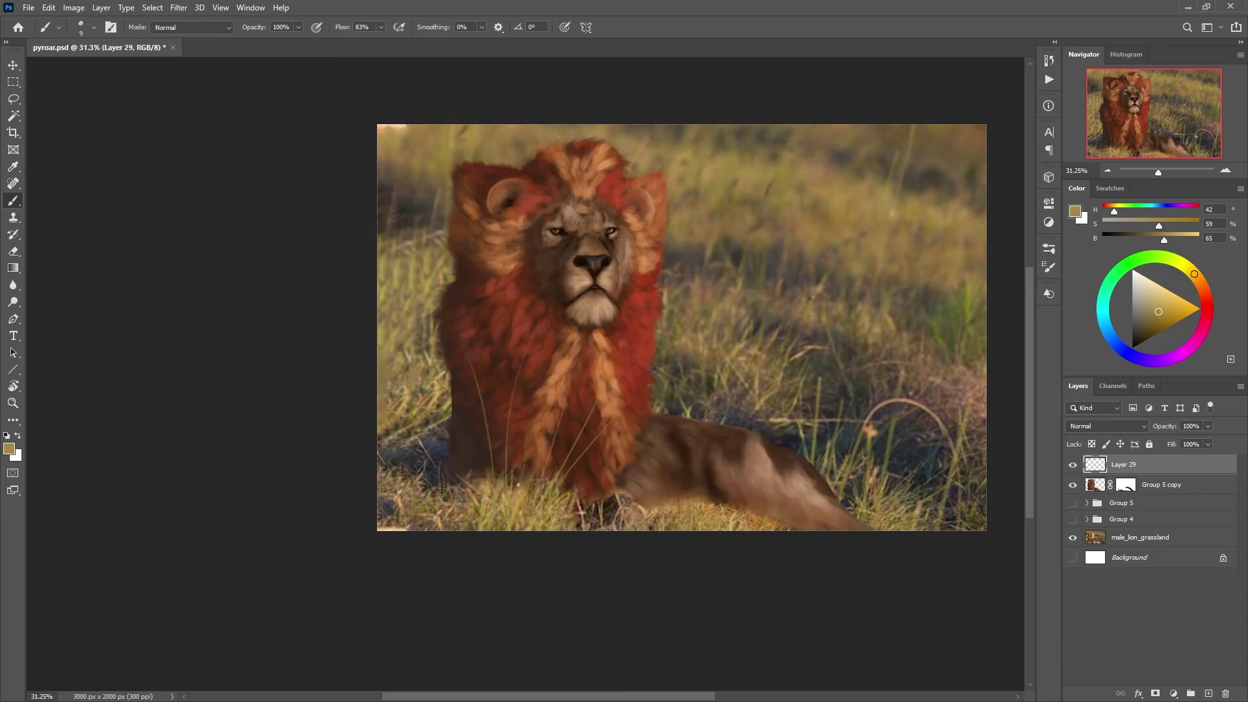
{"action": "left_click", "coordinate": [571, 529], "text": "alt"}
{"action": "scroll", "coordinate": [607, 515], "scroll_direction": "up", "scroll_amount": 2}
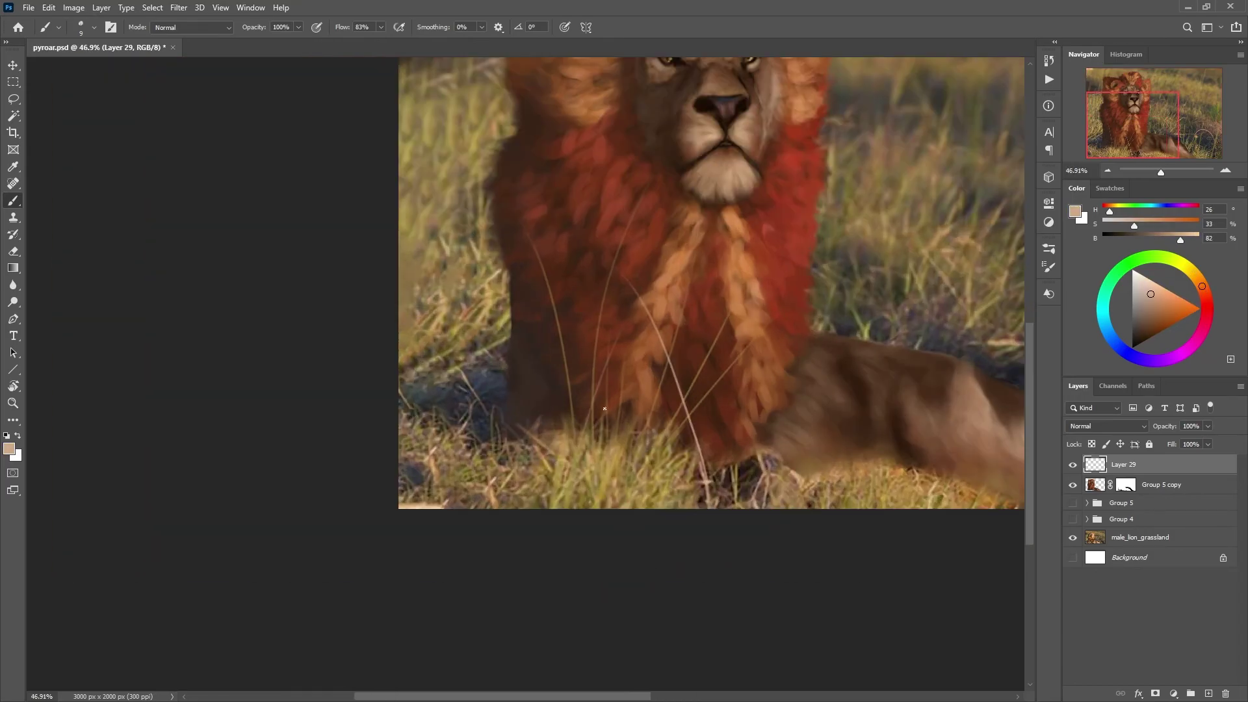
{"action": "scroll", "coordinate": [604, 408], "scroll_direction": "down", "scroll_amount": 3}
{"action": "key", "text": "ctrl+shift+alt+n"}
{"action": "left_click_drag", "start_coordinate": [611, 425], "coordinate": [663, 265]}
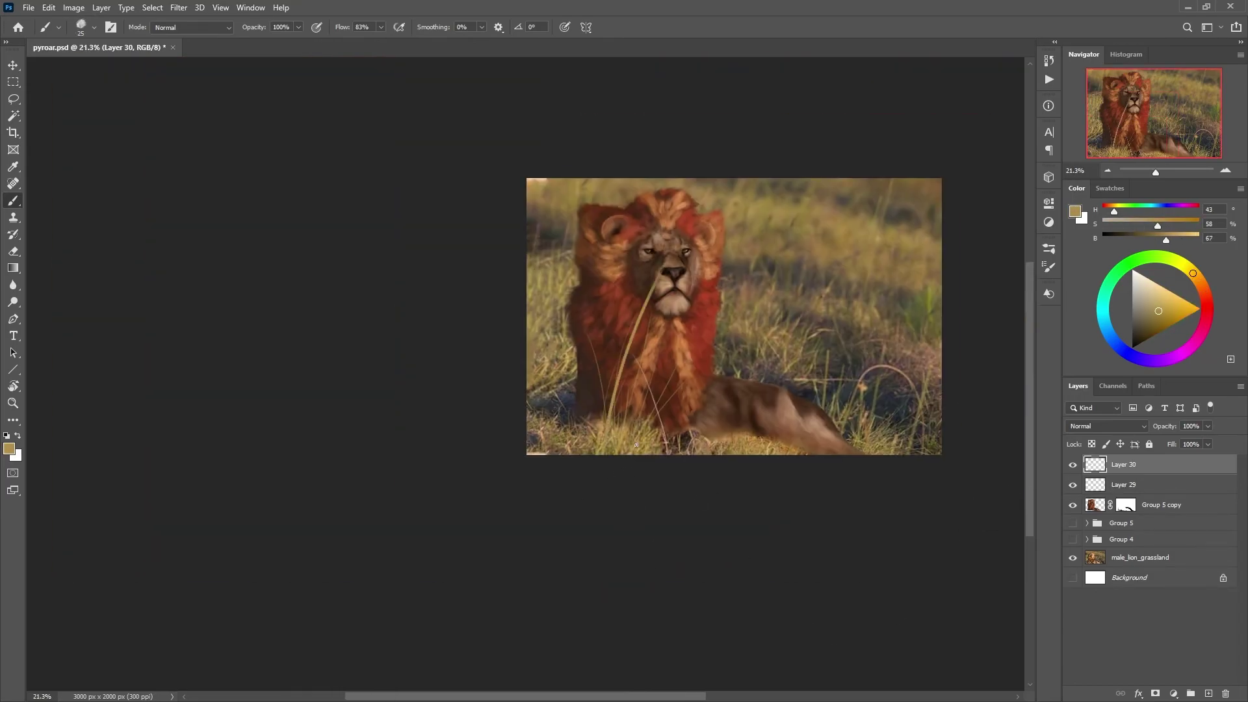
{"action": "left_click_drag", "start_coordinate": [636, 452], "coordinate": [633, 324]}
{"action": "left_click_drag", "start_coordinate": [648, 444], "coordinate": [678, 362]}
{"action": "left_click_drag", "start_coordinate": [690, 455], "coordinate": [728, 372]}
{"action": "left_click_drag", "start_coordinate": [792, 452], "coordinate": [810, 382]}
{"action": "left_click_drag", "start_coordinate": [818, 454], "coordinate": [844, 347]}
Step: Apply Gaussian Blur to the near grass blades, then paint another blade on Layer 29
{"action": "left_click", "coordinate": [179, 7]}
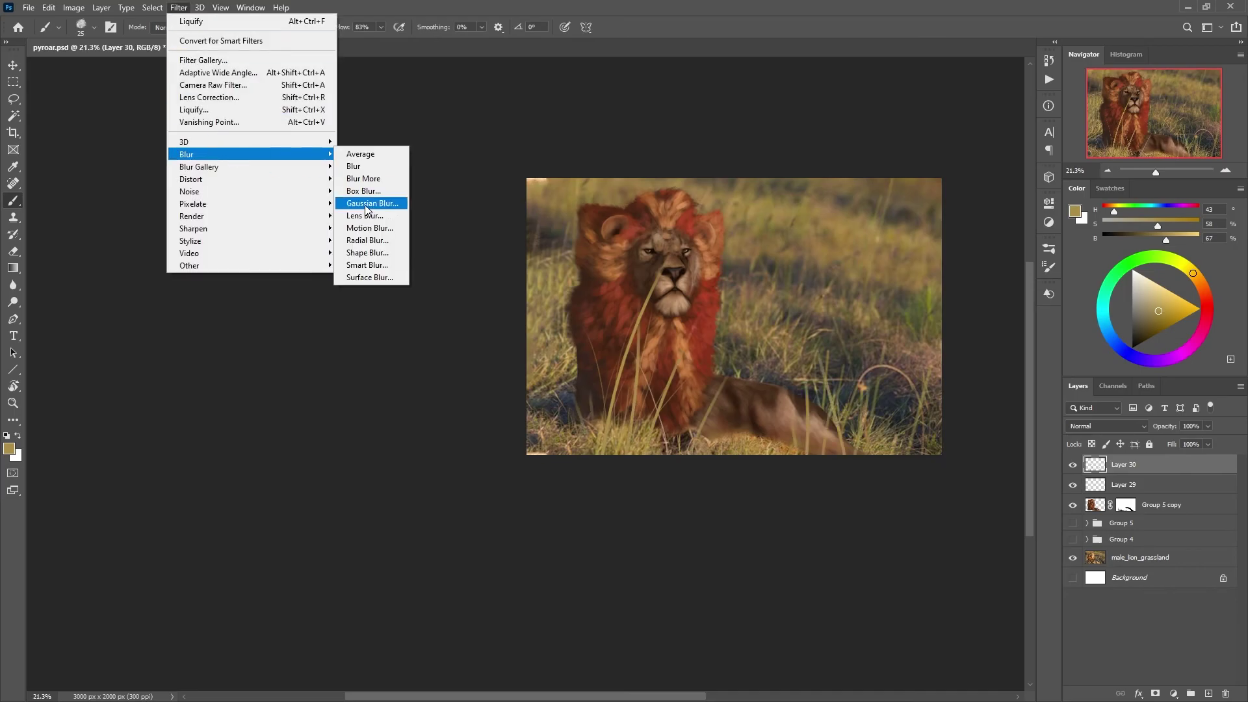
{"action": "left_click", "coordinate": [416, 203]}
{"action": "key", "text": "Return"}
{"action": "key", "text": "alt+bracketleft"}
{"action": "scroll", "coordinate": [730, 427], "scroll_direction": "up", "scroll_amount": 2}
{"action": "left_click_drag", "start_coordinate": [731, 428], "coordinate": [629, 423]}
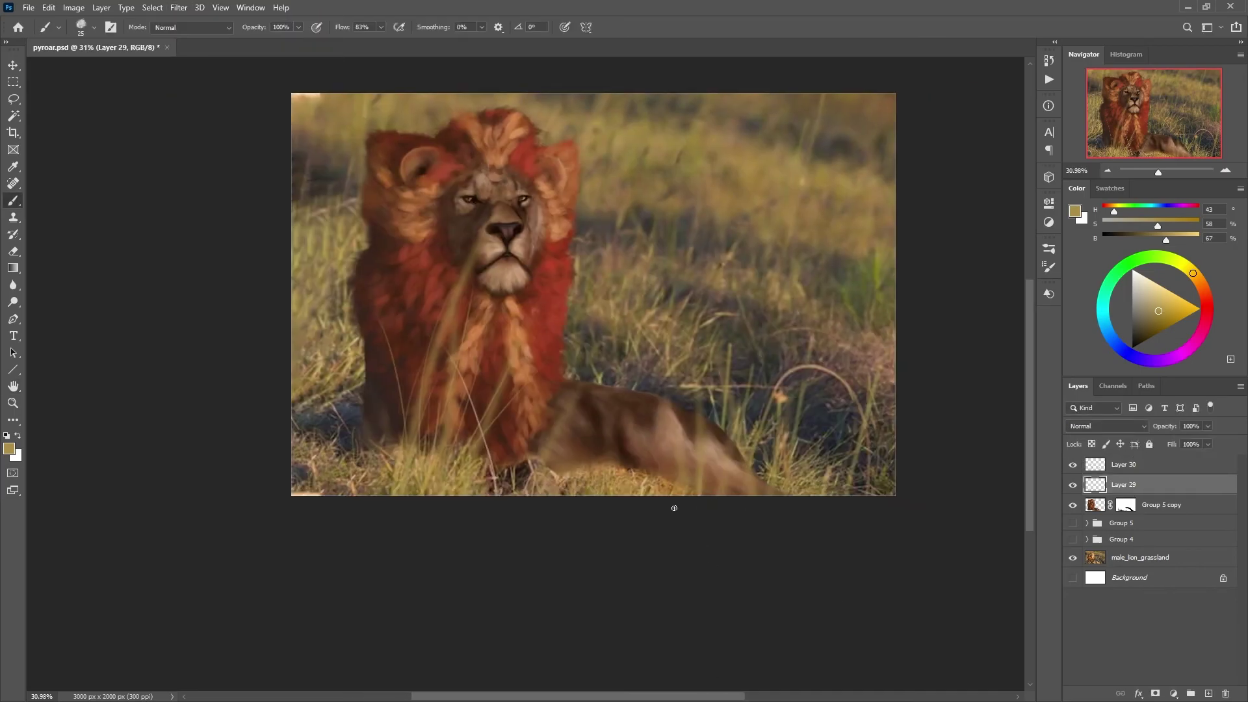
Step: Sample lighter, darker and mid tan grass colours with a smaller brush for thinner blades
{"action": "left_click", "coordinate": [420, 447], "text": "alt"}
{"action": "left_click", "coordinate": [382, 459], "text": "alt"}
{"action": "key", "text": "bracketleft"}
{"action": "left_click", "coordinate": [648, 494], "text": "alt"}
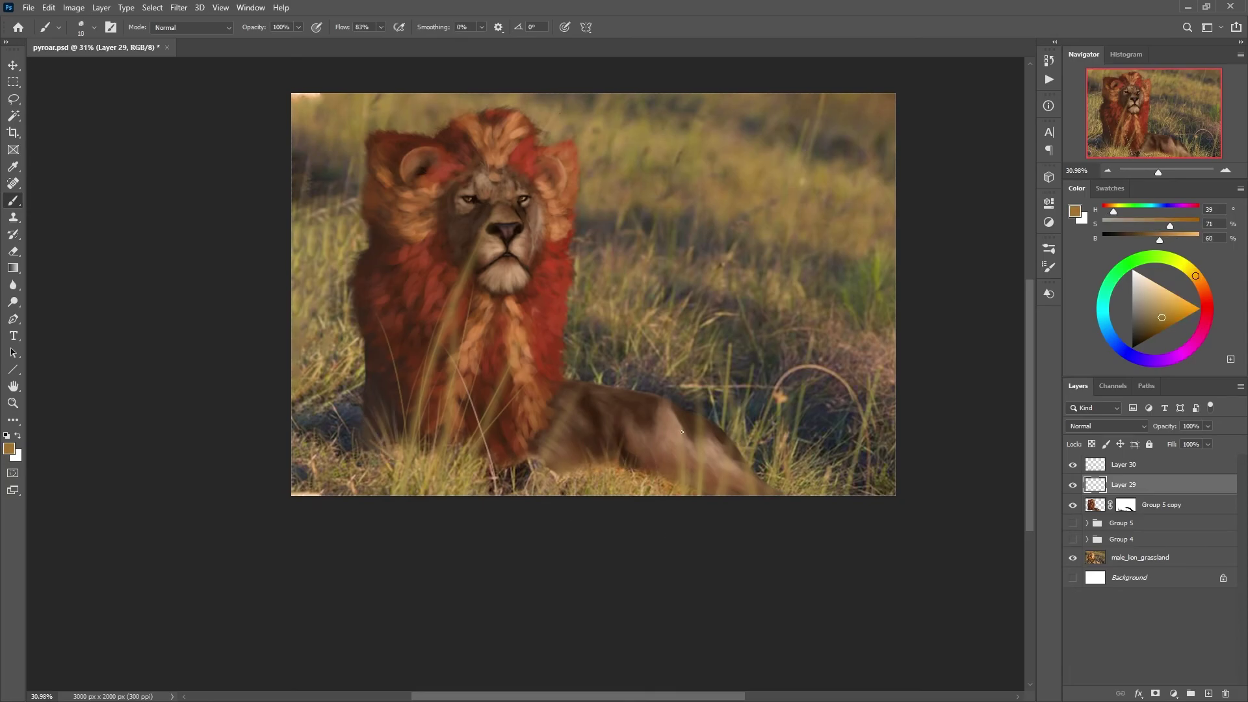
{"action": "left_click", "coordinate": [687, 446], "text": "alt"}
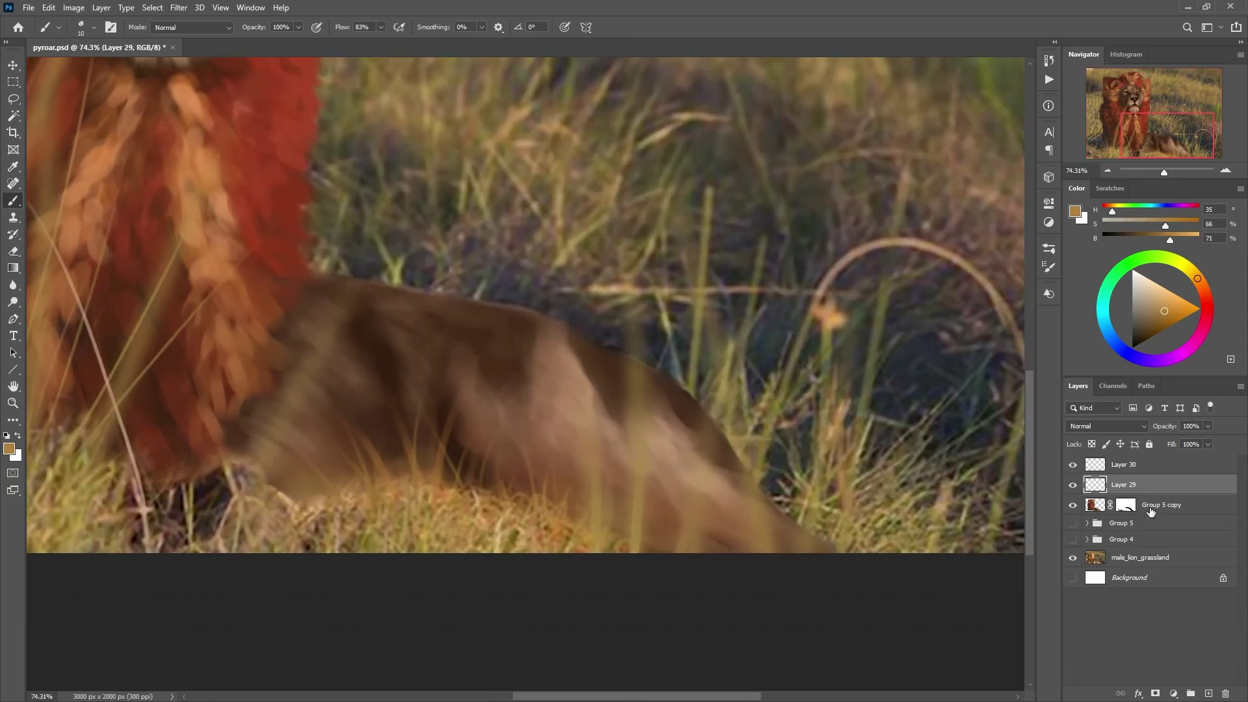
Step: Add a body-shading layer with dark brown, then sample tan grass colours on Layer 29
{"action": "left_click", "coordinate": [638, 367], "text": "alt"}
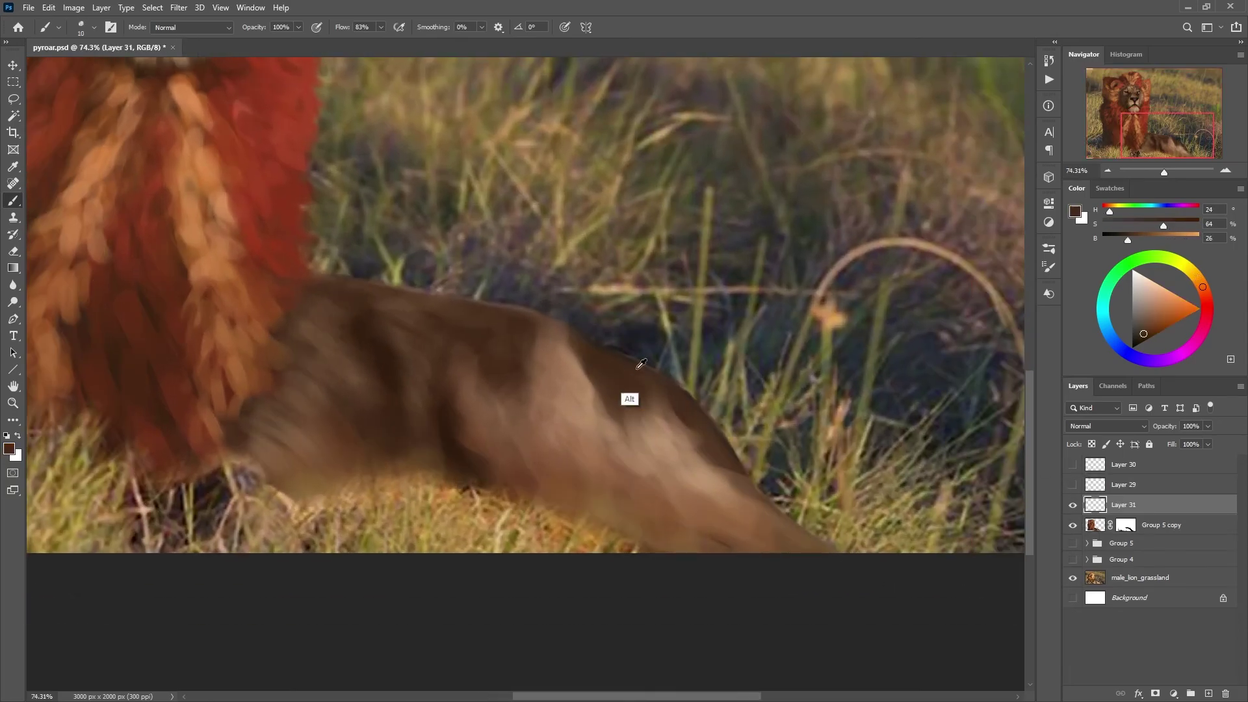
{"action": "left_click", "coordinate": [700, 412], "text": "alt"}
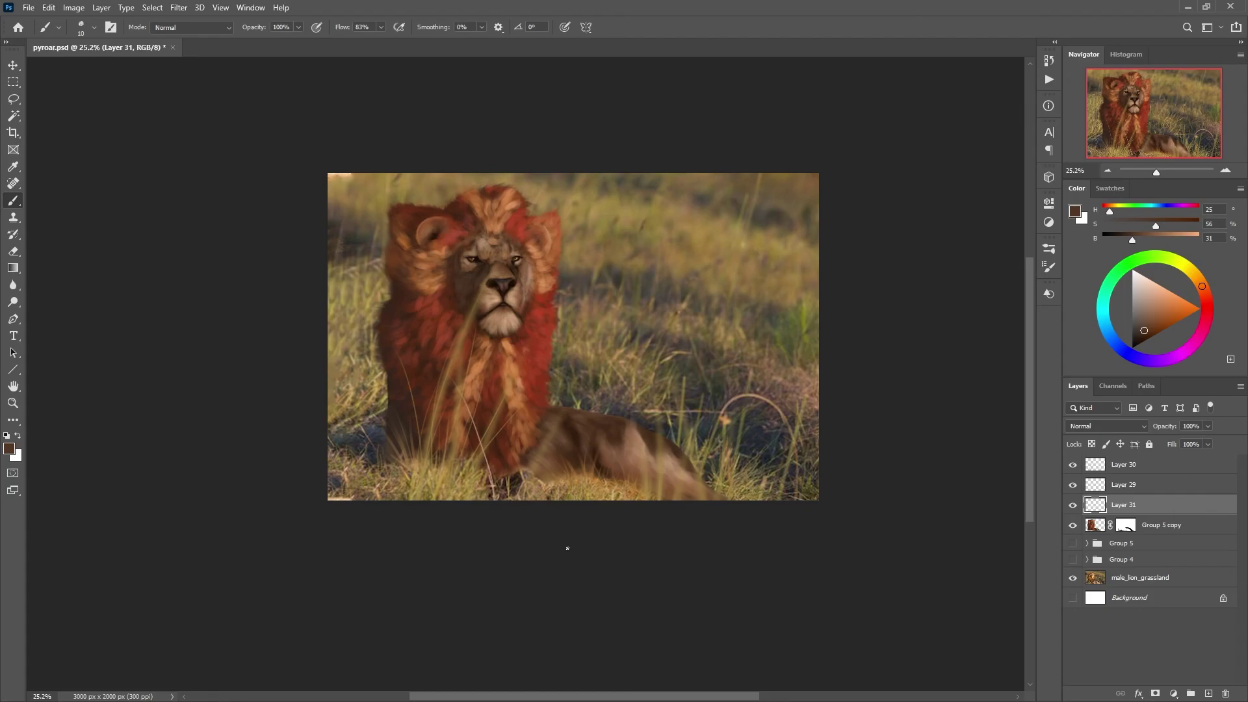
{"action": "key", "text": "alt+bracketright"}
{"action": "left_click", "coordinate": [443, 481], "text": "alt"}
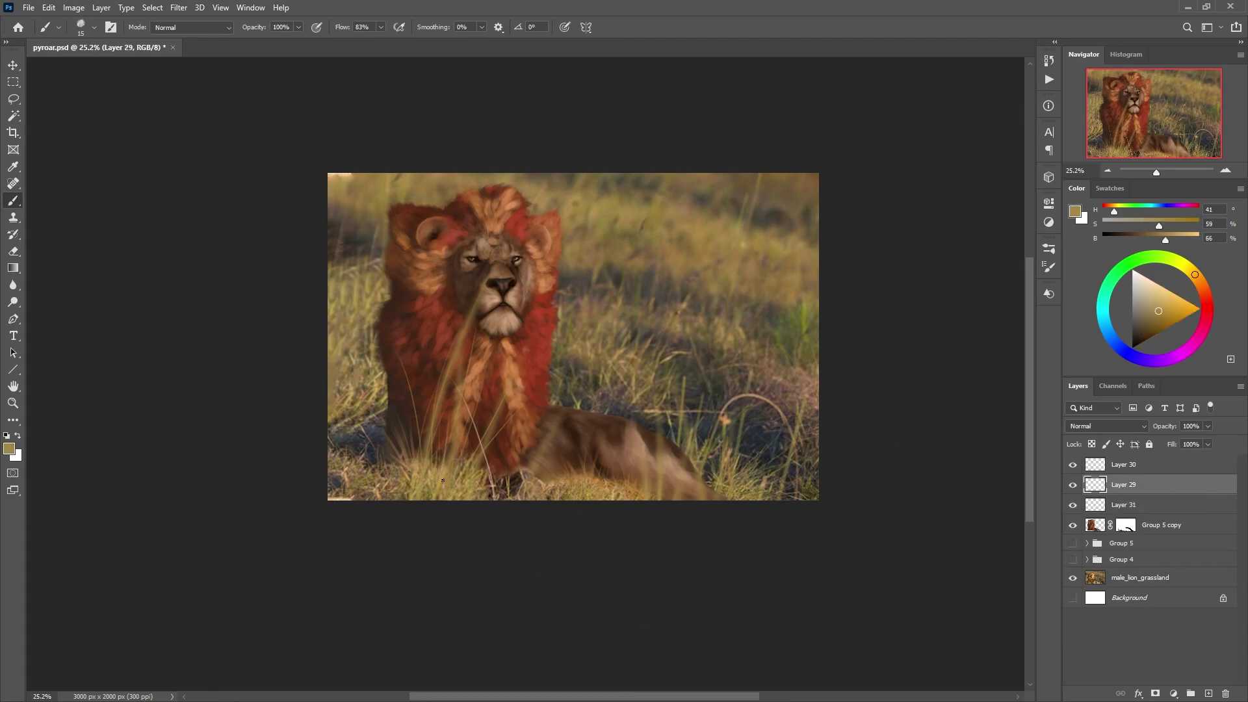
{"action": "left_click", "coordinate": [569, 488], "text": "alt"}
Step: Add shadow Layer 32 in dark brown, set it to Multiply, and soften it with Gaussian Blur
{"action": "left_click", "coordinate": [1165, 509]}
{"action": "left_click", "coordinate": [1208, 693]}
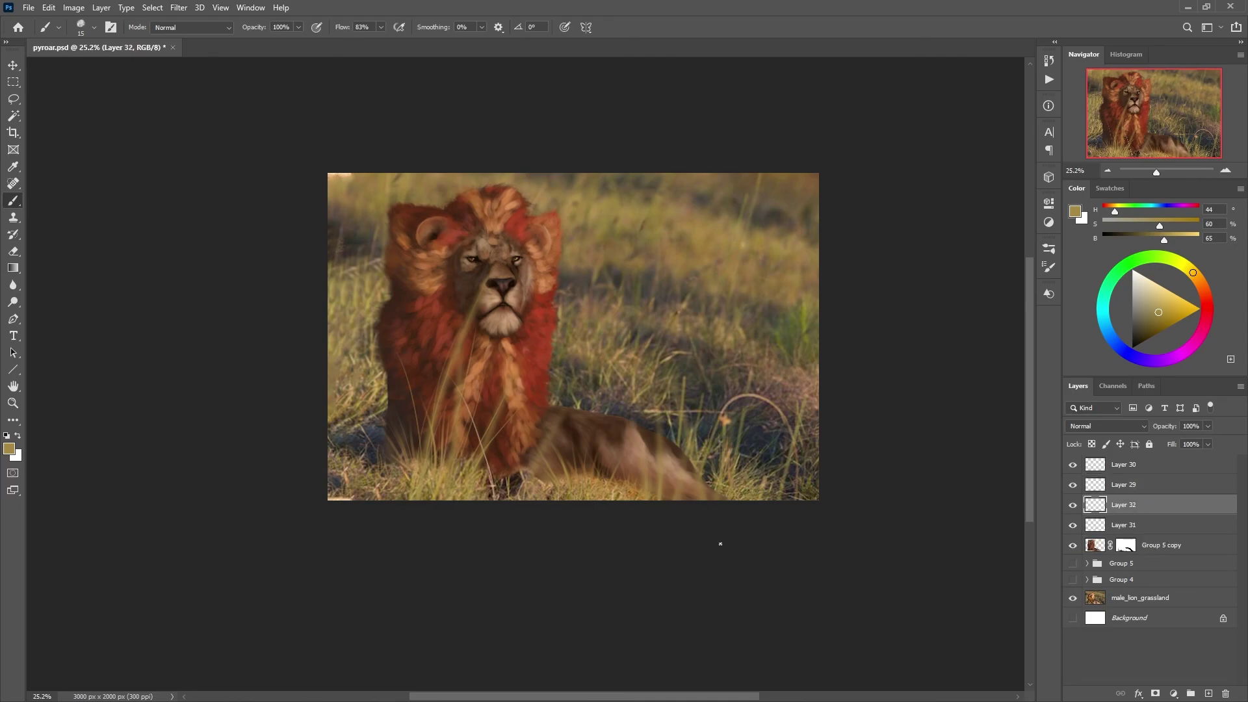
{"action": "left_click", "coordinate": [666, 479], "text": "alt"}
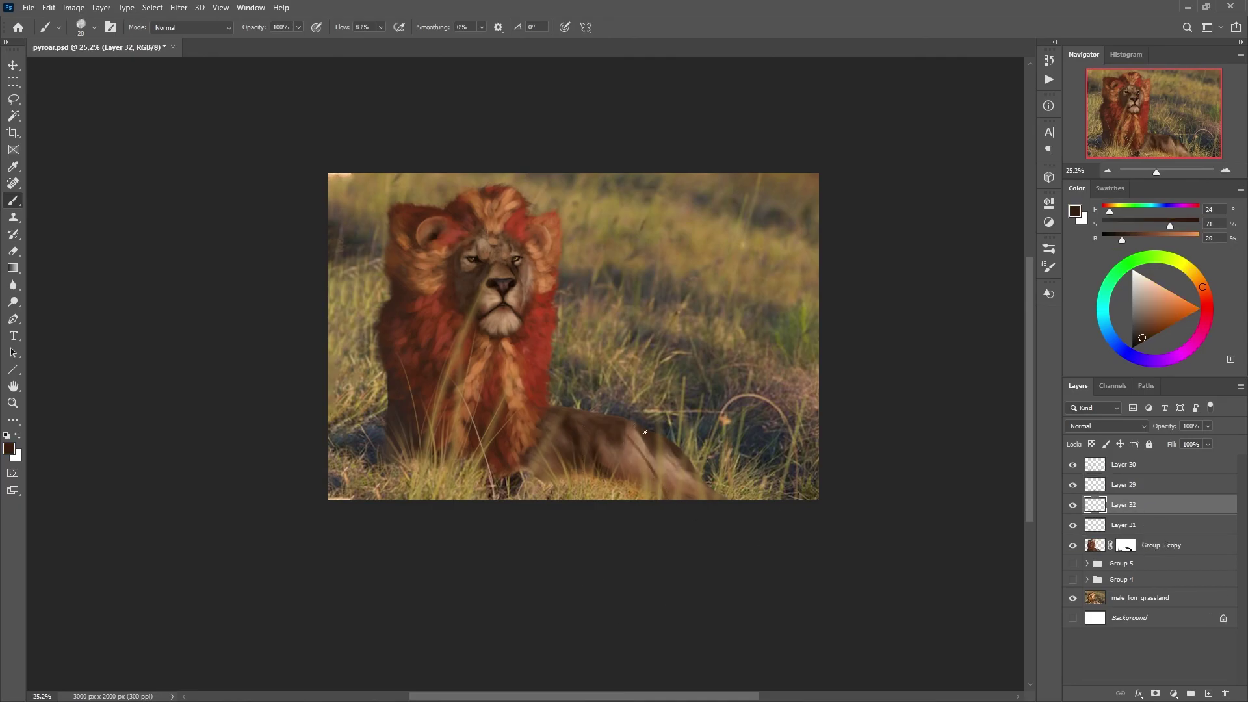
{"action": "left_click", "coordinate": [1104, 426]}
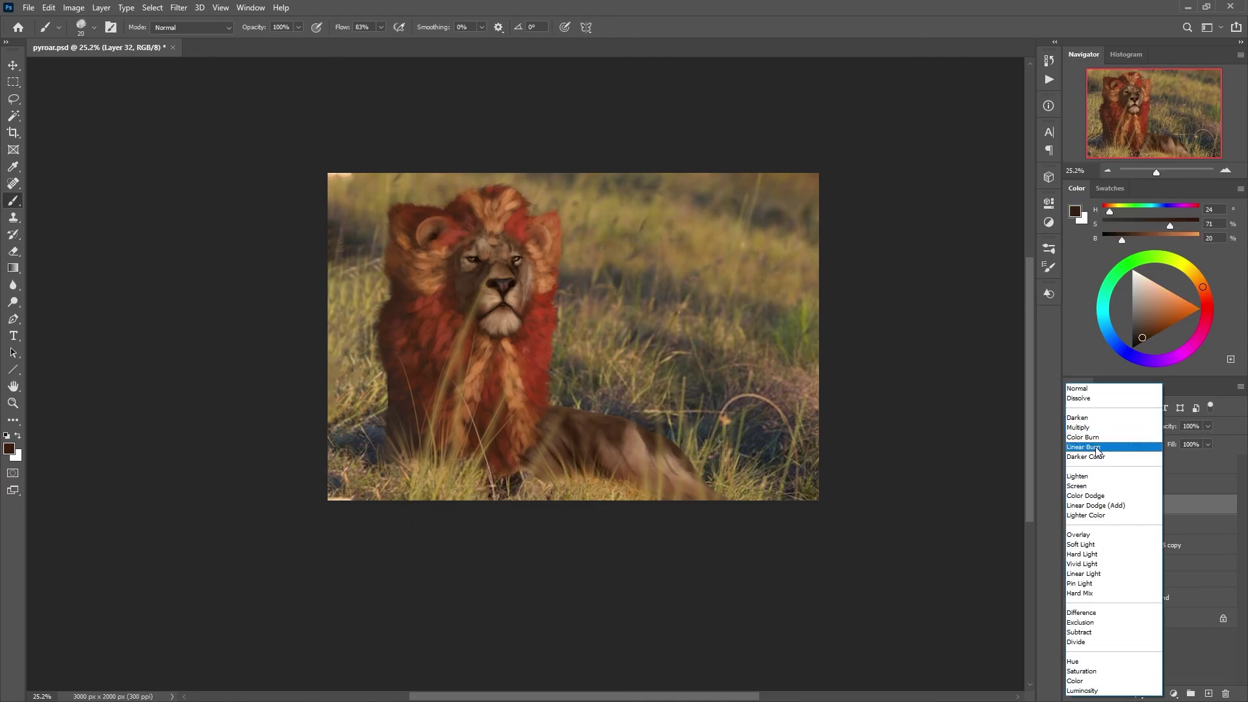
{"action": "left_click", "coordinate": [1104, 436]}
{"action": "left_click", "coordinate": [179, 8]}
{"action": "left_click", "coordinate": [208, 23]}
{"action": "key", "text": "Return"}
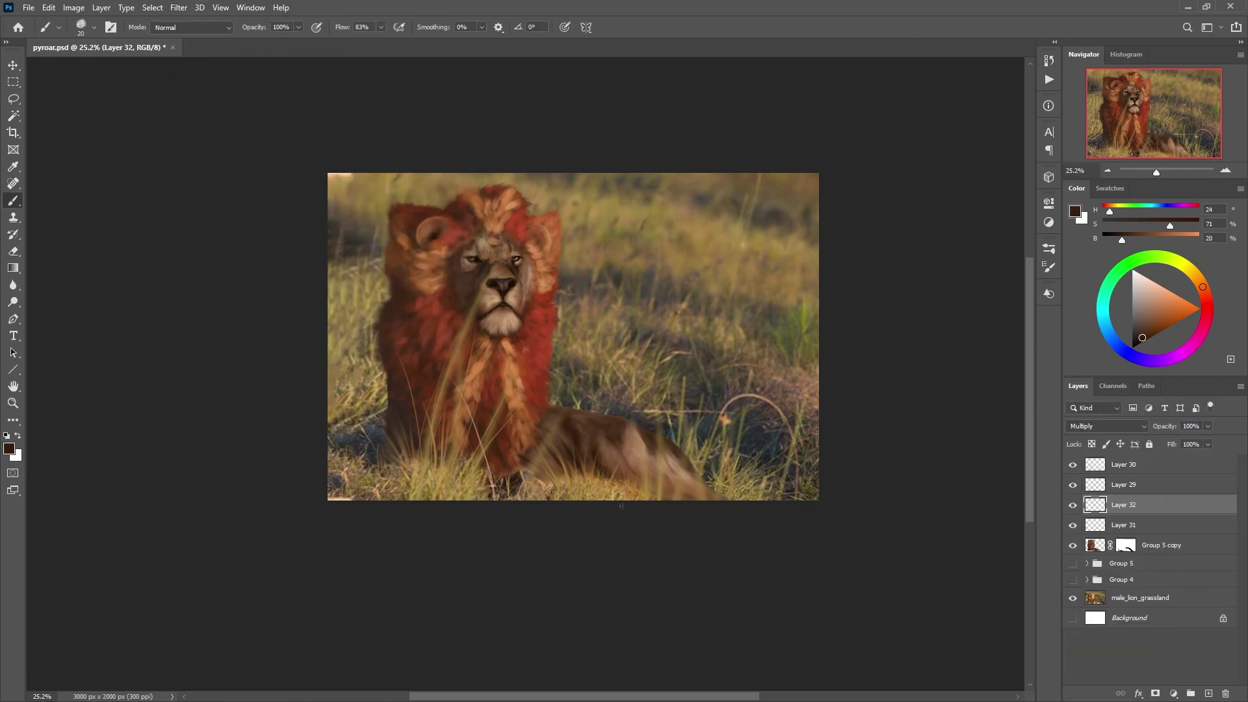
Step: Erase part of the shading, zoom out to the whole image, and start a 4:3 crop
{"action": "key", "text": "e"}
{"action": "key", "text": "ctrl+minus"}
{"action": "left_click_drag", "start_coordinate": [626, 596], "coordinate": [559, 492]}
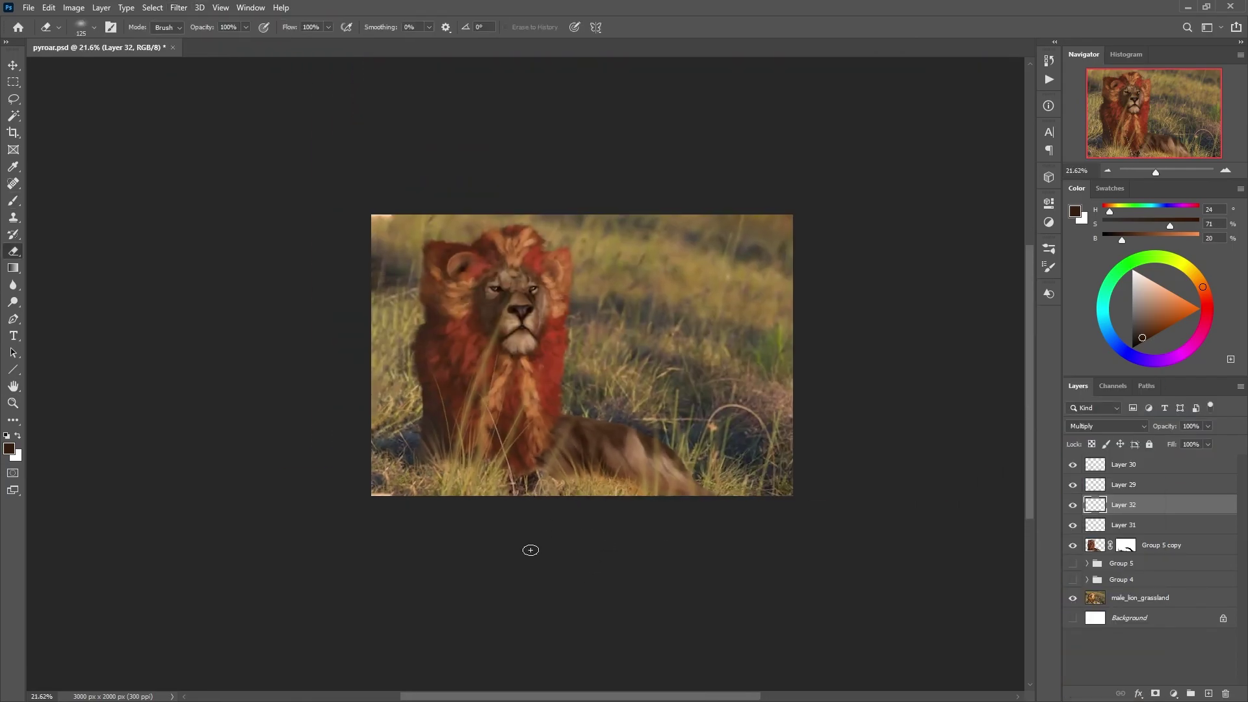
{"action": "key", "text": "c"}
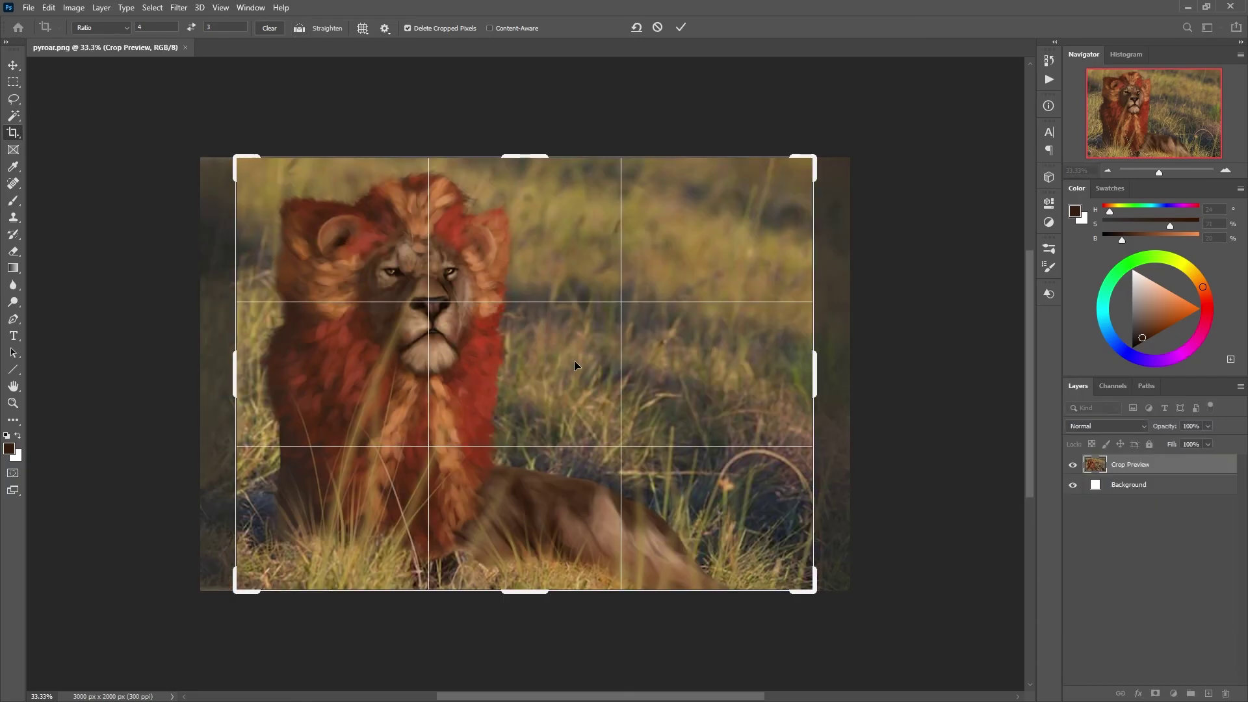